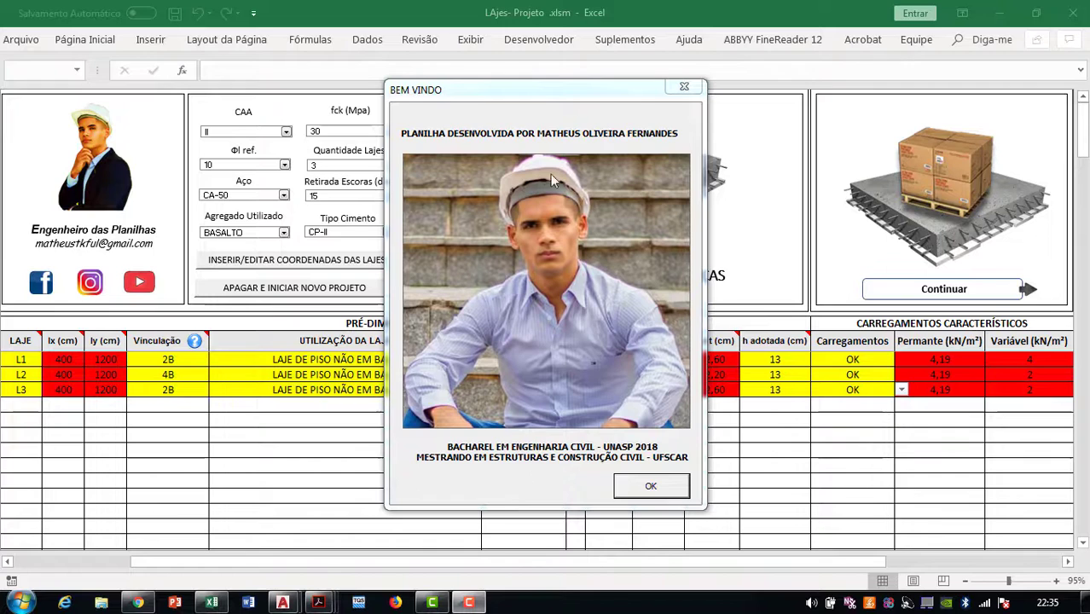
Nudge the BEM VINDO dialog aside and bring the 21 Tabelas de lajes.pdf tables forward
drag(538, 93, 556, 93)
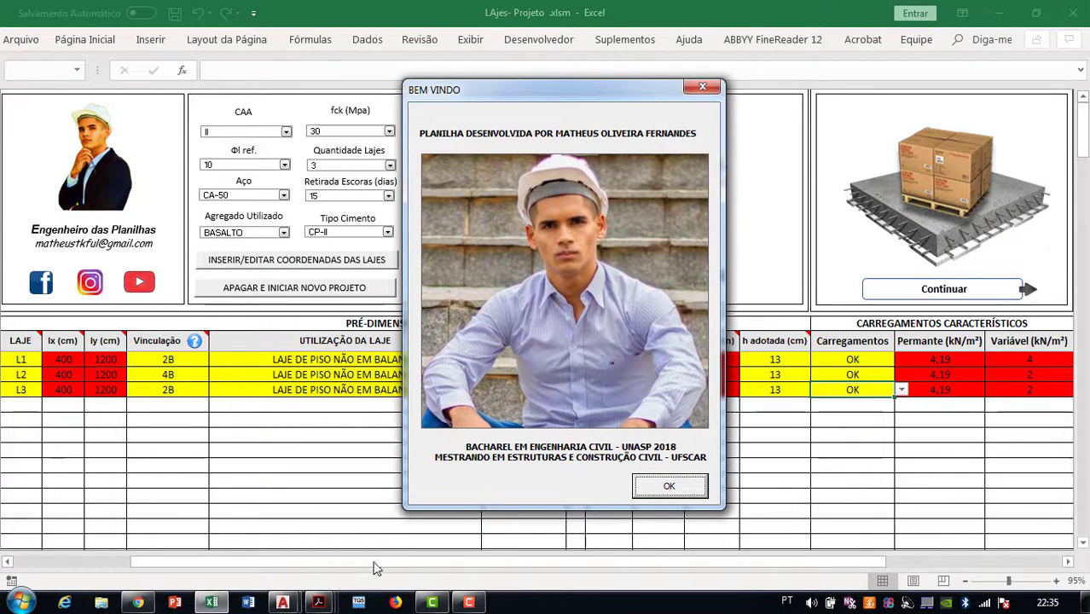
click(320, 604)
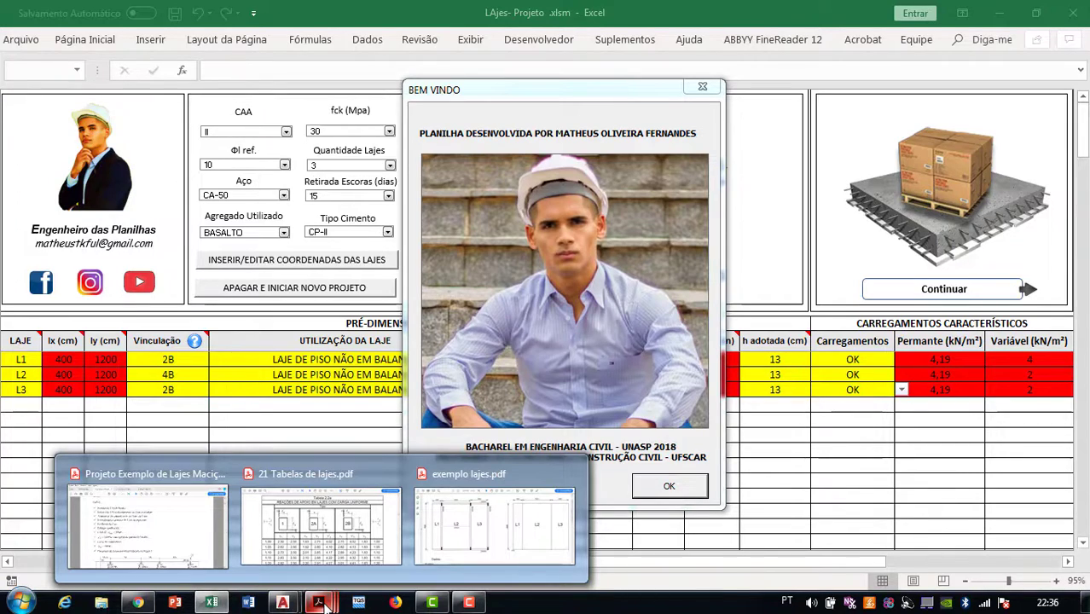
click(321, 522)
Scroll through Tabela 2.2a of support reactions
scroll(463, 307, up, 3)
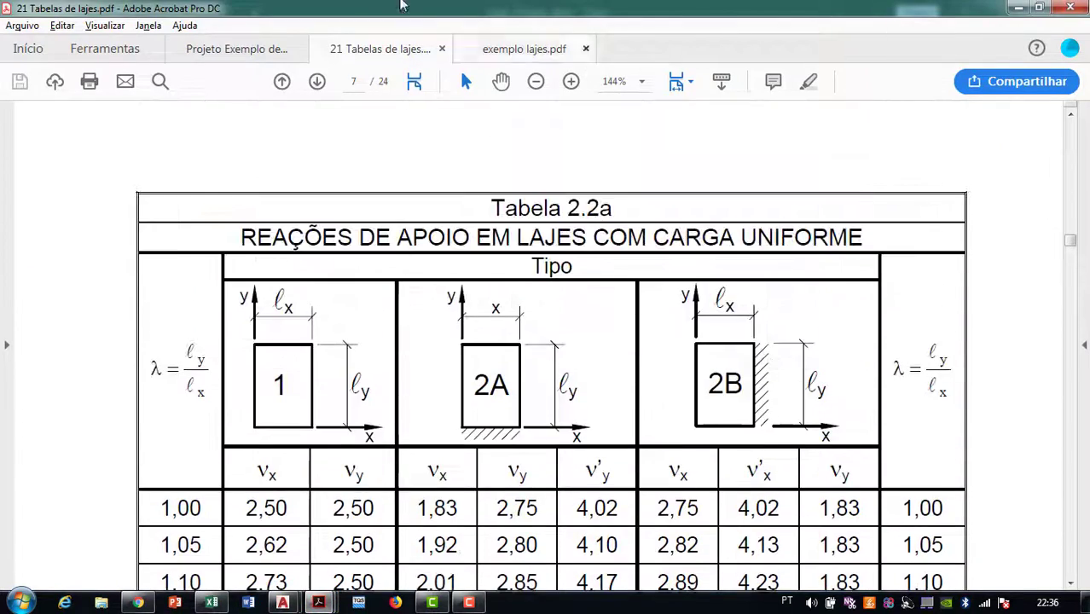
scroll(529, 308, down, 8)
scroll(610, 307, up, 10)
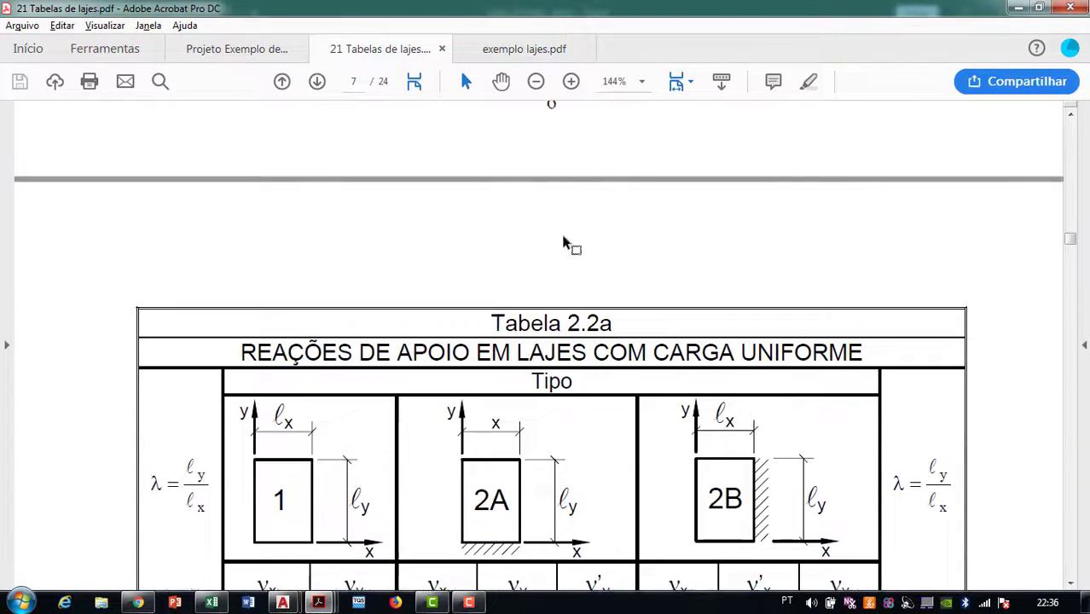
scroll(295, 371, down, 5)
scroll(350, 392, down, 1)
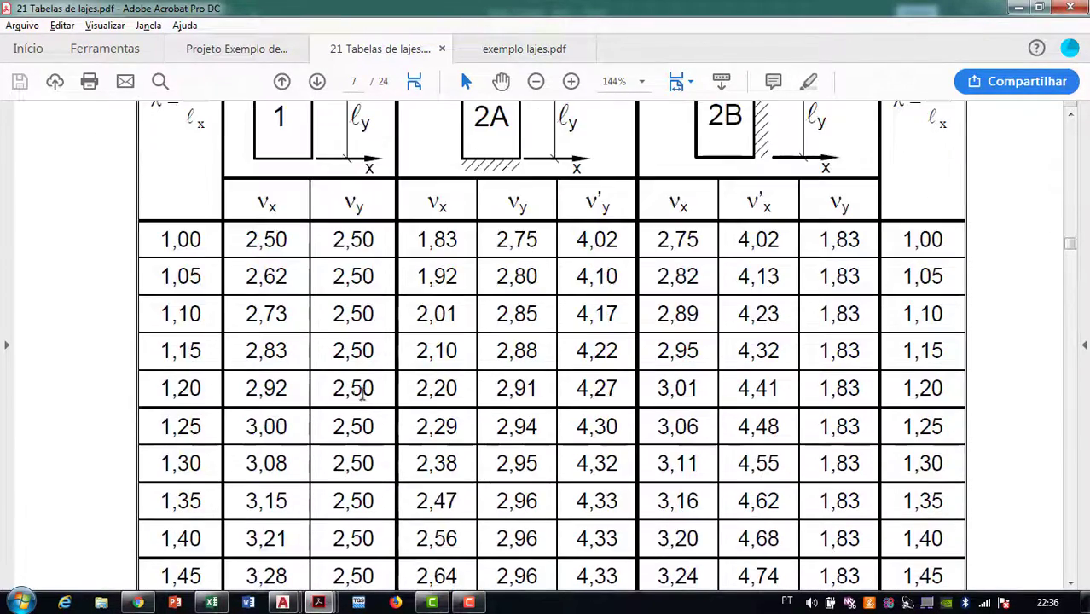
scroll(356, 395, up, 4)
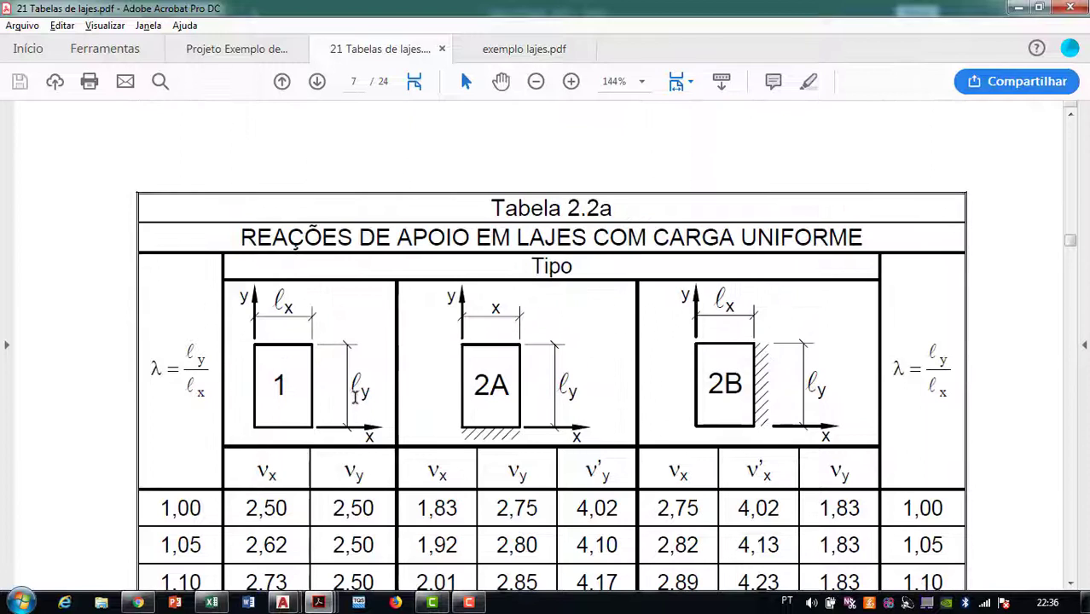
Switch to Projeto Exemplo de Lajes Maciças and scroll to the Dados list and Figura 1
click(264, 49)
scroll(362, 311, up, 10)
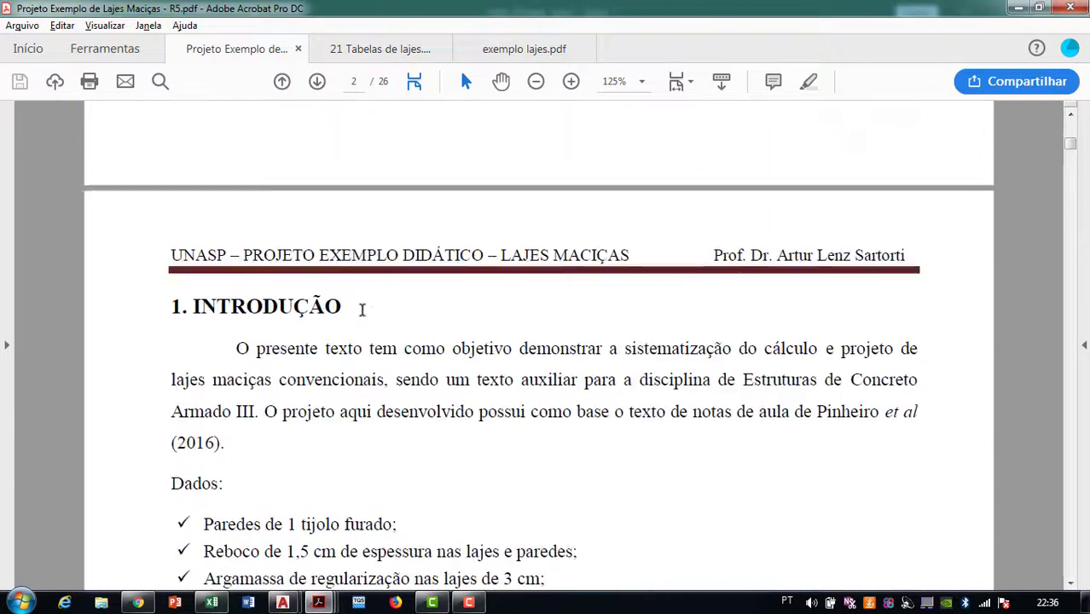
scroll(389, 294, up, 5)
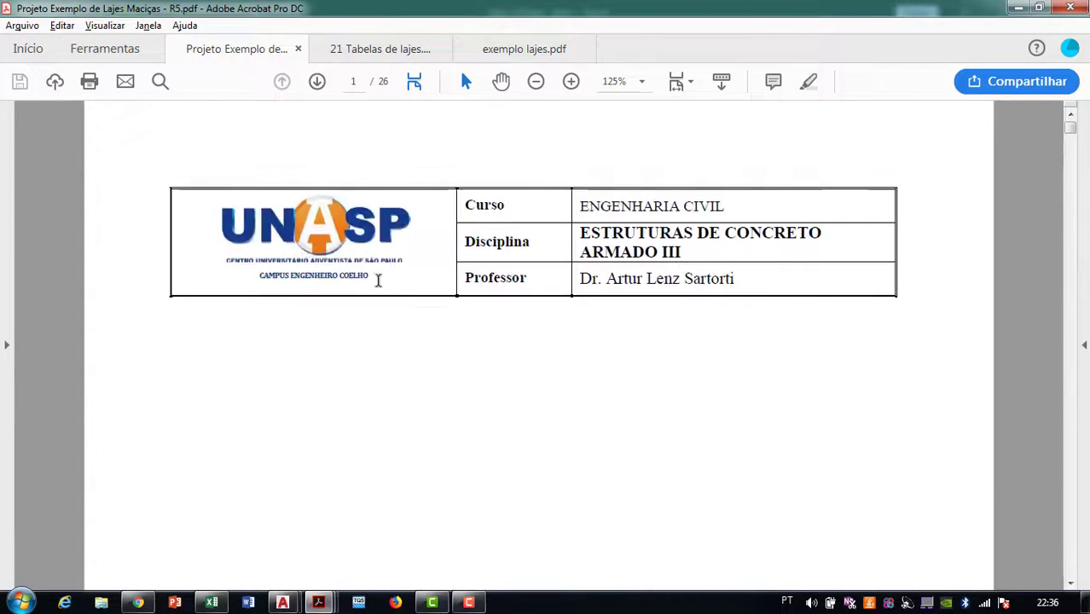
scroll(392, 305, down, 7)
scroll(394, 300, down, 6)
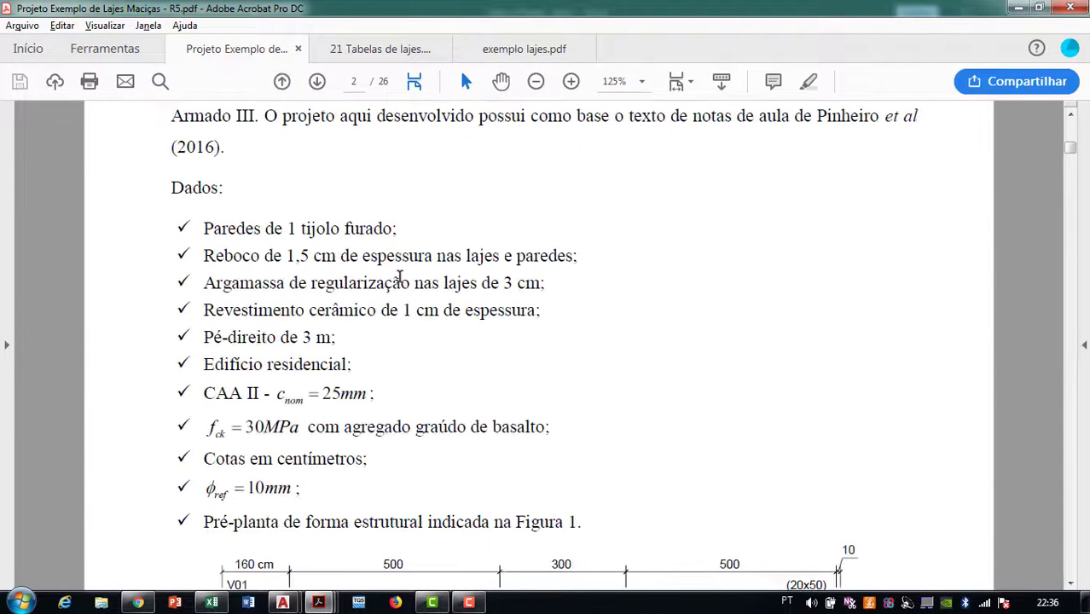
scroll(399, 275, up, 12)
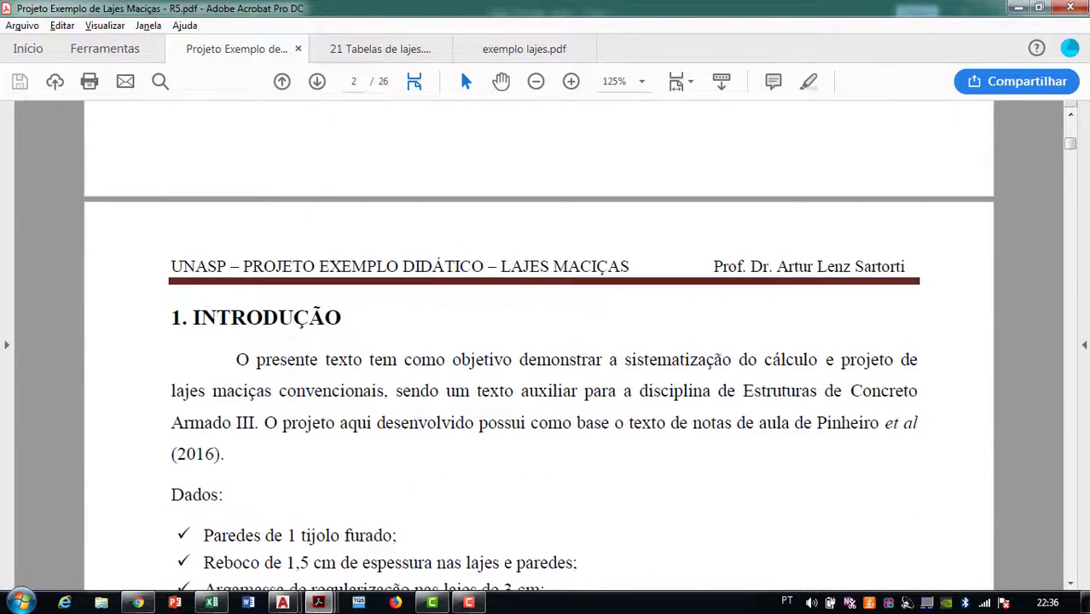
scroll(536, 497, down, 3)
scroll(537, 486, up, 12)
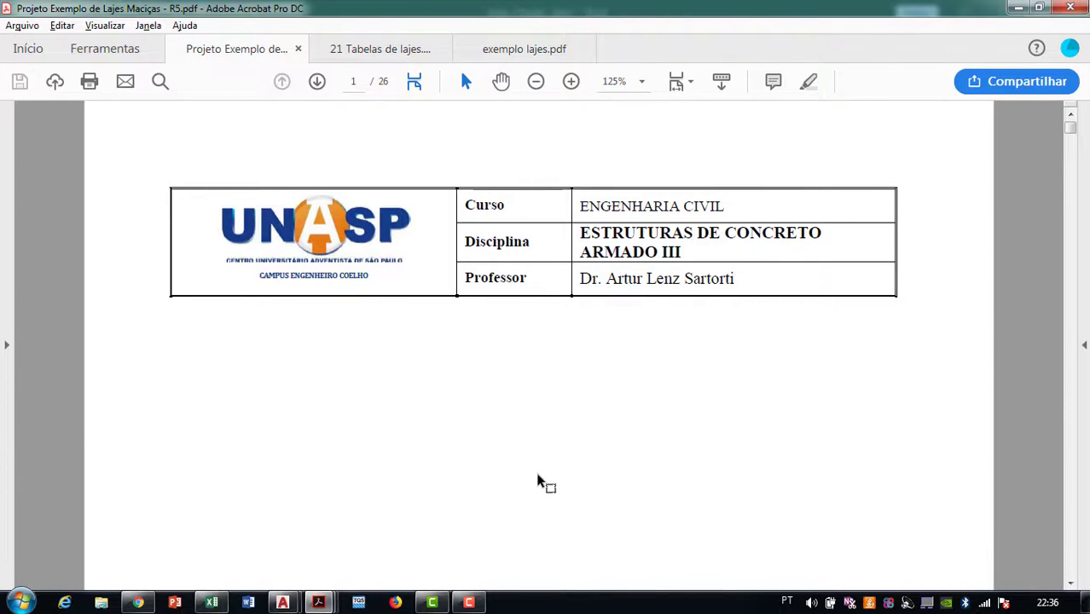
scroll(554, 473, down, 10)
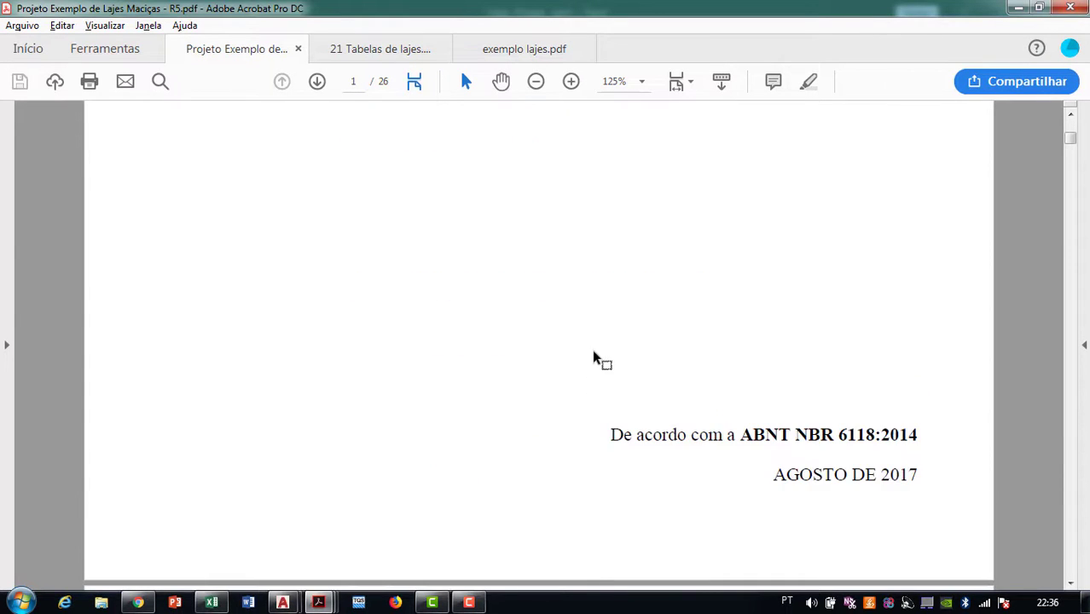
scroll(595, 353, down, 15)
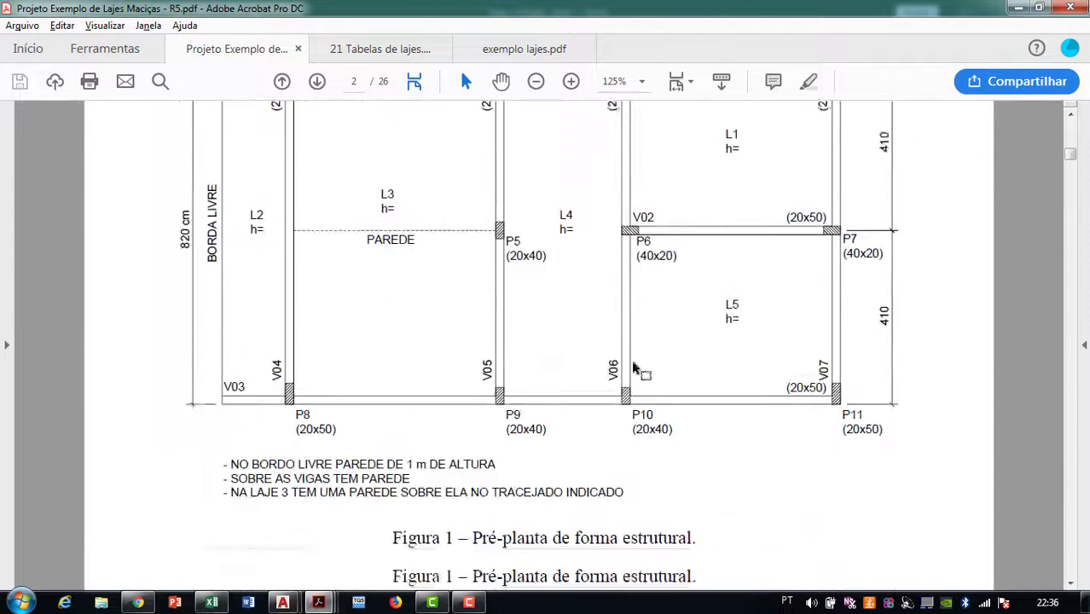
scroll(635, 369, down, 1)
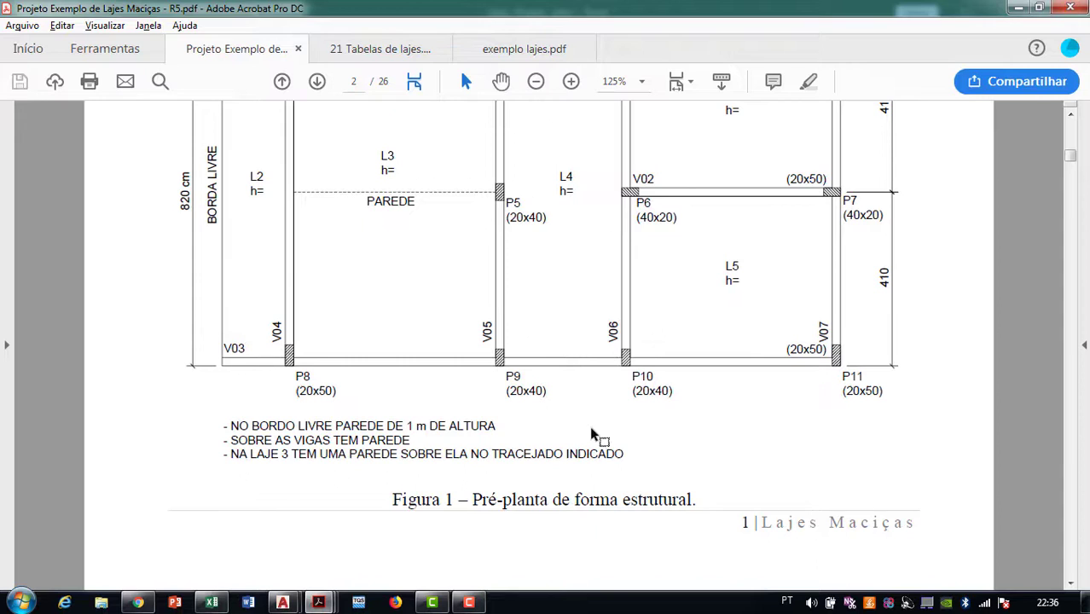
scroll(597, 457, up, 9)
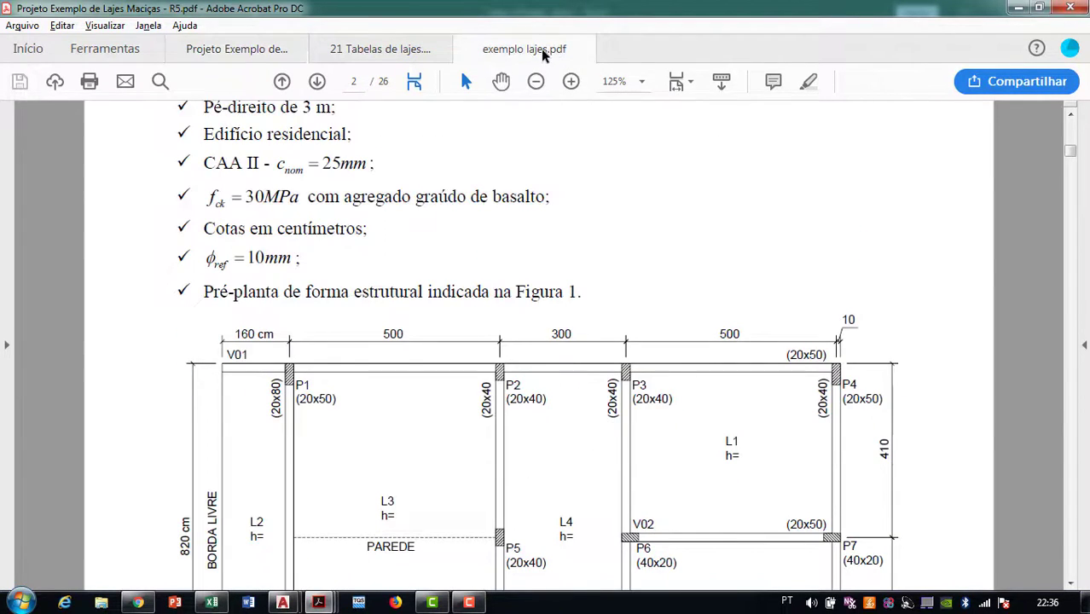
Switch to exemplo lajes.pdf and mark out the right-hand L1–L3 slab drawing
click(538, 50)
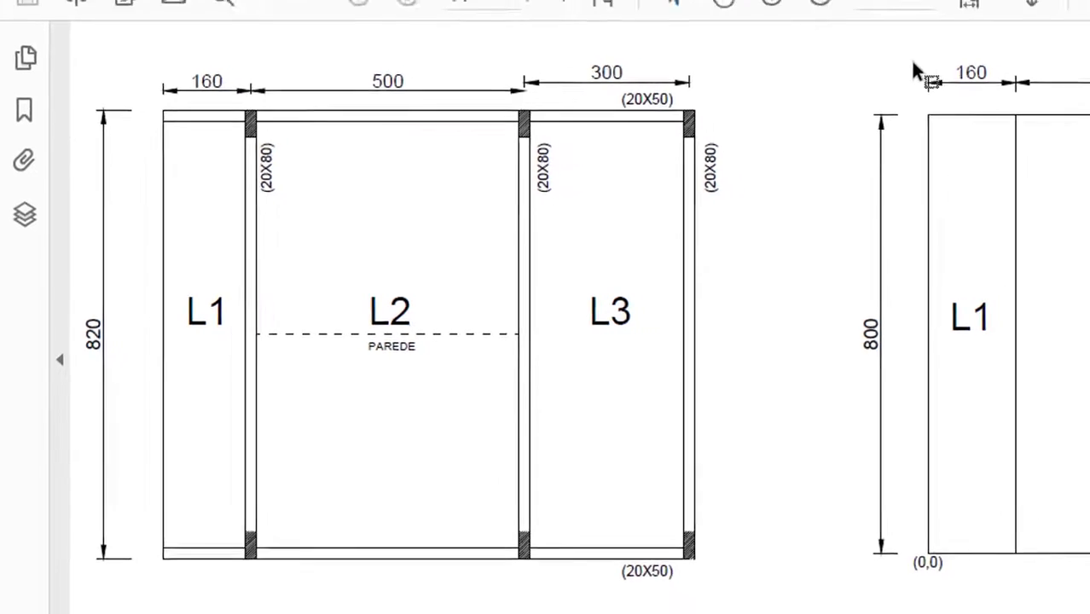
mouse_move(912, 64)
mouse_down()
mouse_move(1089, 465)
mouse_move(836, 229)
mouse_up()
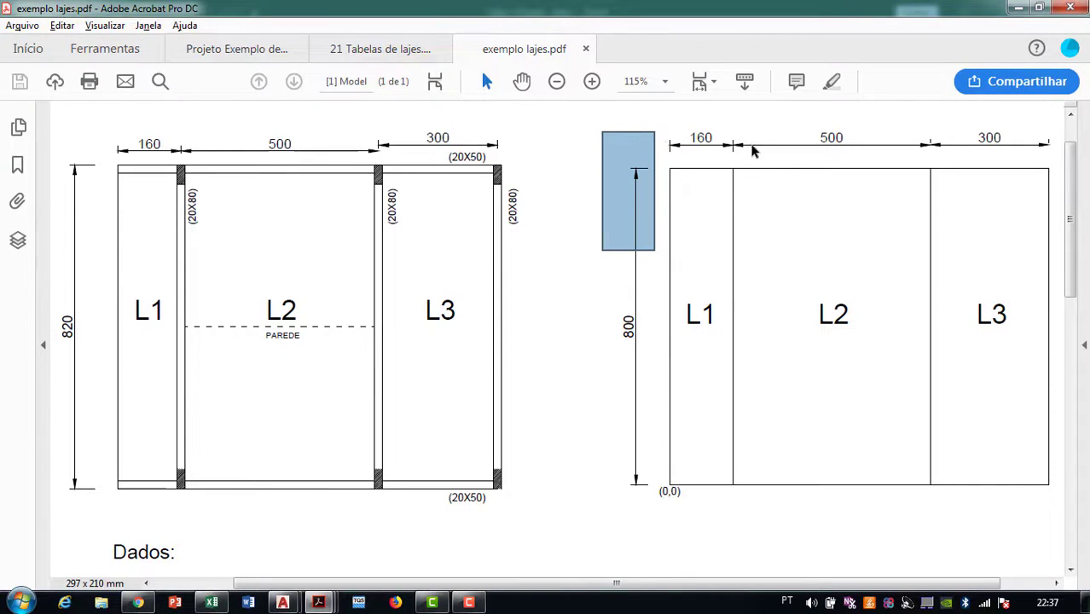
click(883, 198)
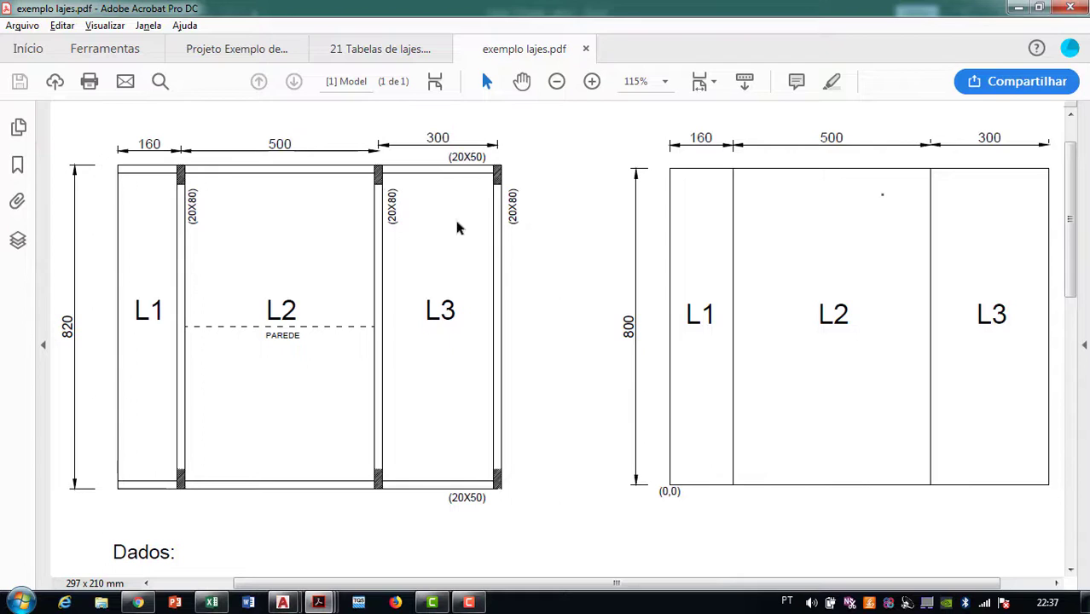
mouse_move(629, 117)
mouse_down()
mouse_move(1080, 434)
mouse_move(1071, 531)
mouse_move(1041, 529)
mouse_up()
click(594, 264)
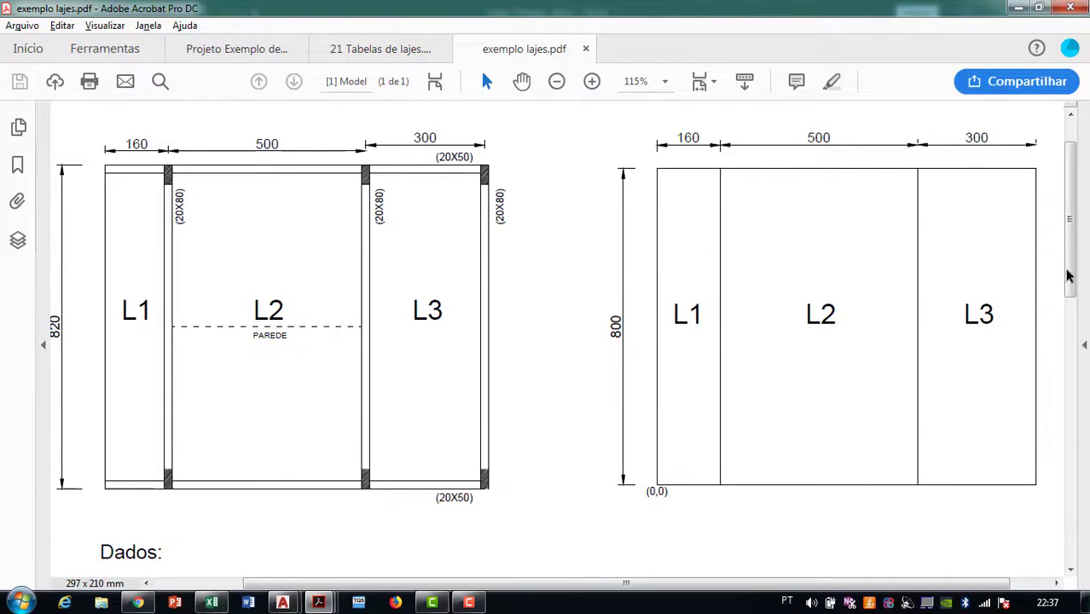
Scroll through the exemplo lajes.pdf data notes, selecting and clearing the Reboco line
scroll(556, 382, down, 6)
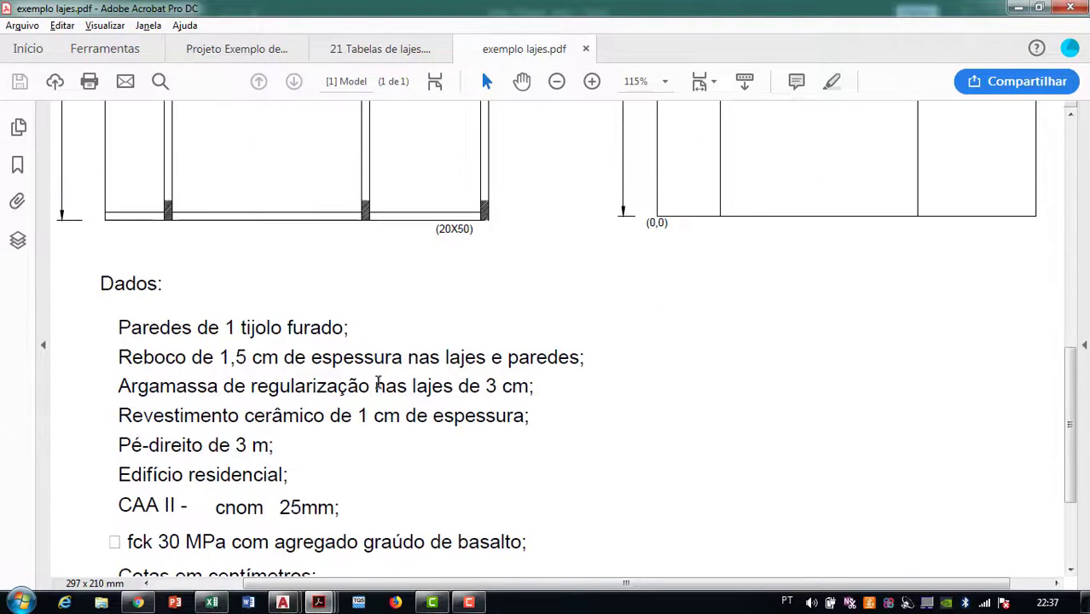
scroll(341, 367, down, 1)
drag(117, 303, 350, 303)
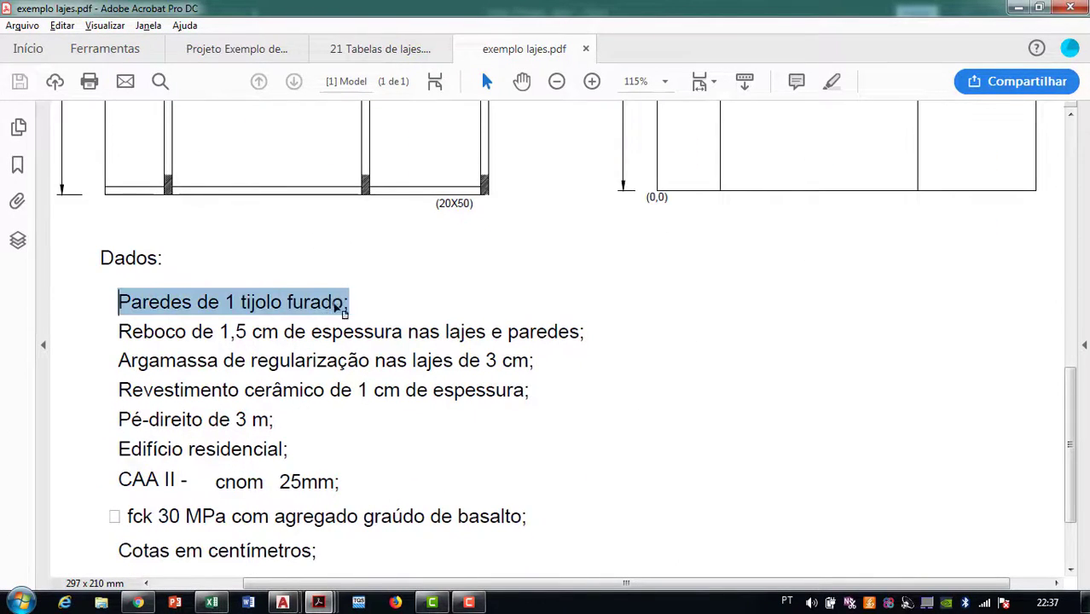
scroll(273, 194, up, 3)
scroll(291, 229, down, 1)
scroll(273, 312, down, 1)
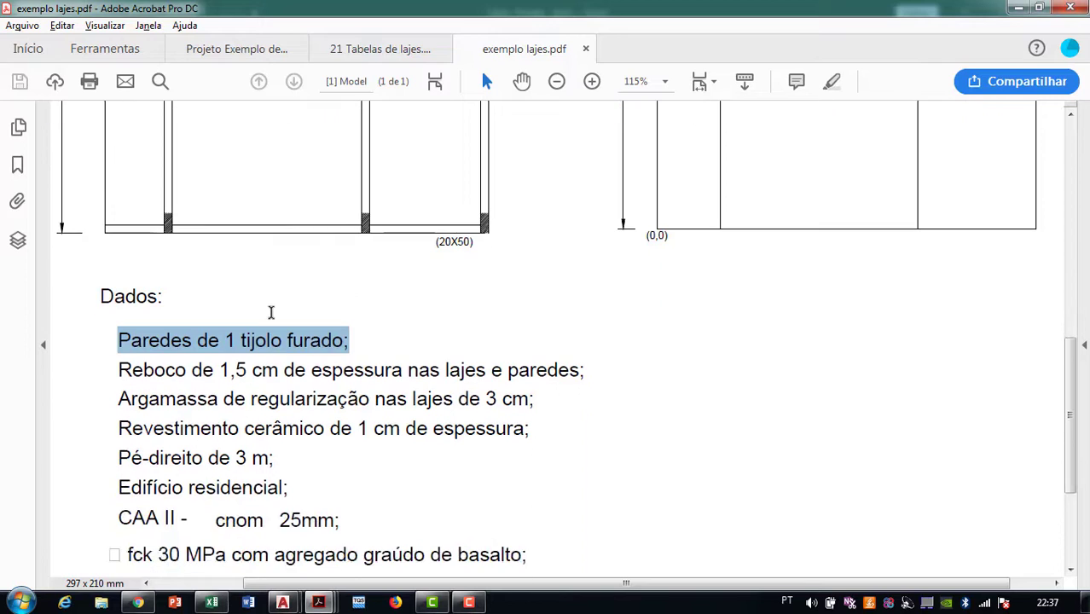
scroll(247, 369, down, 1)
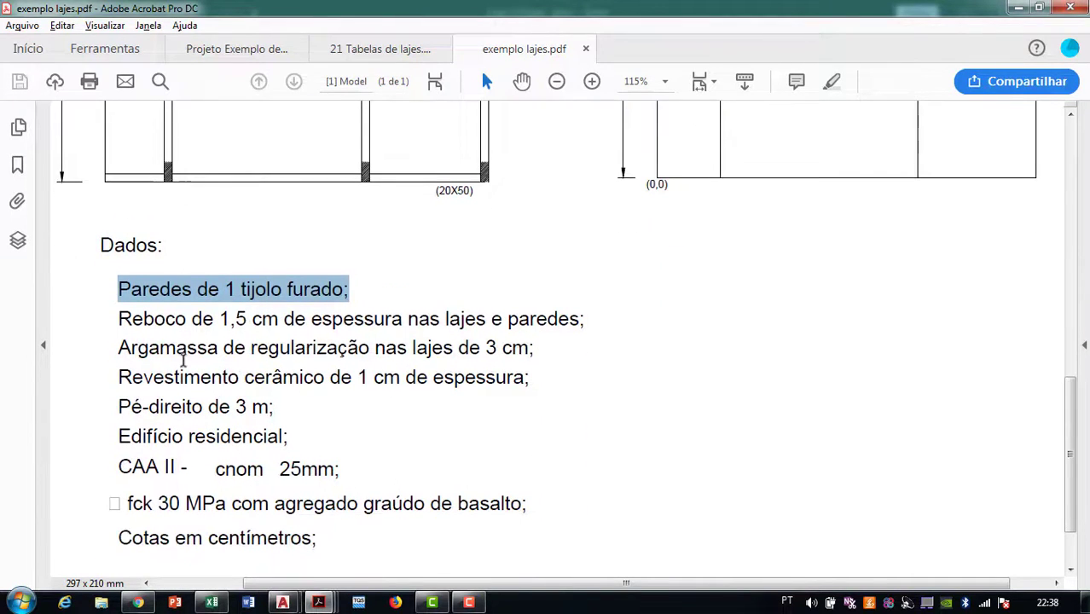
drag(111, 318, 346, 313)
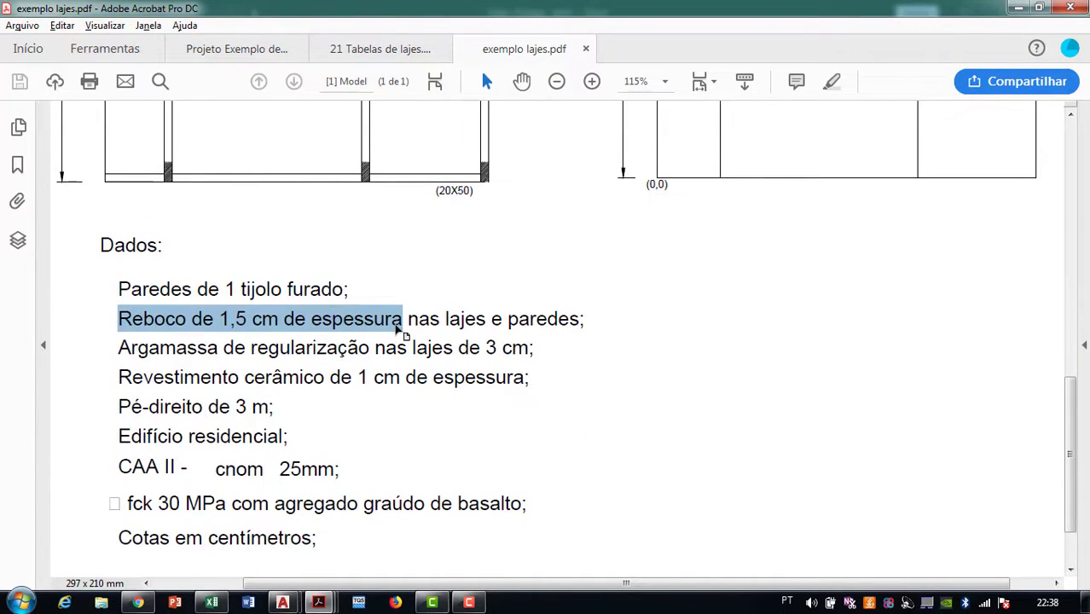
click(395, 347)
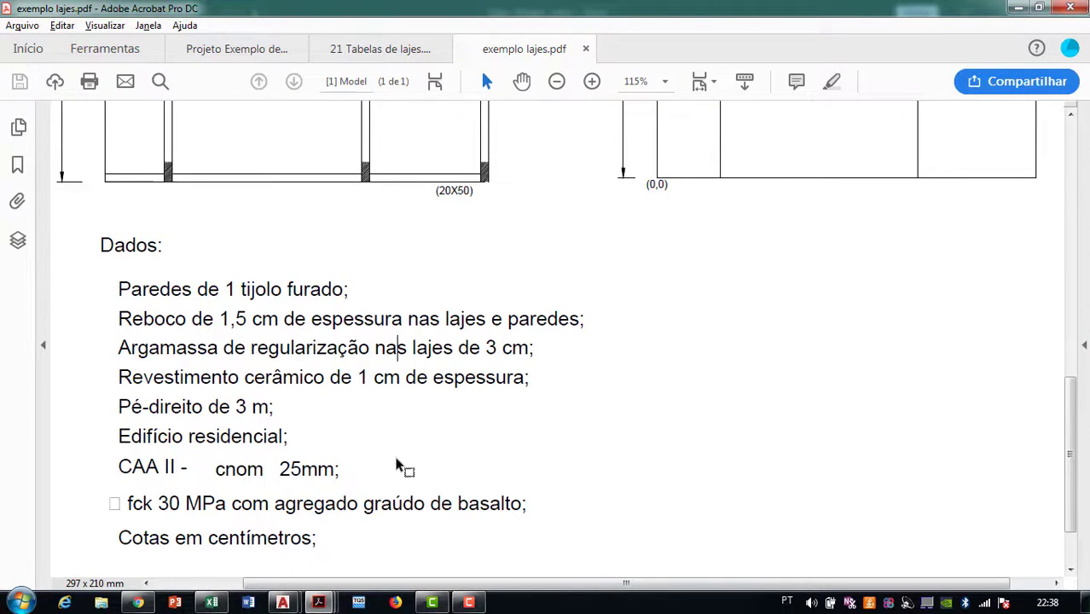
Highlight the cnom 25 mm cover value and scroll back up to the plan
scroll(394, 462, up, 1)
scroll(395, 460, up, 3)
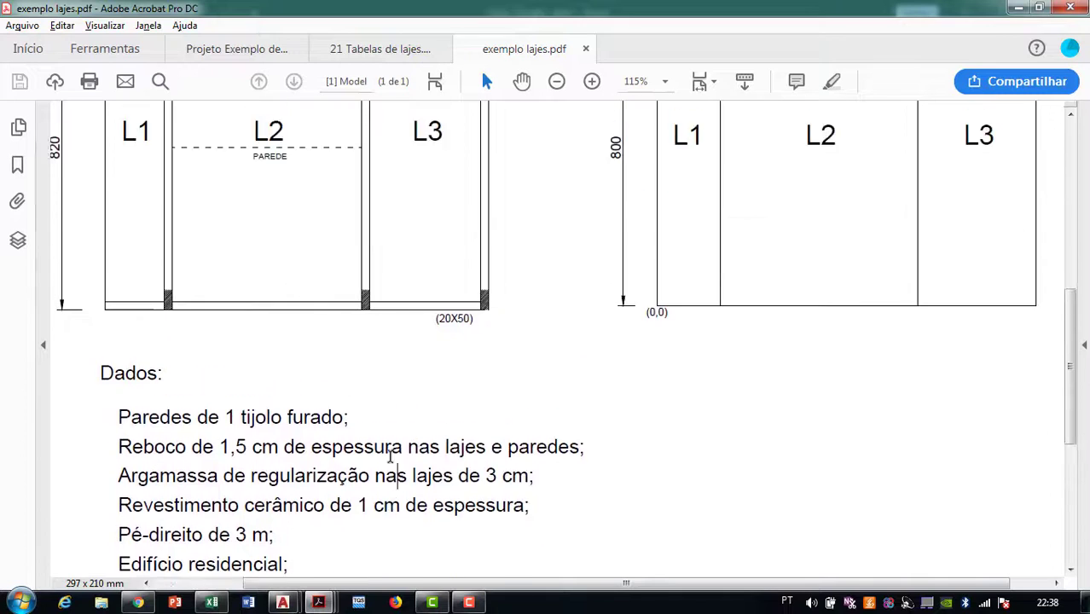
scroll(269, 321, down, 4)
scroll(281, 328, down, 1)
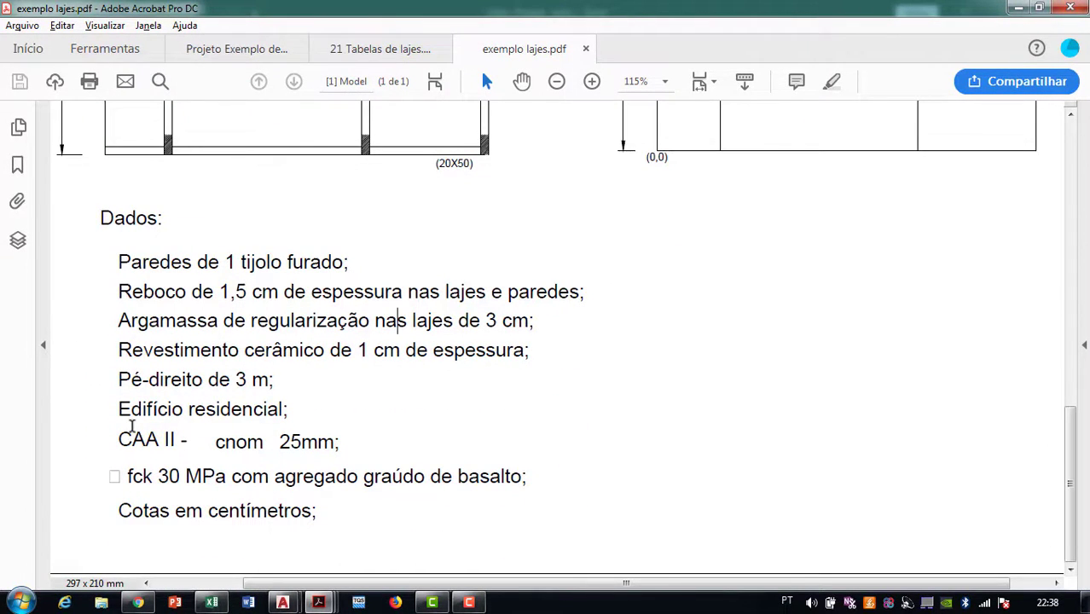
drag(224, 440, 341, 453)
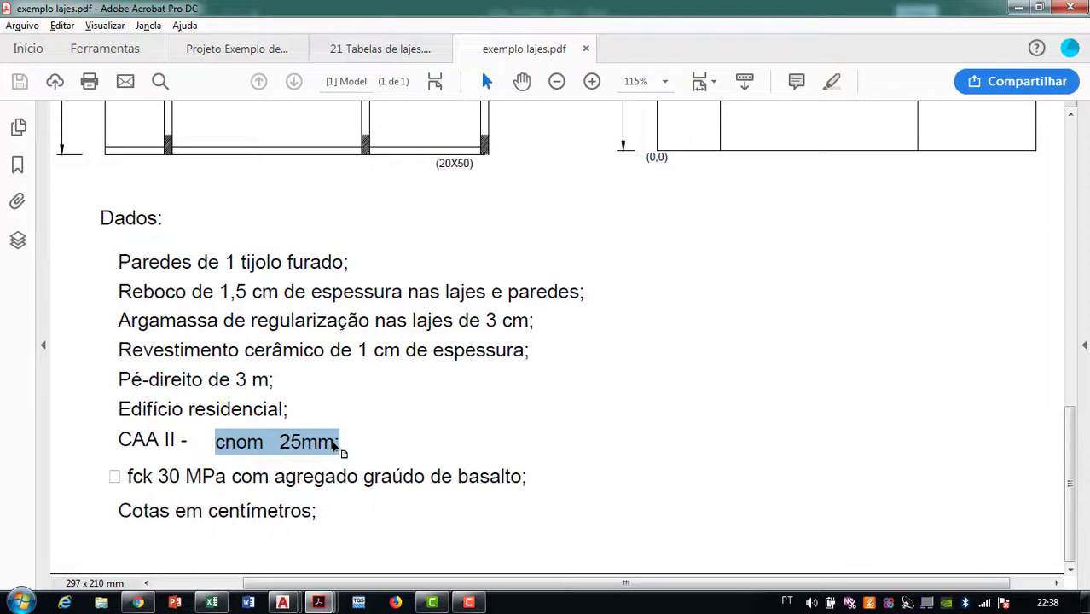
scroll(596, 324, up, 5)
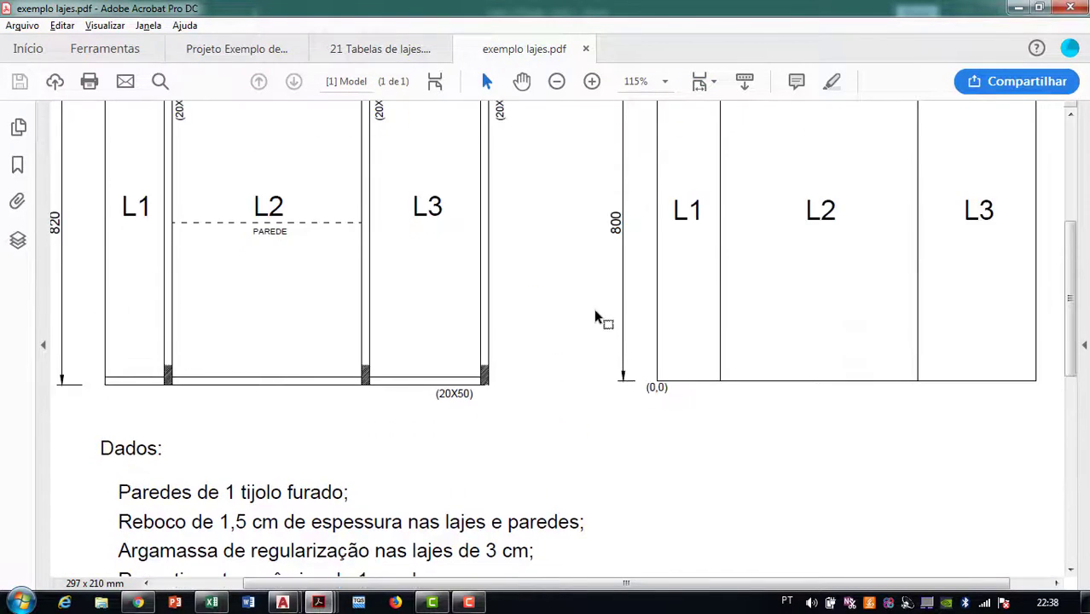
scroll(596, 317, up, 3)
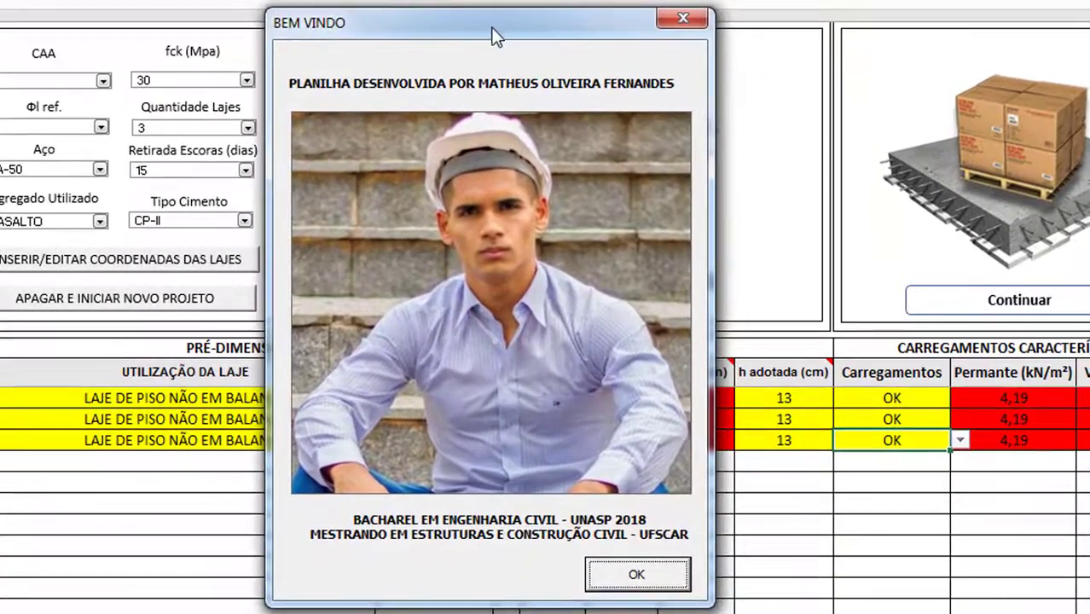
Move the BEM VINDO welcome window up and close it with OK
mouse_move(492, 28)
mouse_down()
mouse_move(507, 18)
mouse_move(491, 21)
mouse_up()
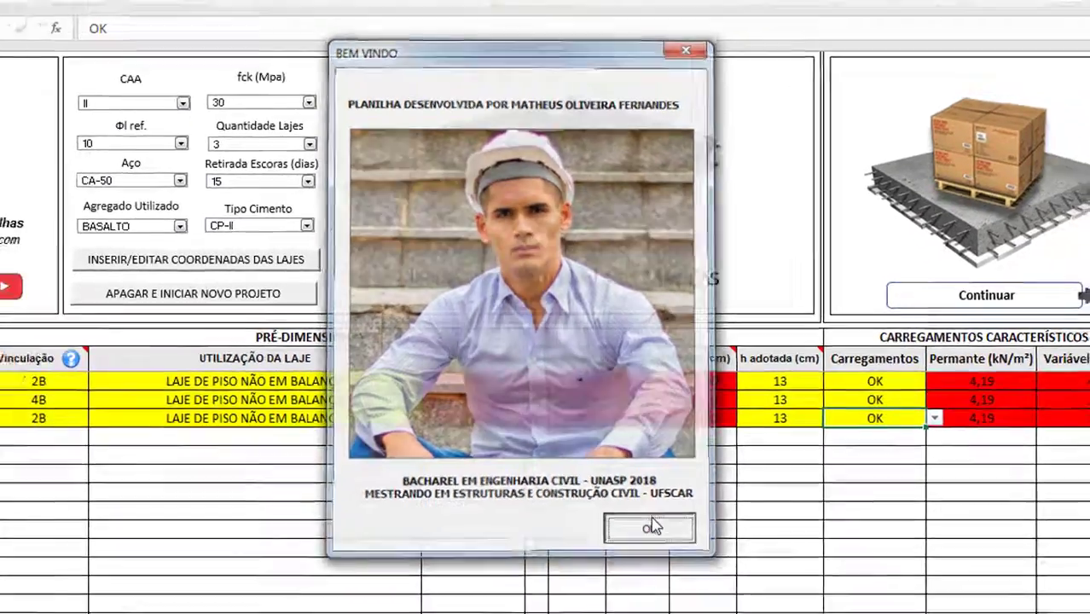
click(631, 569)
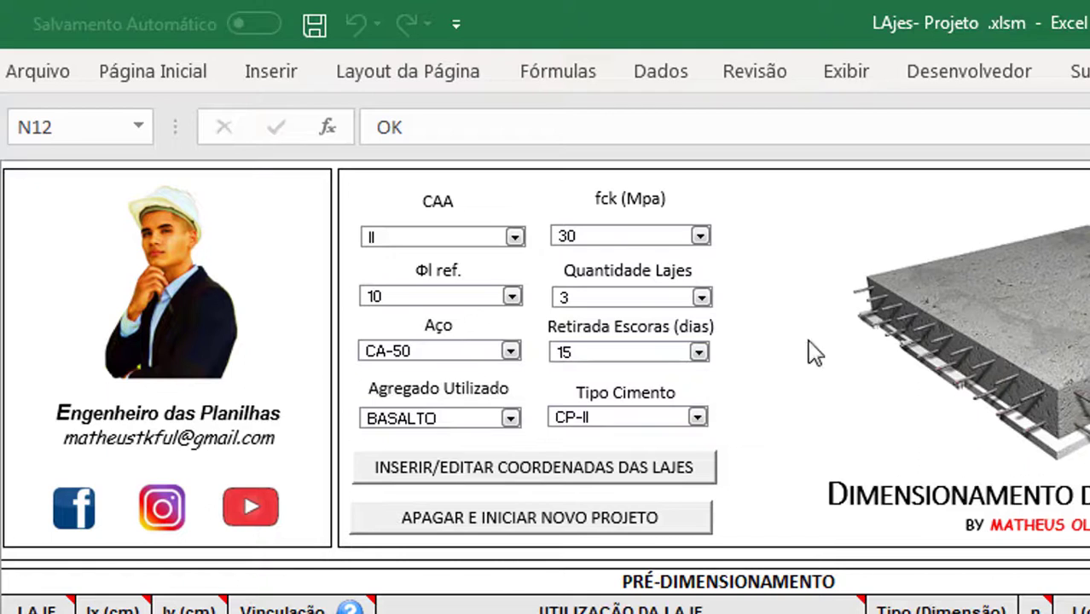
Keep CAA II, 3 slabs and 15-day shoring removal, then start APAGAR E INICIAR NOVO PROJETO
click(503, 238)
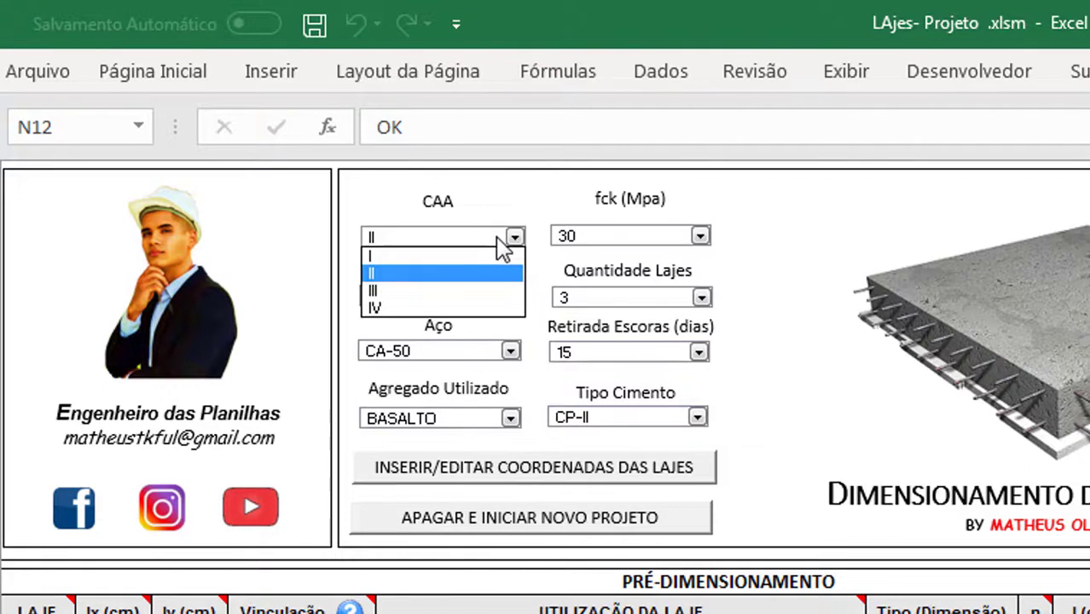
click(396, 274)
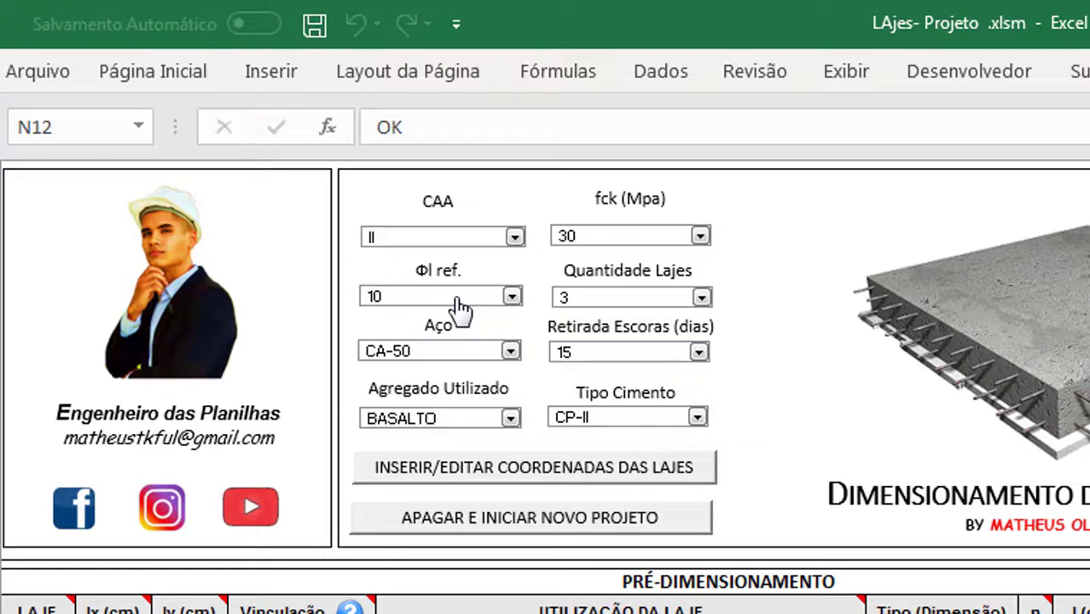
click(583, 309)
click(572, 302)
click(589, 360)
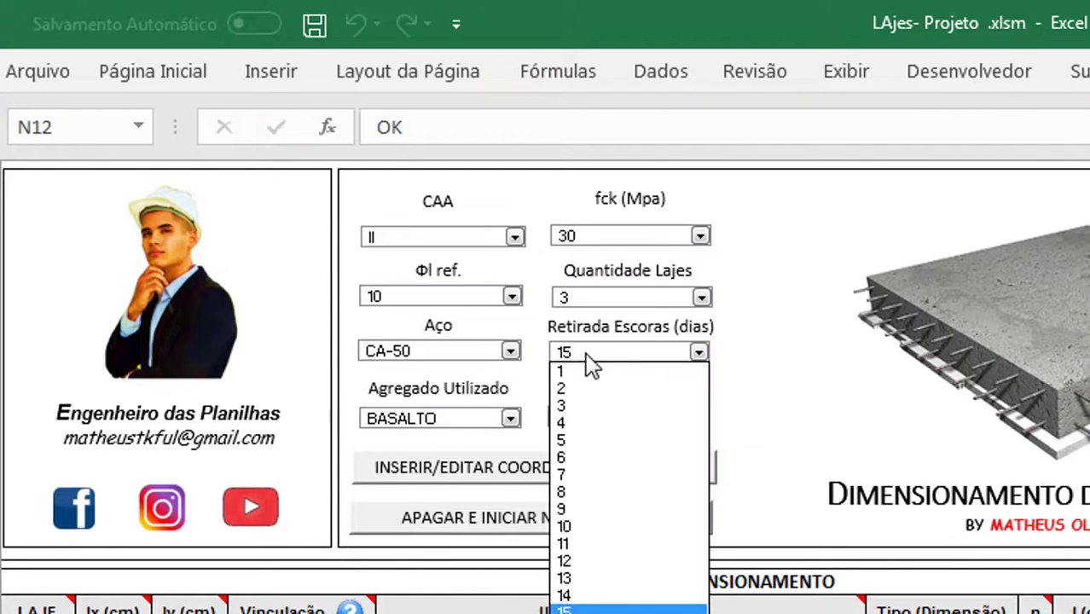
click(577, 610)
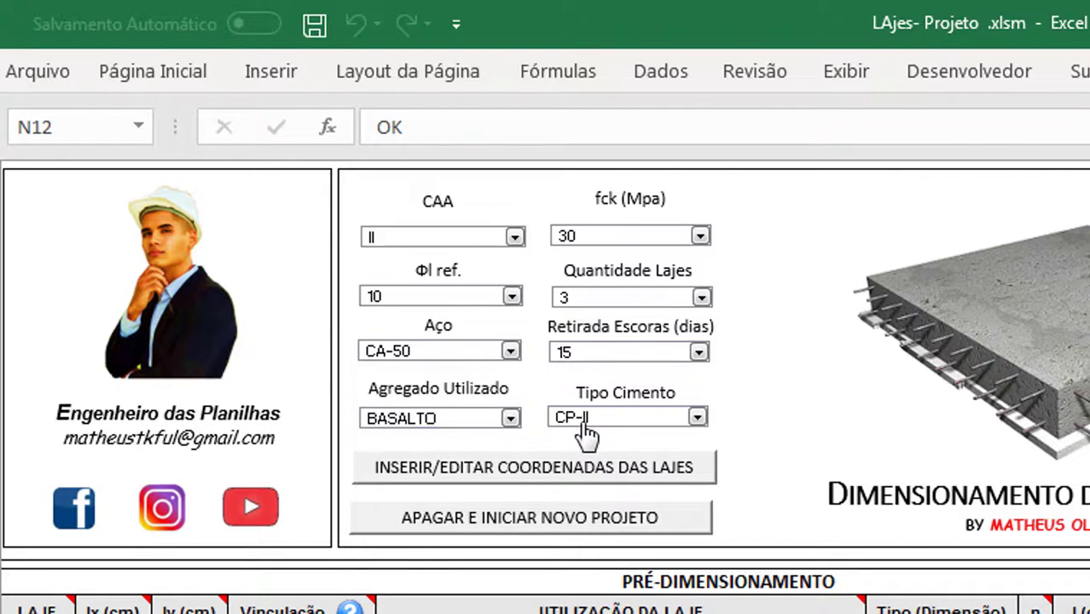
click(424, 536)
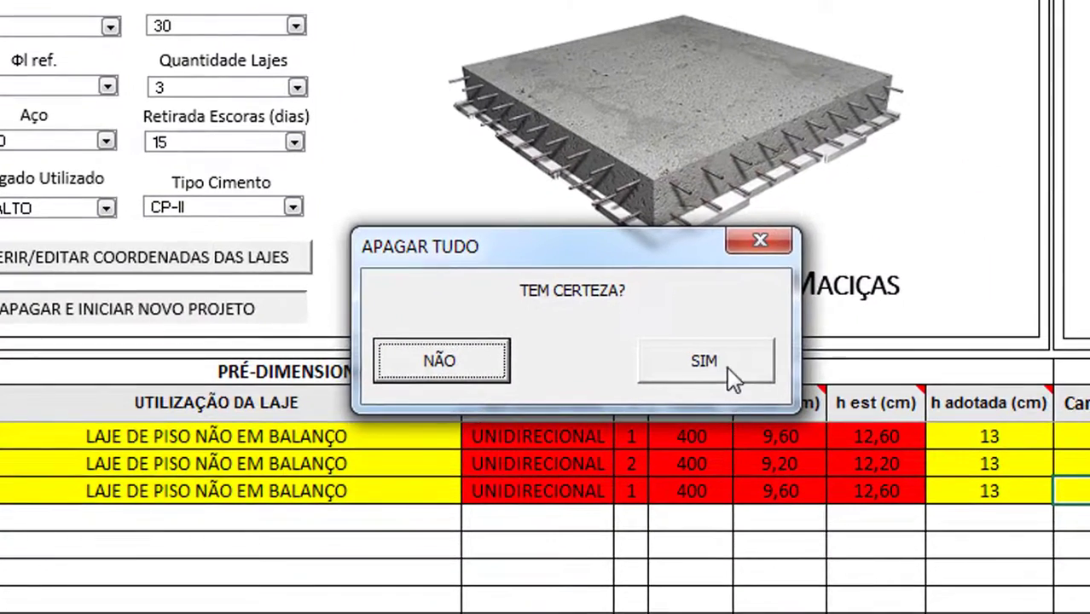
Confirm erasing everything with SIM and open the slab coordinates entry form
click(1089, 571)
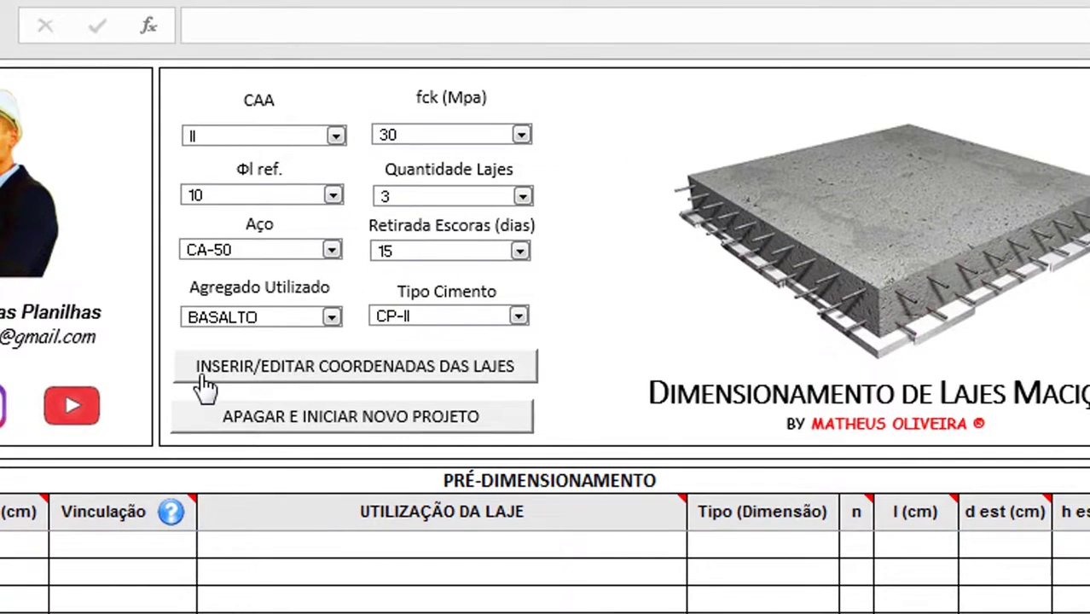
click(243, 380)
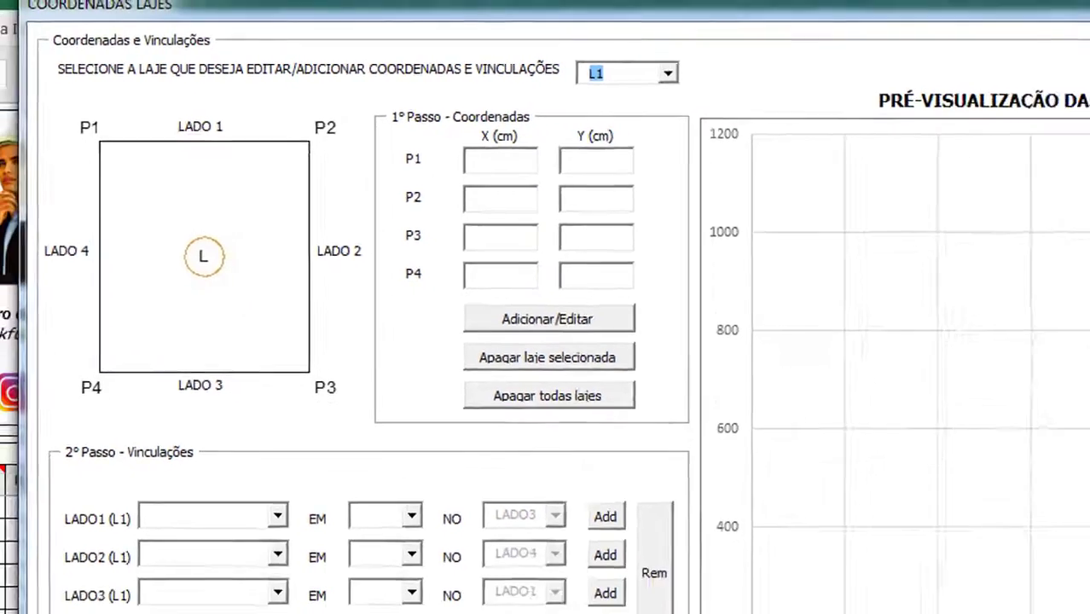
click(320, 604)
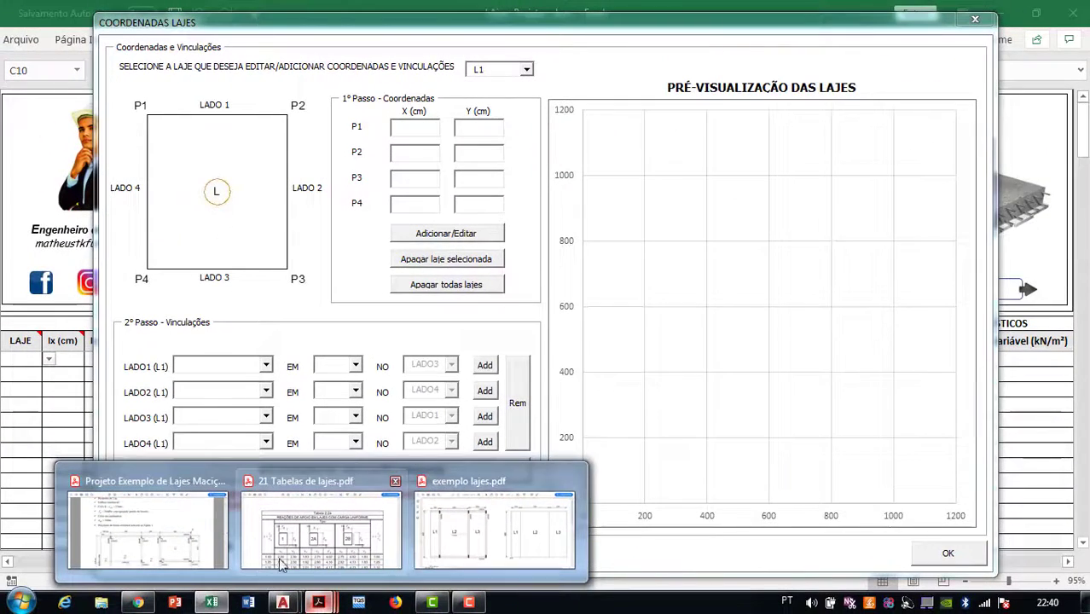
Check the (0,0) origin on the exemplo lajes.pdf plan, then return to the coordinates form
click(487, 522)
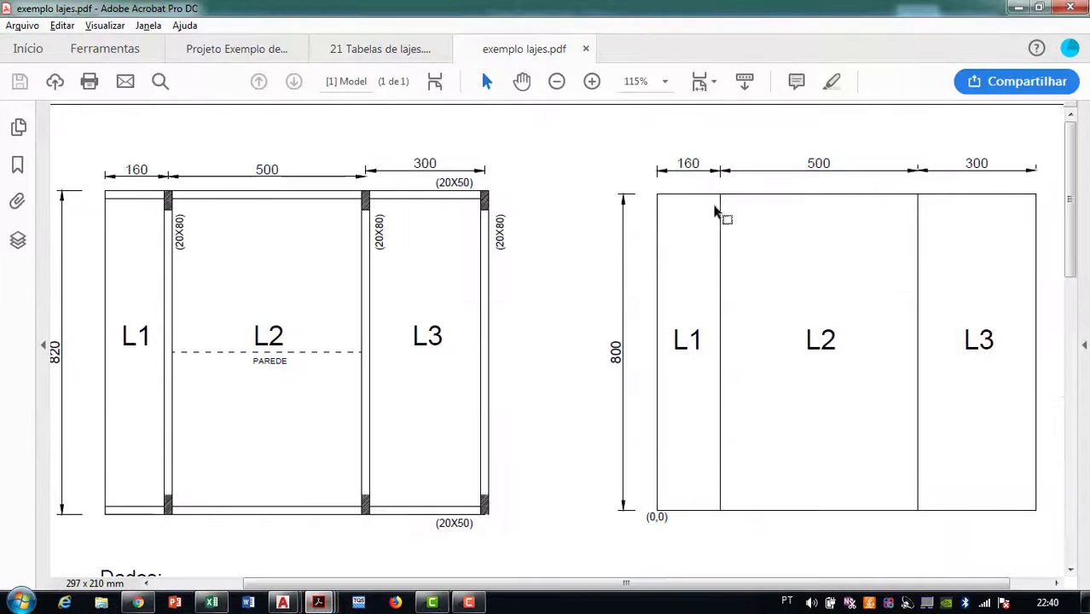
mouse_move(578, 122)
mouse_down()
mouse_move(1057, 363)
mouse_move(1063, 541)
mouse_move(643, 197)
mouse_move(606, 140)
mouse_up()
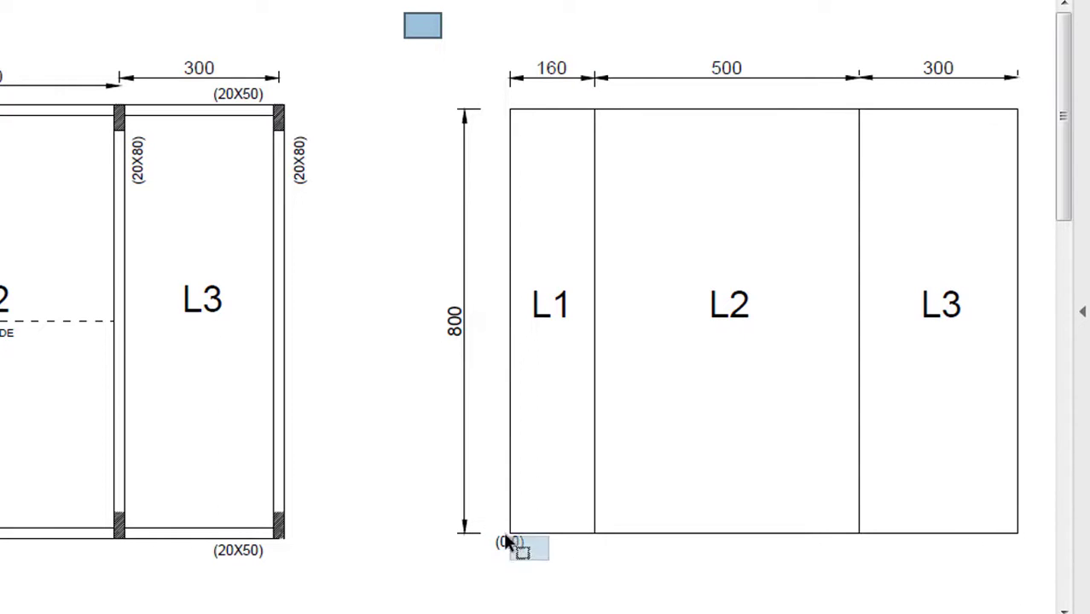
drag(504, 536, 509, 539)
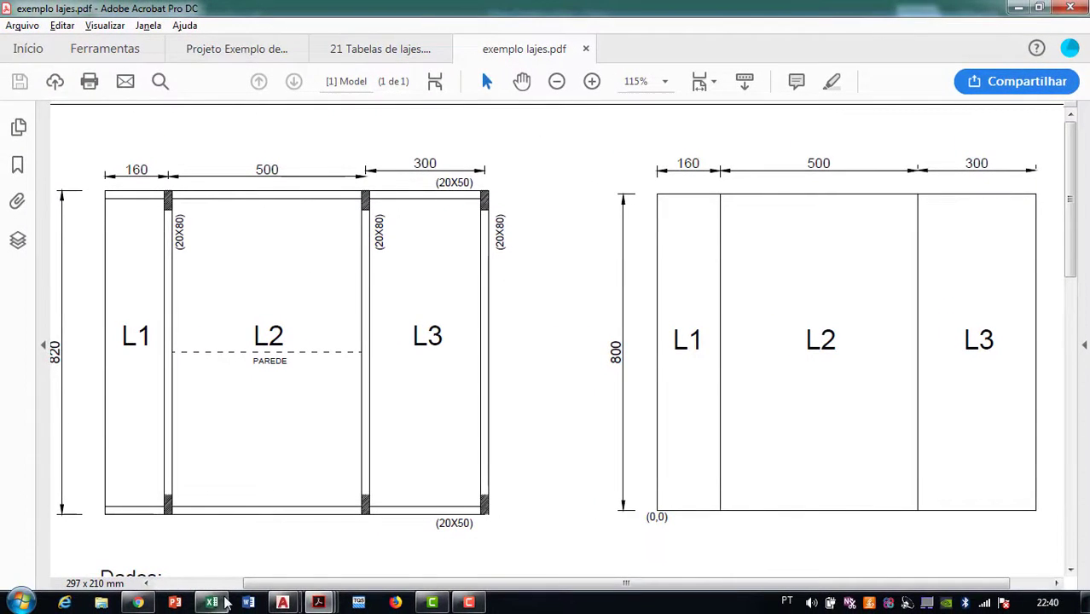
click(212, 603)
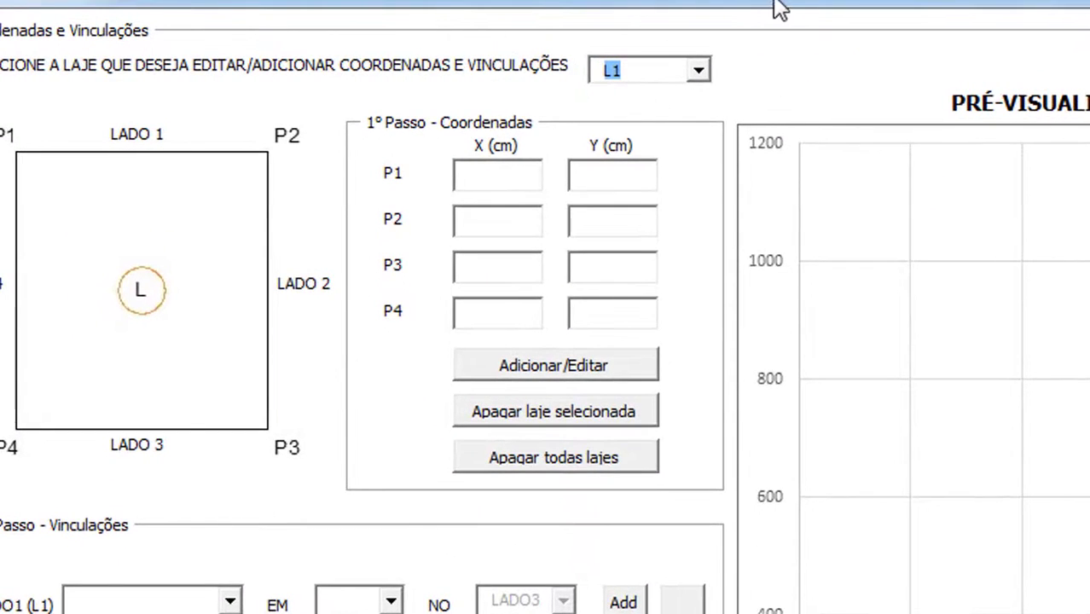
Enter slab L1's P1 as (0, 800) and P2 X as 160, checking the plan PDF
click(523, 174)
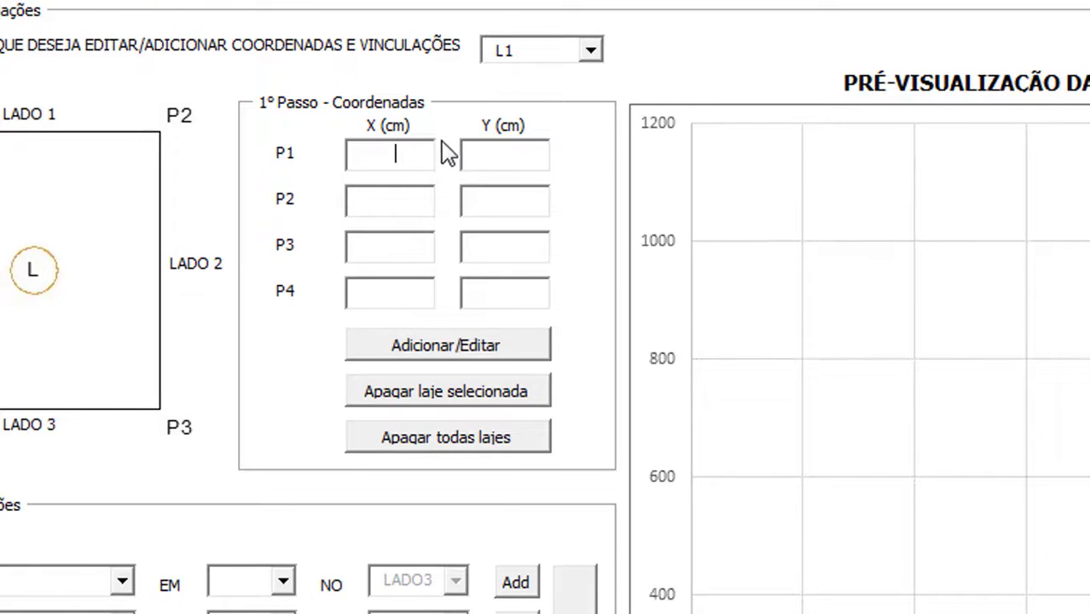
text(0)
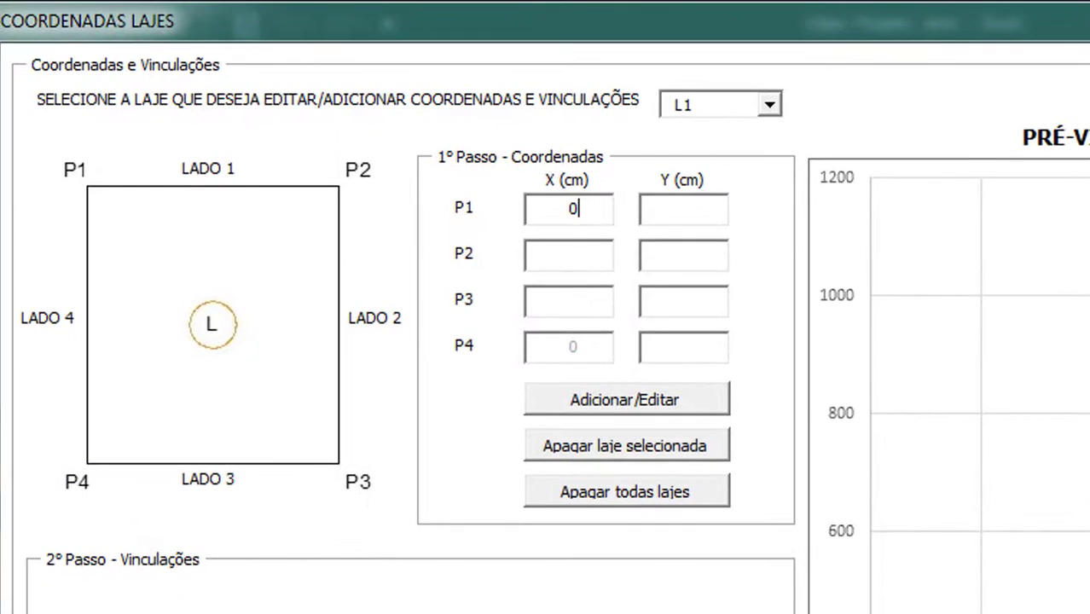
key(alt+Tab)
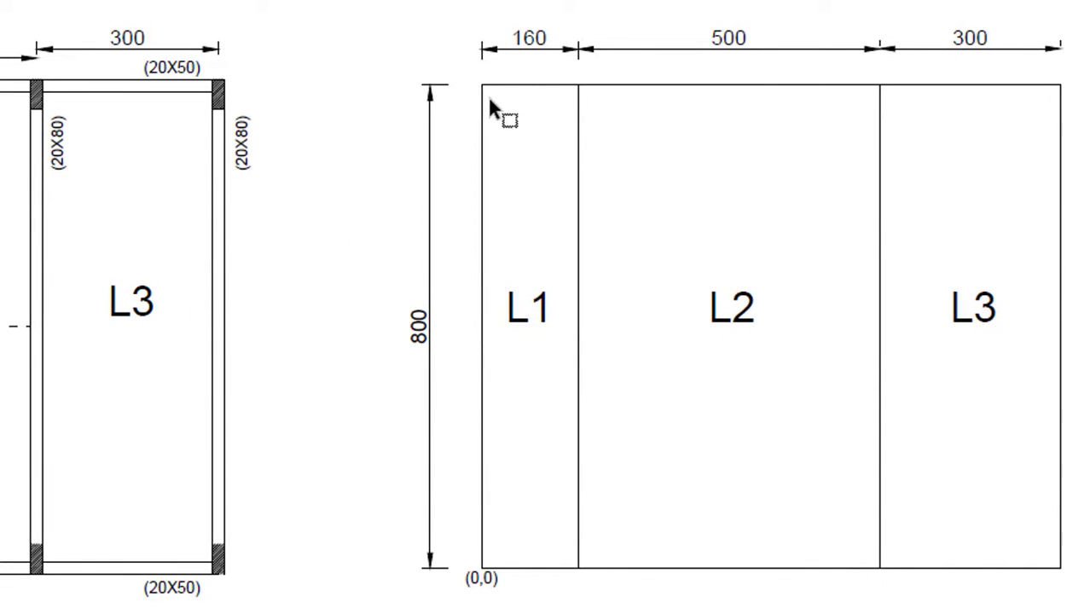
key(alt+Tab)
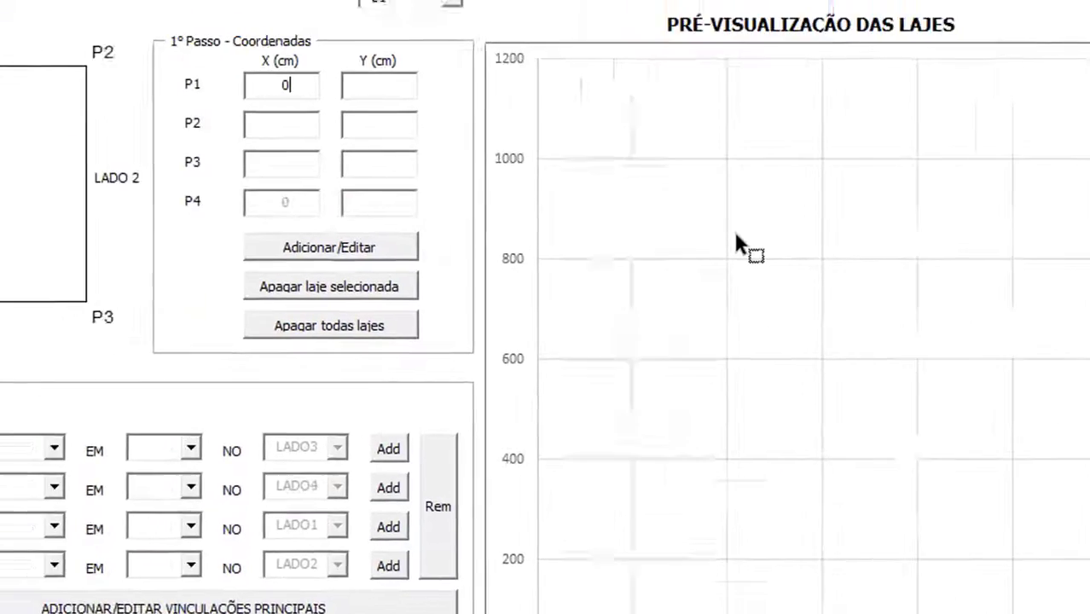
text(800)
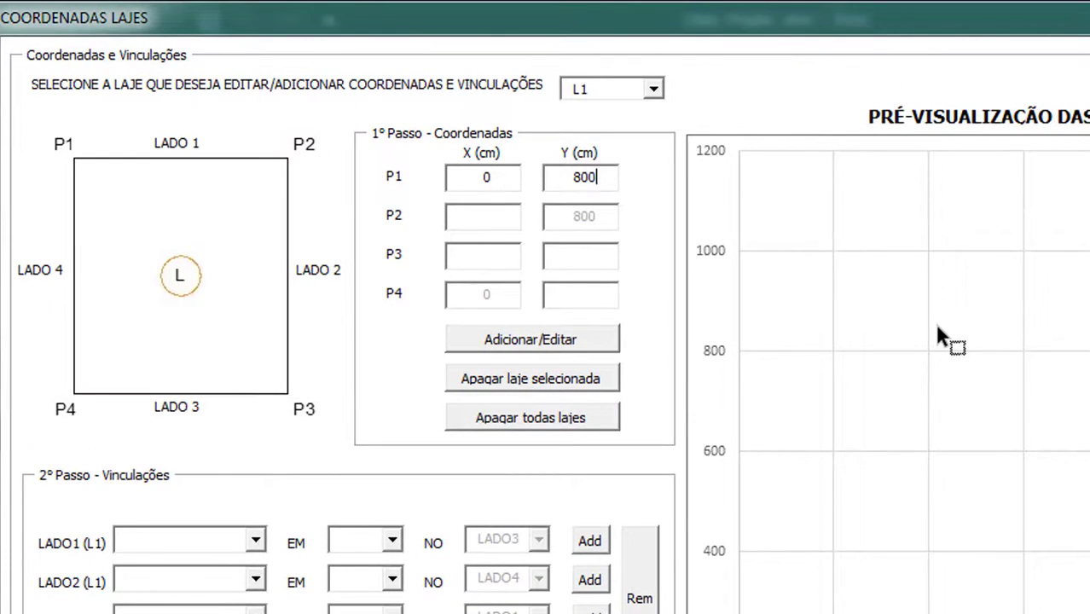
click(459, 215)
key(alt+Tab)
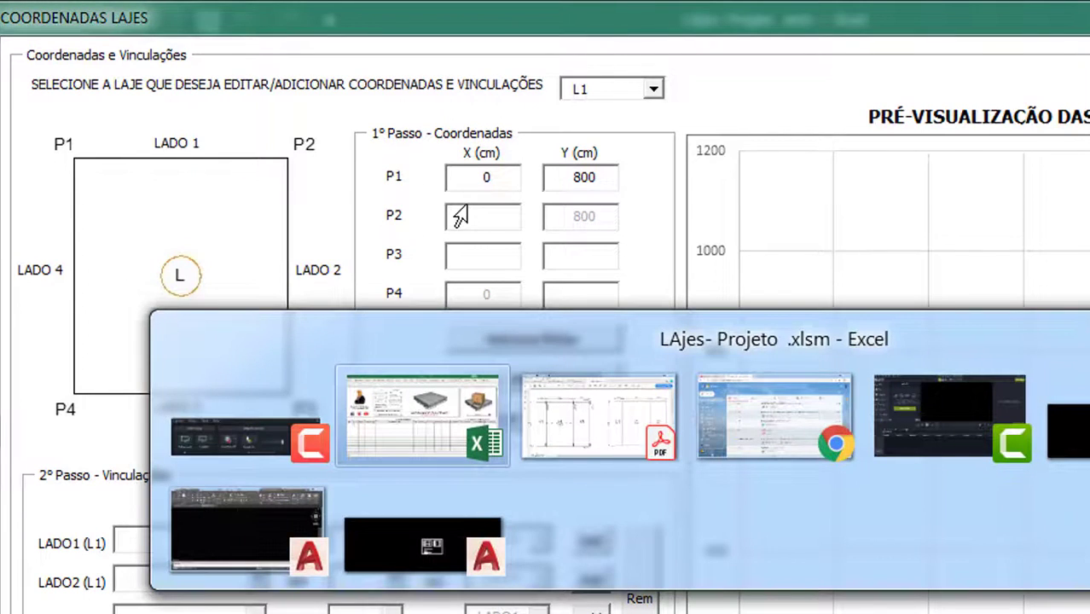
key(alt+Tab)
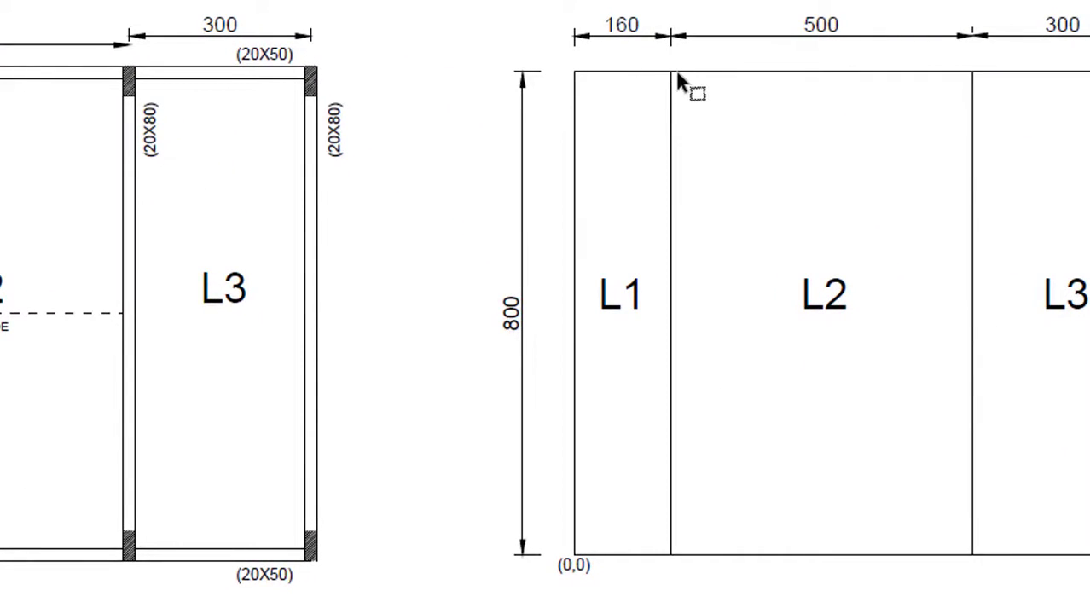
key(alt+Tab)
text(1)
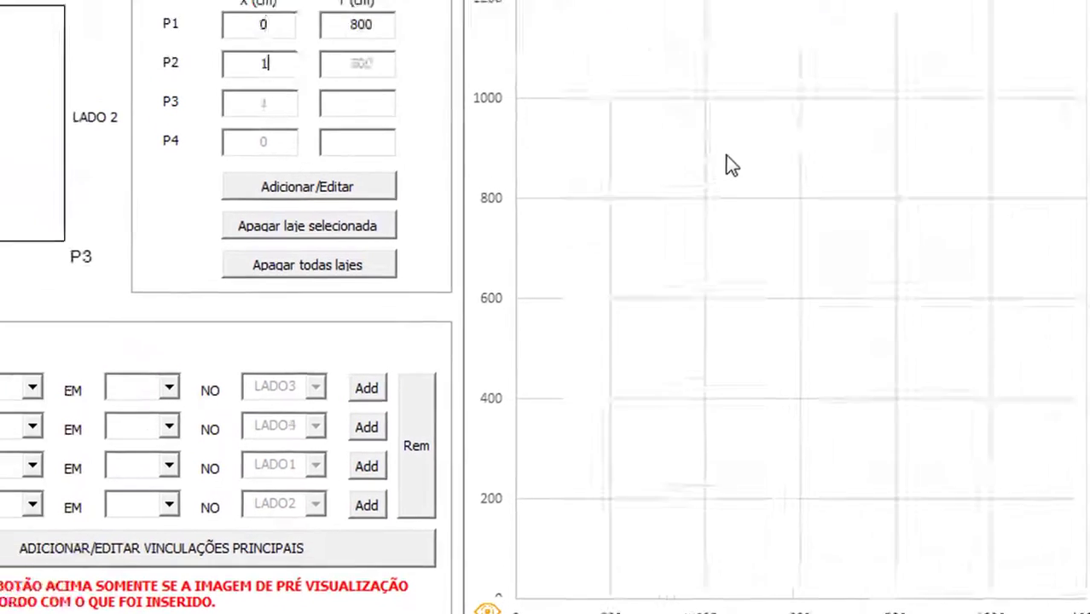
text(60)
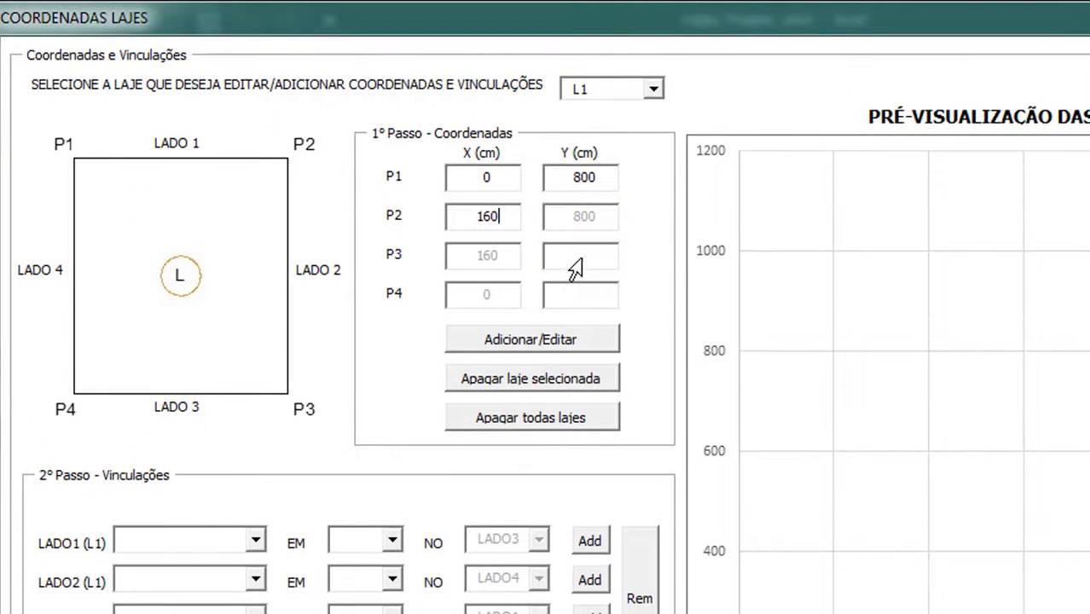
Set P3 Y to 0 and add slab L1 to the layout
click(571, 263)
key(alt+Tab)
key(alt+Tab)
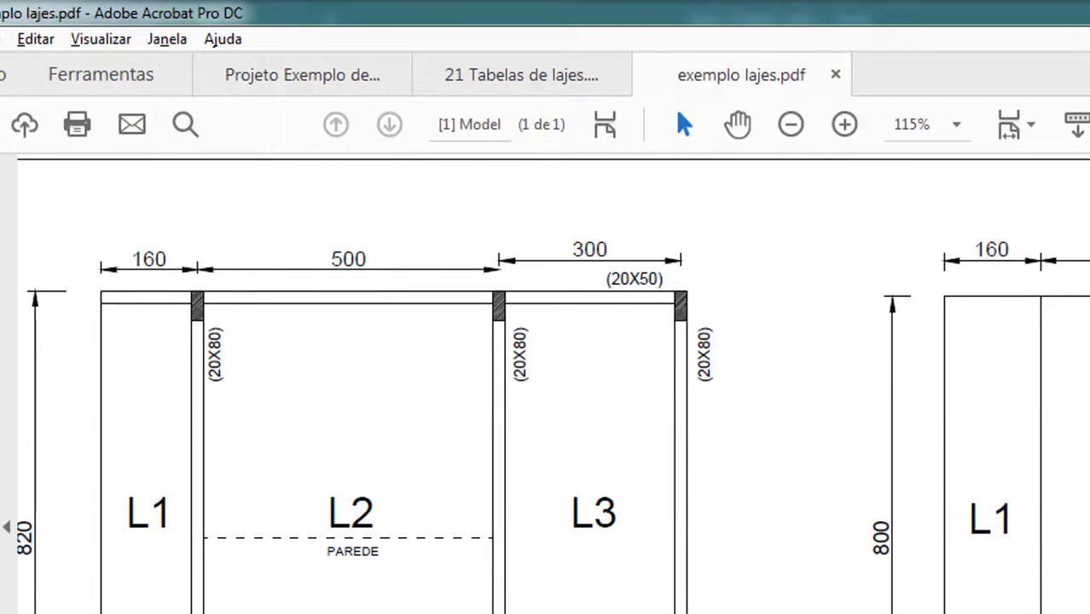
key(alt+Tab)
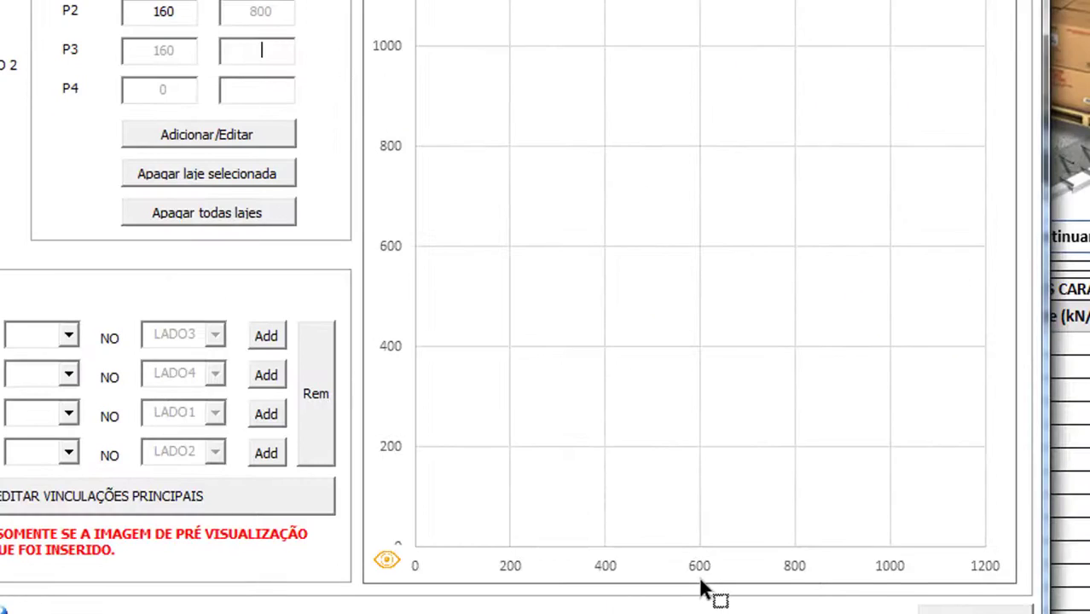
text(0)
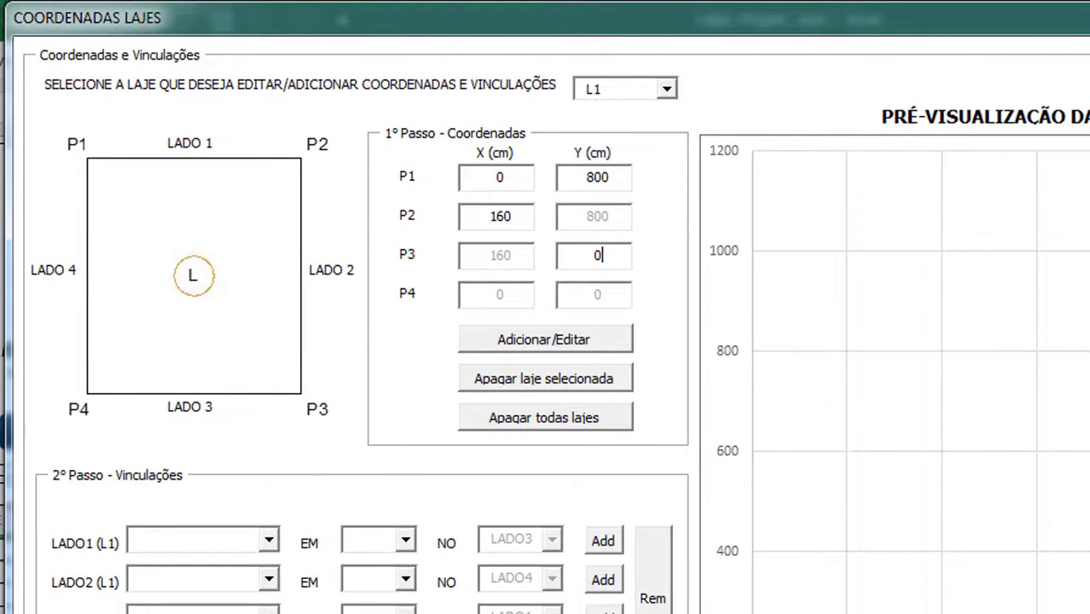
click(560, 342)
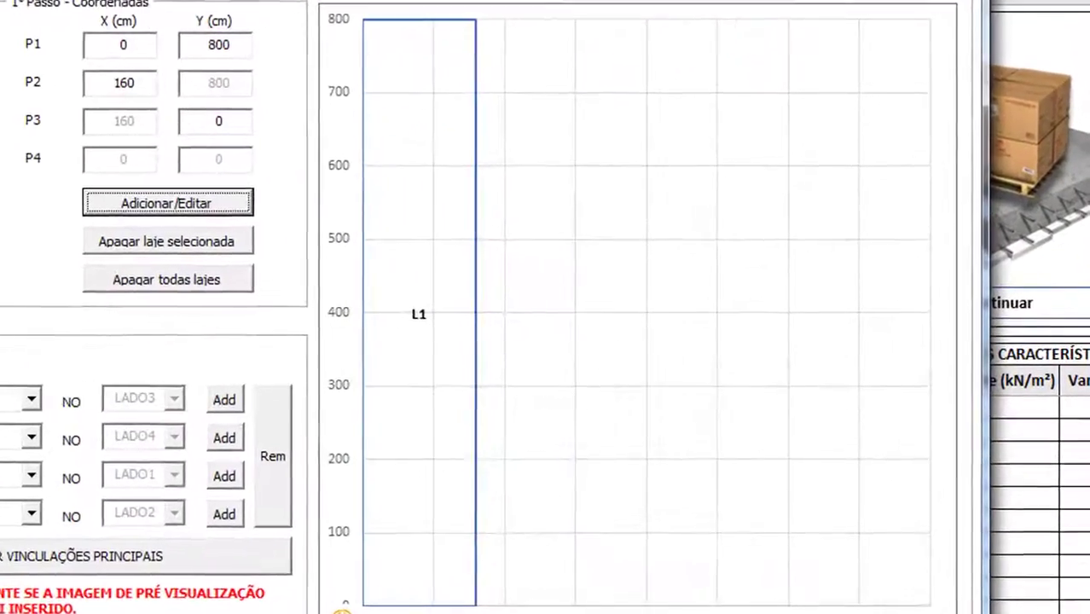
click(422, 23)
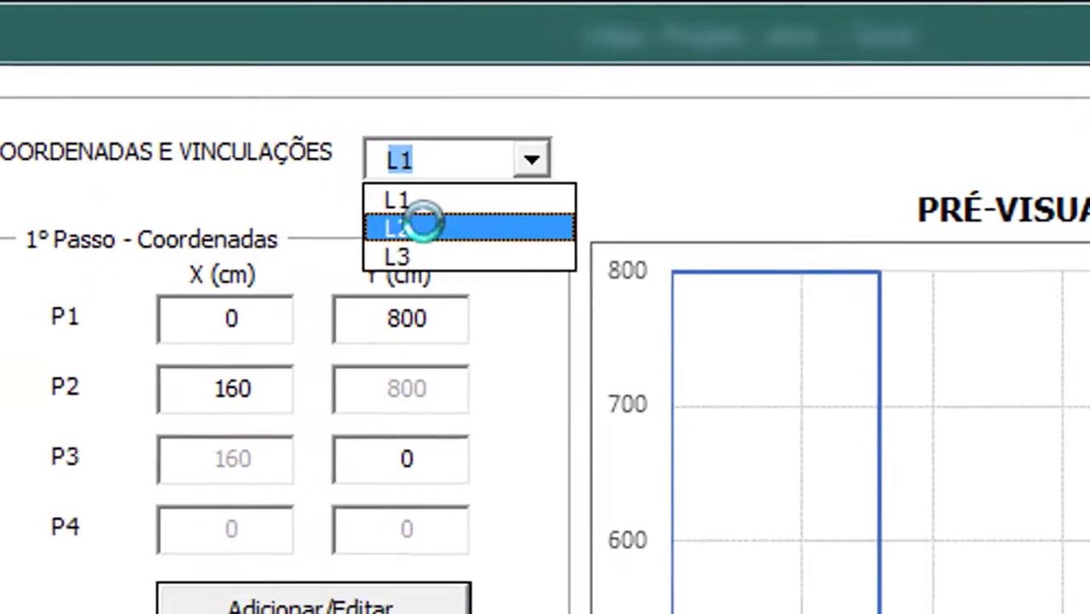
Select slab L2 and enter P1 as (160, 800) and P2 X as 660
click(393, 232)
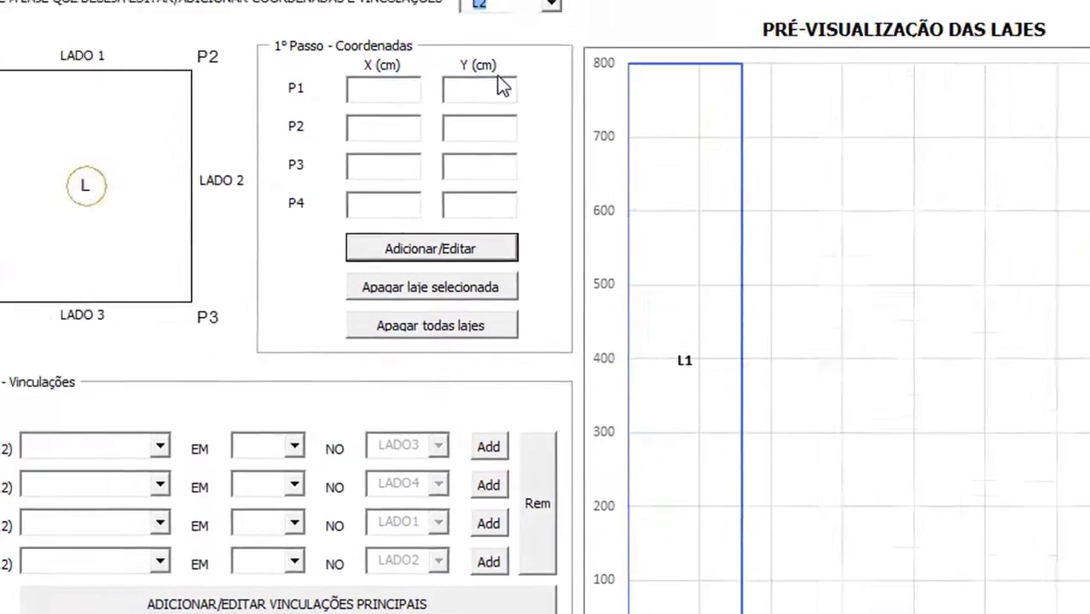
text(160)
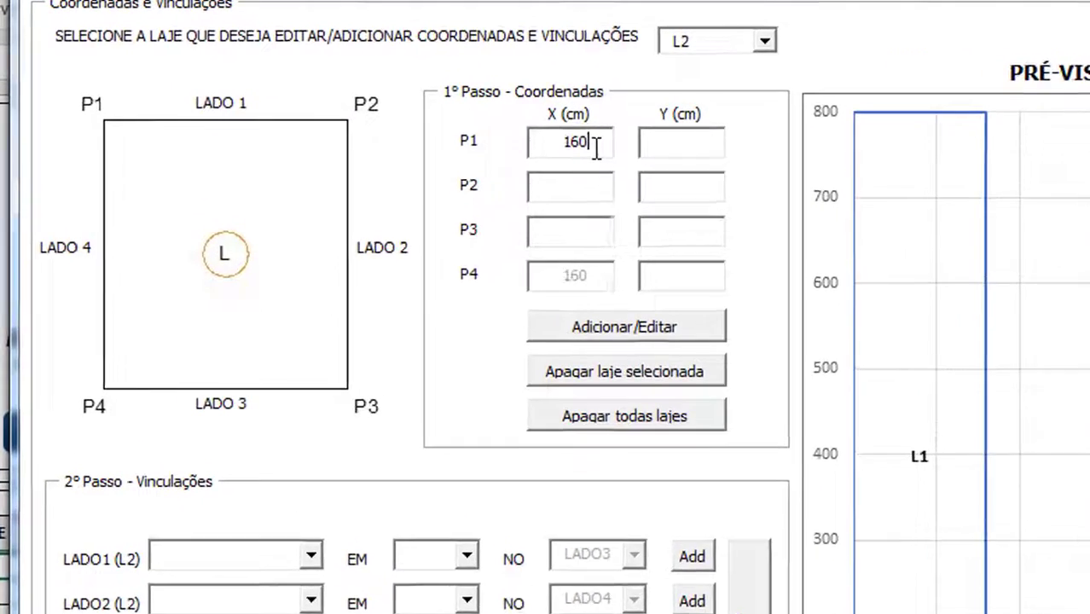
key(Tab)
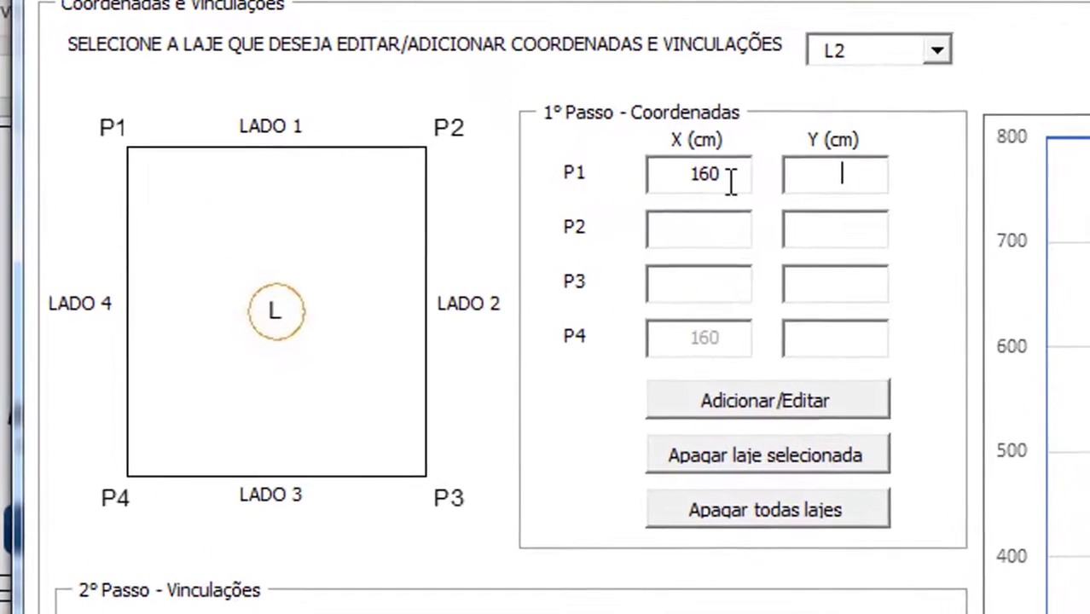
text(800)
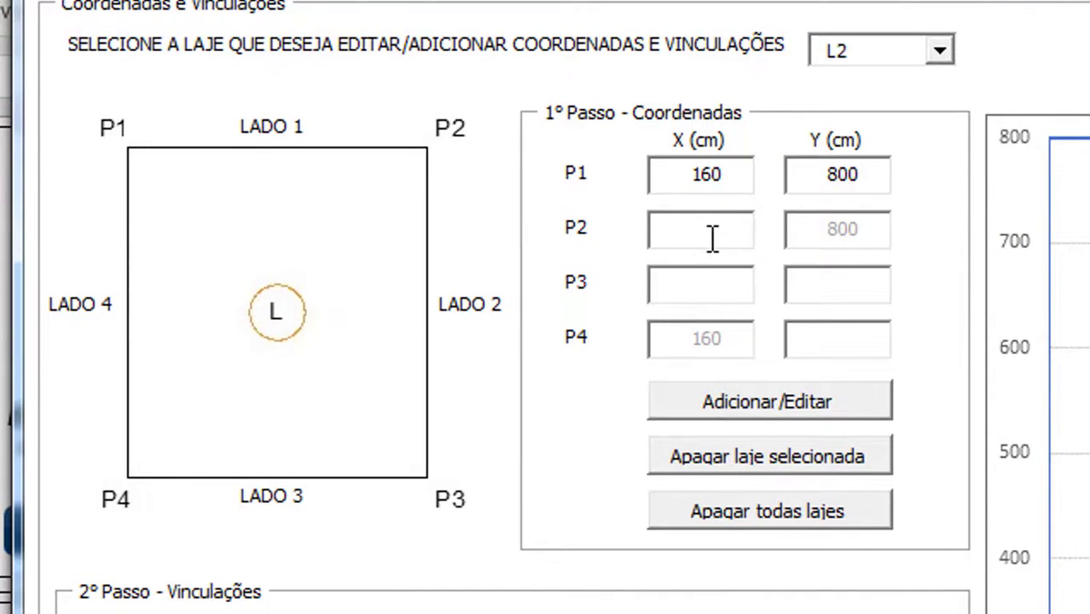
key(alt+Tab)
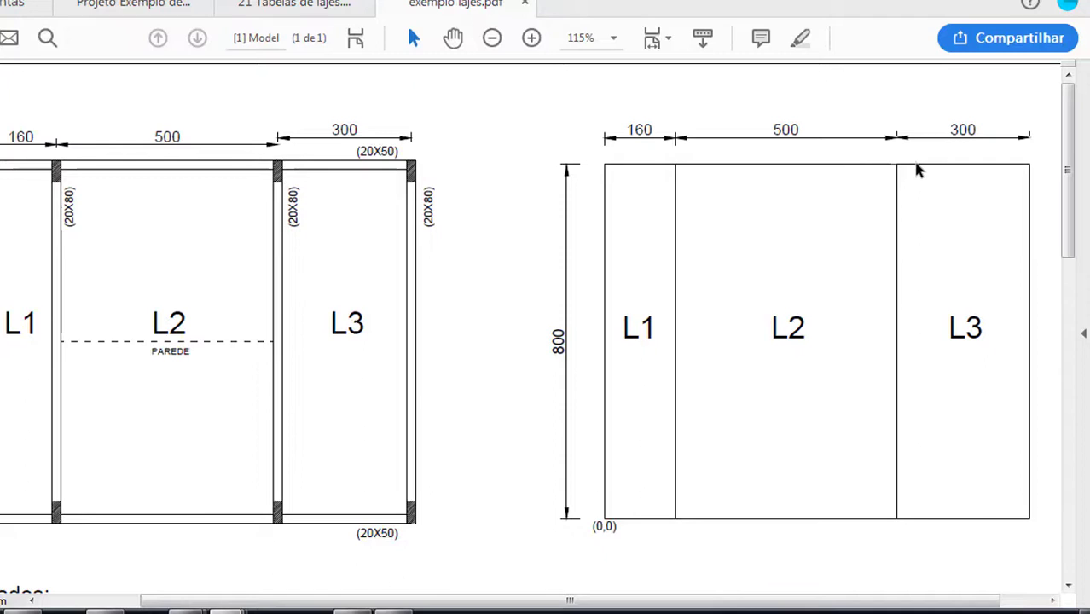
key(alt+Tab)
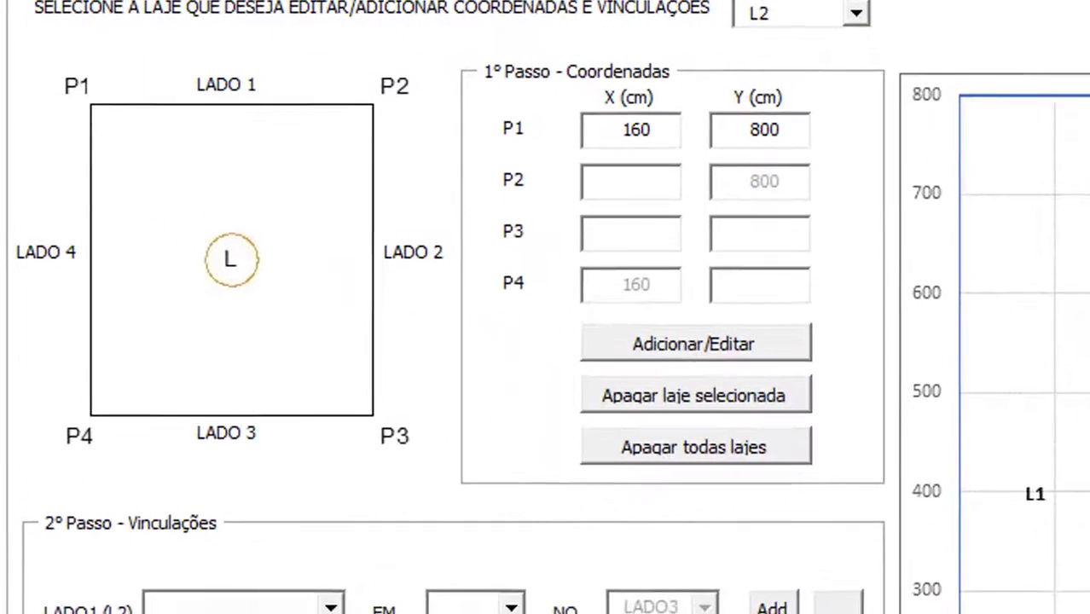
text(660)
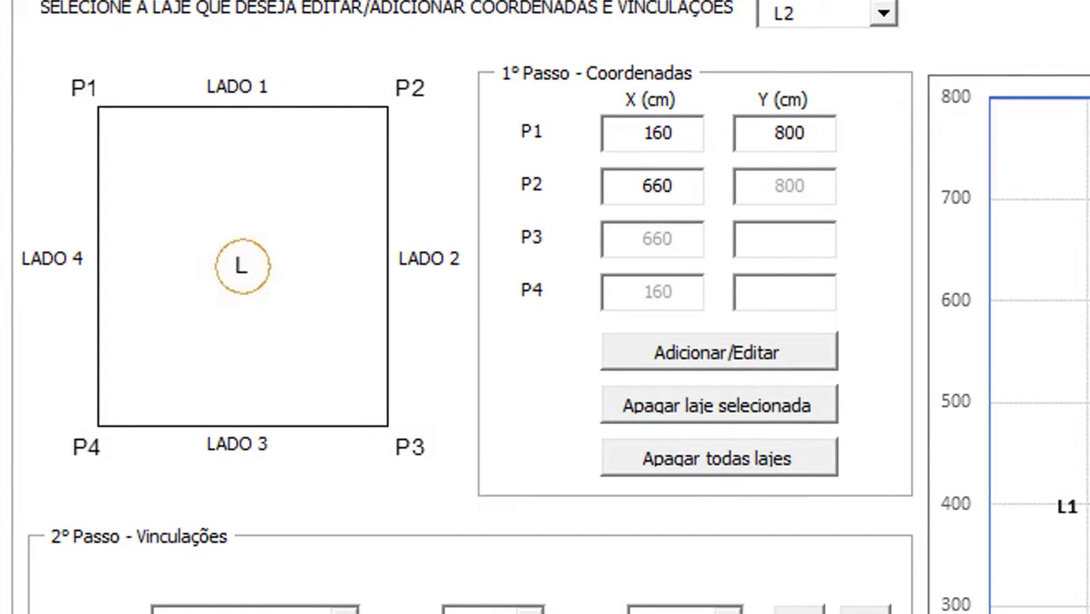
Set P3 Y to 0 and add slab L2 beside L1 in the preview
click(798, 237)
text(0)
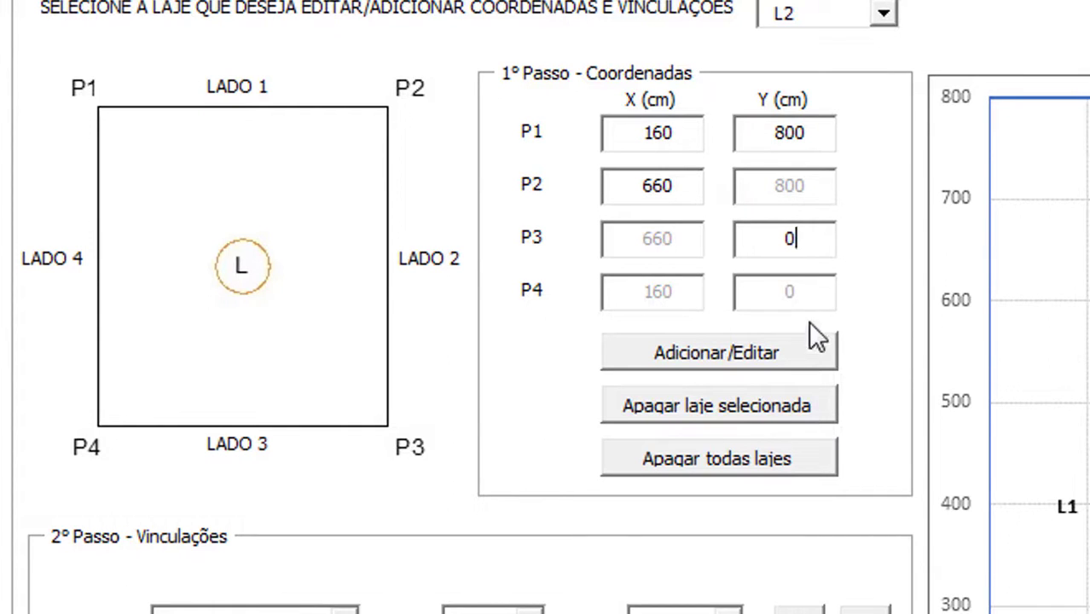
click(740, 370)
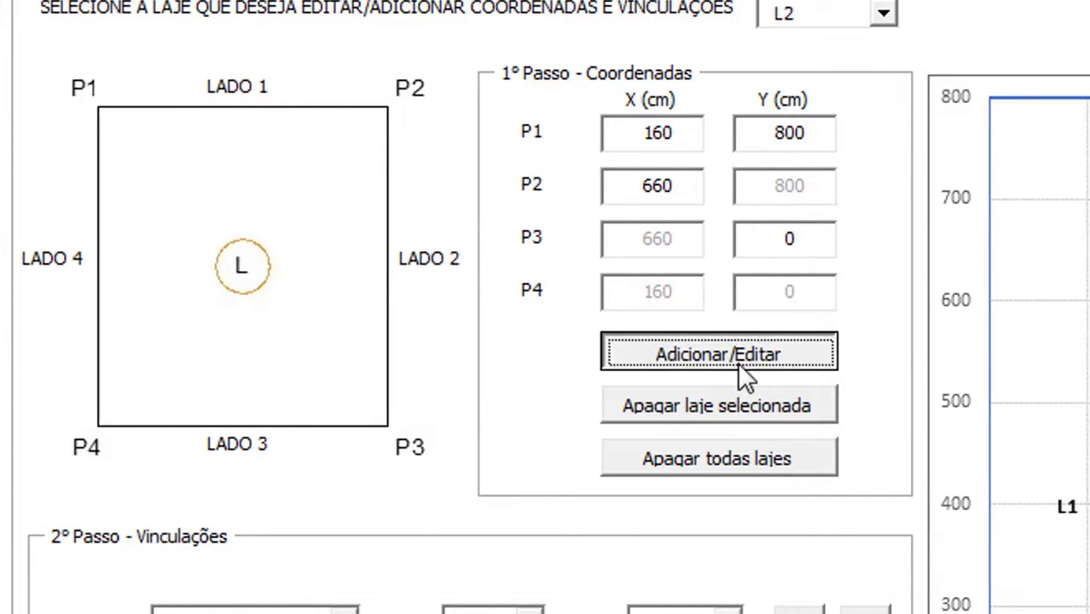
key(alt+Tab)
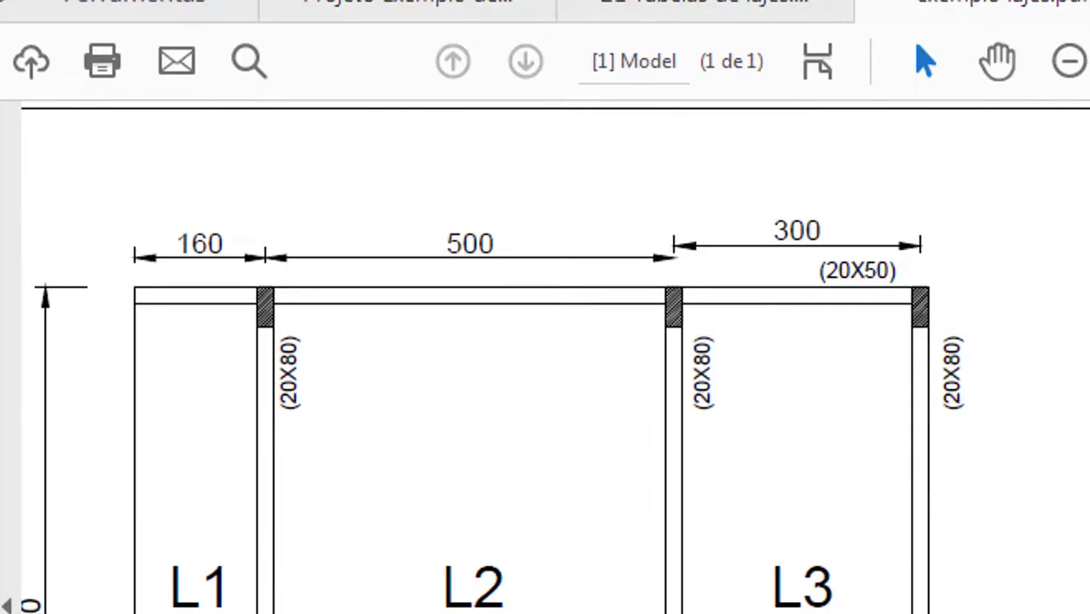
key(alt+Tab)
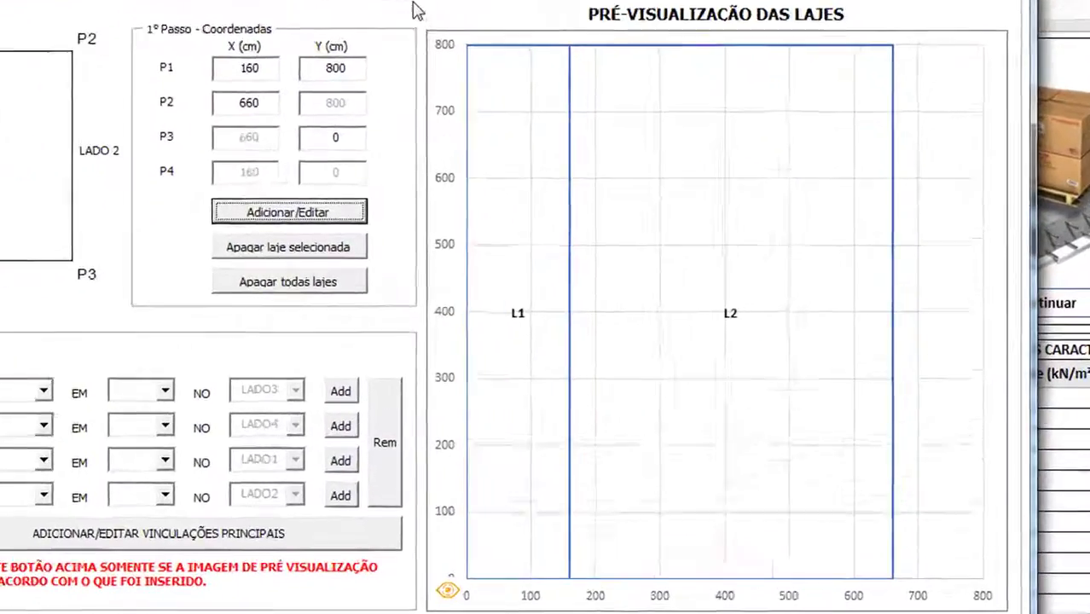
click(745, 31)
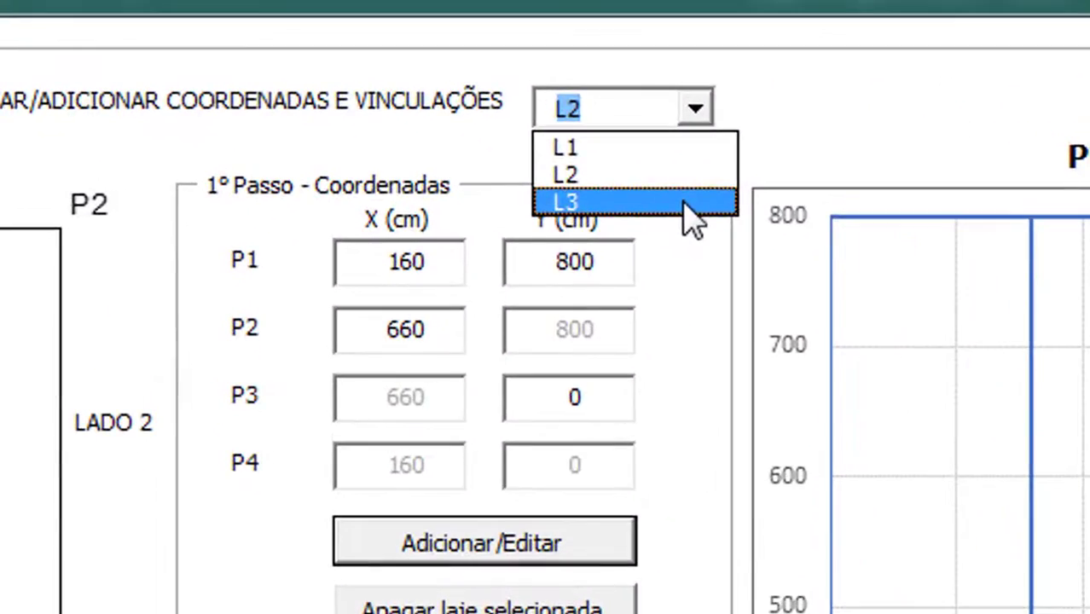
Select slab L3 and enter its P1 corner at X 660, Y 800 after checking the drawing
click(611, 162)
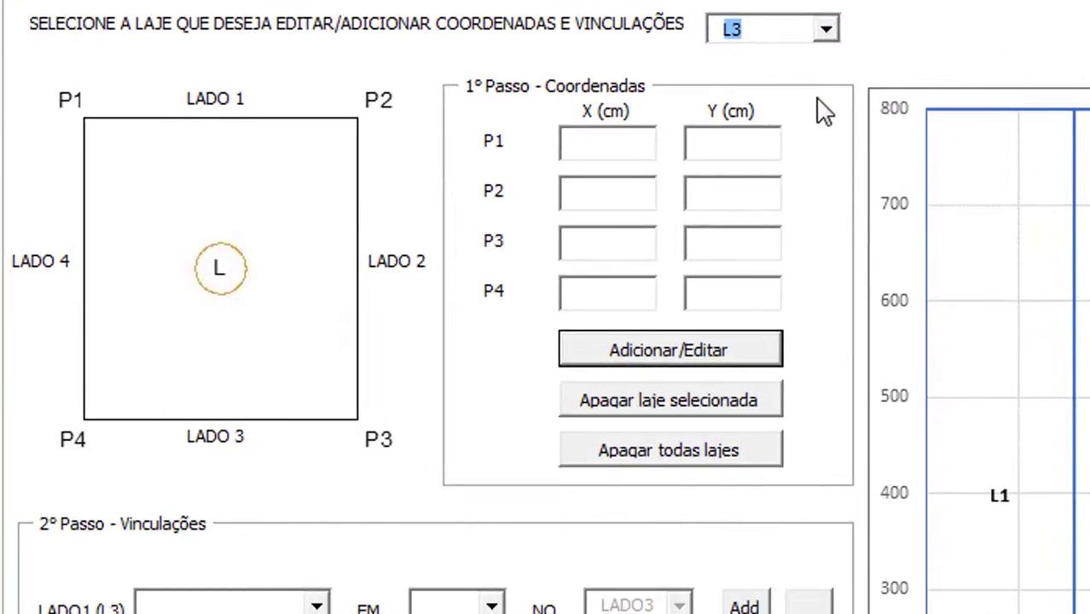
key(alt+Tab)
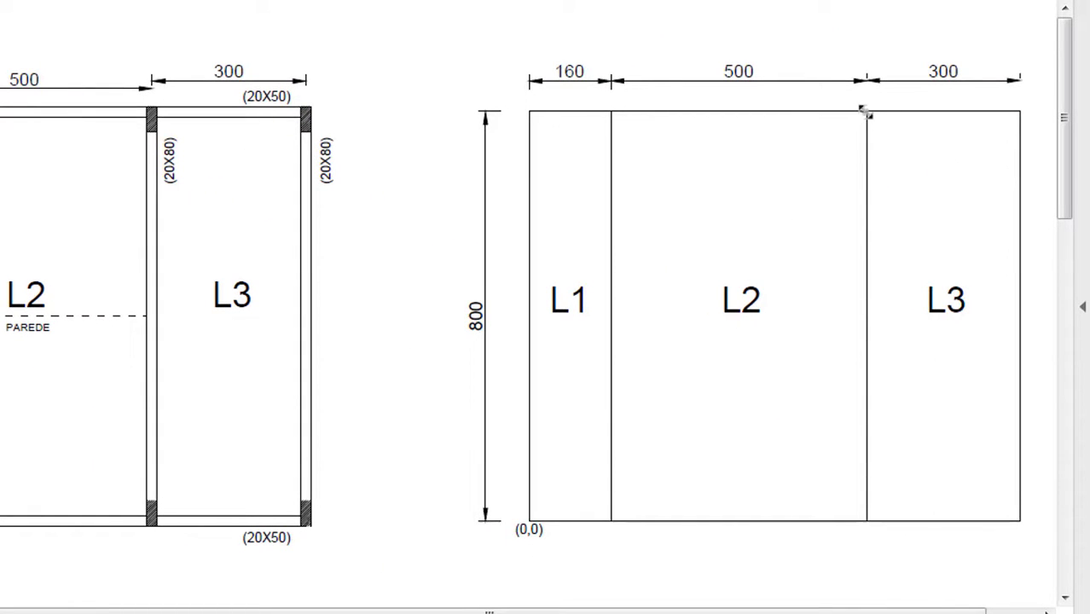
key(alt+Tab)
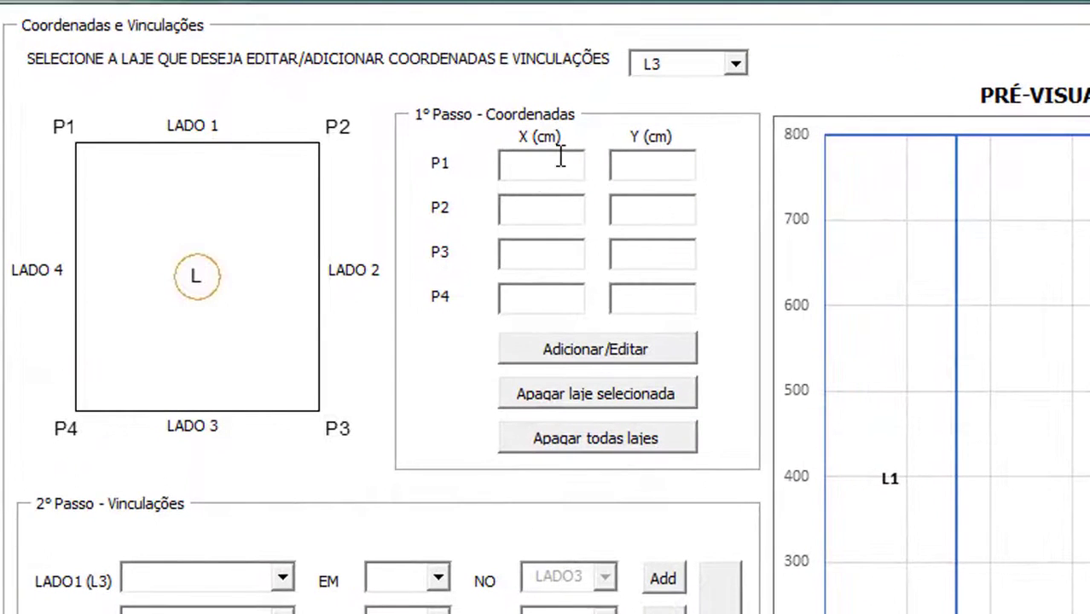
click(560, 157)
text(660)
click(632, 179)
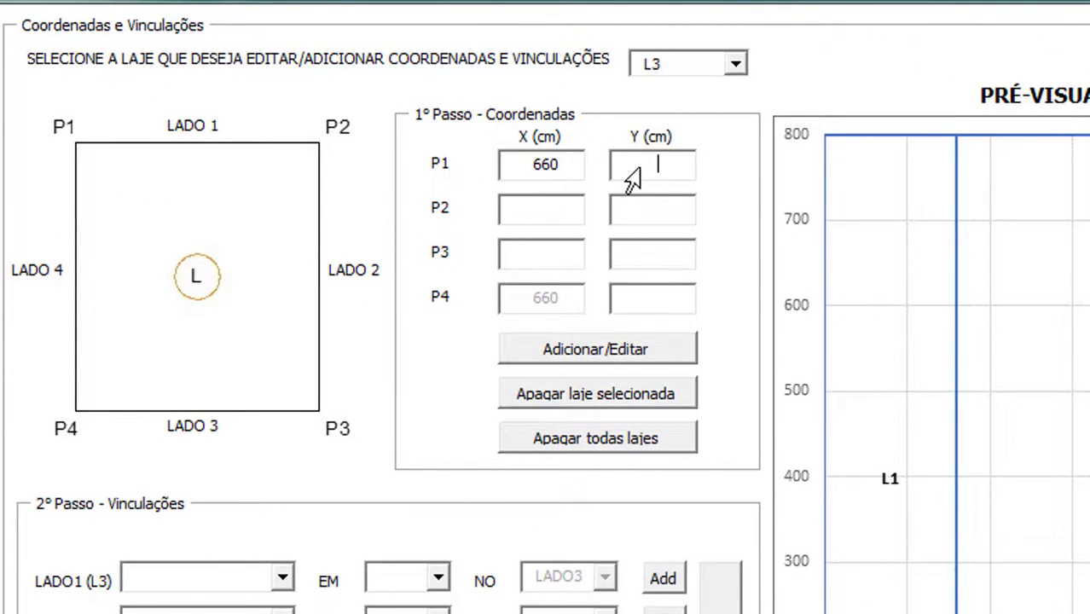
text(800)
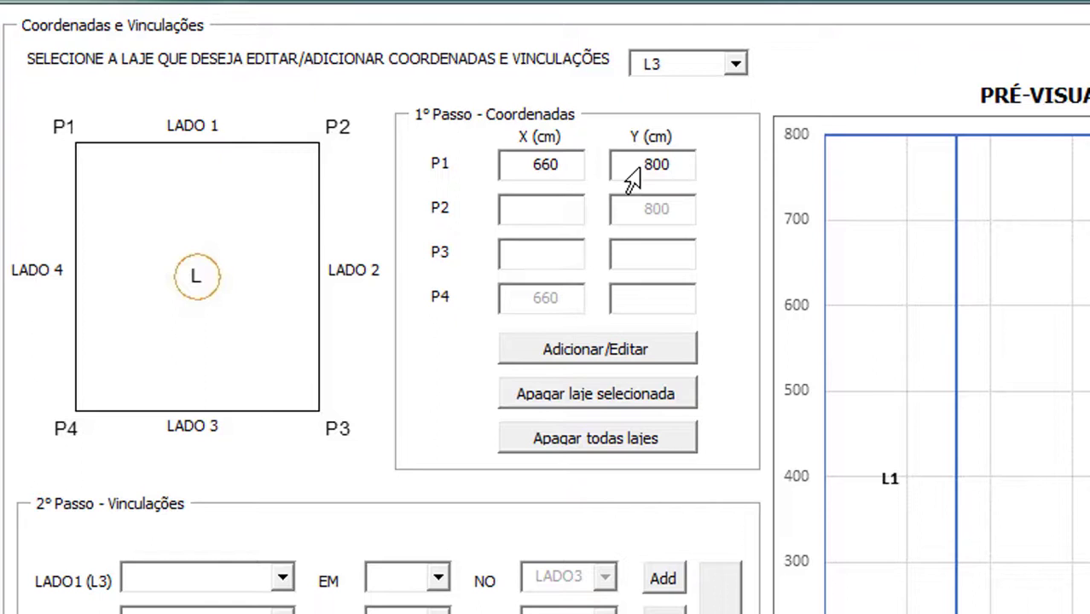
Enter P2 X 960 and P3 Y 0, then add slab L3 to the layout
click(578, 208)
key(alt+Tab)
key(alt+Tab)
key(Tab)
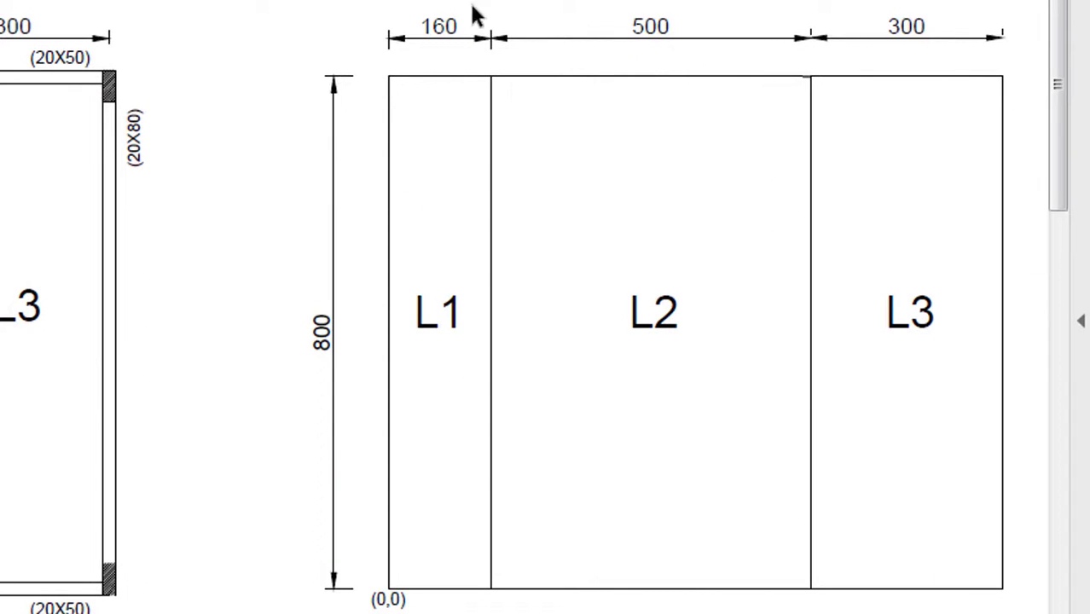
key(alt+Tab)
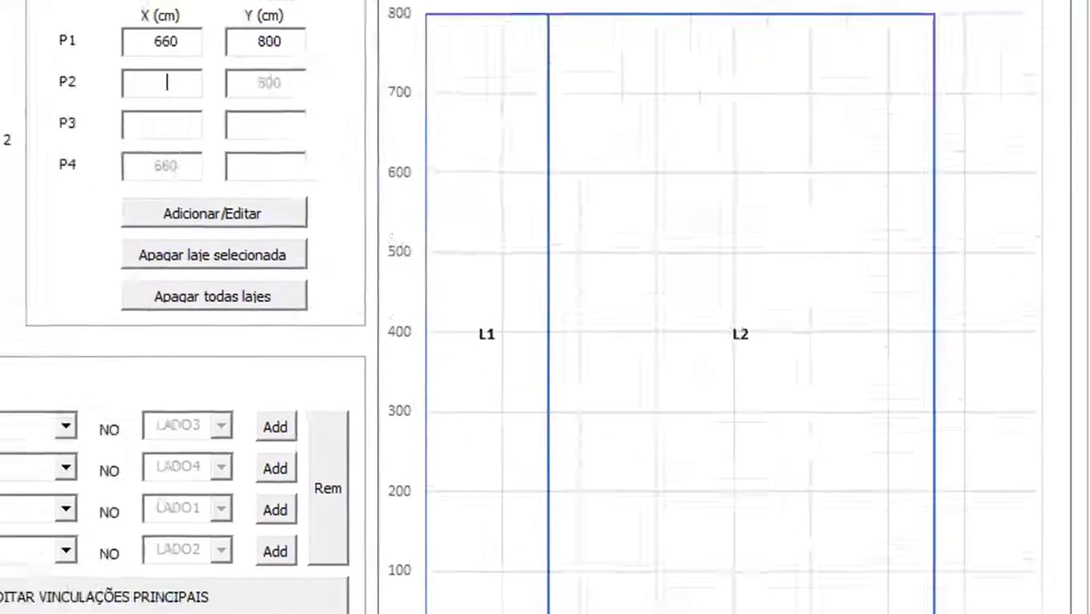
text(960)
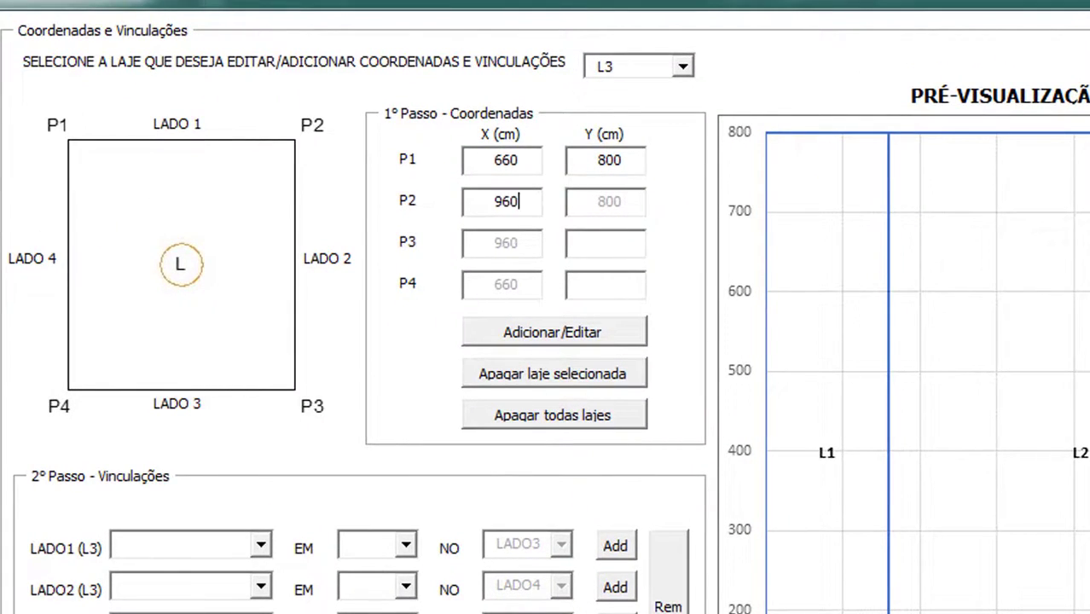
click(633, 247)
text(0)
click(614, 339)
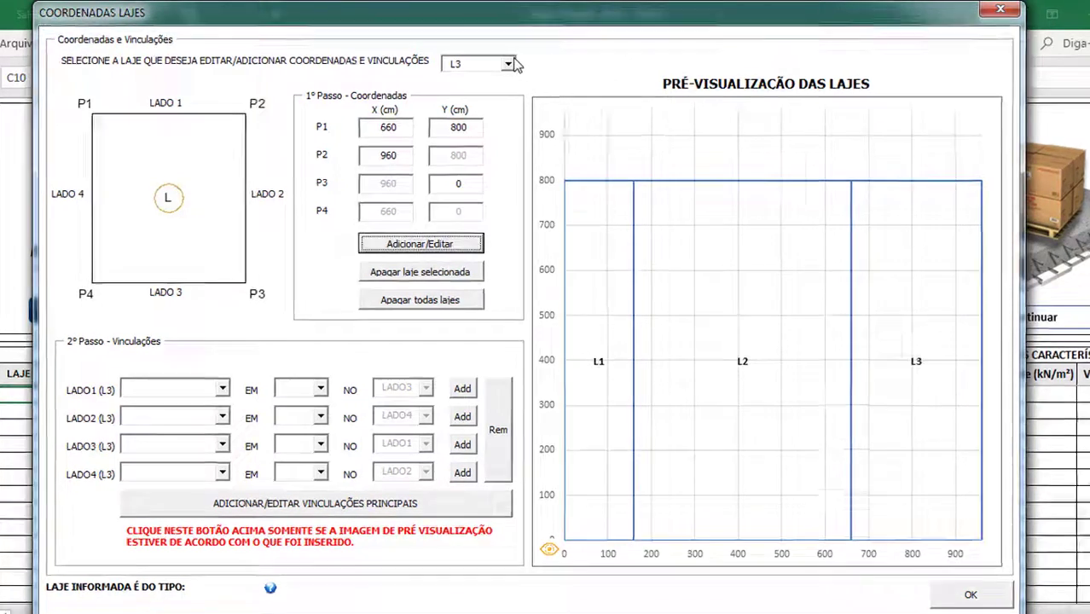
click(505, 63)
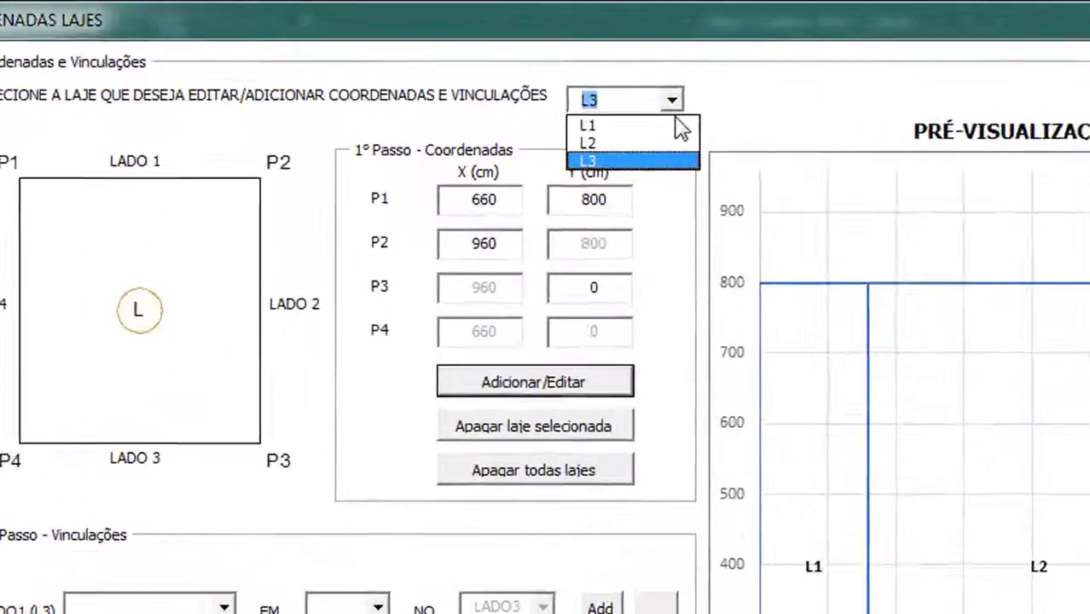
Switch the slab form to L1, then bring the exemplo lajes.pdf floor plan forward
click(682, 126)
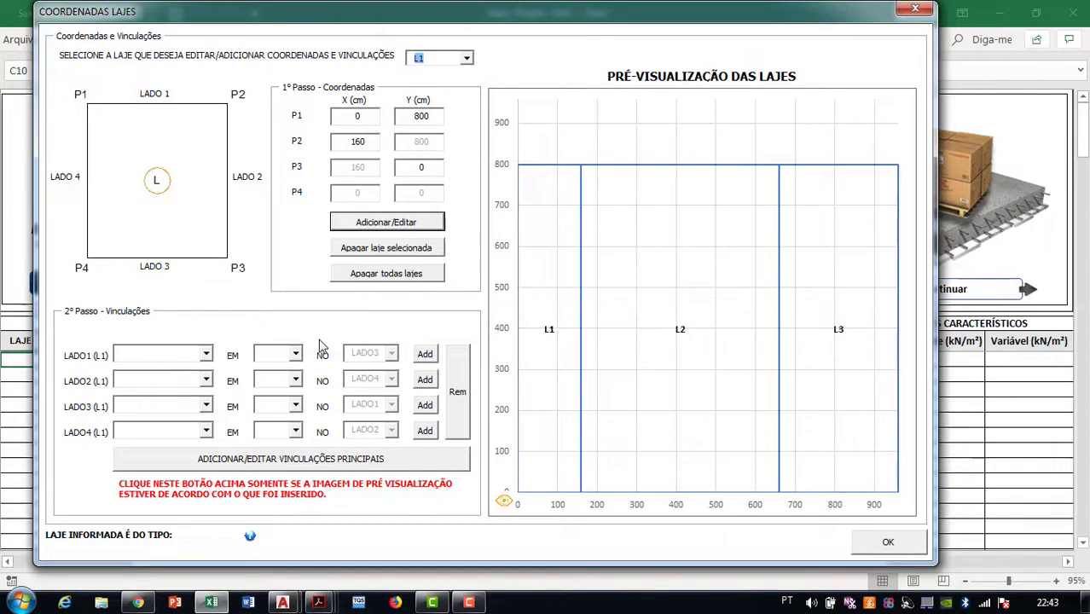
click(209, 356)
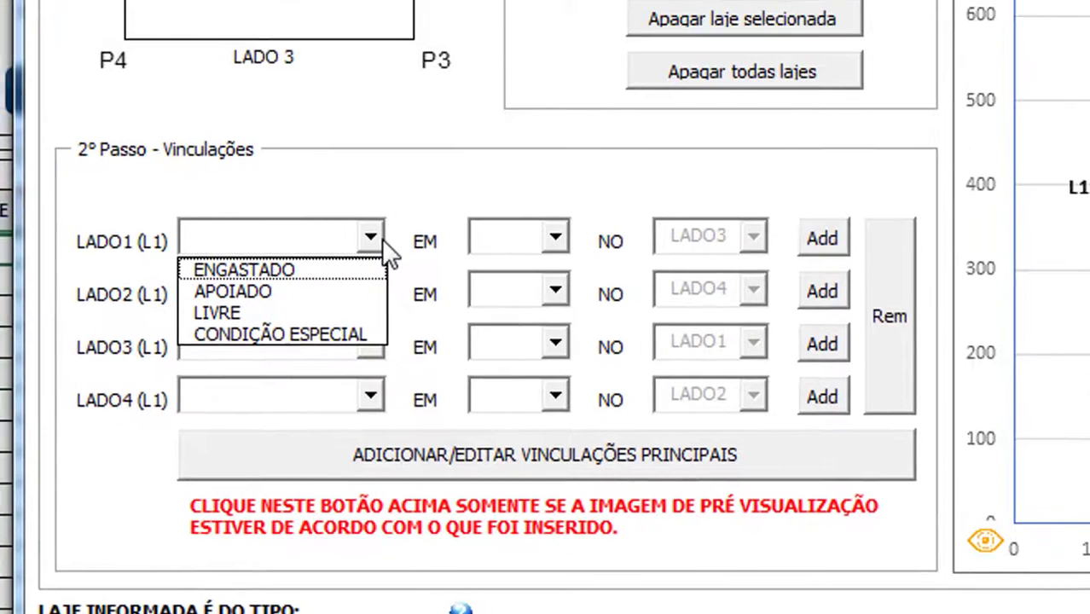
click(376, 195)
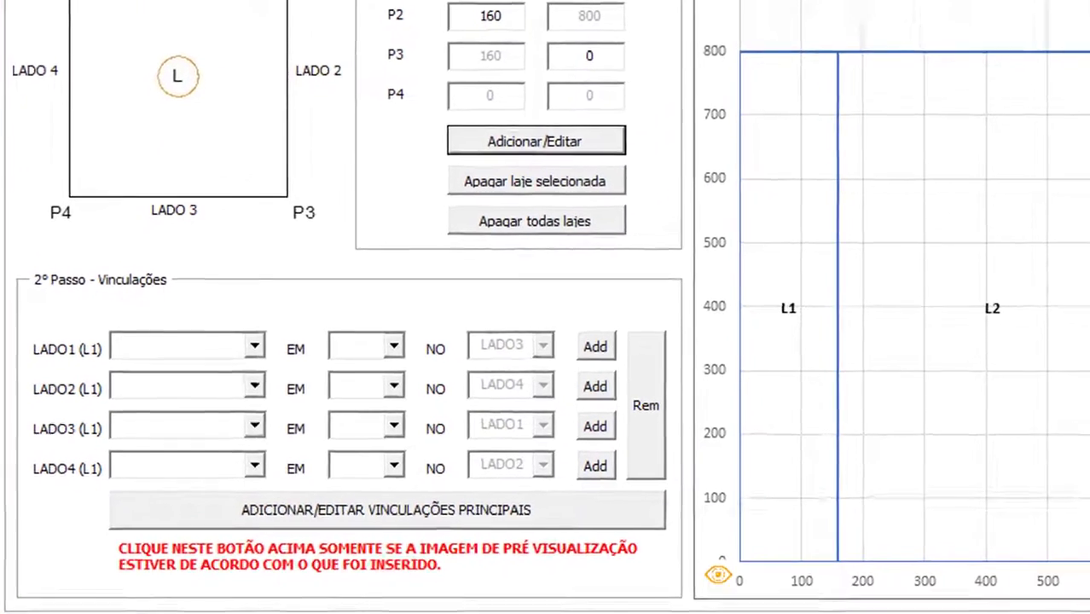
mouse_move(462, 612)
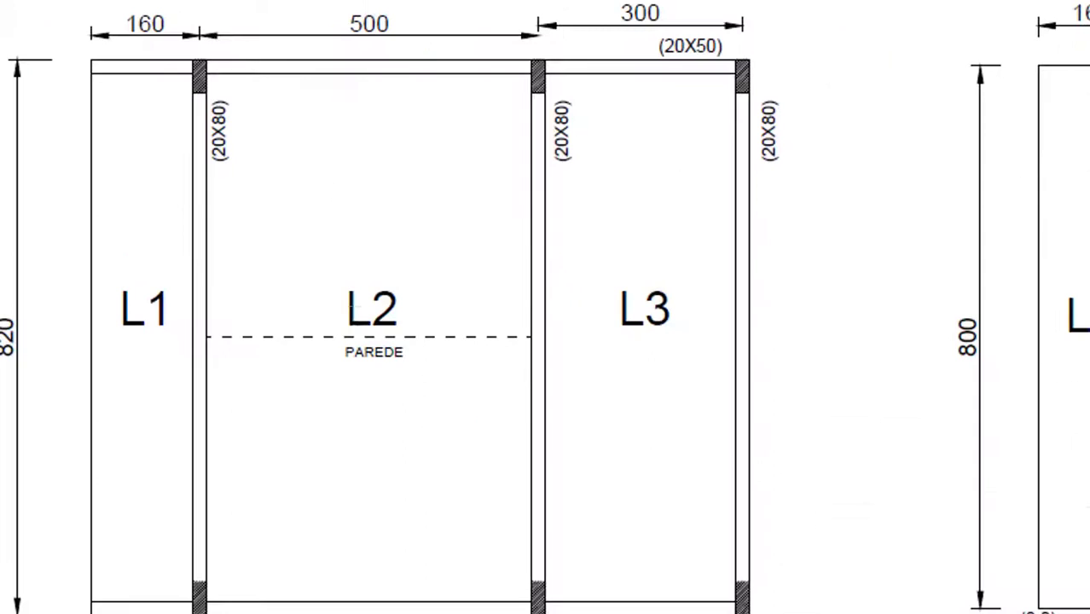
click(691, 589)
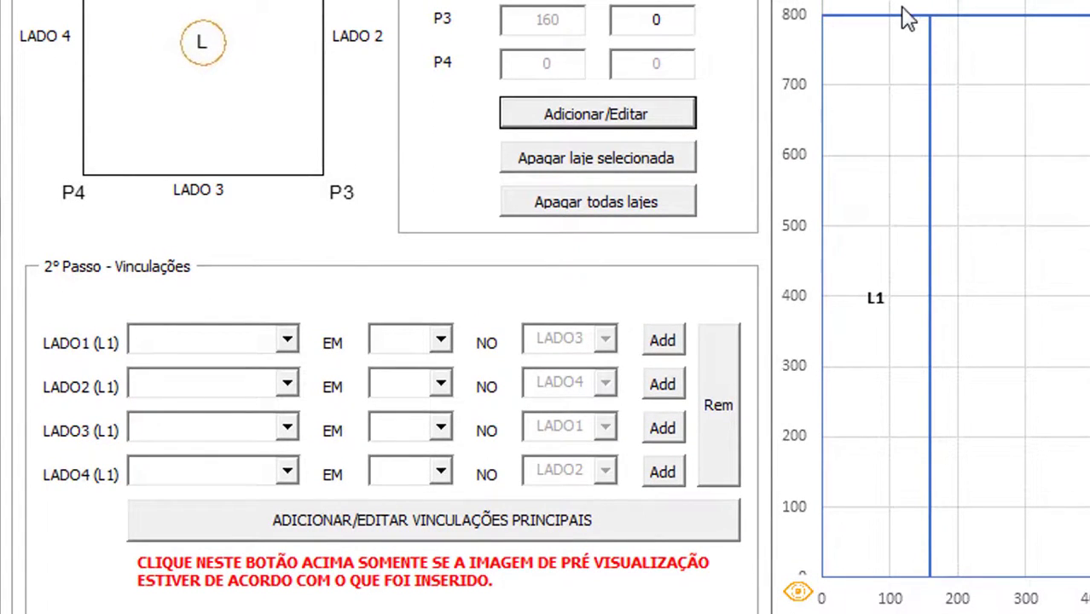
Add L1's side 1 restraint as APOIADO on a Viga
click(288, 338)
click(223, 385)
click(440, 341)
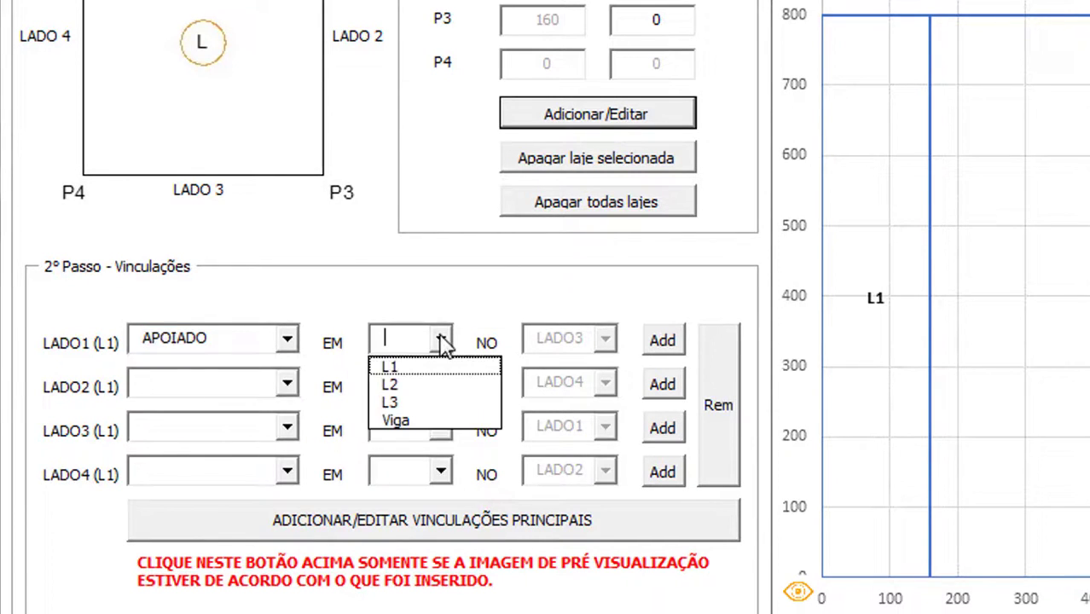
click(435, 423)
click(656, 346)
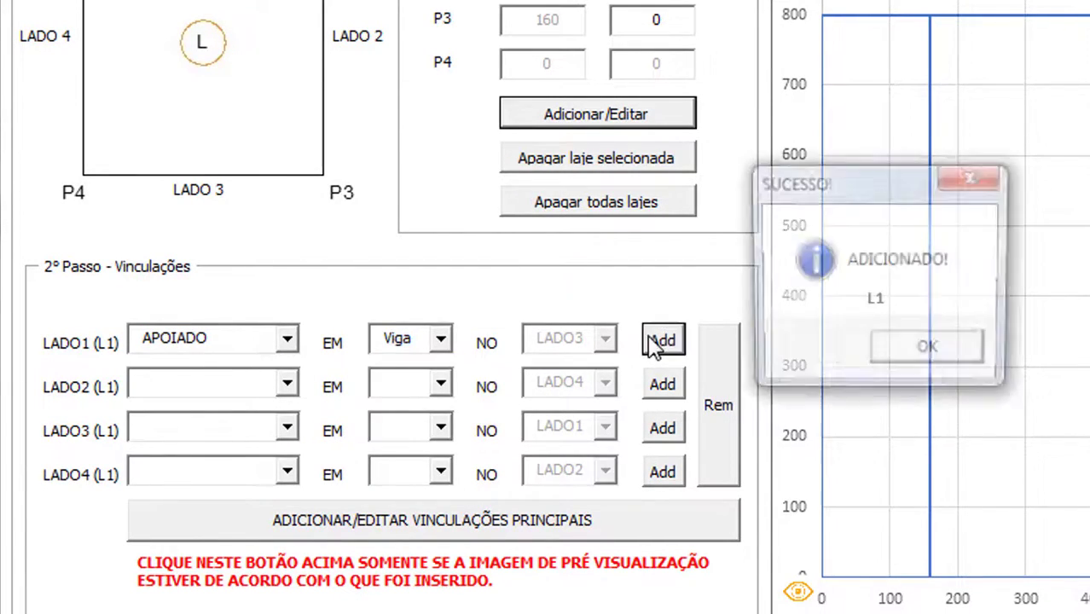
click(956, 359)
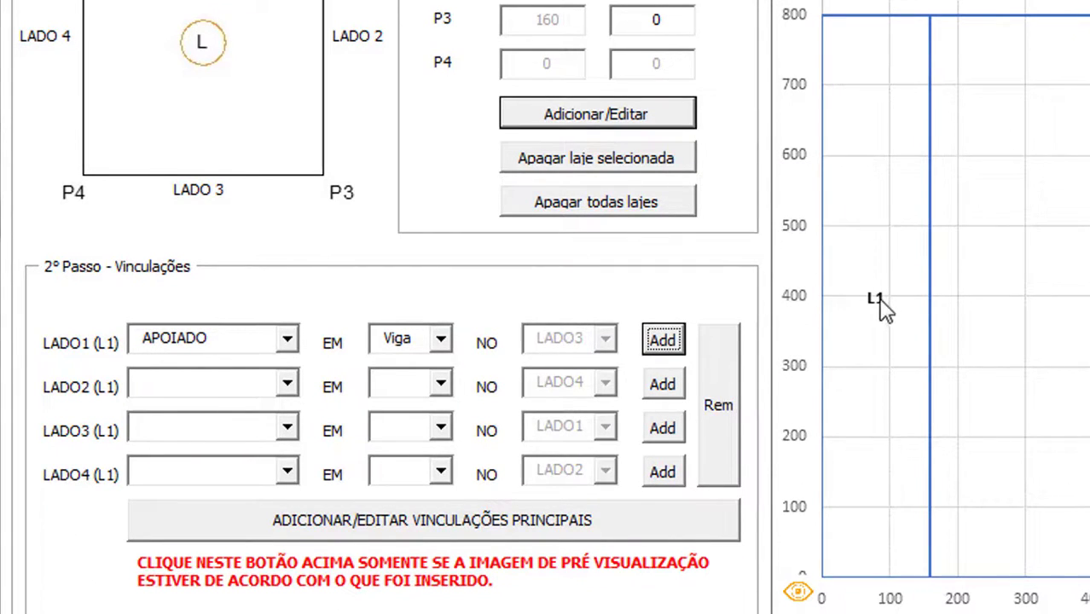
Add L1's side 2 restraint as ENGASTADO to slab L2
click(288, 386)
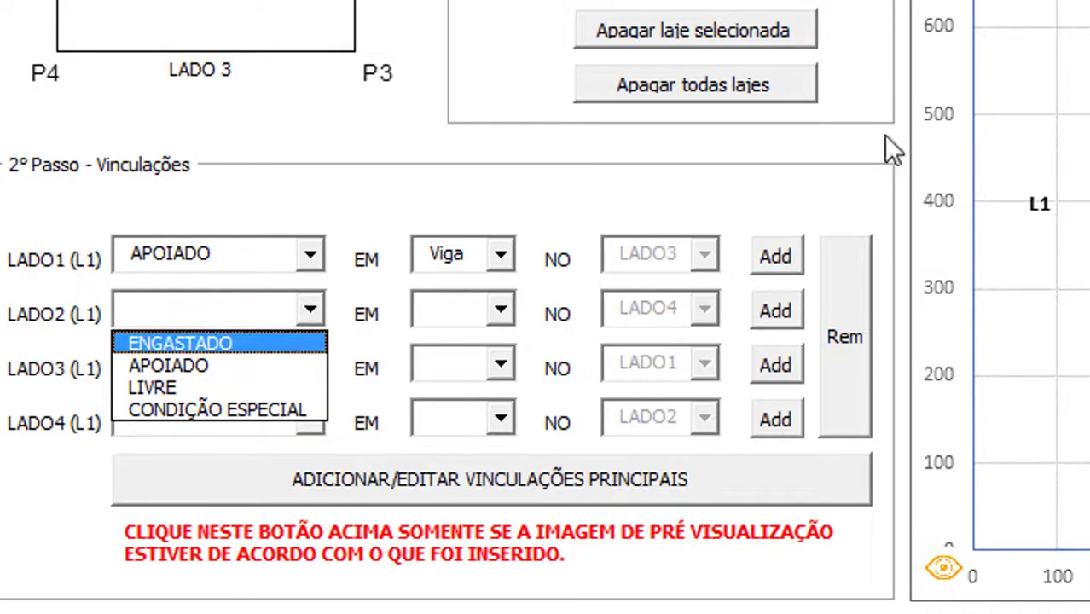
click(229, 341)
click(501, 309)
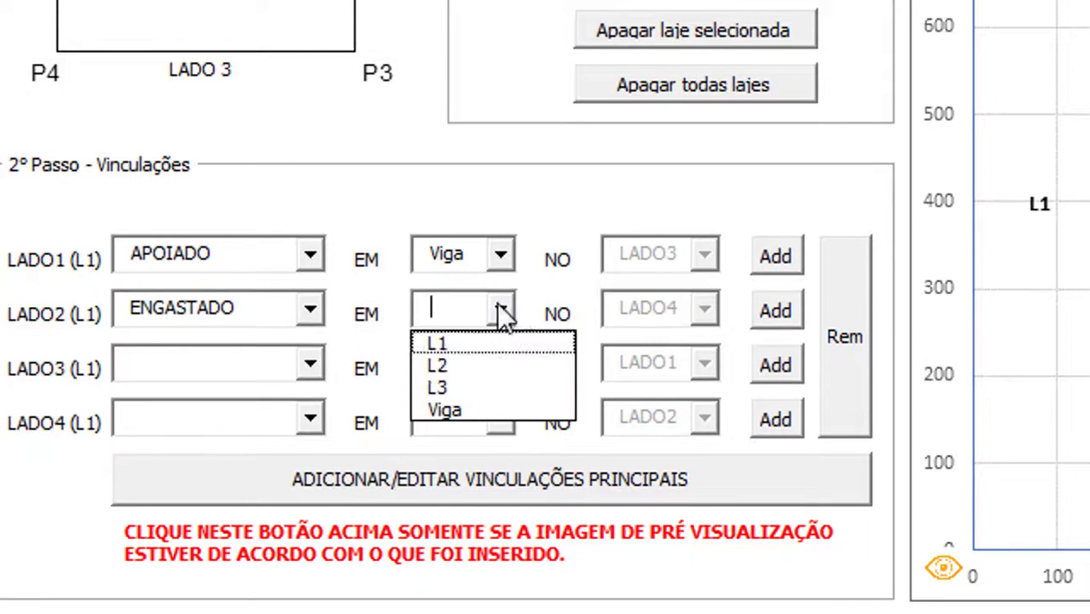
click(493, 365)
click(768, 314)
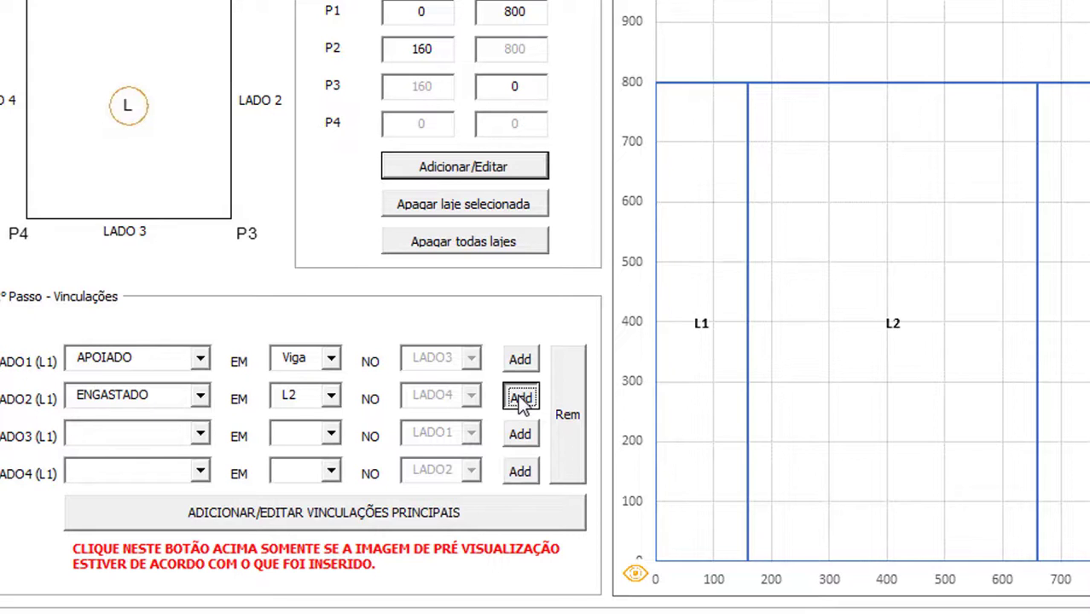
click(522, 401)
click(728, 370)
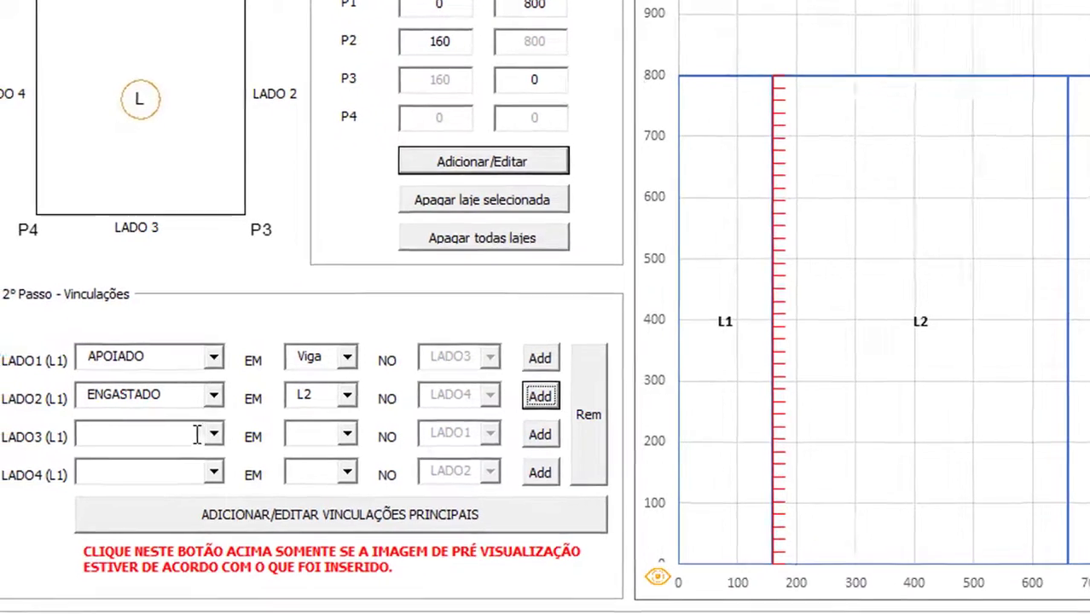
Add L1's side 3 restraint as APOIADO on a Viga
click(196, 435)
click(129, 470)
click(345, 435)
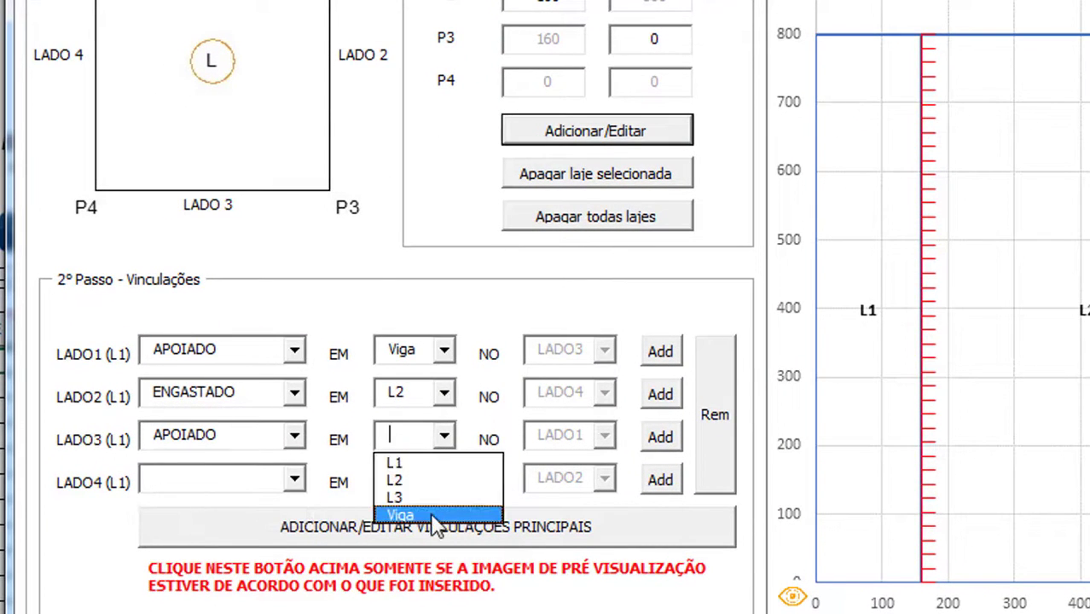
click(435, 516)
click(660, 437)
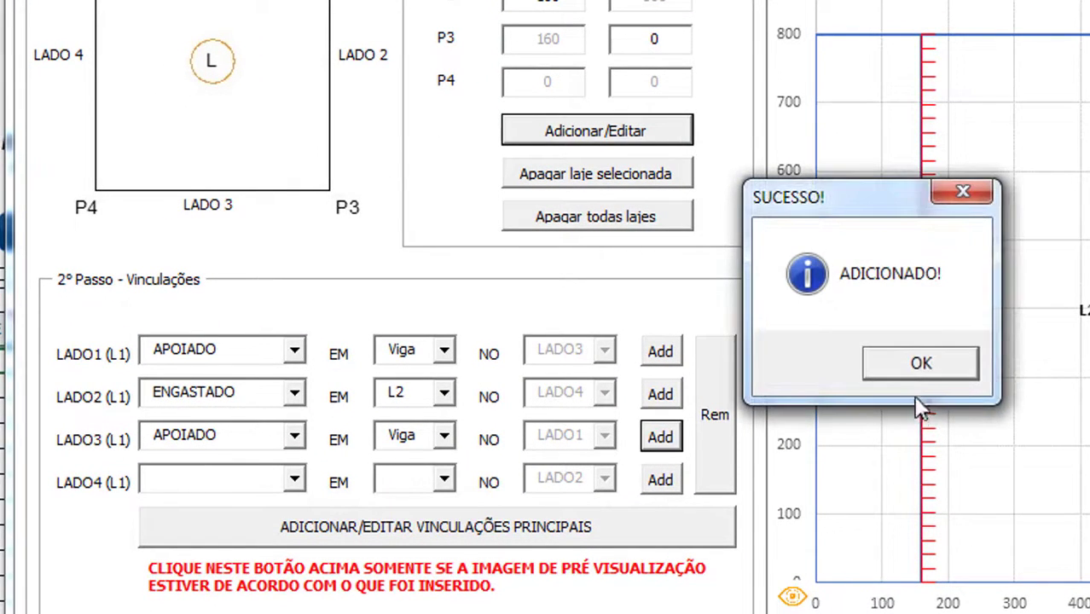
click(920, 374)
Add L1's side 4 restraint as LIVRE
click(291, 490)
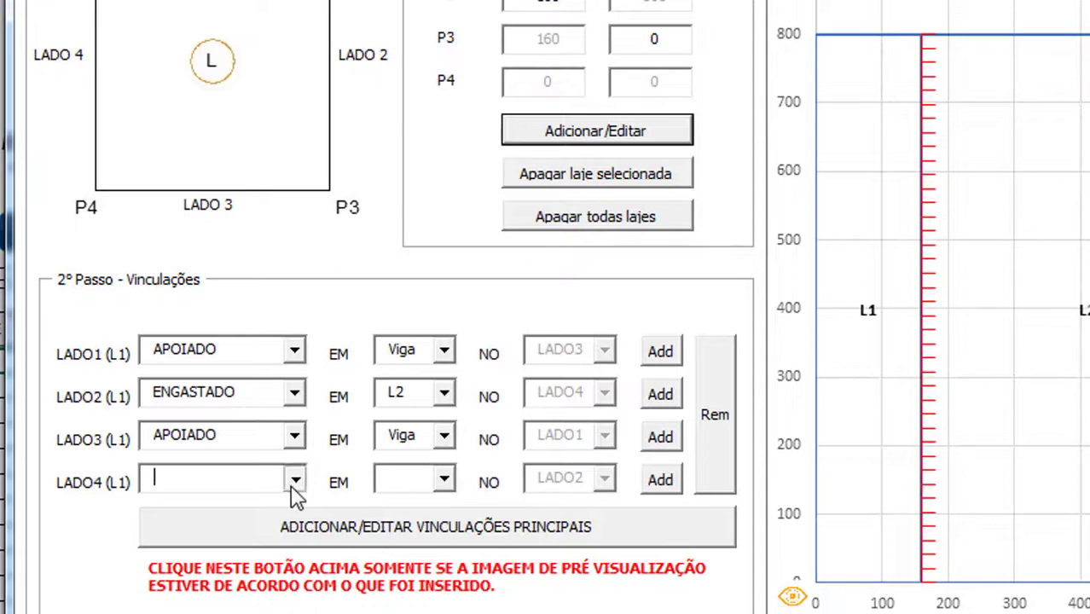
click(294, 495)
click(171, 537)
click(662, 487)
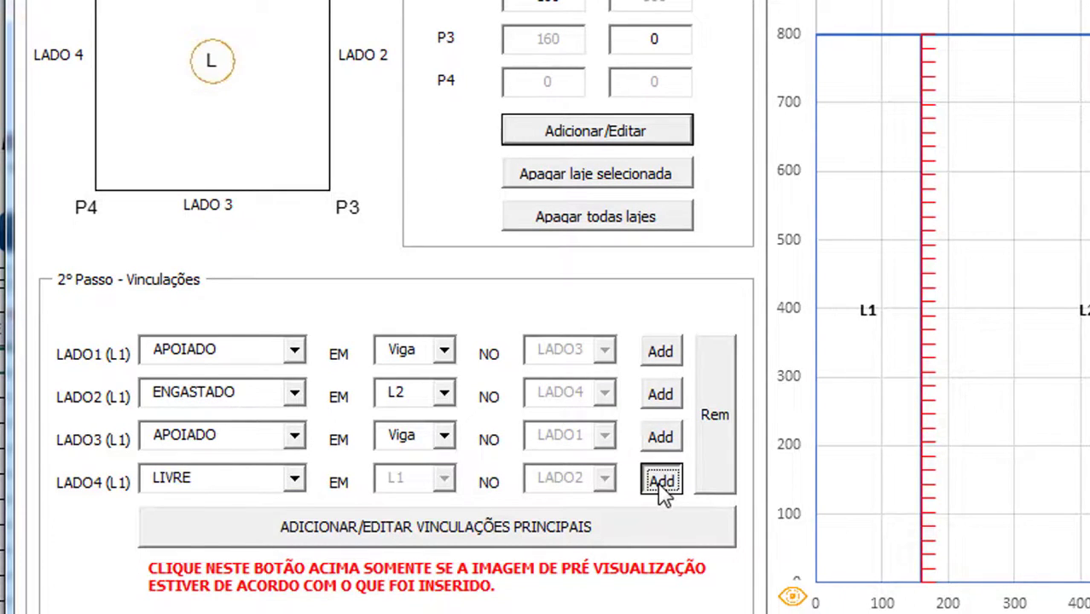
click(898, 365)
scroll(380, 512, down, 3)
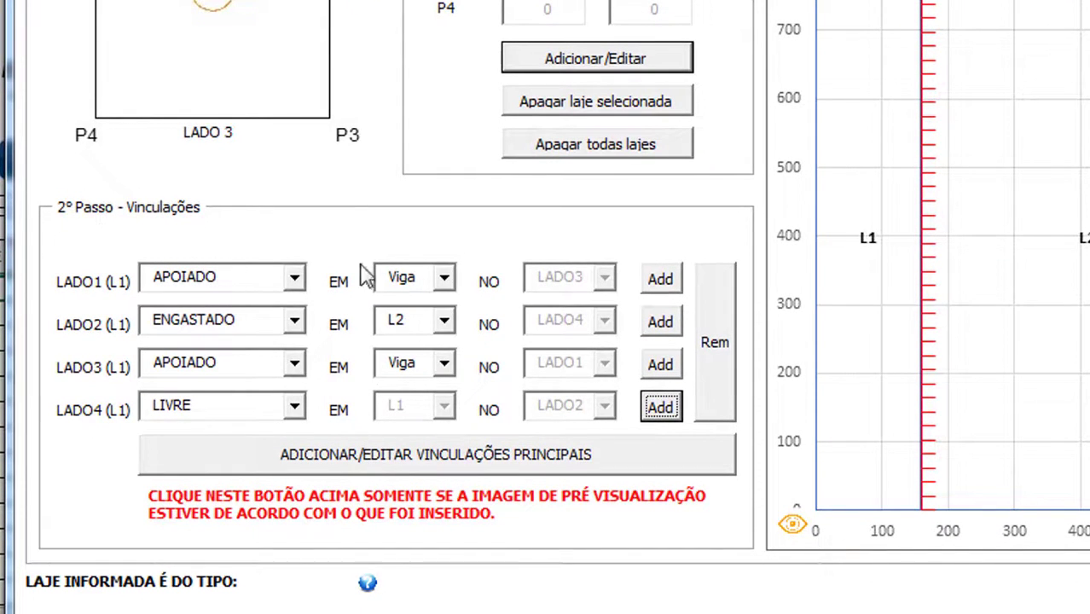
Register L1's main restraints and acknowledge its classification as slab type 9
click(358, 461)
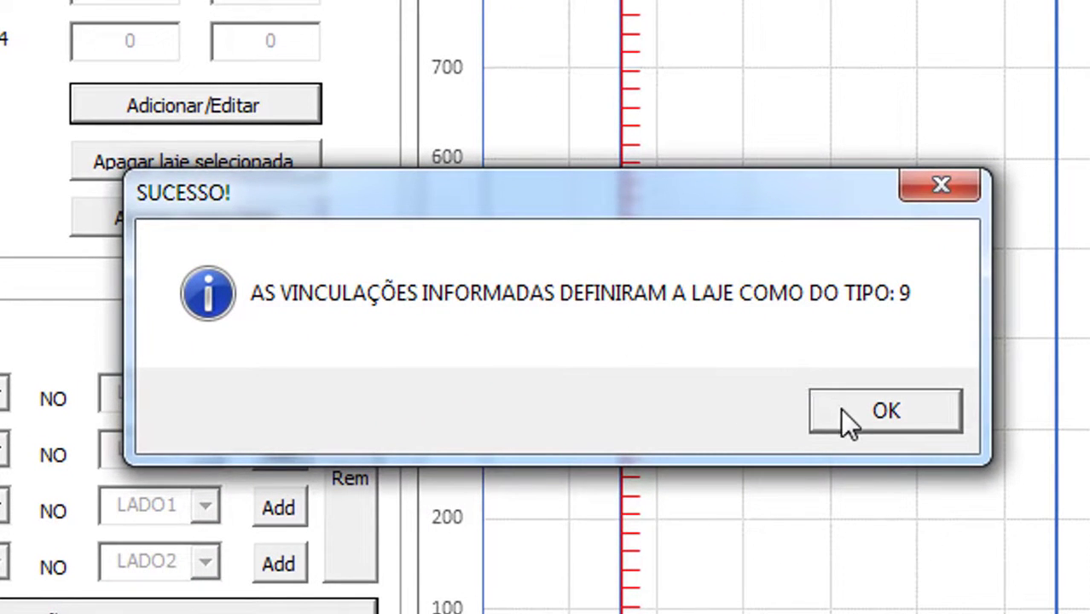
click(876, 412)
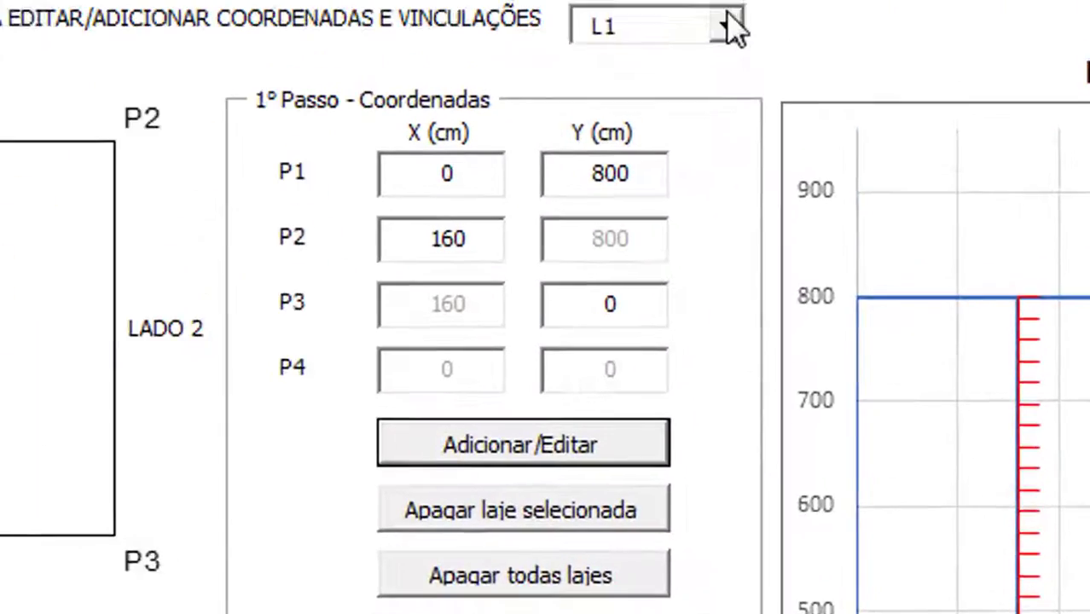
Switch to slab L2 and add side 1 as APOIADO on a Viga
click(730, 29)
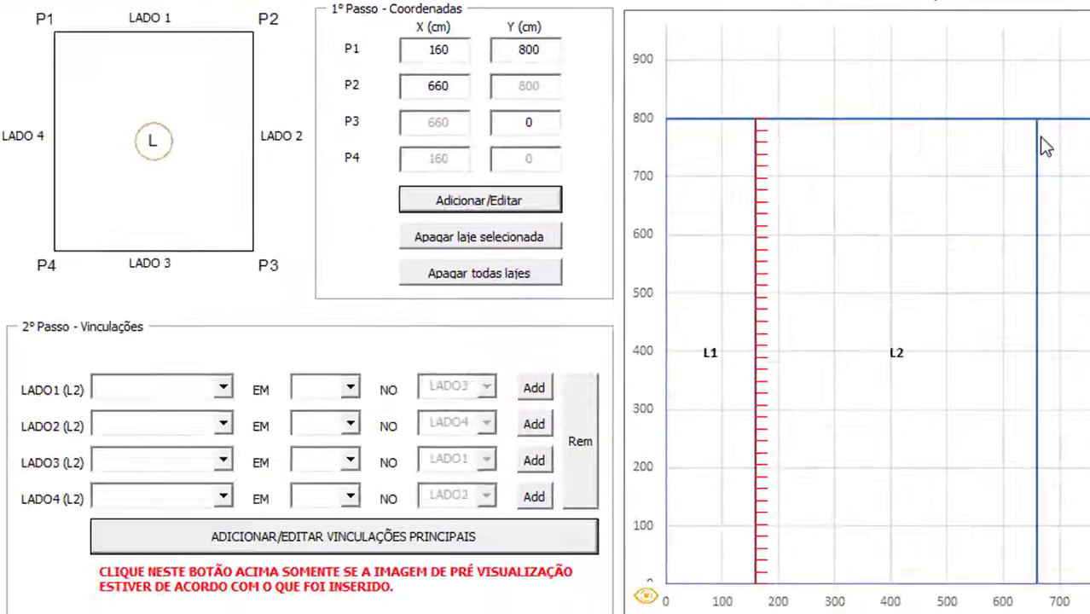
click(227, 377)
click(186, 413)
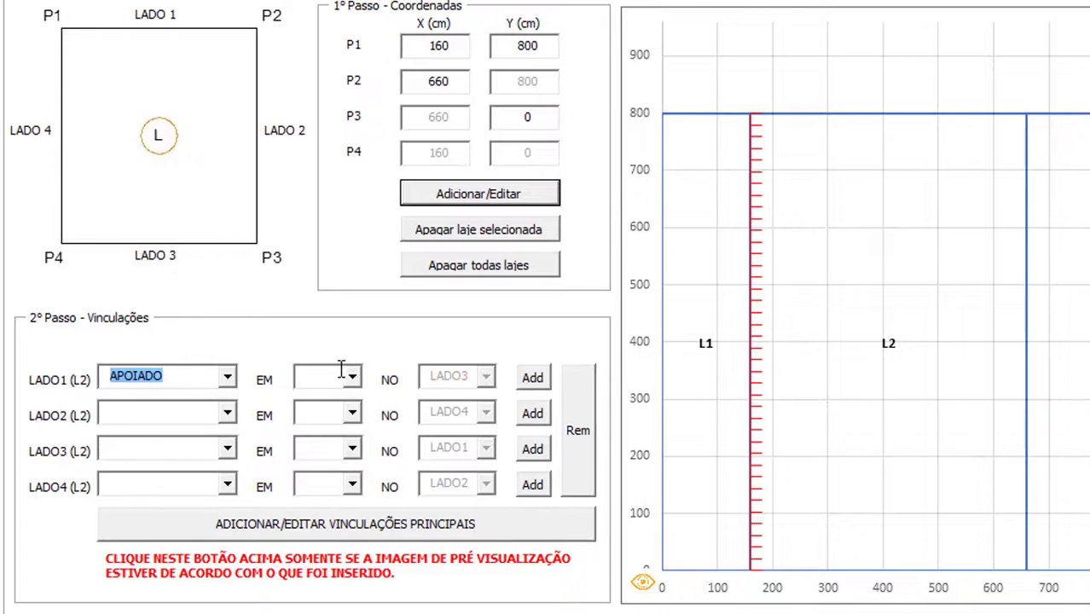
click(351, 377)
click(364, 436)
click(532, 377)
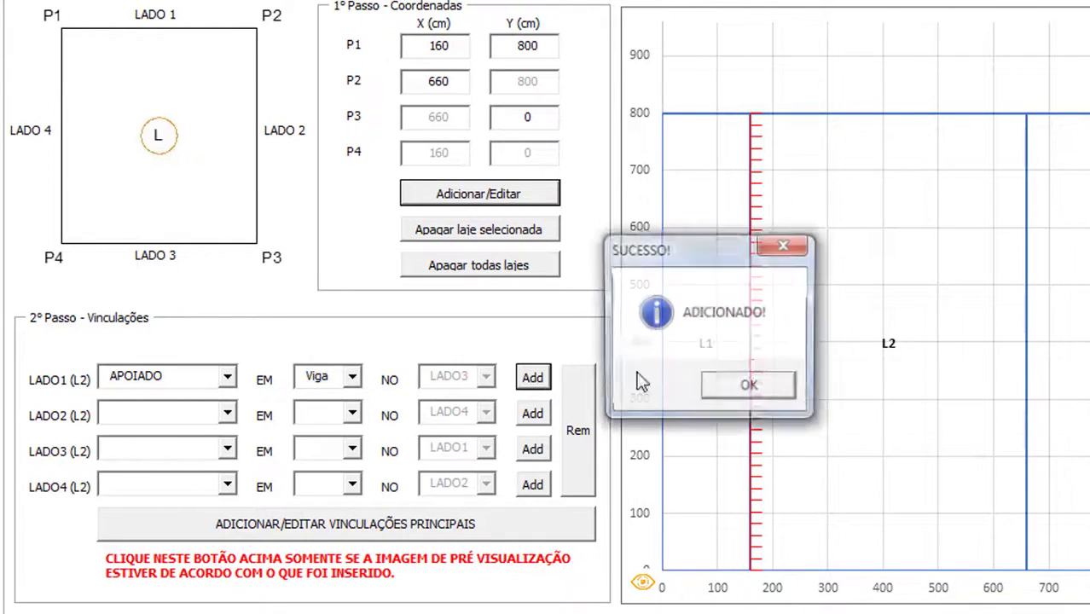
click(721, 384)
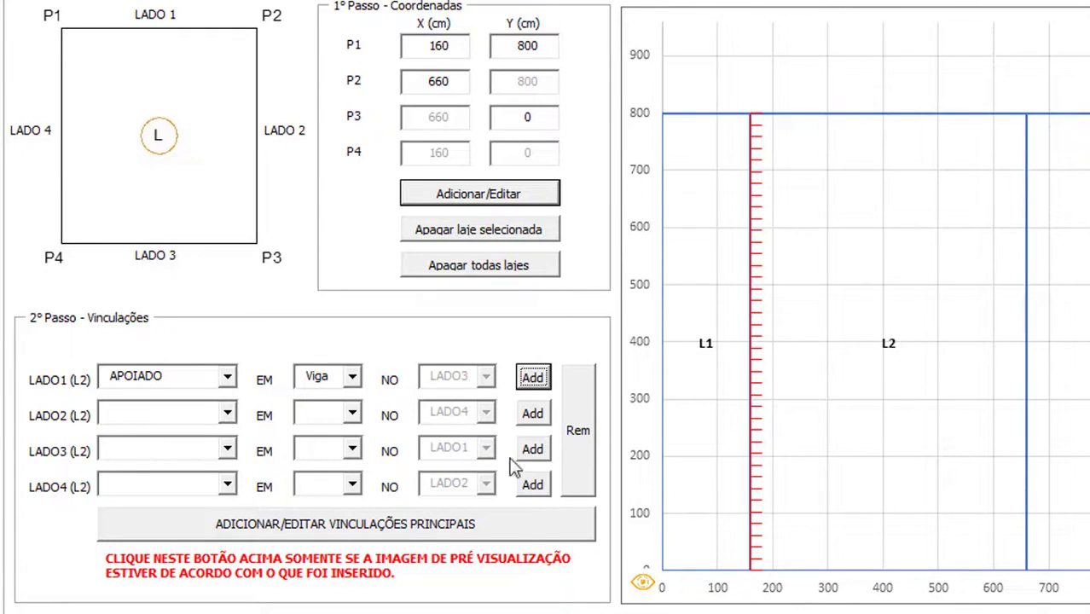
Add L2's side 2 restraint as ENGASTADO to slab L3
click(227, 413)
click(162, 431)
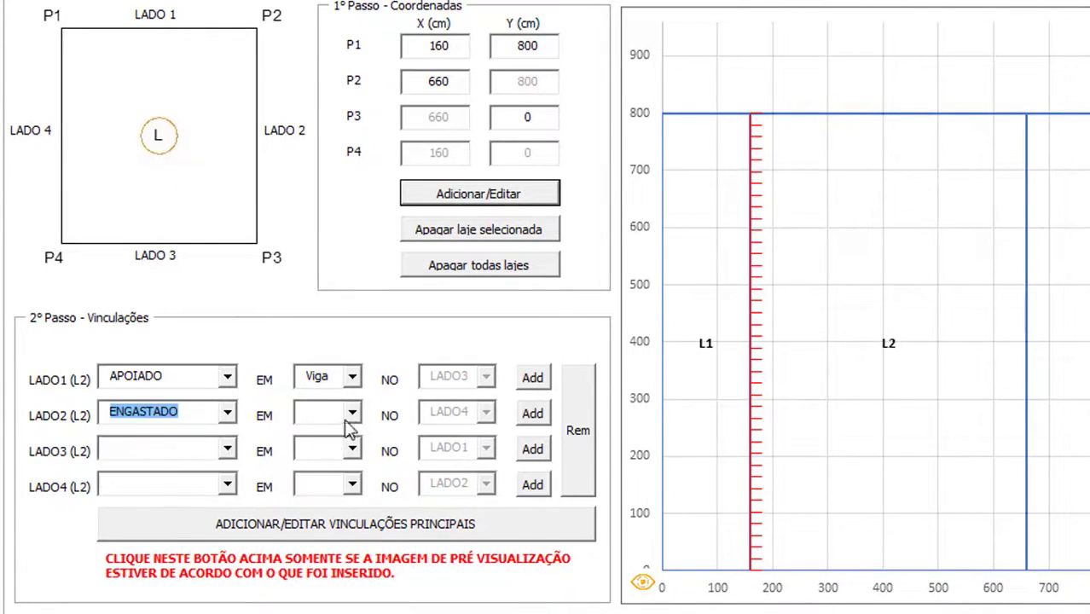
click(345, 418)
click(367, 461)
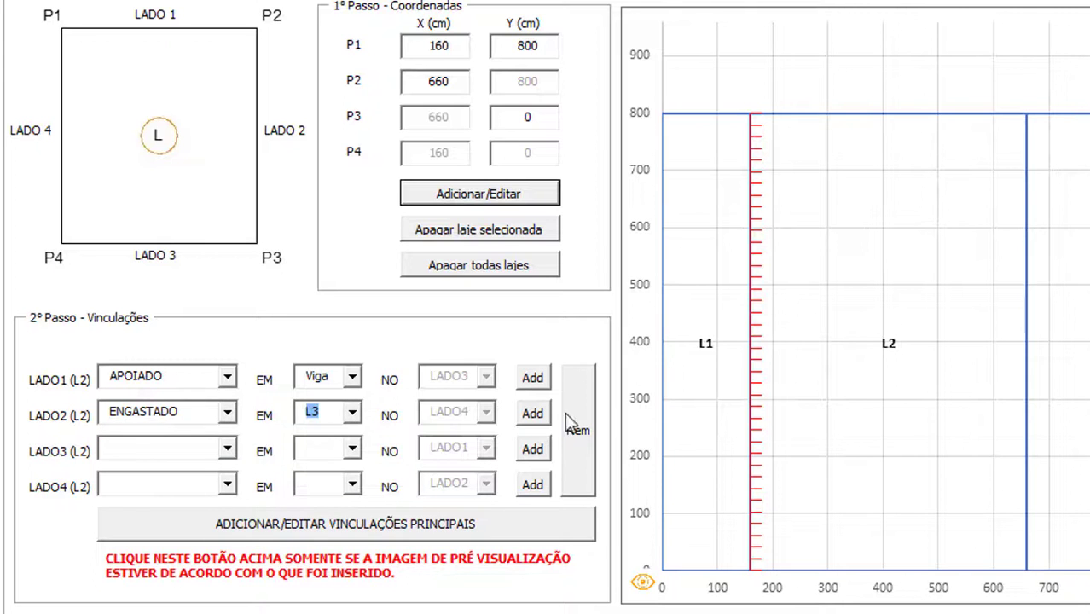
click(532, 414)
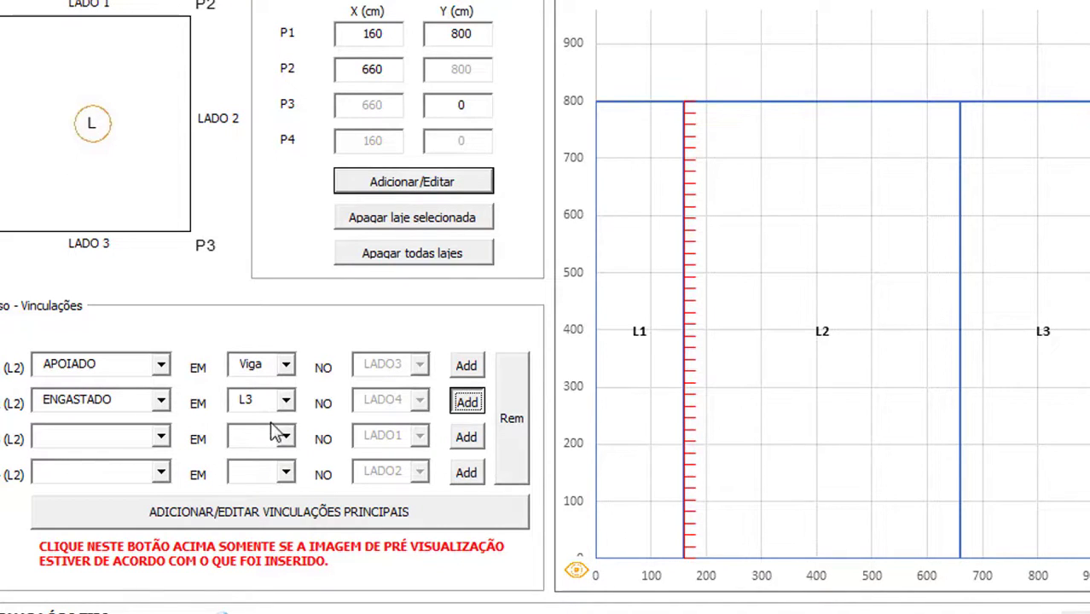
click(461, 401)
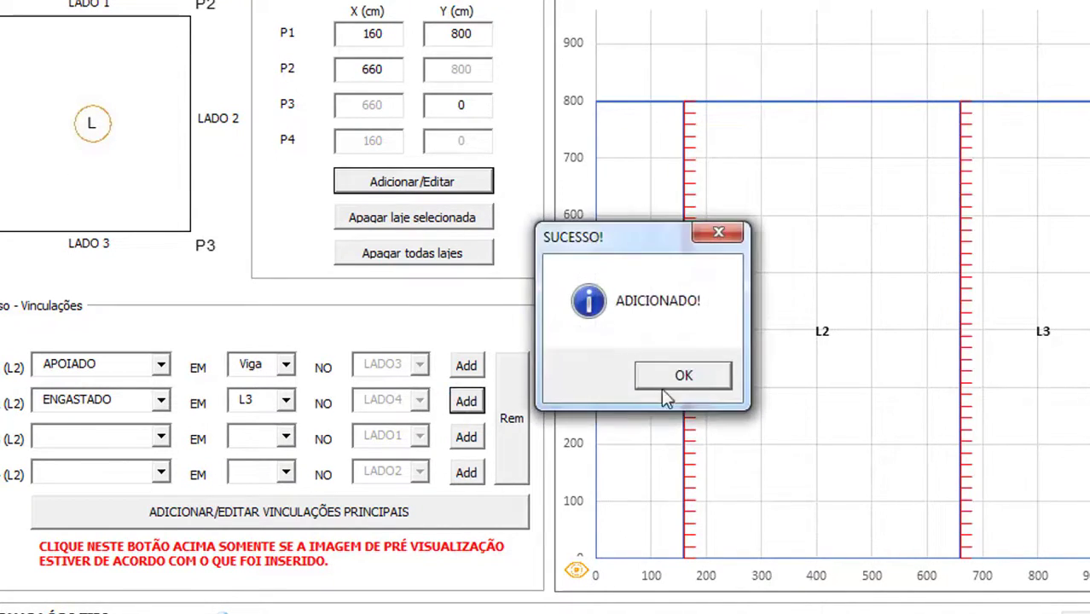
click(683, 377)
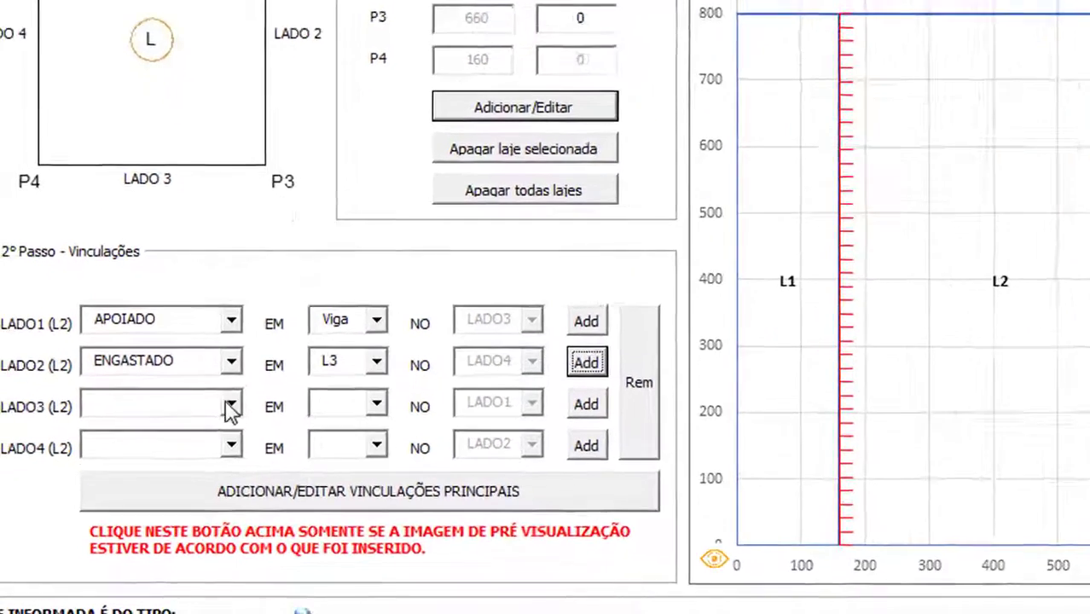
Add L2's side 3 restraint as APOIADO on a Viga
click(160, 437)
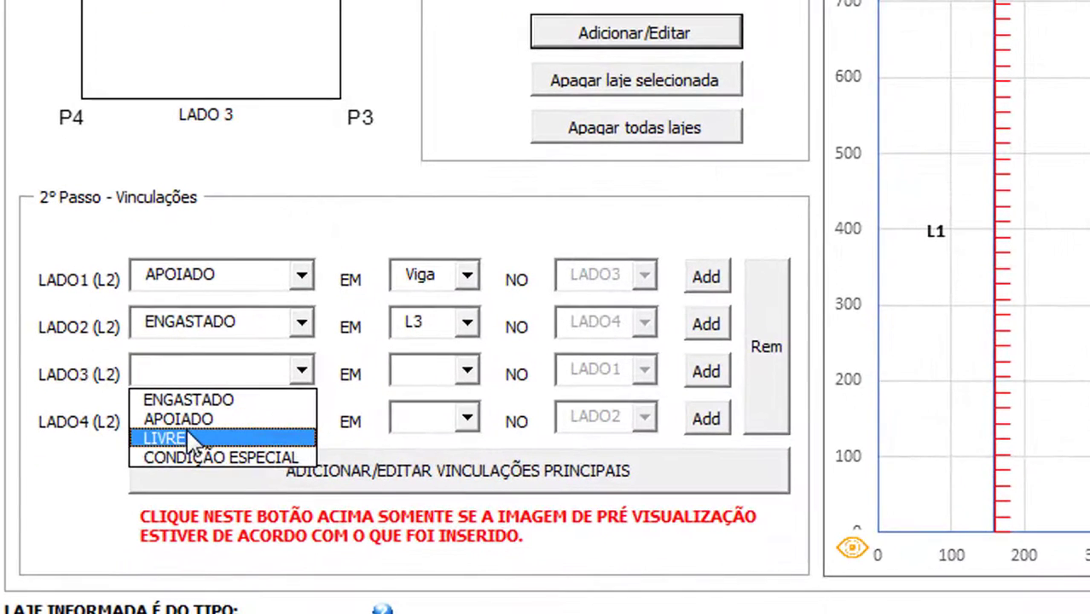
click(183, 420)
click(468, 373)
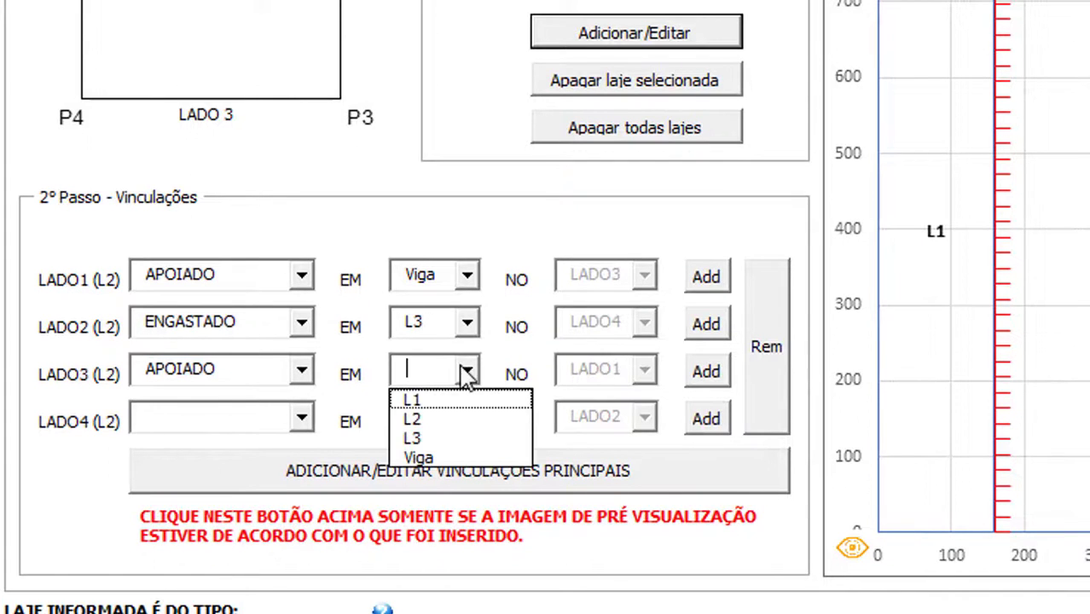
click(474, 458)
click(706, 372)
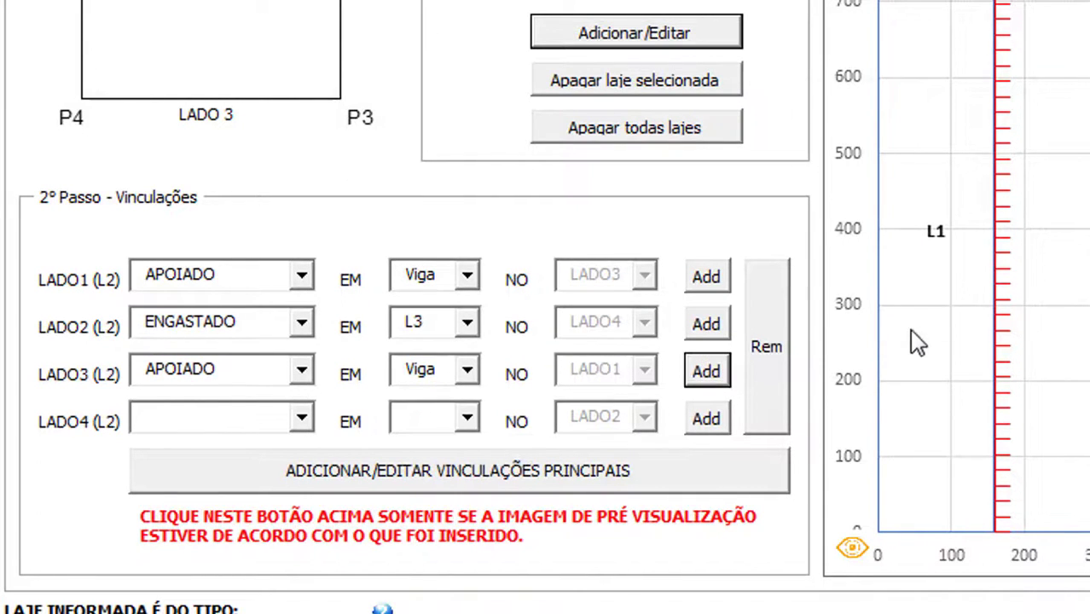
click(973, 289)
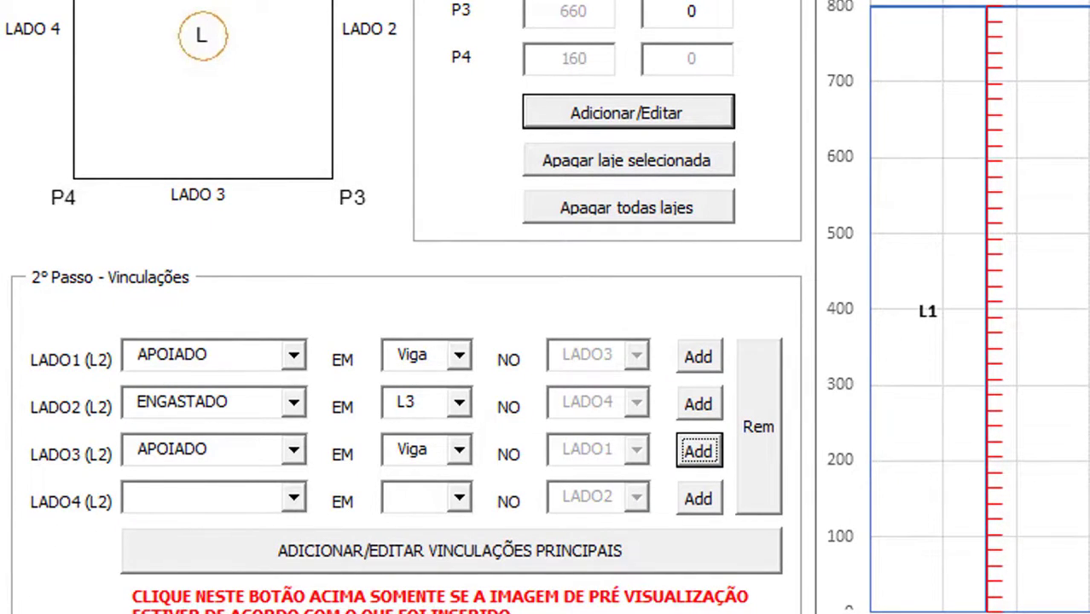
Add side 4 as APOIADO on L1 and register L2's restraints as type 2B
click(293, 499)
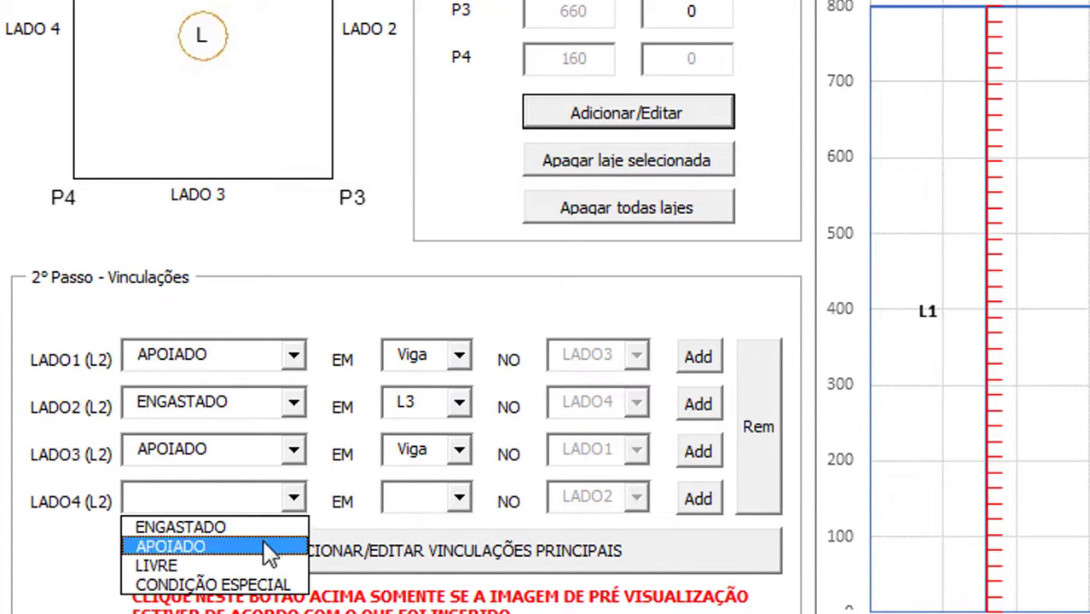
click(264, 547)
click(459, 498)
click(440, 528)
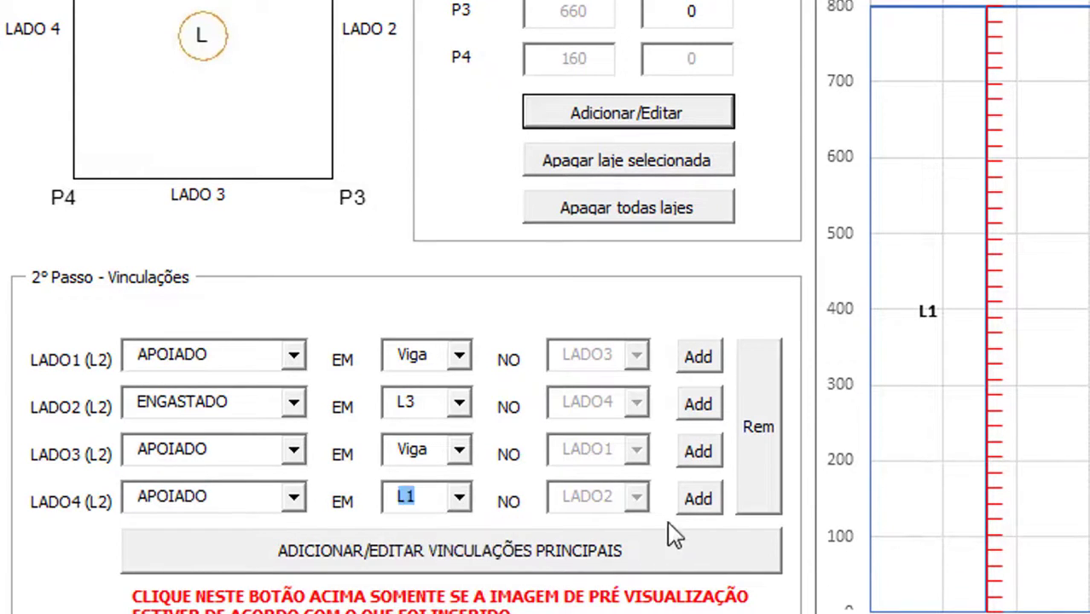
click(695, 504)
click(1036, 383)
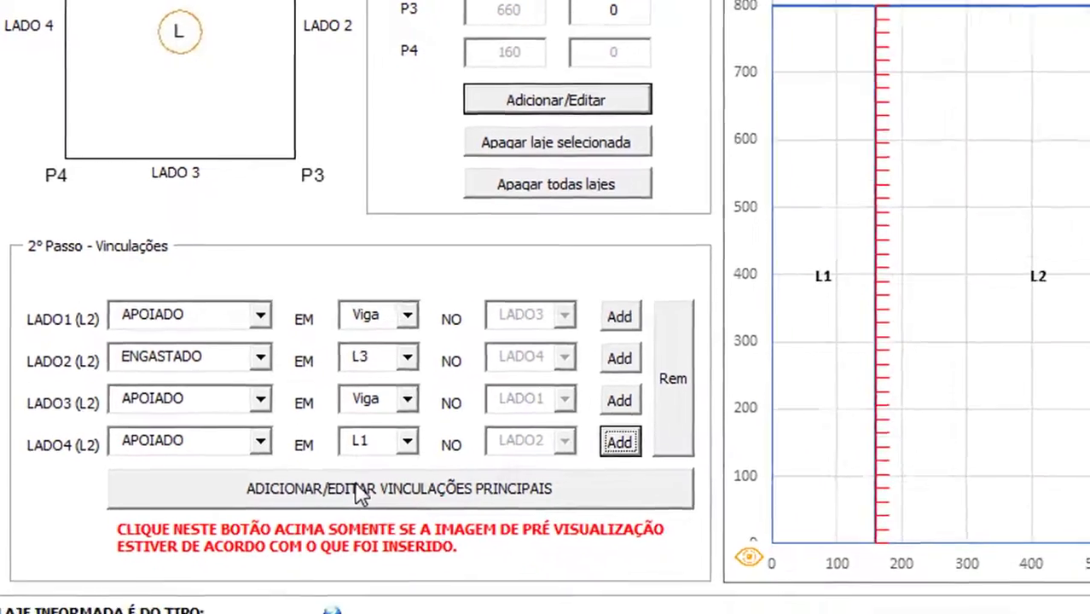
click(435, 550)
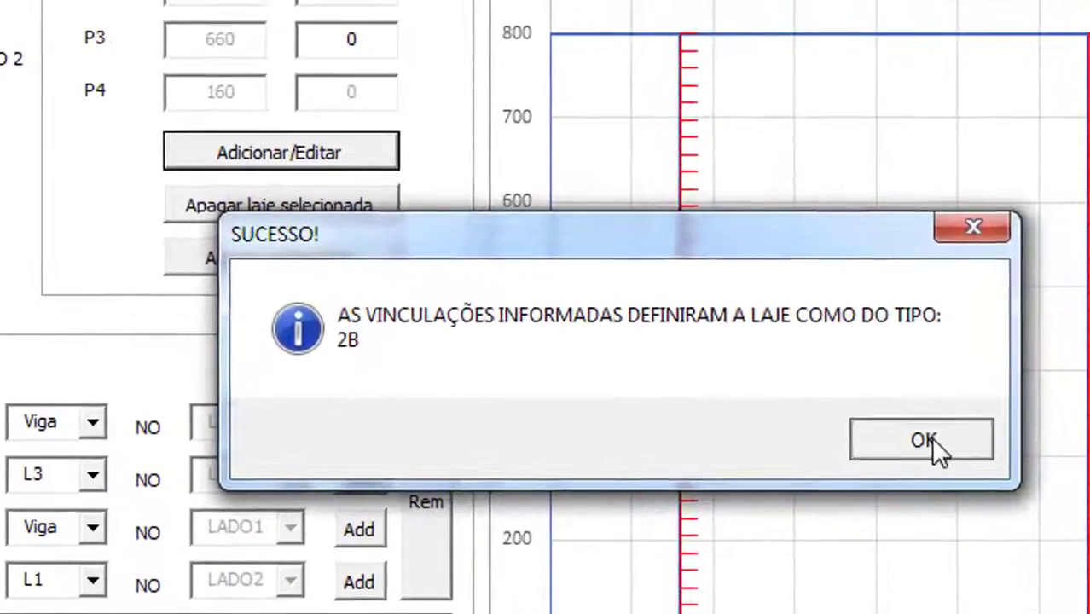
click(923, 440)
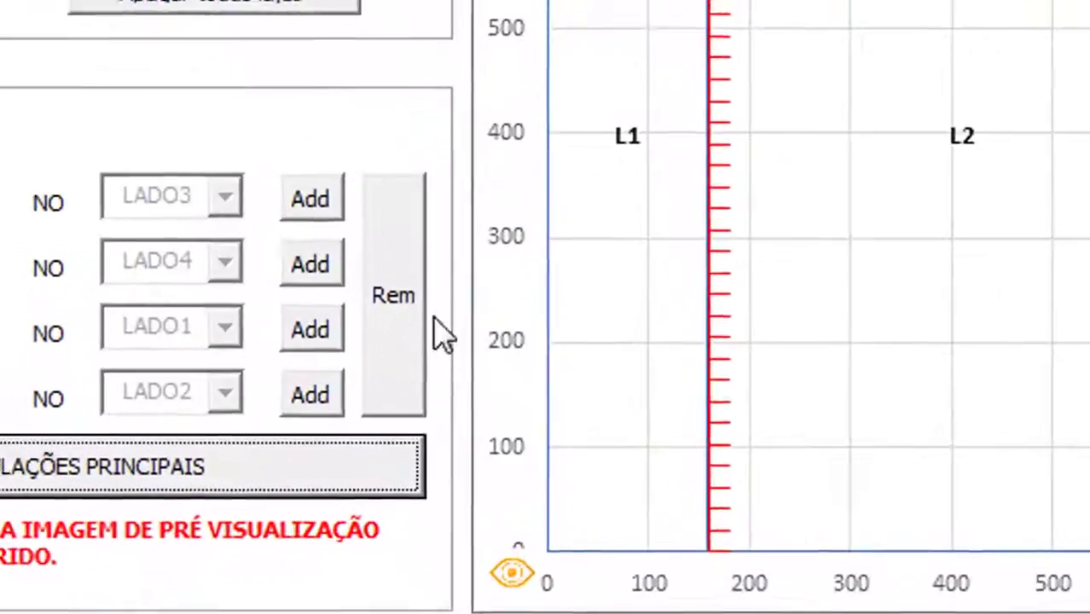
Cancel the restraint removal, switch to slab L3, and add side 1 as APOIADO on a Viga
click(422, 469)
click(409, 179)
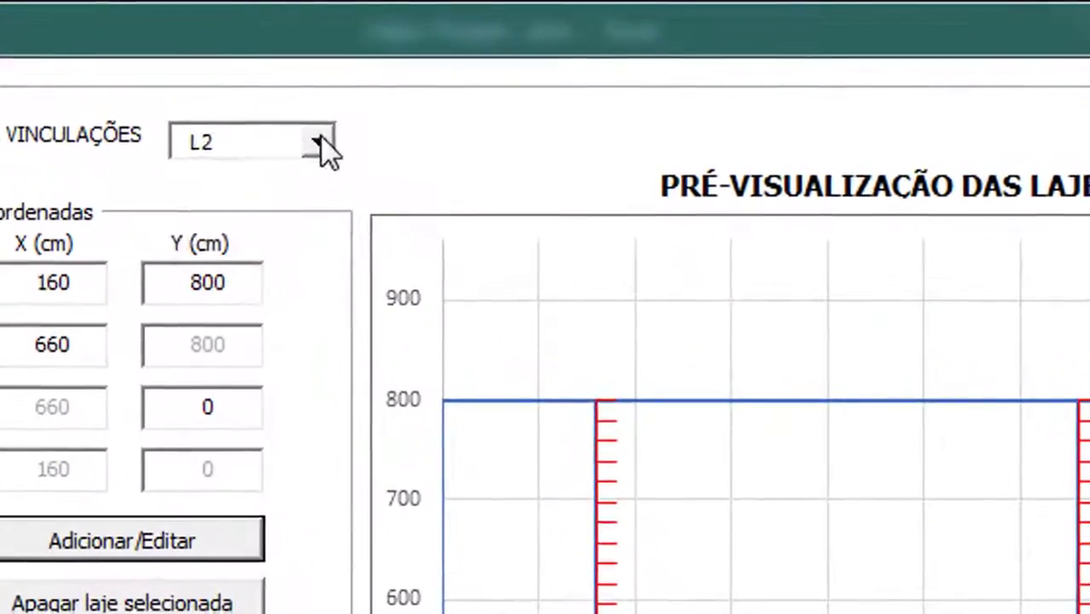
click(466, 58)
click(270, 223)
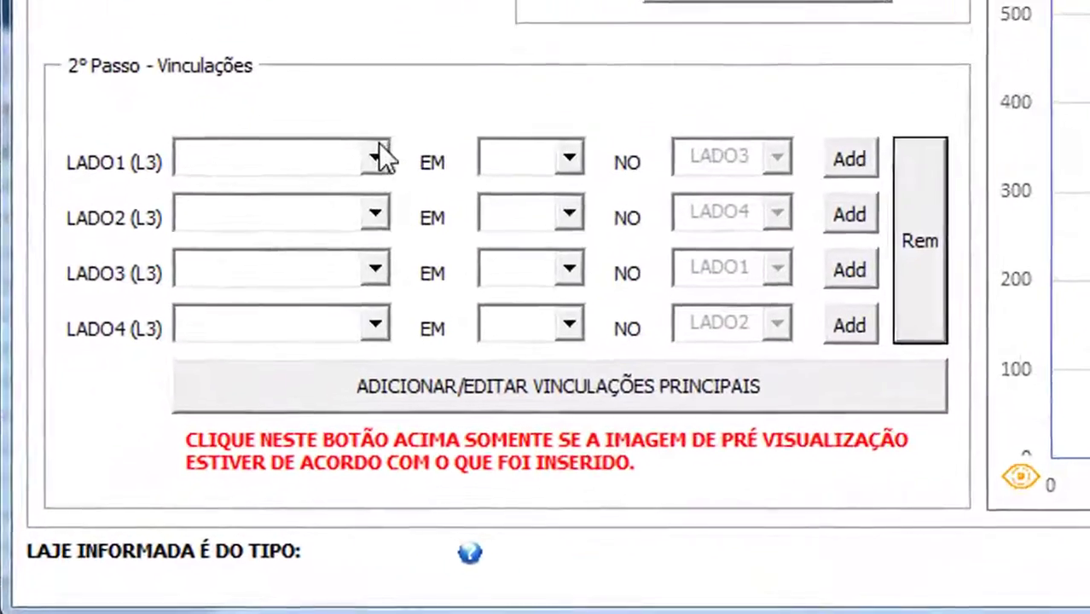
click(205, 354)
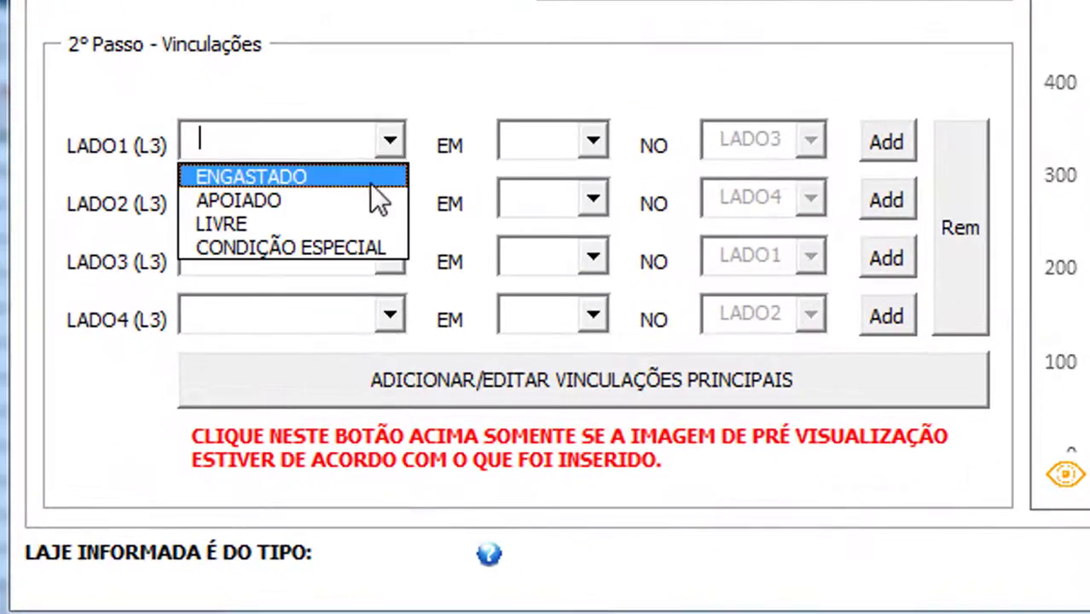
click(375, 201)
click(593, 145)
click(569, 248)
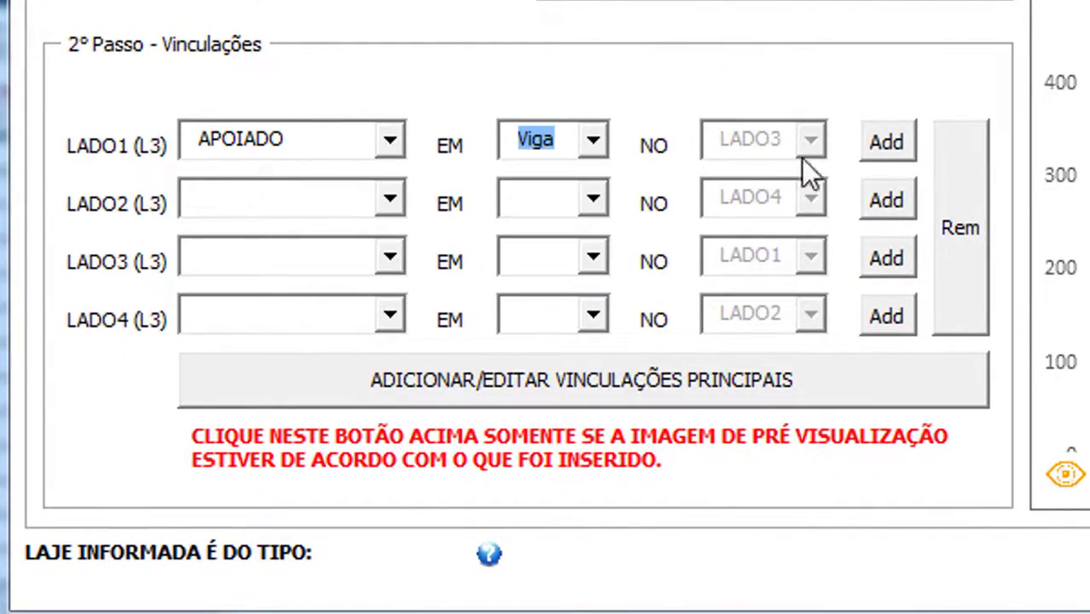
click(879, 143)
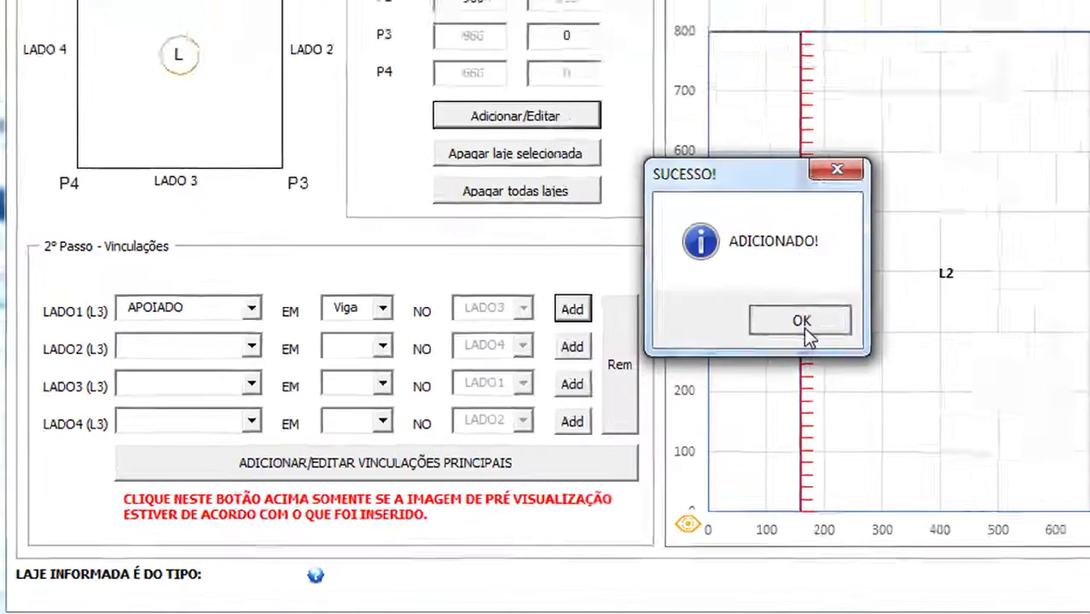
click(804, 324)
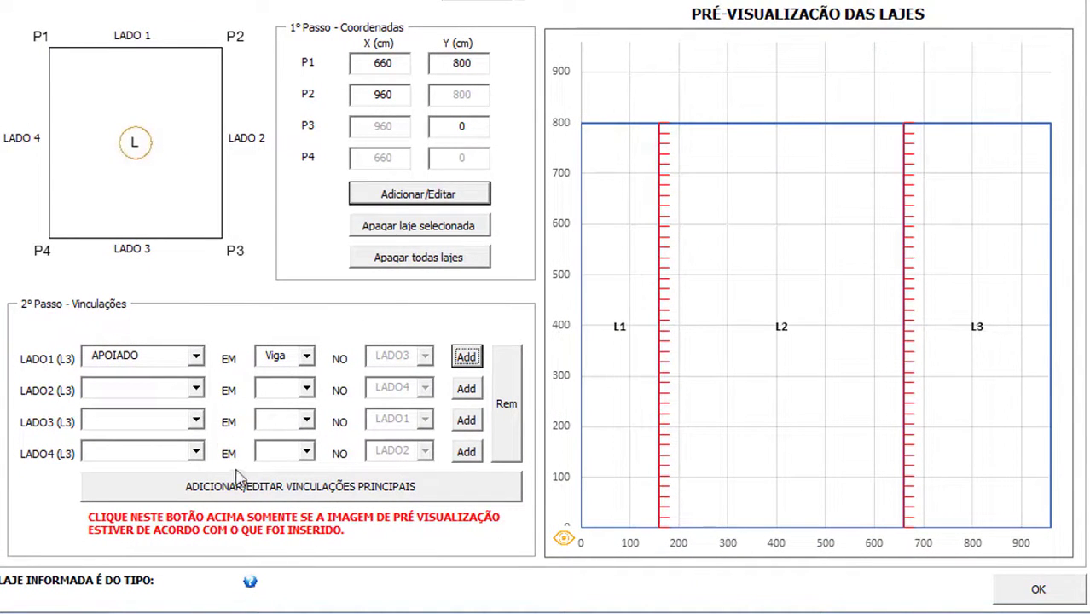
Add L3's sides 2 and 3 as APOIADO on a Viga
click(196, 390)
click(173, 422)
click(306, 388)
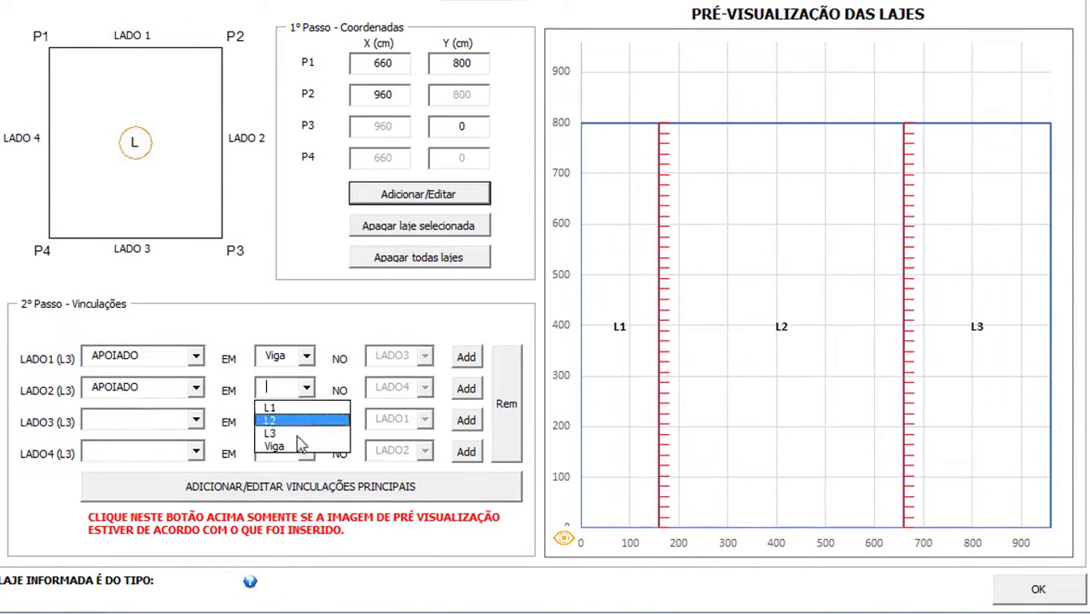
click(299, 444)
click(463, 398)
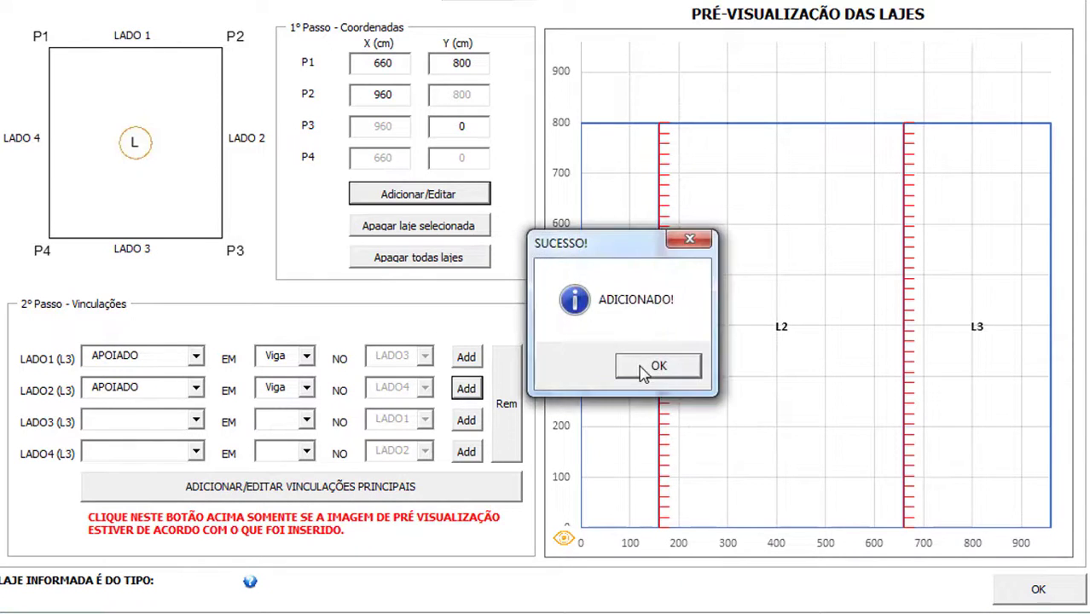
click(652, 368)
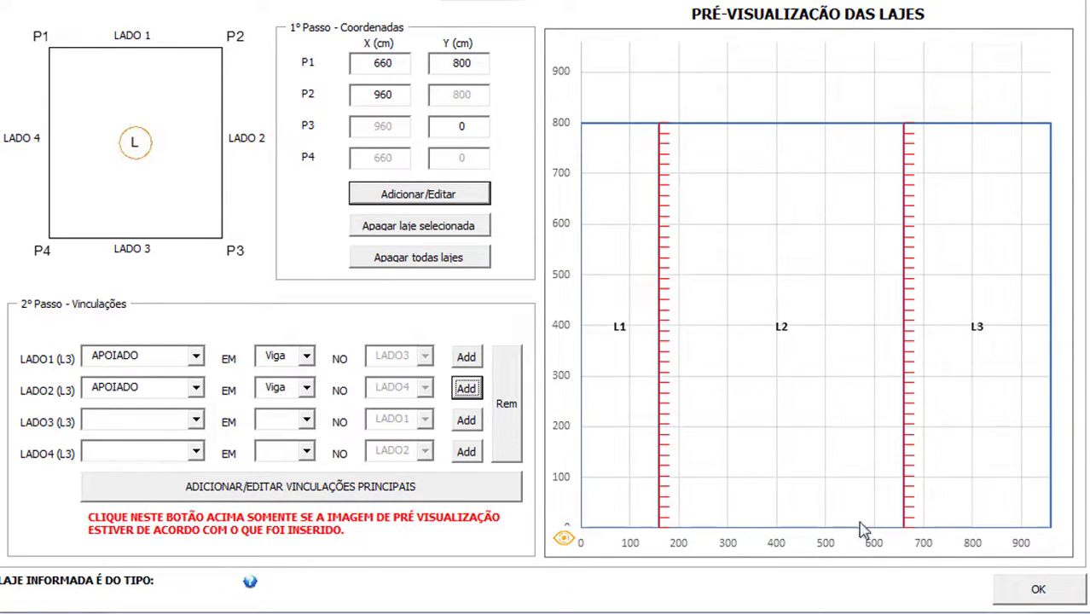
click(197, 420)
click(175, 450)
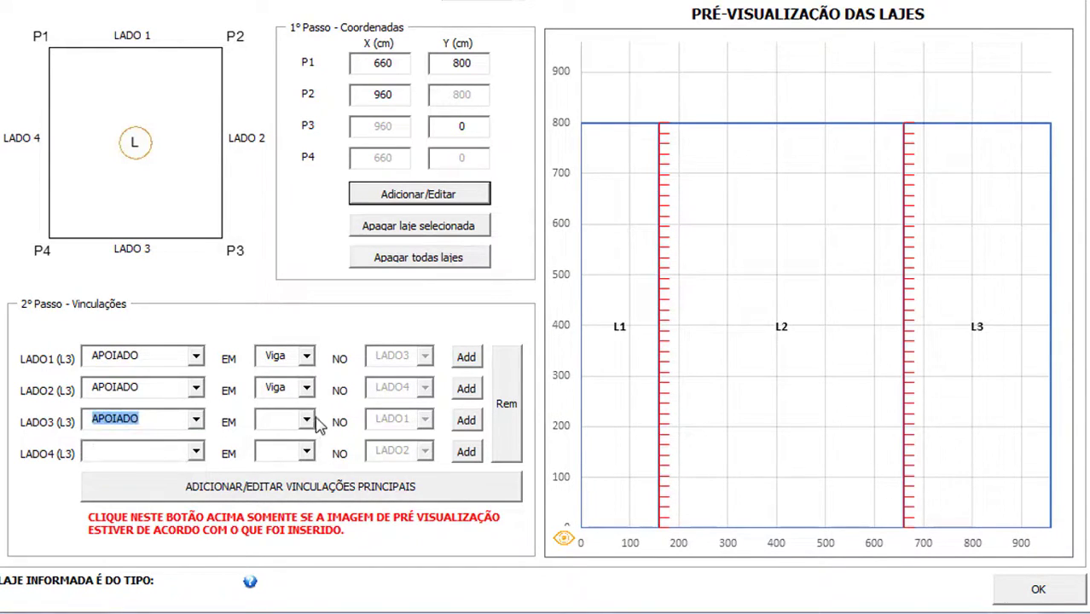
click(305, 420)
click(281, 478)
click(466, 422)
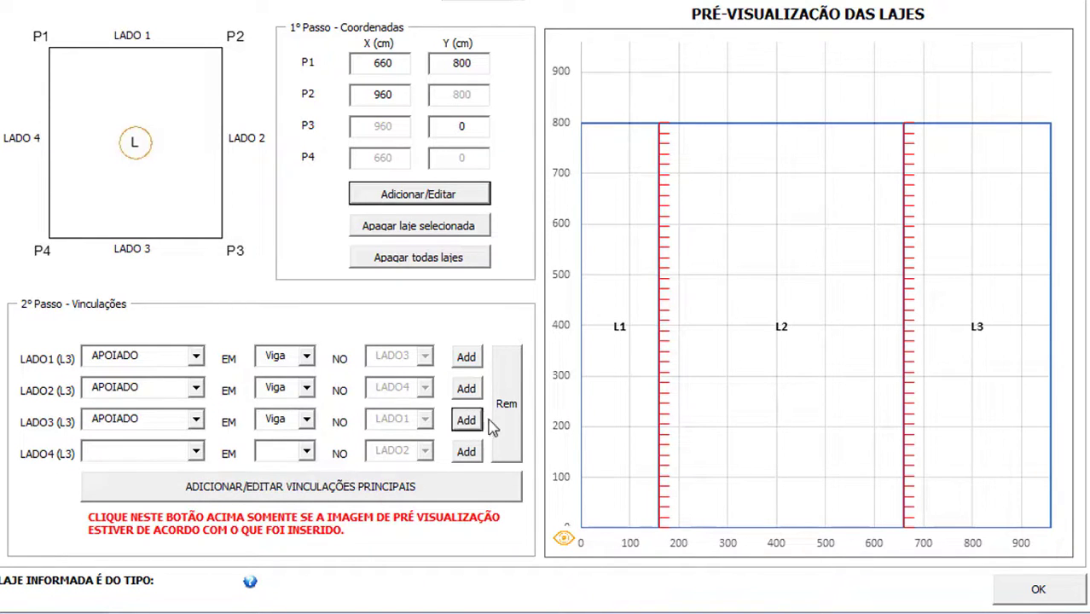
click(670, 367)
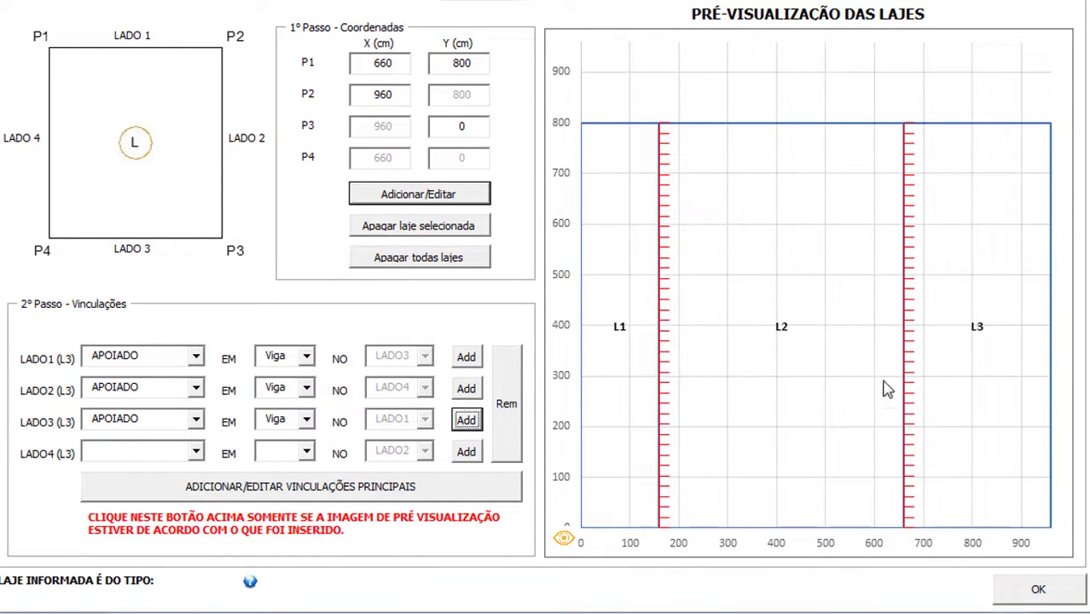
Add L3's side 4 restraint as ENGASTADO to slab L2
click(196, 453)
click(171, 483)
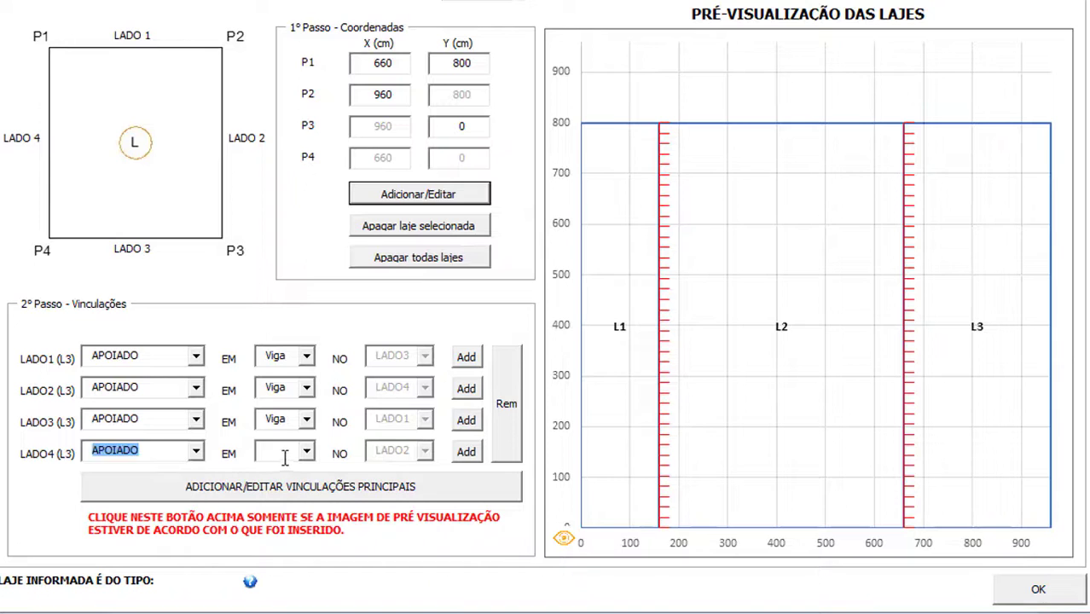
click(202, 454)
click(174, 469)
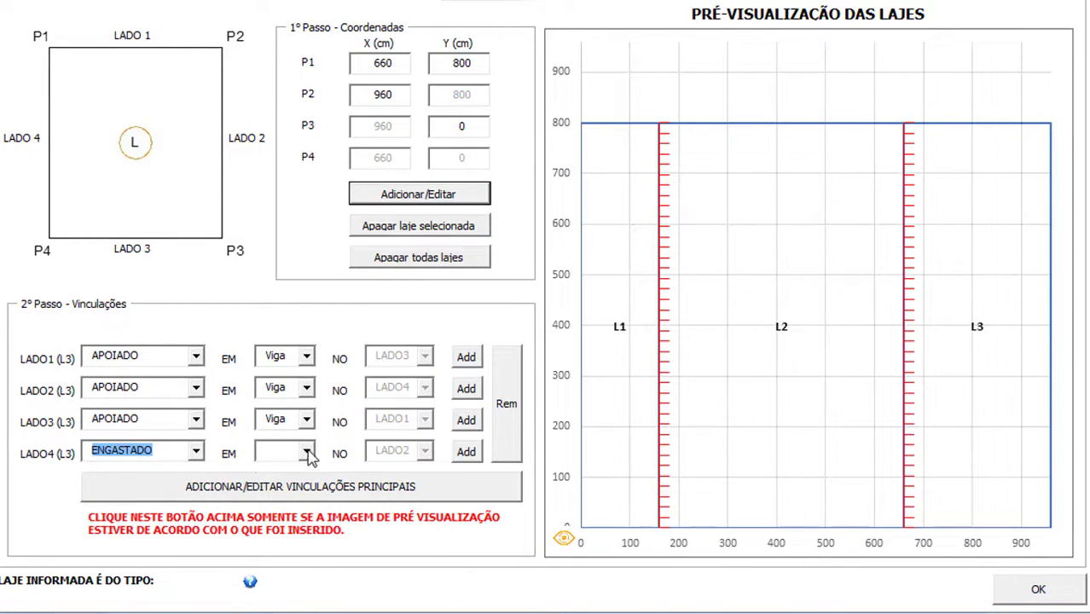
click(307, 454)
click(286, 491)
click(470, 453)
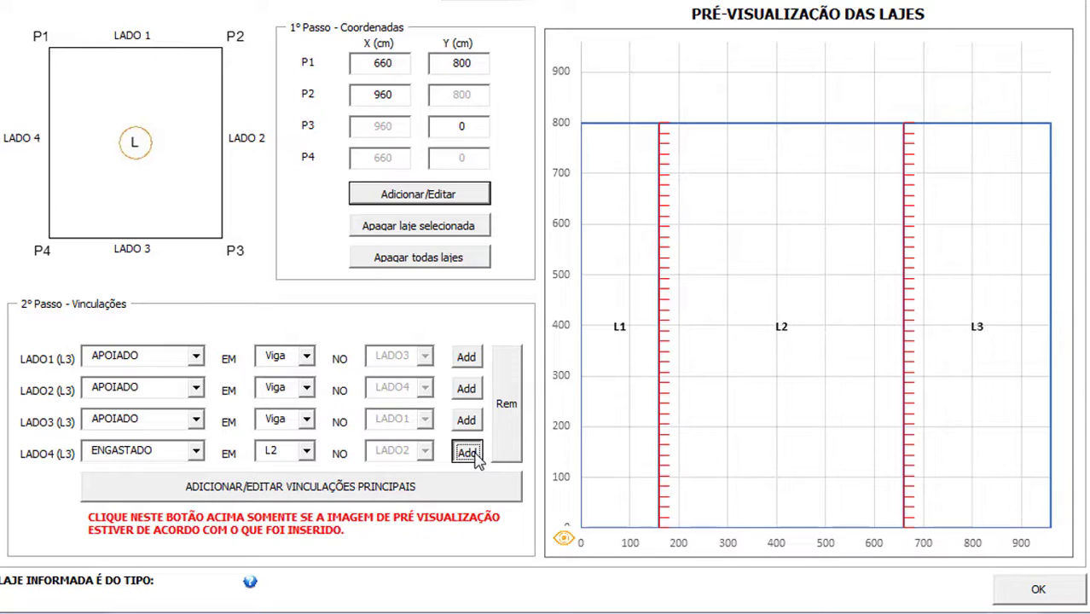
click(475, 457)
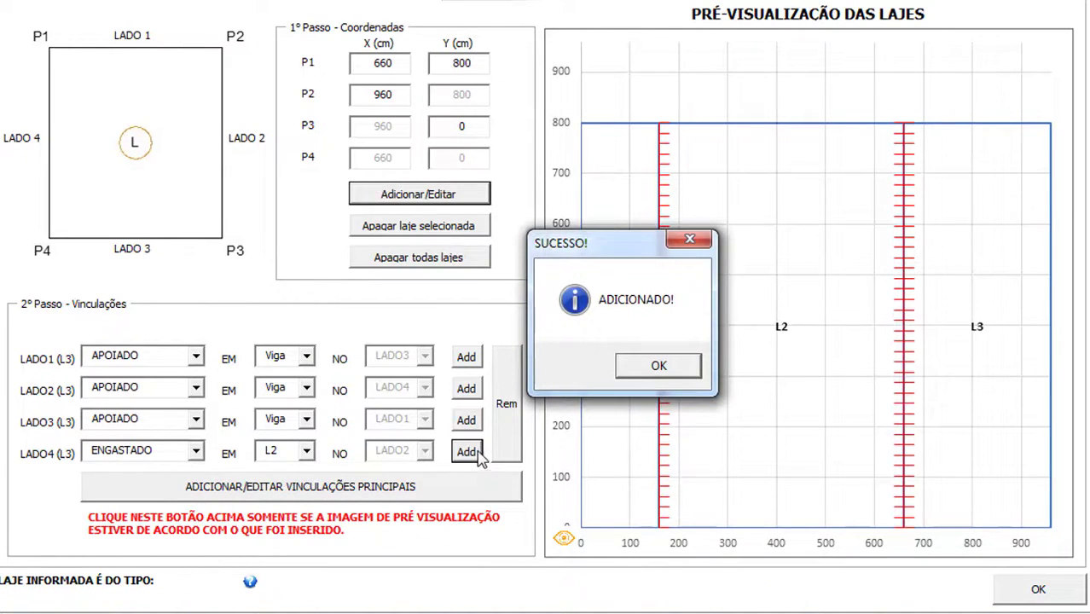
click(657, 367)
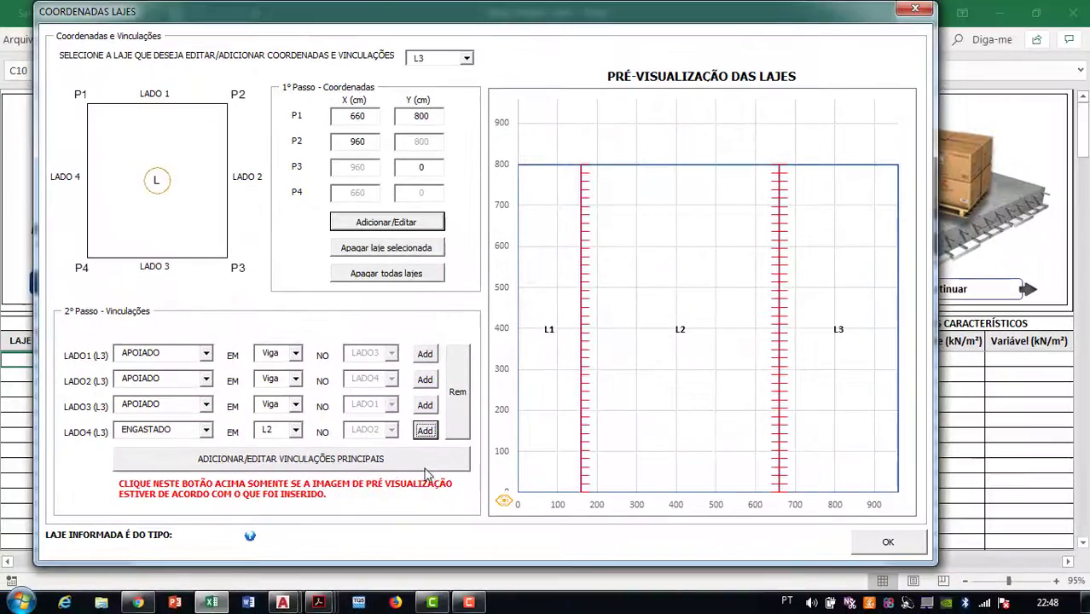
Register L3's main restraints as type 2B and view the slab support-types chart
click(352, 461)
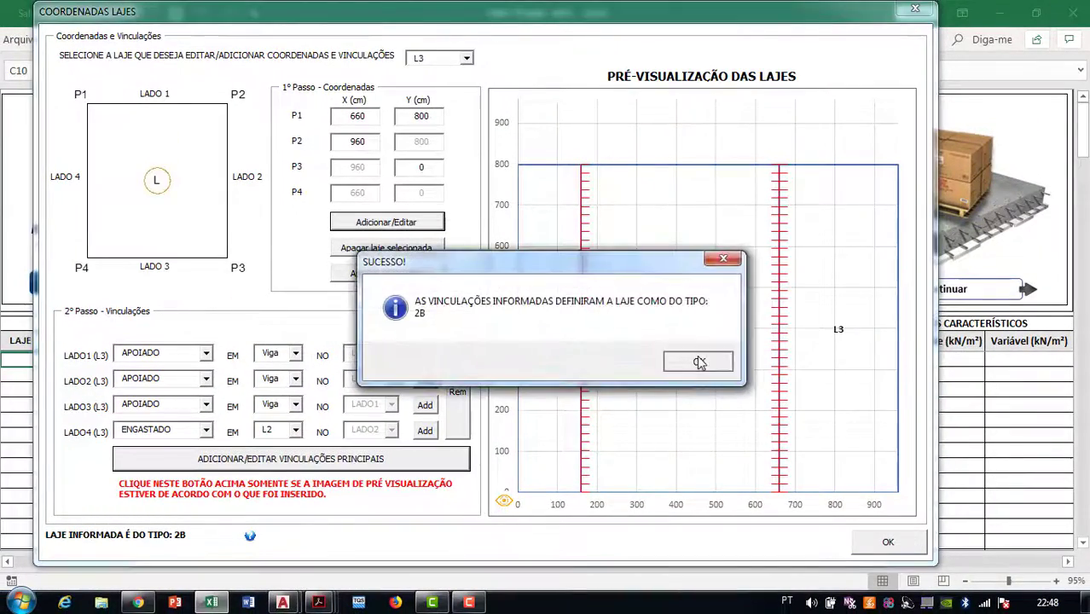
click(703, 362)
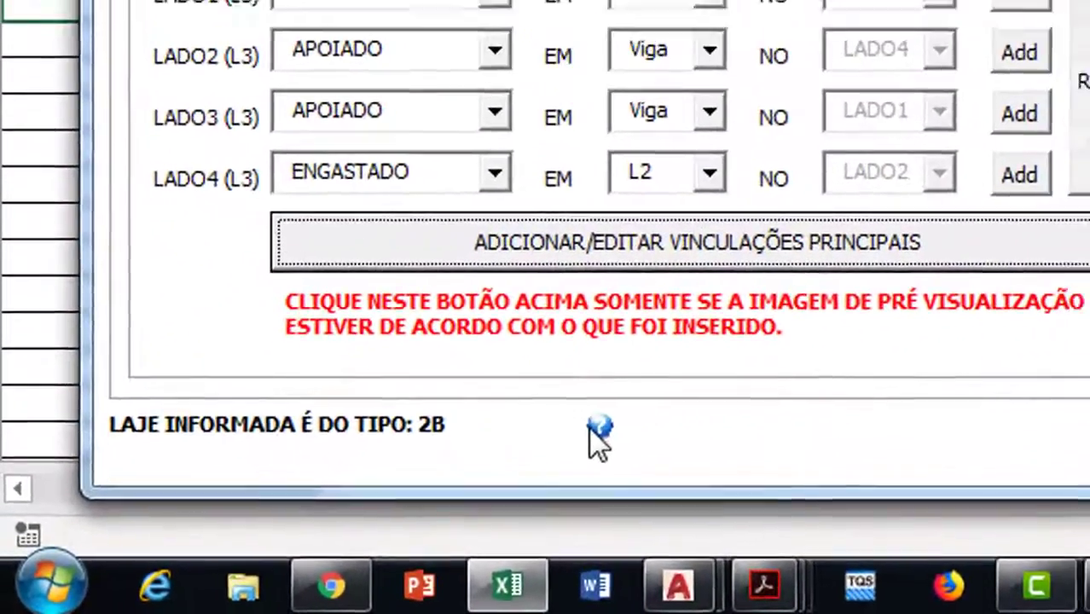
click(250, 536)
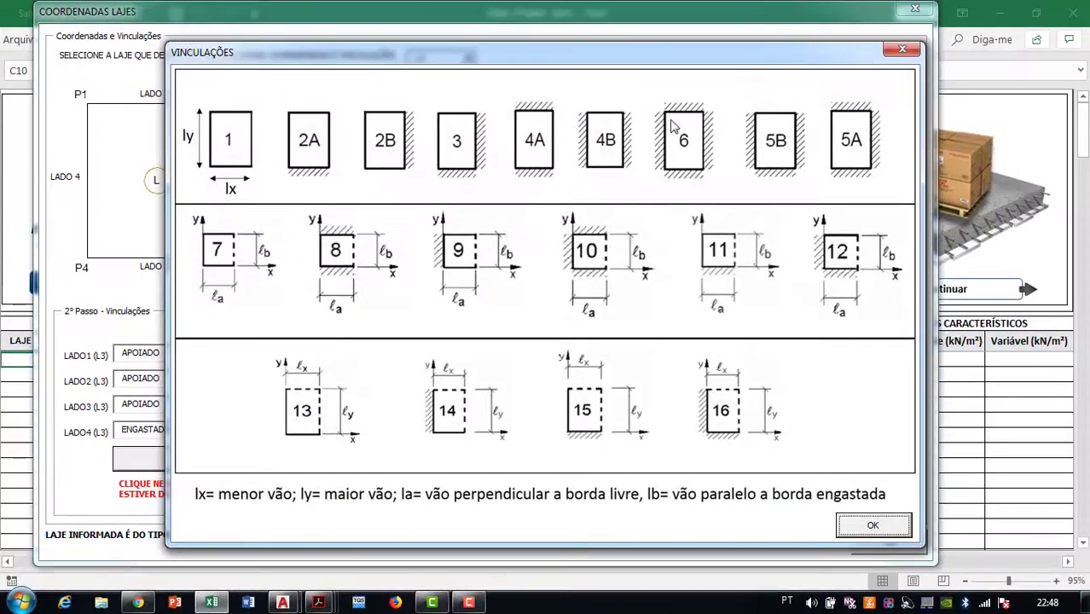
Close the chart and review the Quadro de Vínculos list of all twelve restraints
click(903, 49)
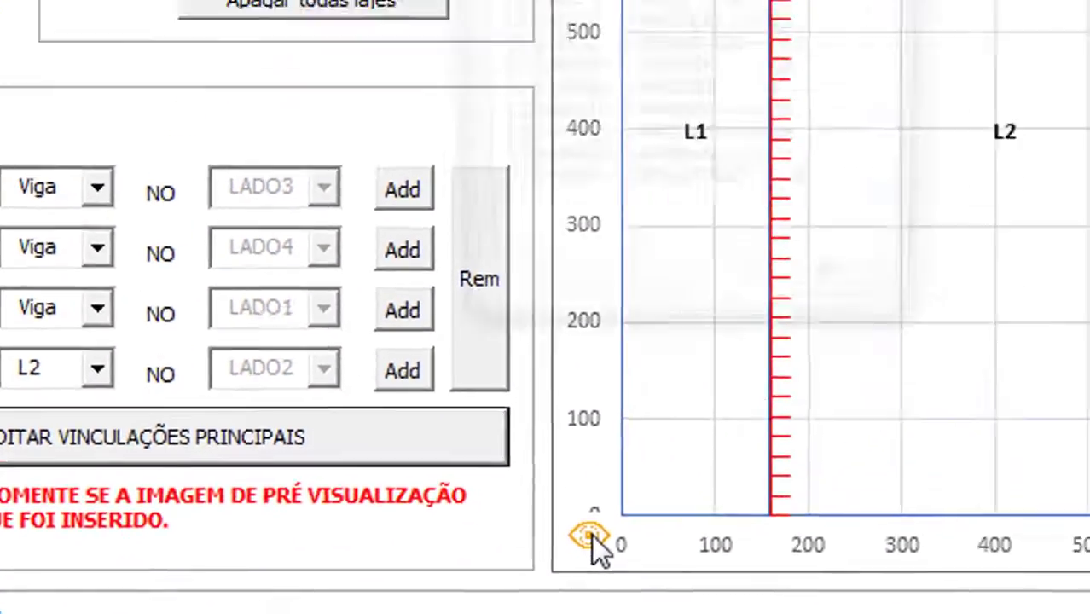
click(723, 418)
drag(561, 205, 532, 205)
drag(365, 203, 602, 422)
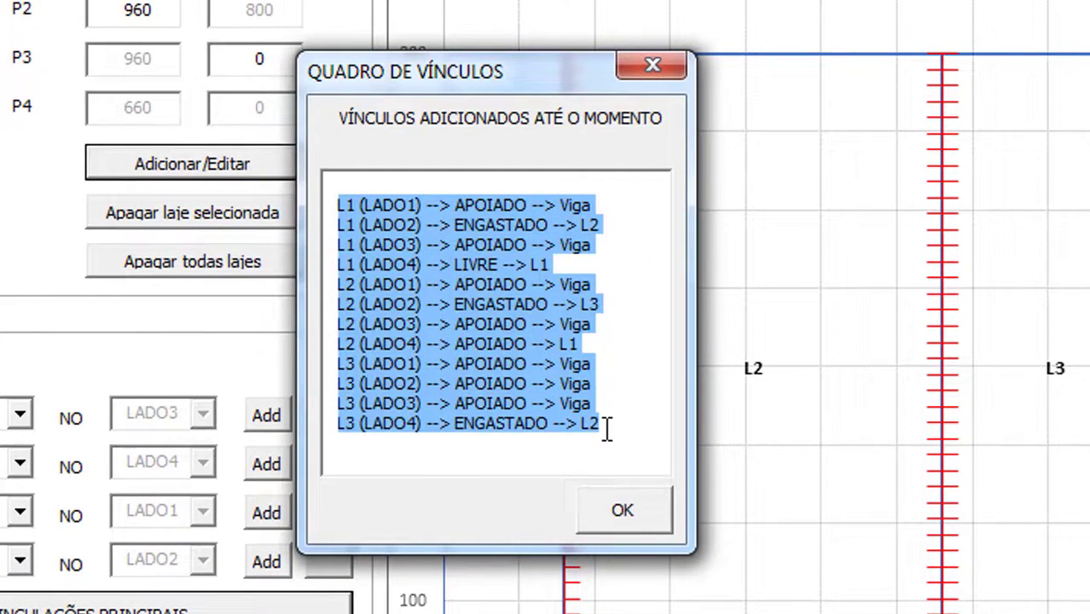
drag(627, 449, 305, 189)
click(364, 184)
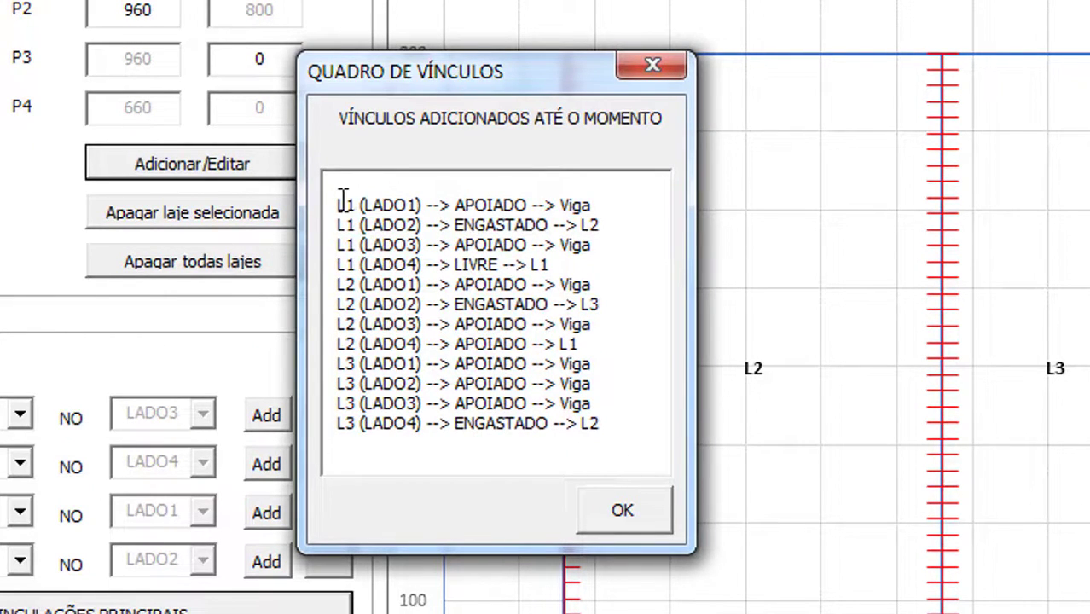
drag(344, 198, 607, 444)
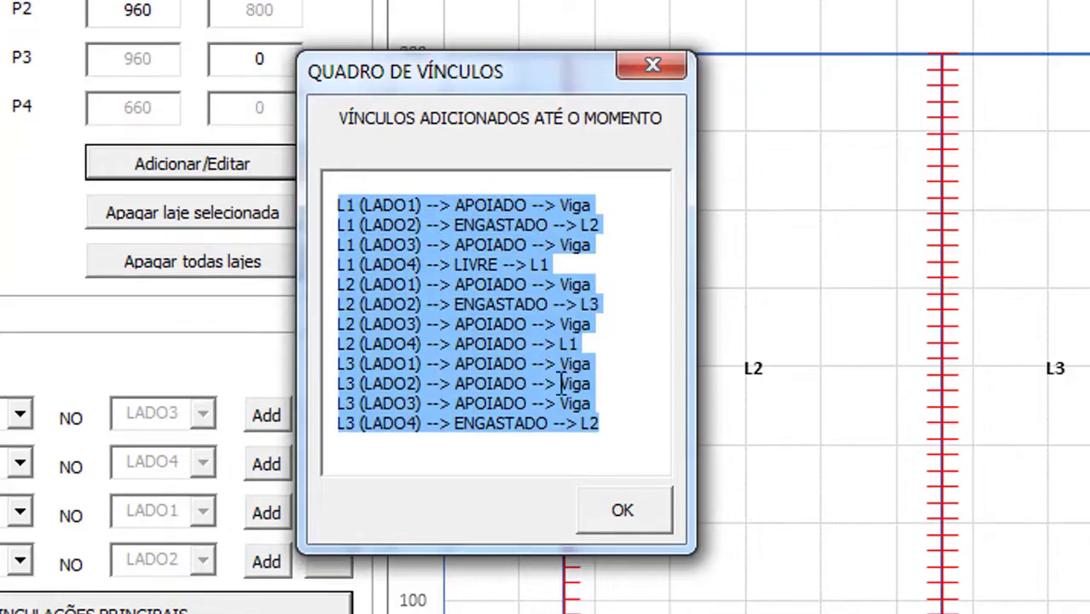
click(625, 514)
Confirm the slab coordinates and restraints and continue back to the design sheet
click(887, 543)
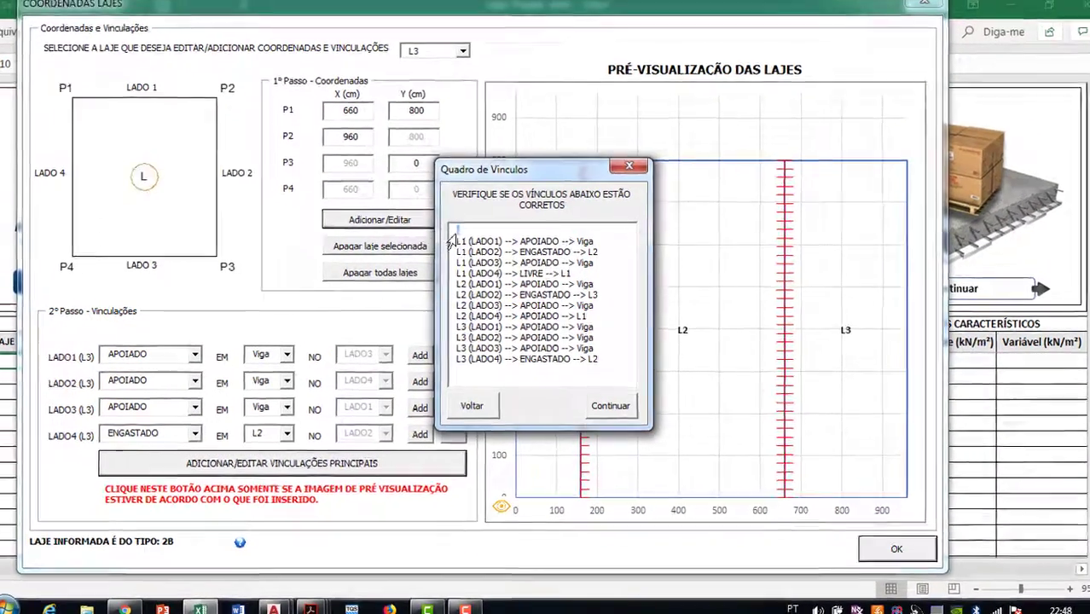
drag(453, 240, 610, 375)
click(610, 378)
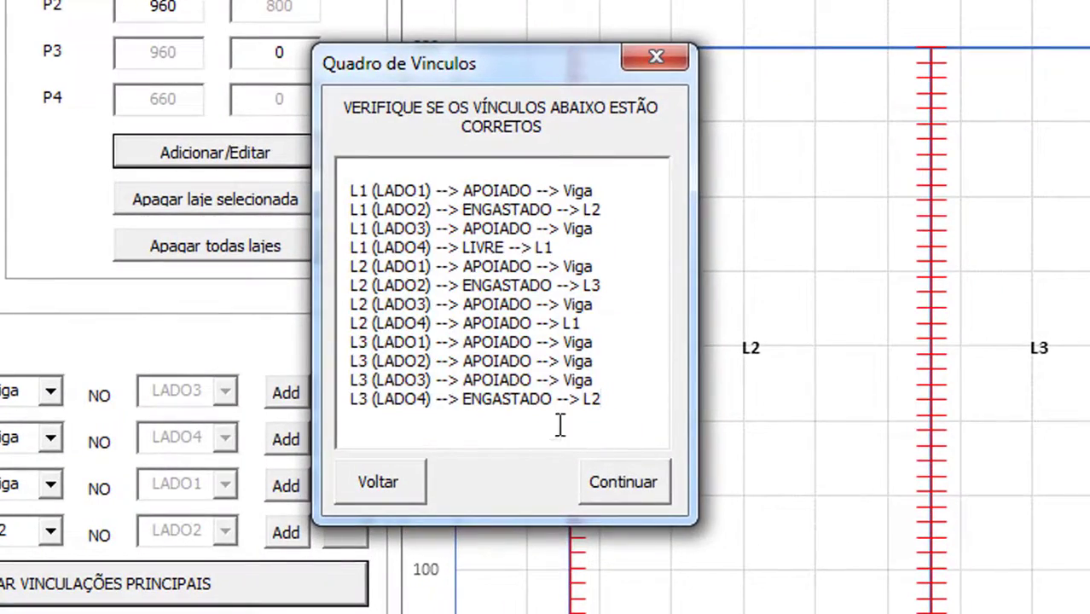
drag(560, 425, 302, 175)
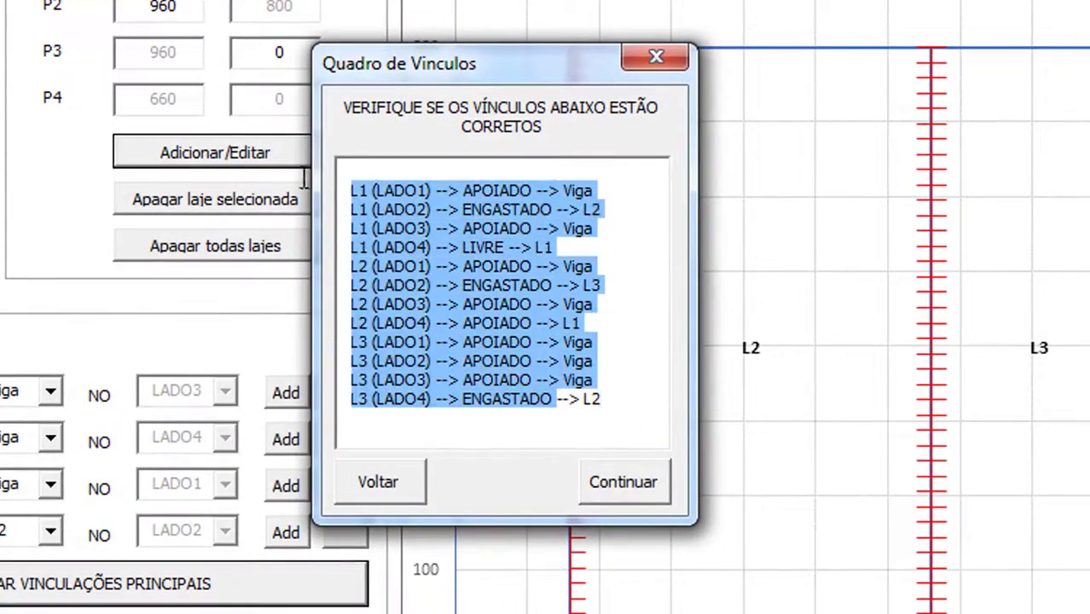
click(638, 498)
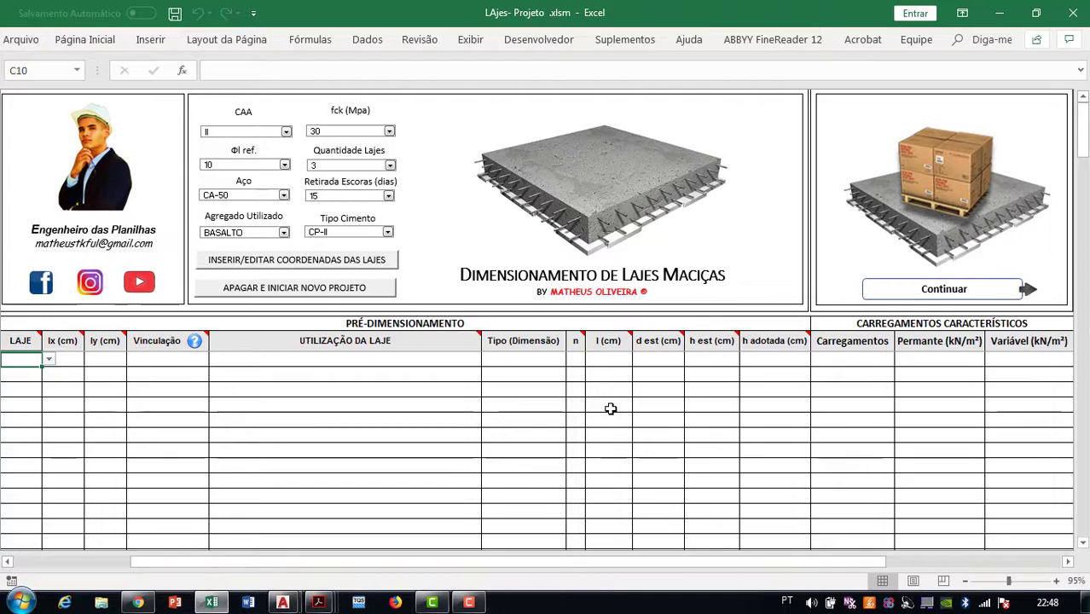
Assign slab L1 to the first row, confirming spans la 160 and lb 800 as a one-way cantilever
click(49, 358)
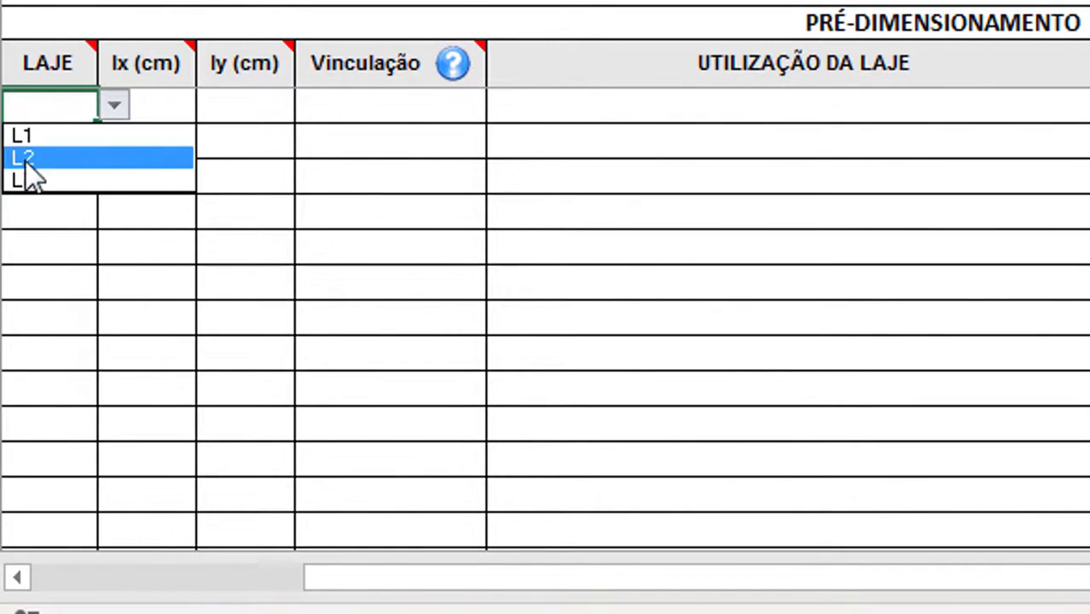
click(52, 104)
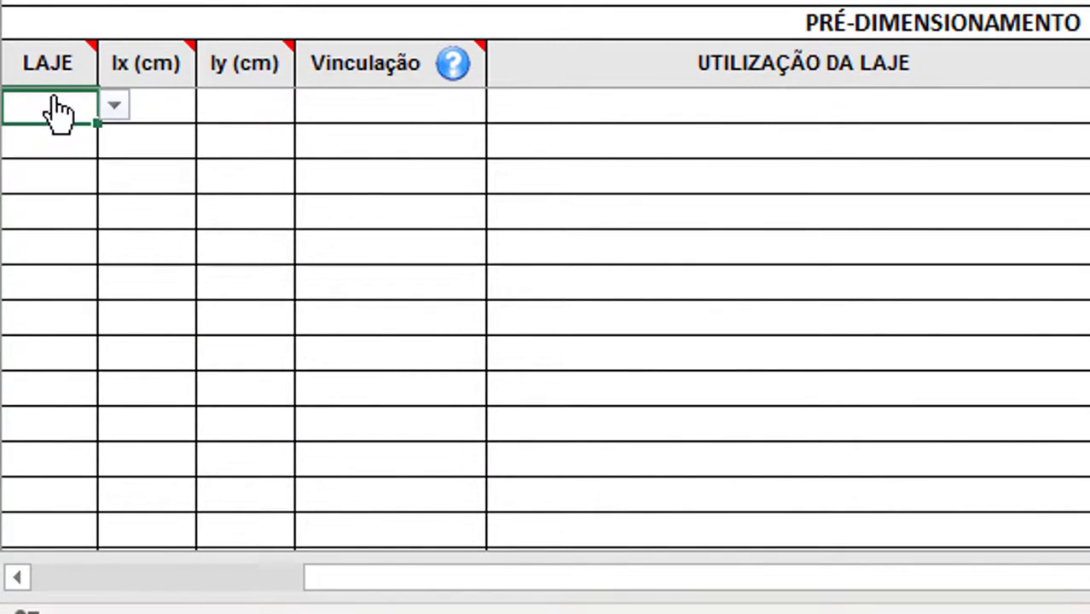
click(114, 106)
click(95, 129)
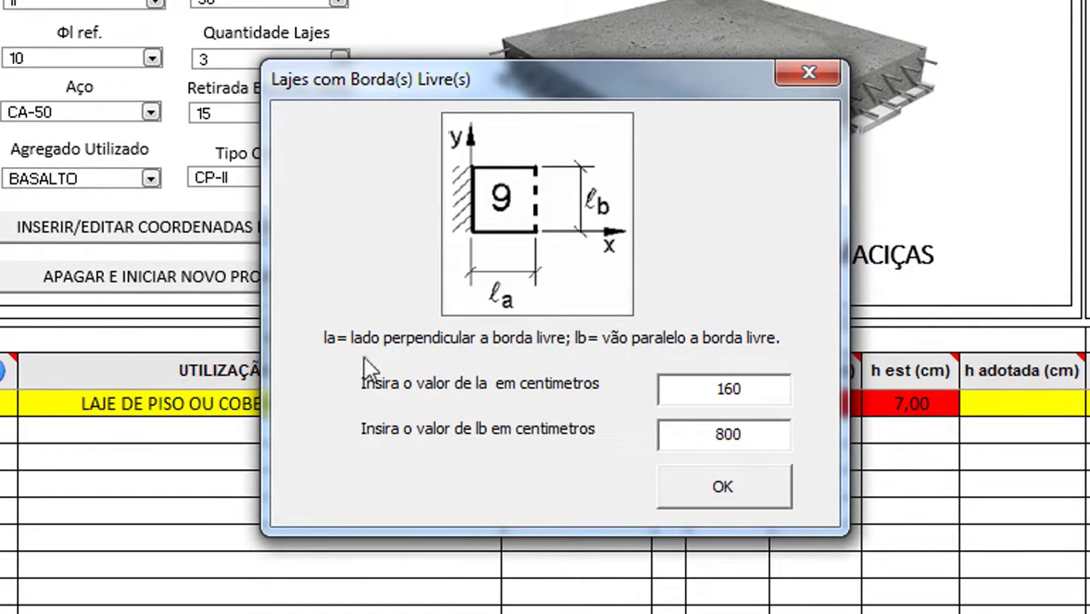
key(Tab)
key(shift+Tab)
click(706, 490)
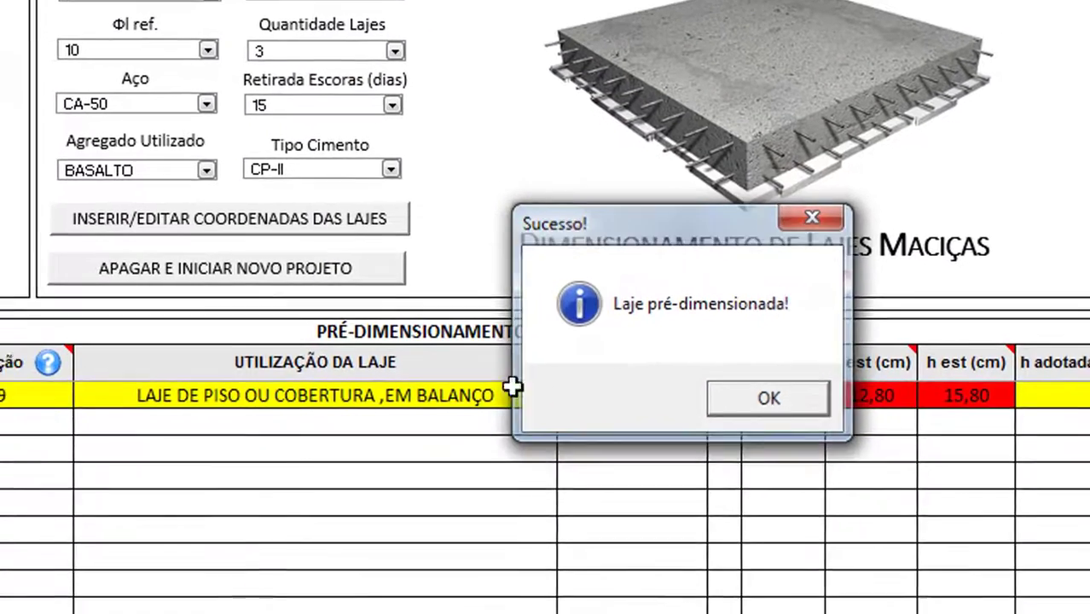
key(Return)
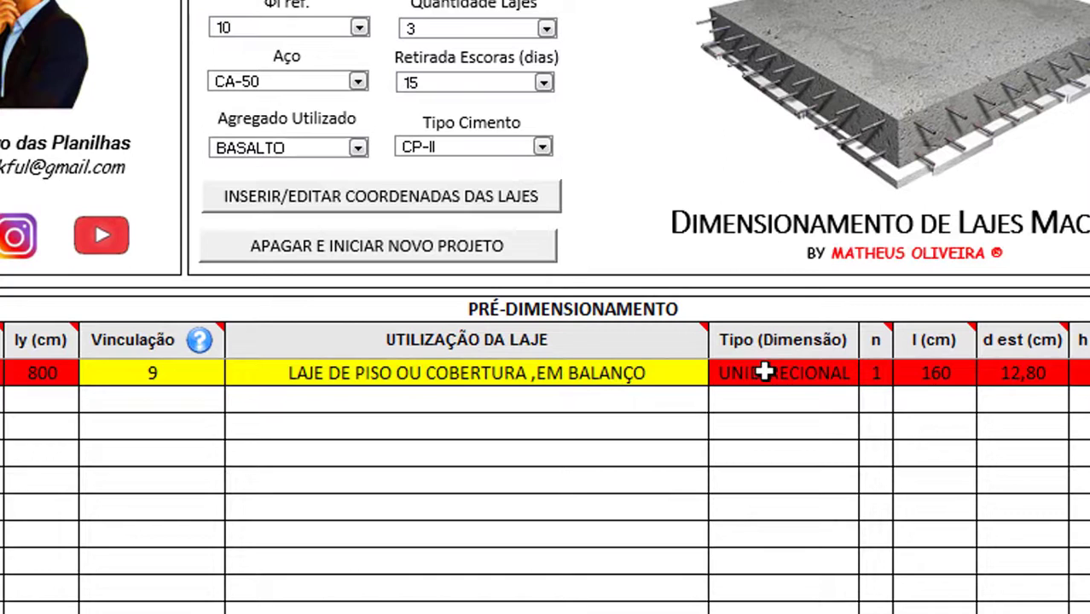
Set slab L1's adopted thickness (h adotada) to 15 cm
mouse_move(242, 349)
click(162, 373)
click(348, 377)
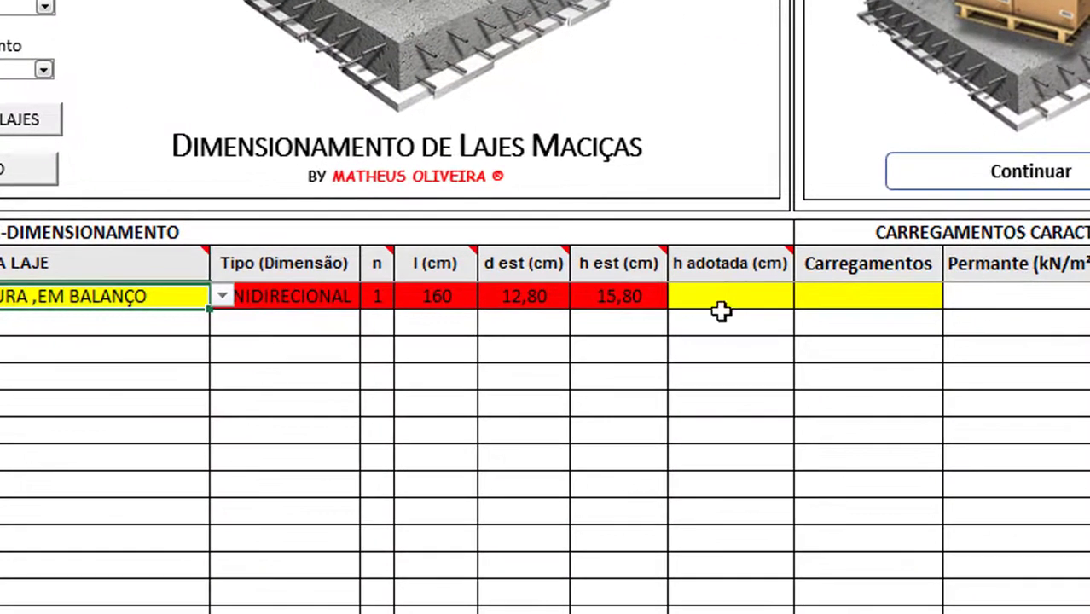
click(718, 294)
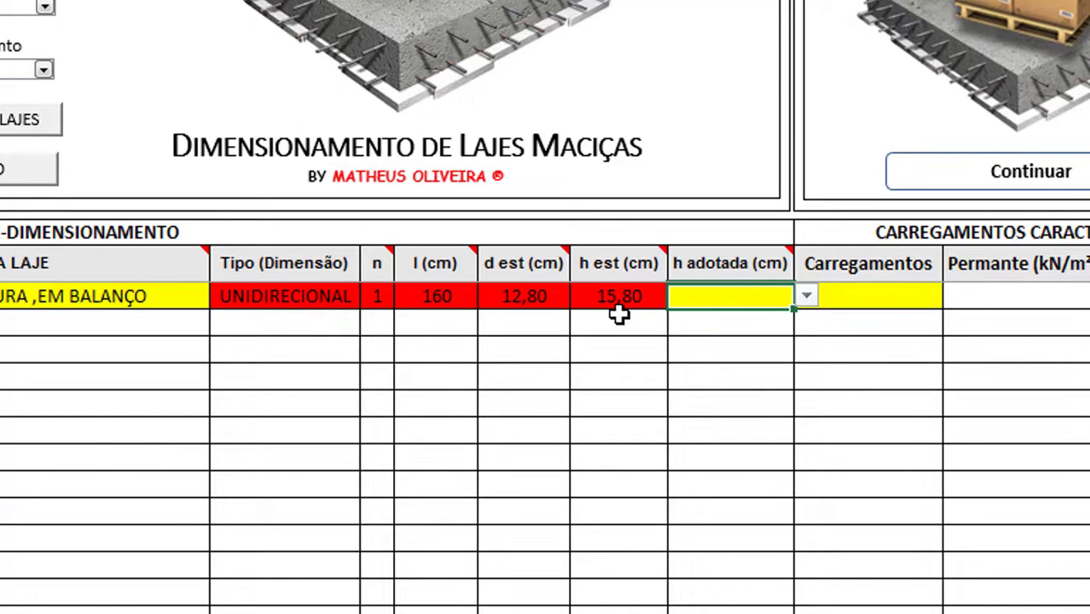
key(alt+Down)
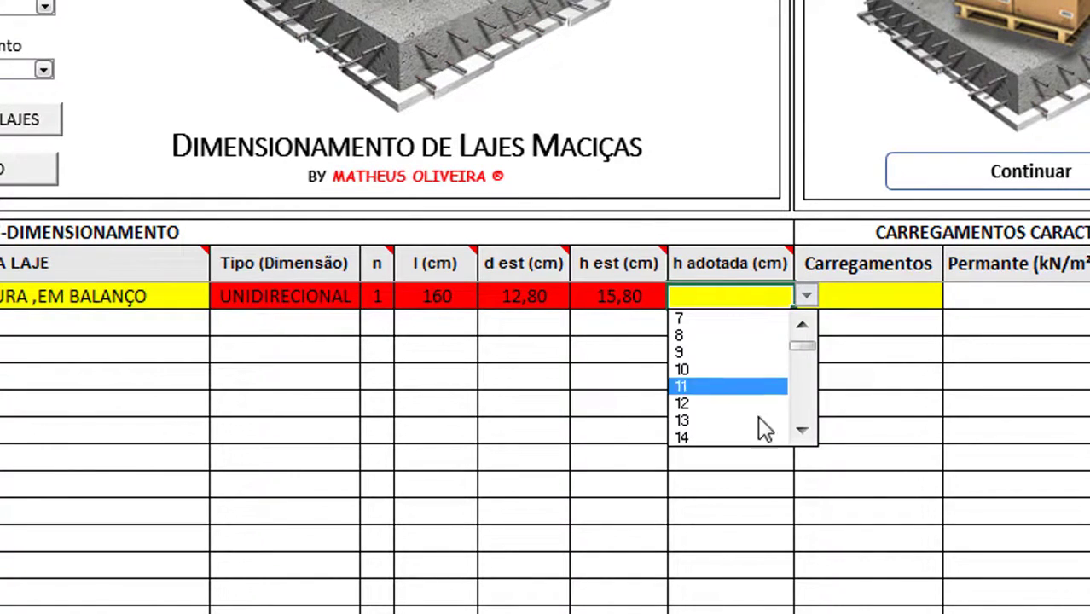
click(804, 431)
click(804, 431)
click(758, 421)
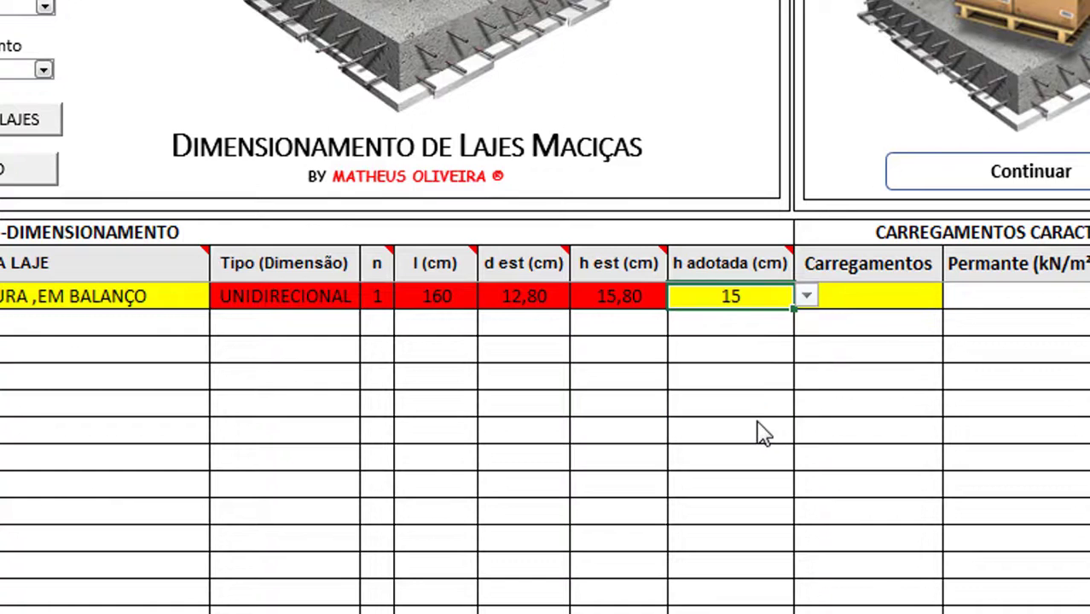
Choose INFORMAR... for L1's loads to show the Carregamentos em L1 form and its plaster mortar list
click(895, 299)
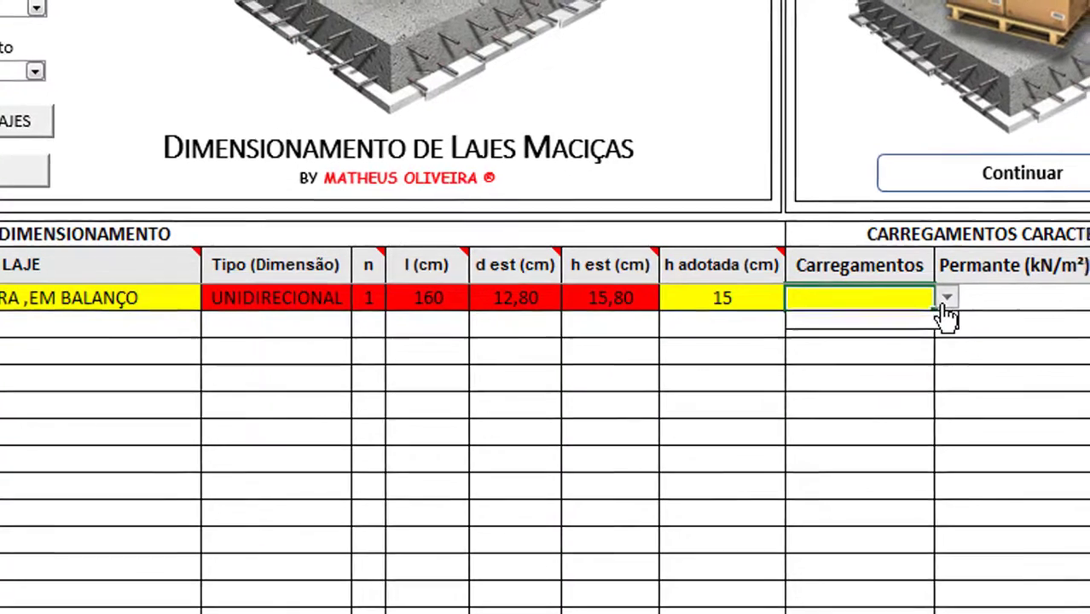
click(955, 296)
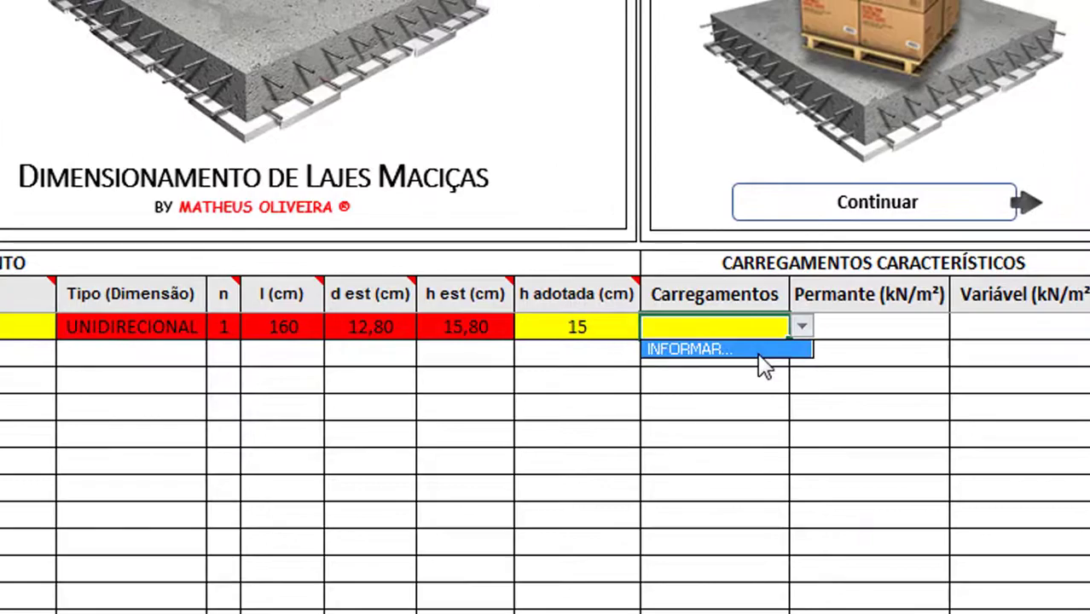
click(759, 351)
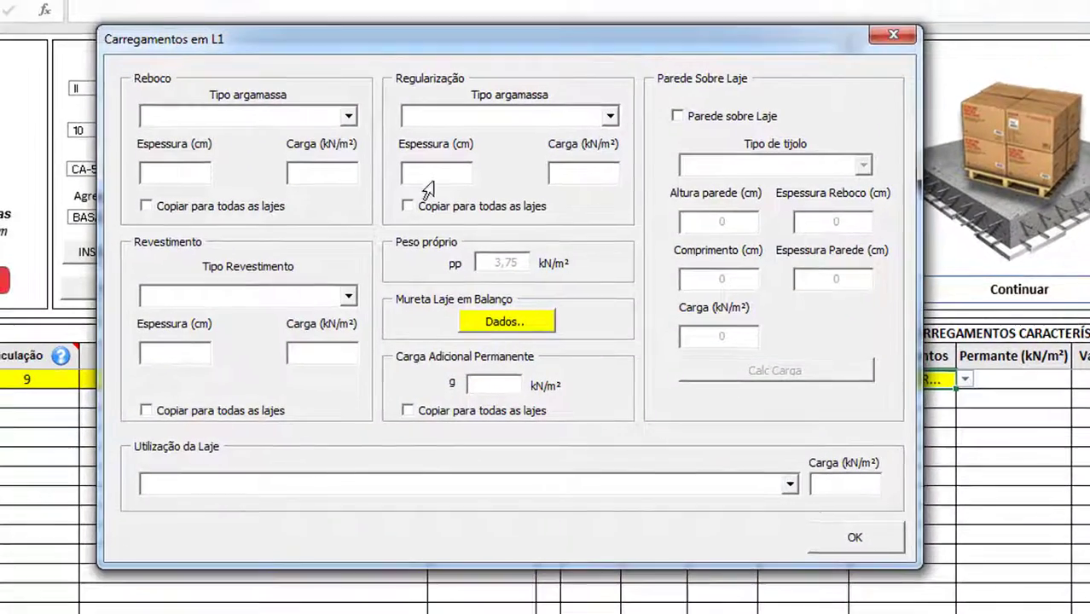
click(243, 117)
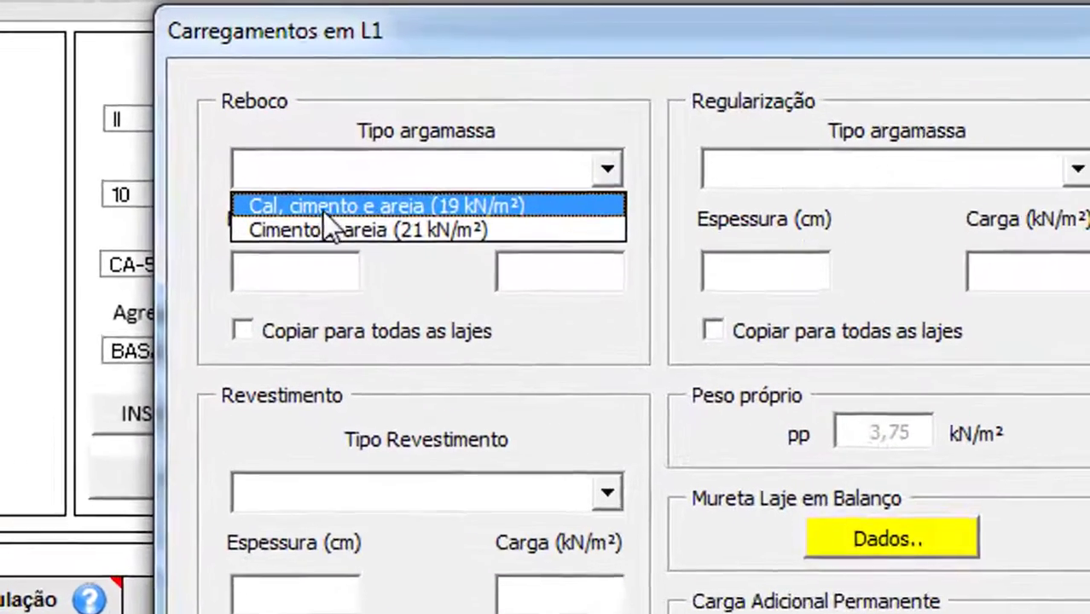
Set L1's plaster to 1,5 cm lime, cement and sand mortar, copied to all slabs
click(232, 127)
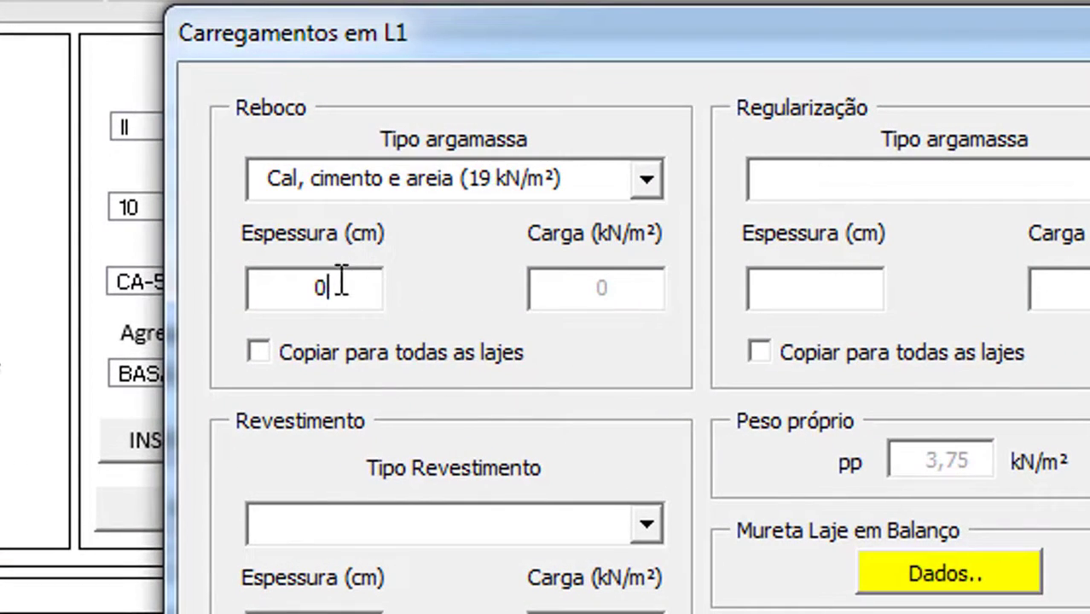
drag(340, 282, 288, 282)
text(1,)
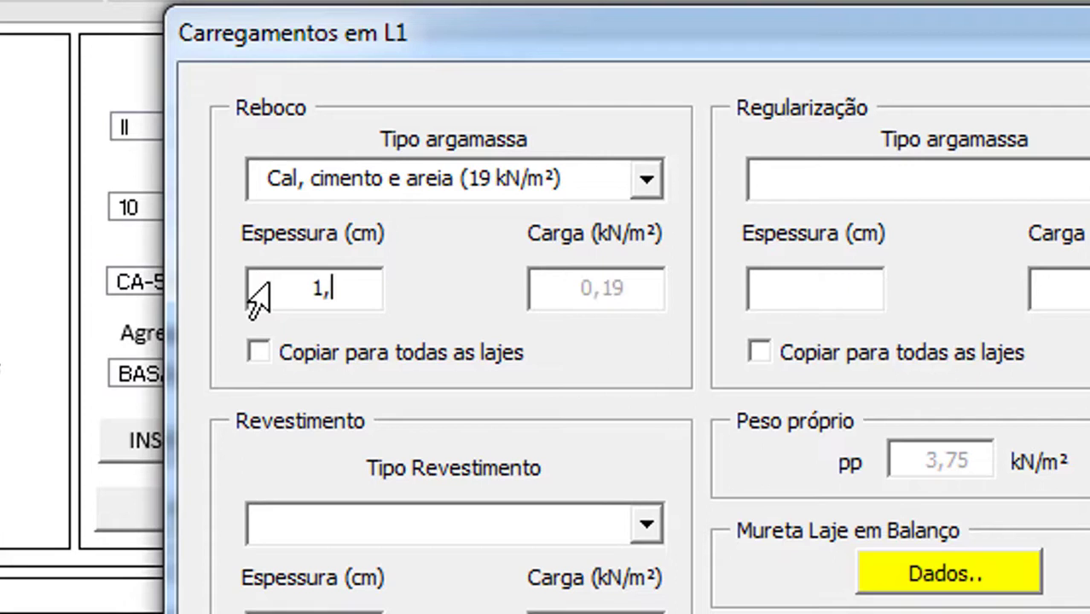
text(5)
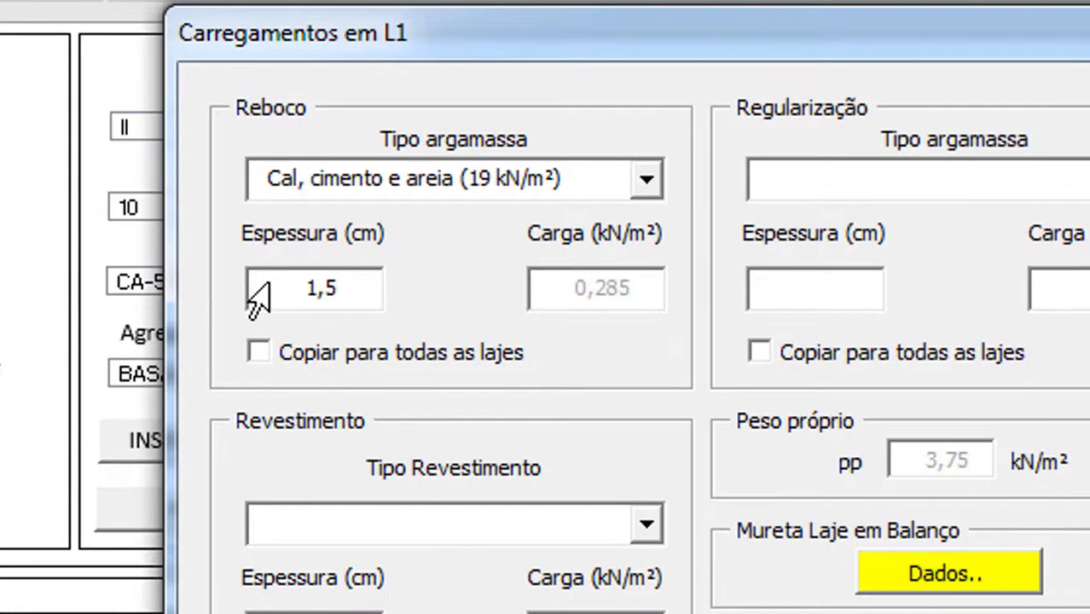
click(294, 354)
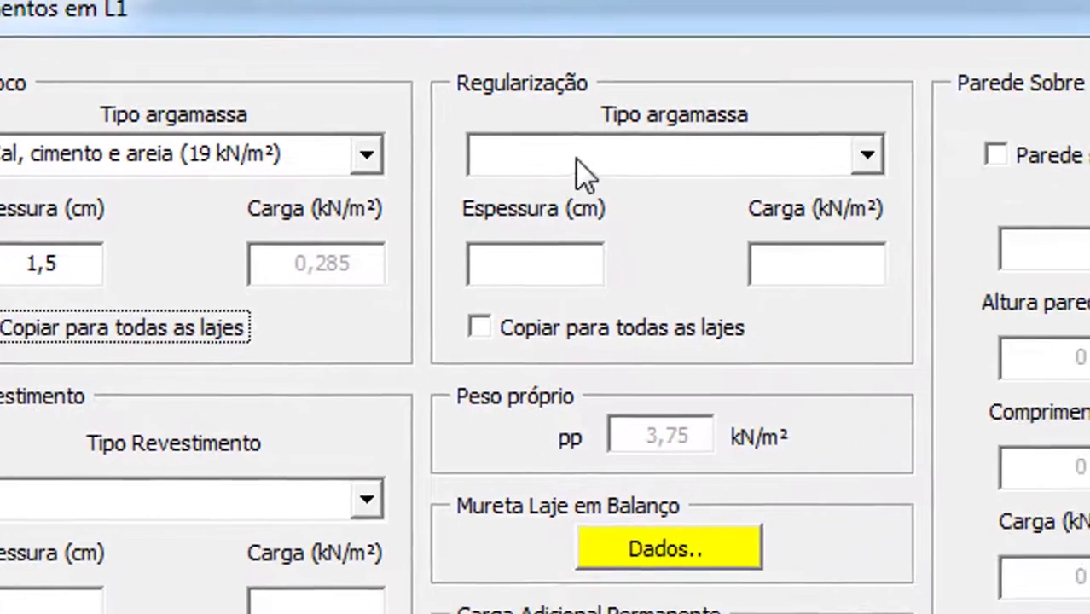
Set the screed to 3 cm cement-and-sand mortar, copied to all slabs
click(863, 189)
click(512, 186)
drag(502, 254, 402, 253)
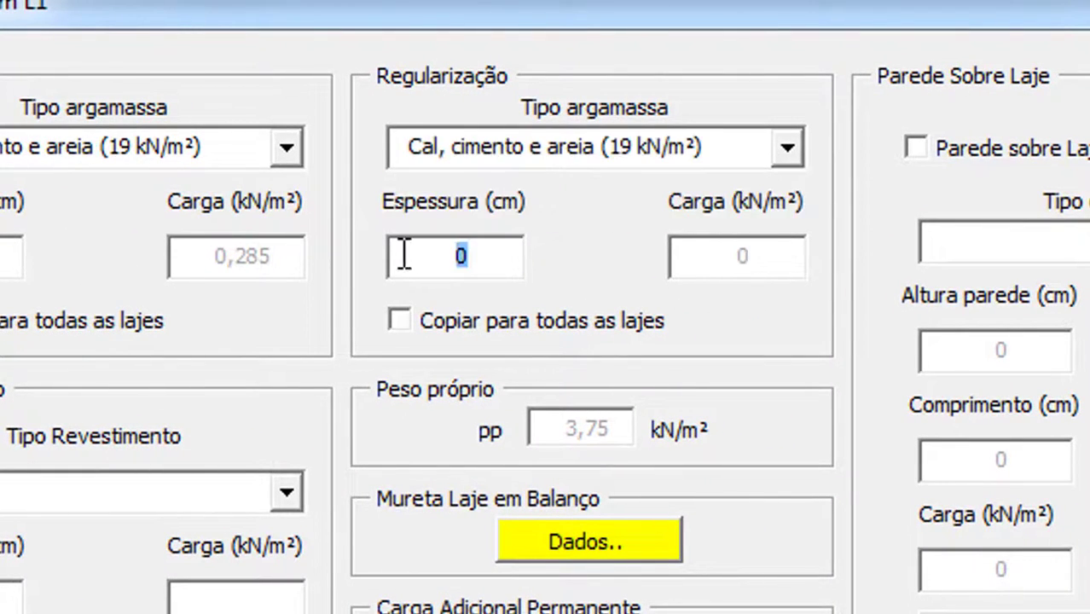
text(3)
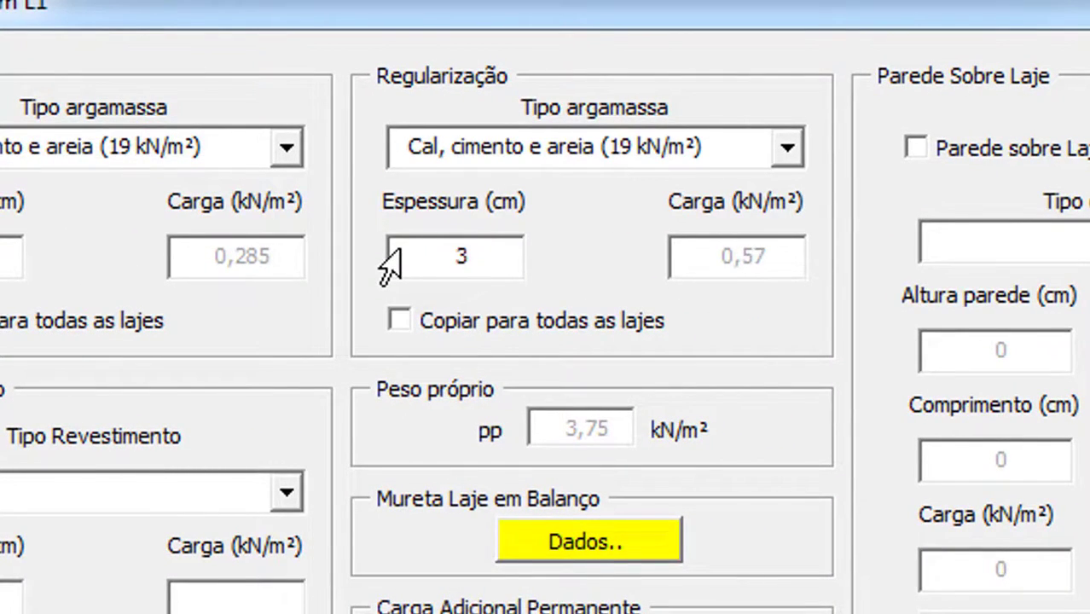
click(568, 158)
click(563, 213)
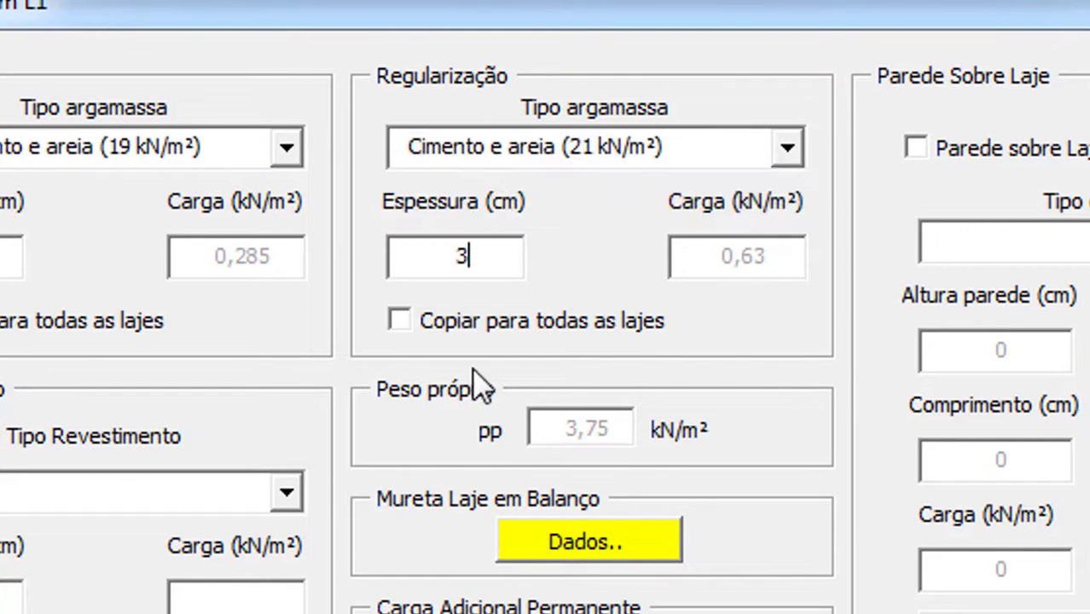
click(483, 322)
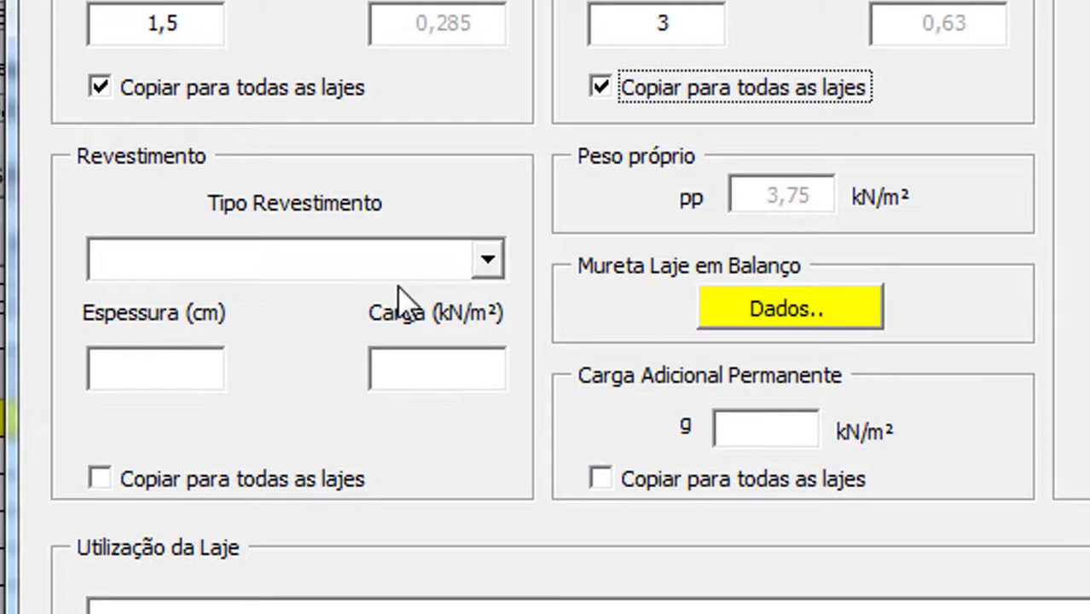
Choose 1 cm ceramic tiles (Lajotas cerâmicas) as L1's floor finish
click(281, 380)
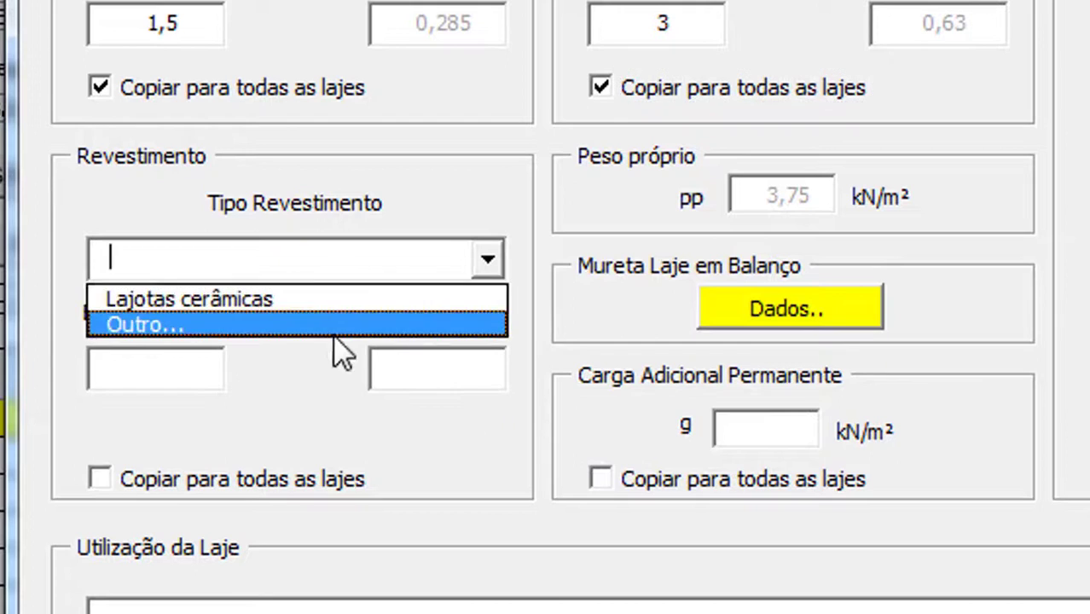
click(299, 300)
drag(175, 368, 117, 392)
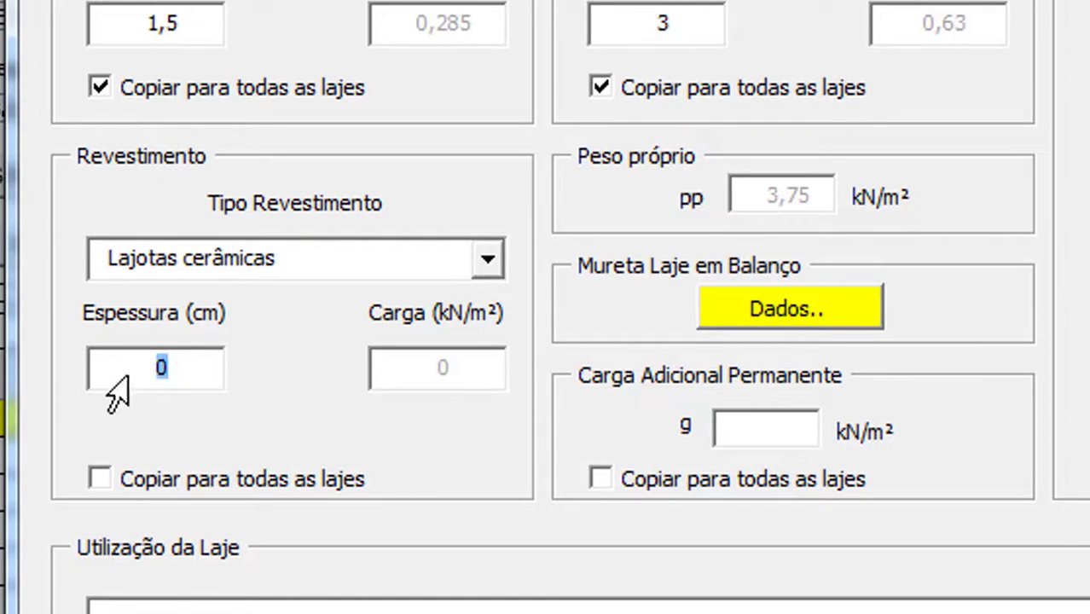
text(1)
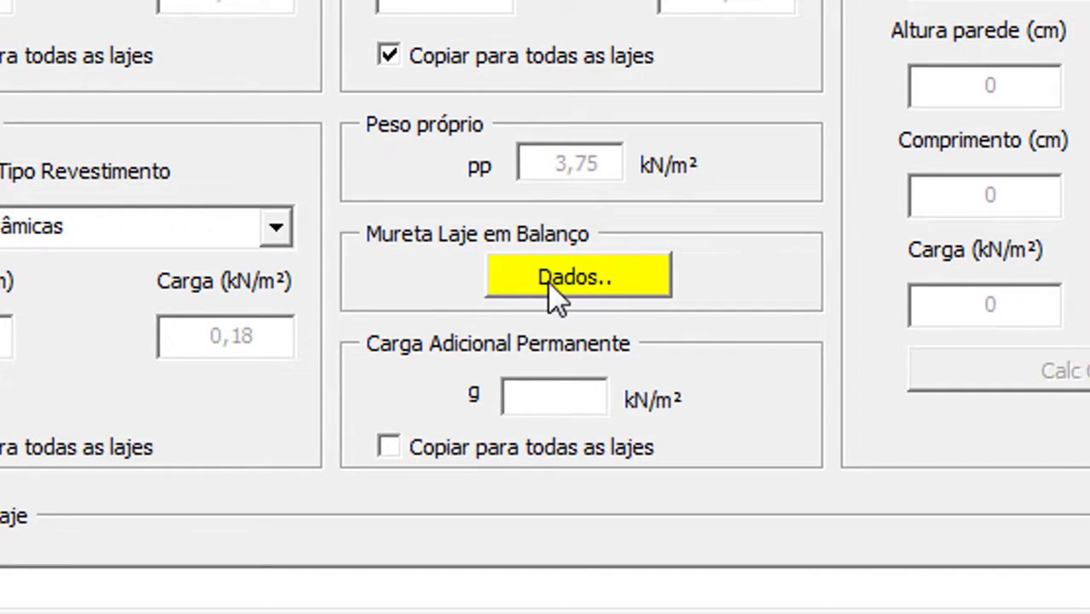
Mark L1's cantilever edge as Sem contenção, with no parapet, and confirm
click(556, 290)
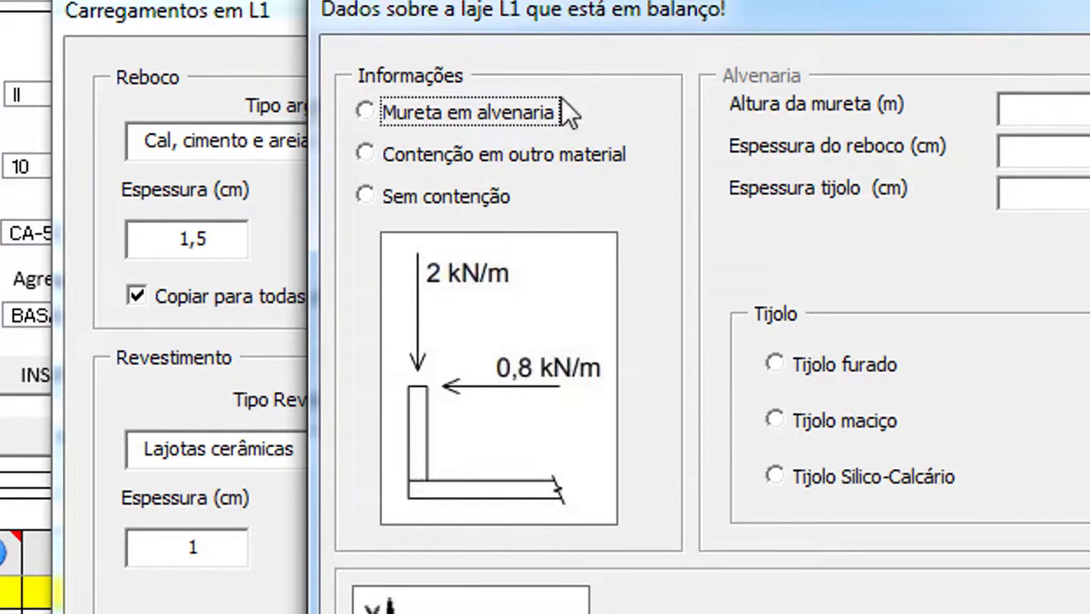
click(413, 209)
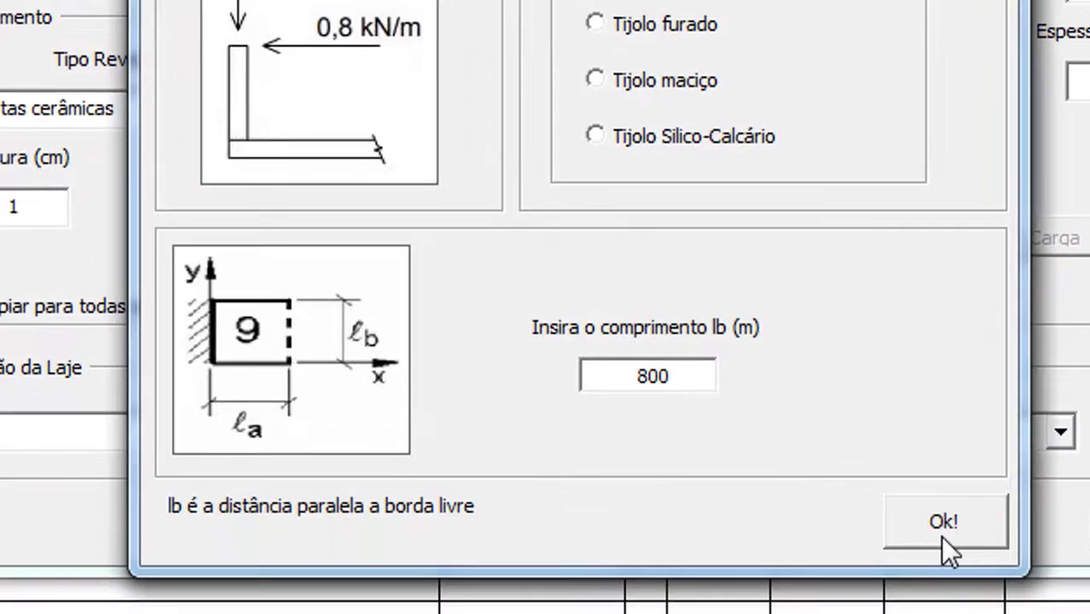
click(941, 529)
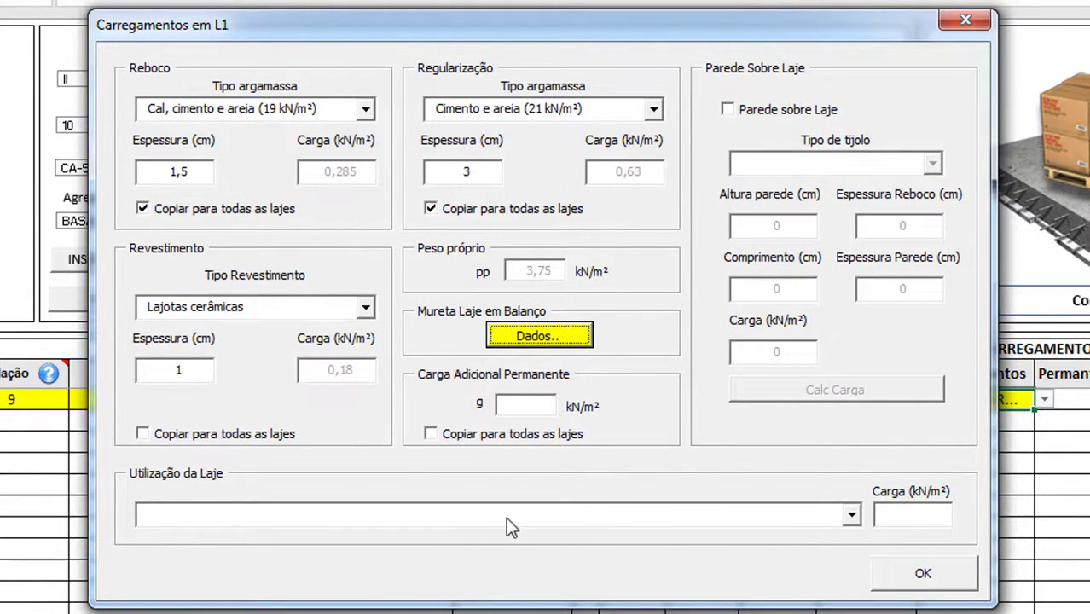
Copy the tile finish to all slabs and choose Sacada as L1's usage for 3 kN/m²
click(224, 443)
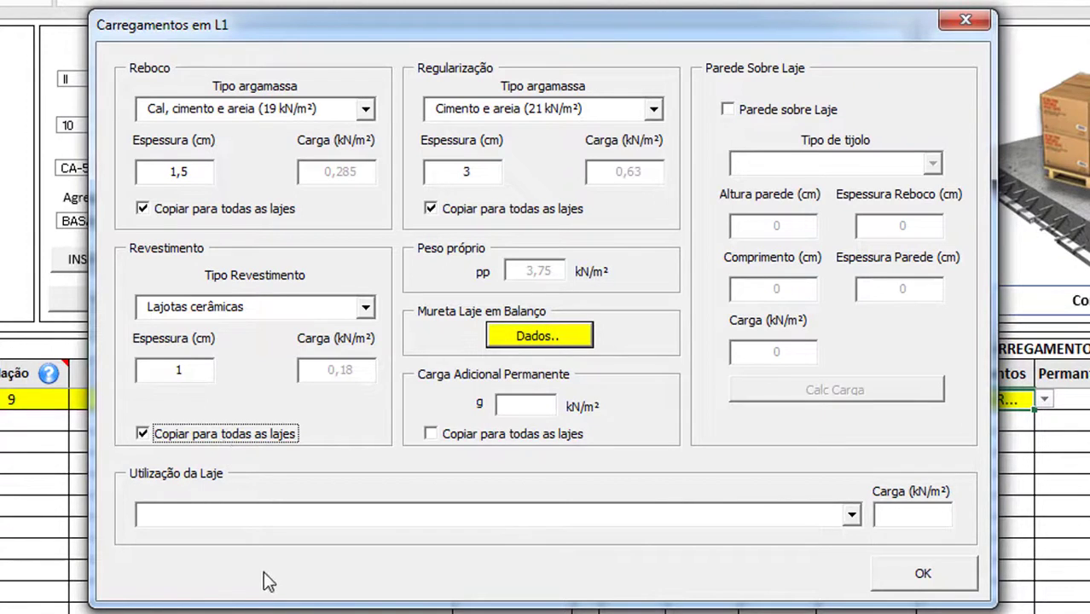
click(519, 407)
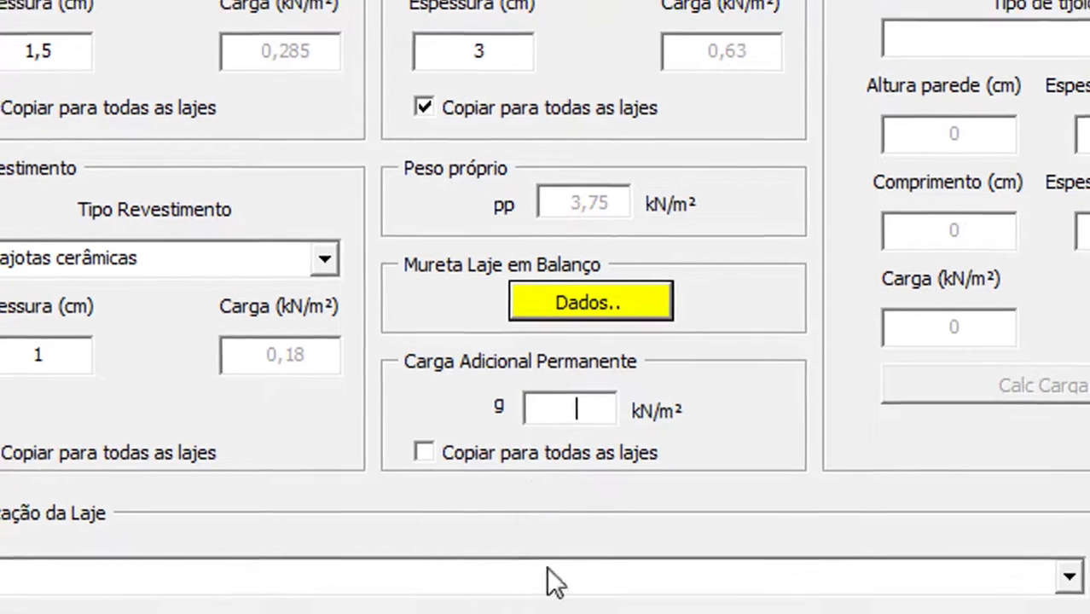
click(538, 578)
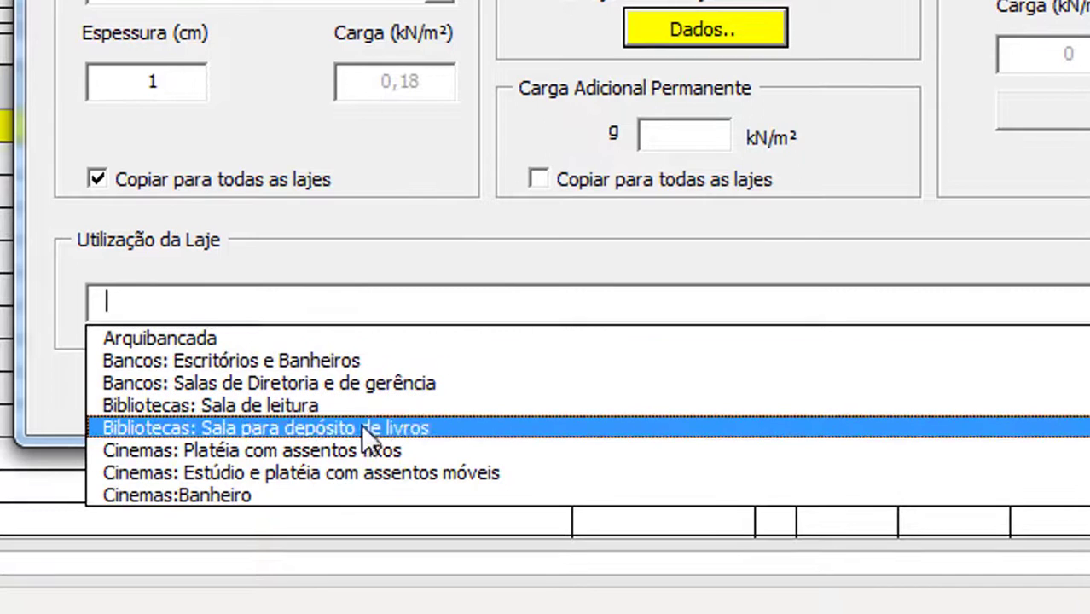
scroll(358, 478, down, 10)
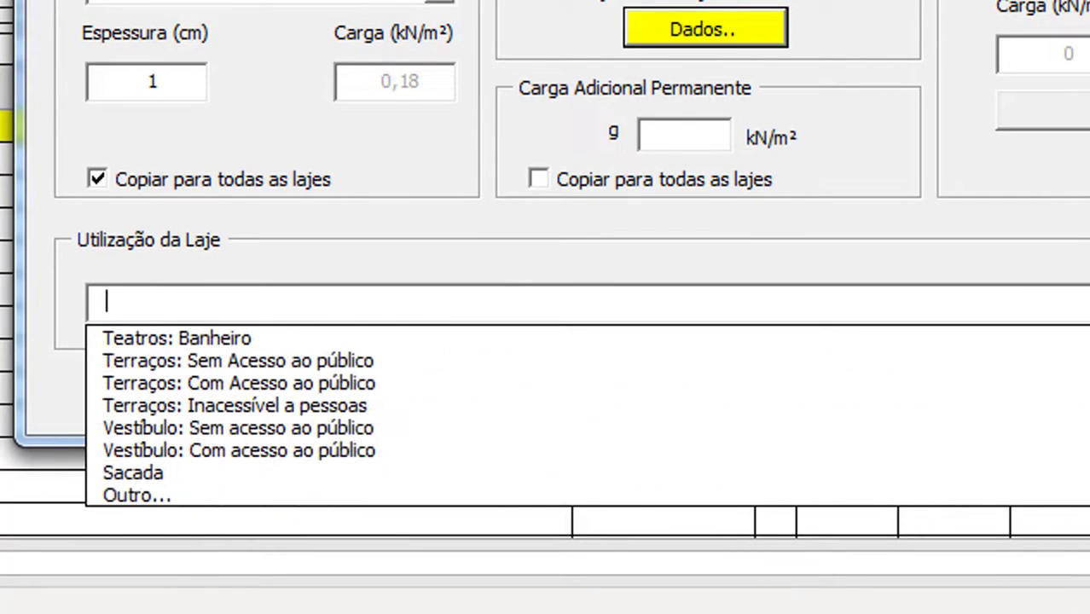
click(279, 473)
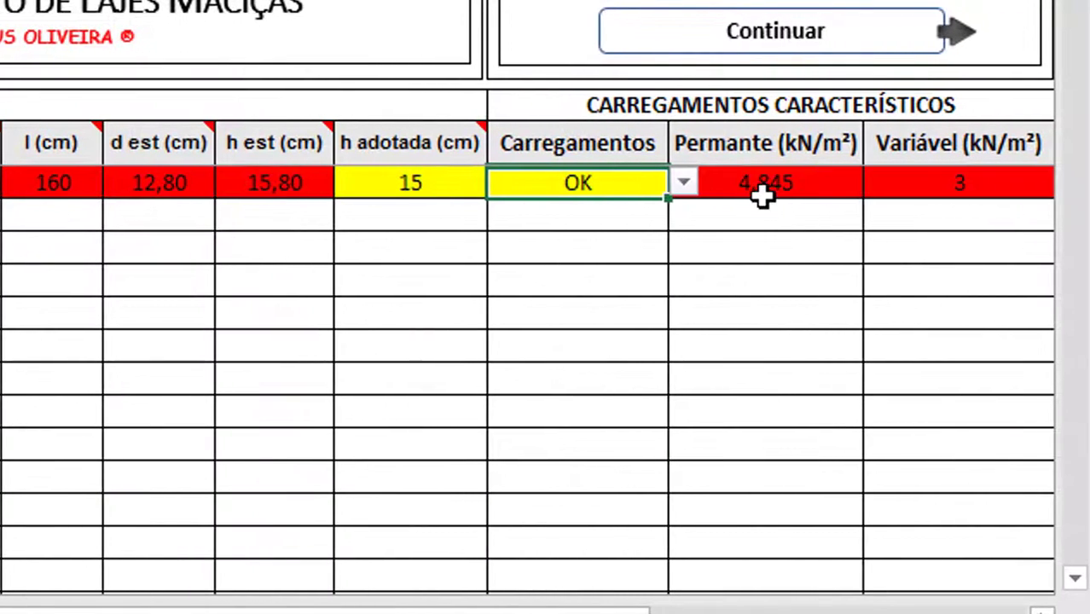
Check L1's loads (4,845 permanent, 3 variable) and add slab L2 to the table
click(877, 193)
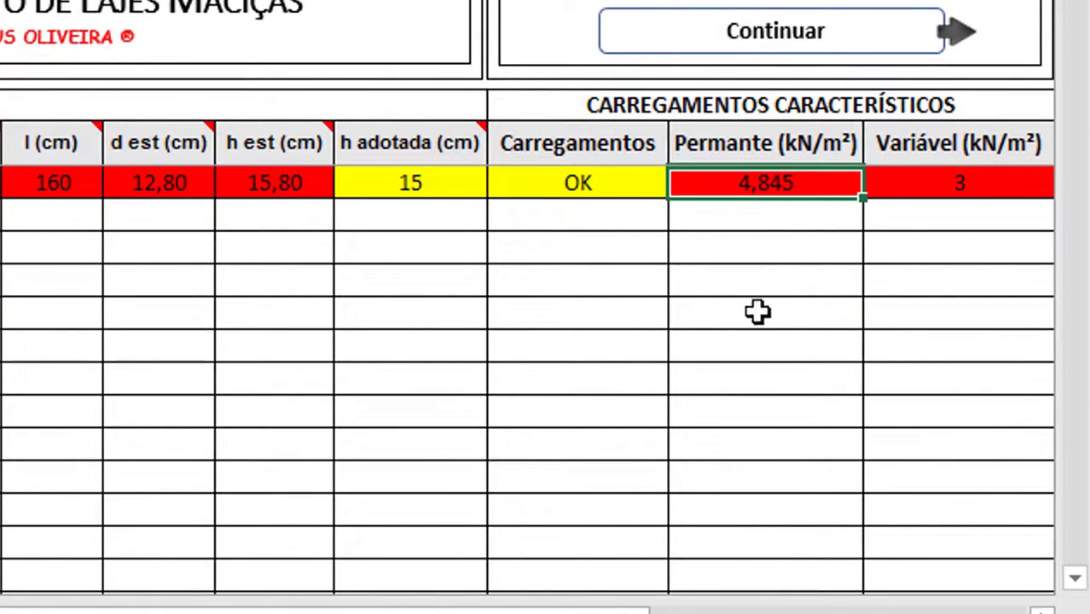
click(928, 168)
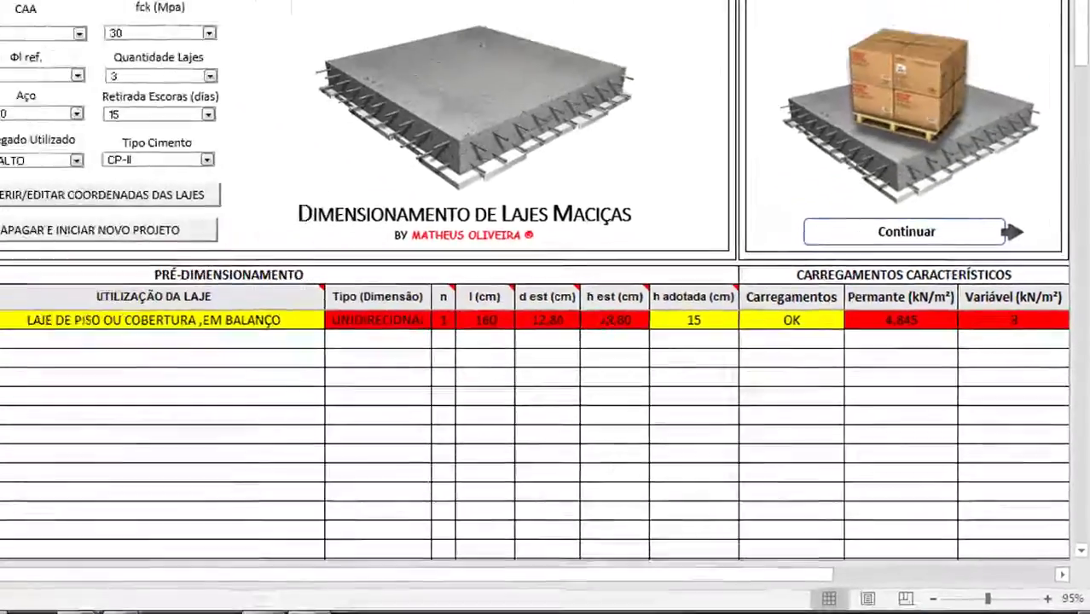
click(25, 374)
click(50, 375)
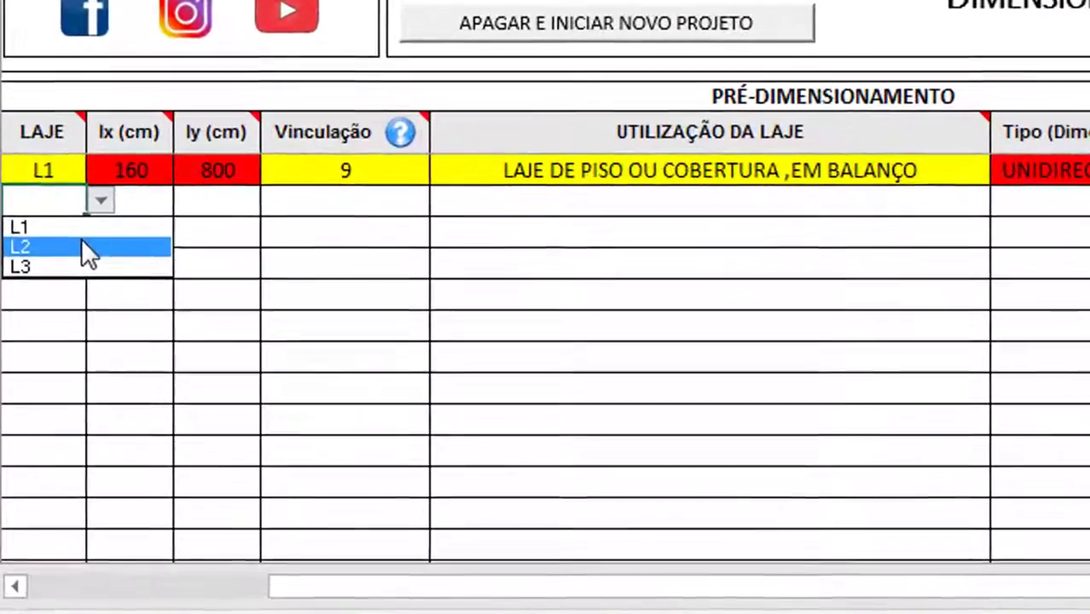
click(63, 333)
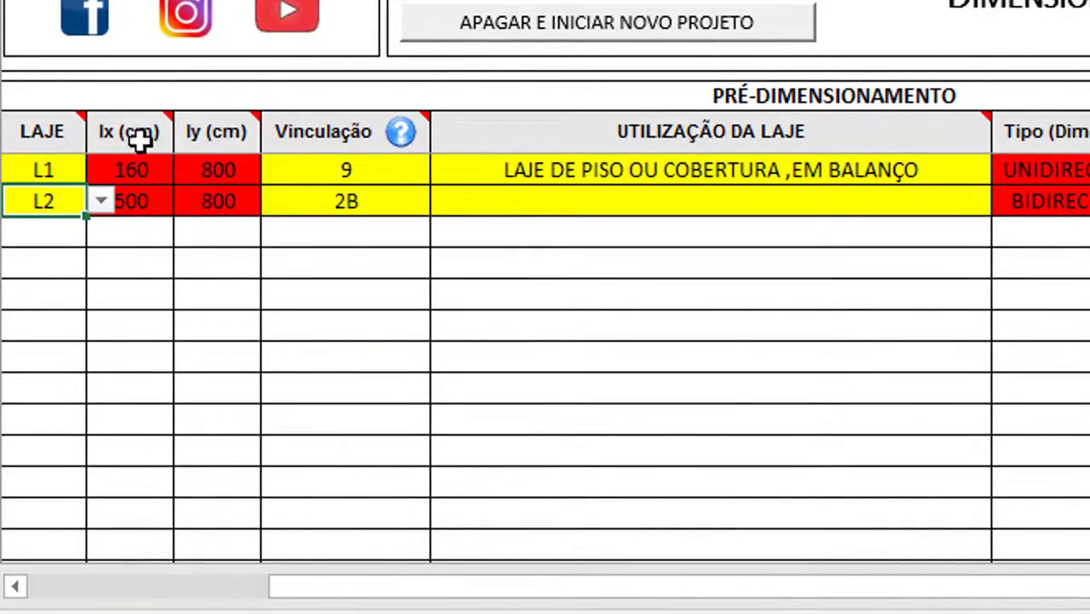
Set L2's usage to LAJE DE PISO NÃO EM BALANÇO
mouse_move(105, 145)
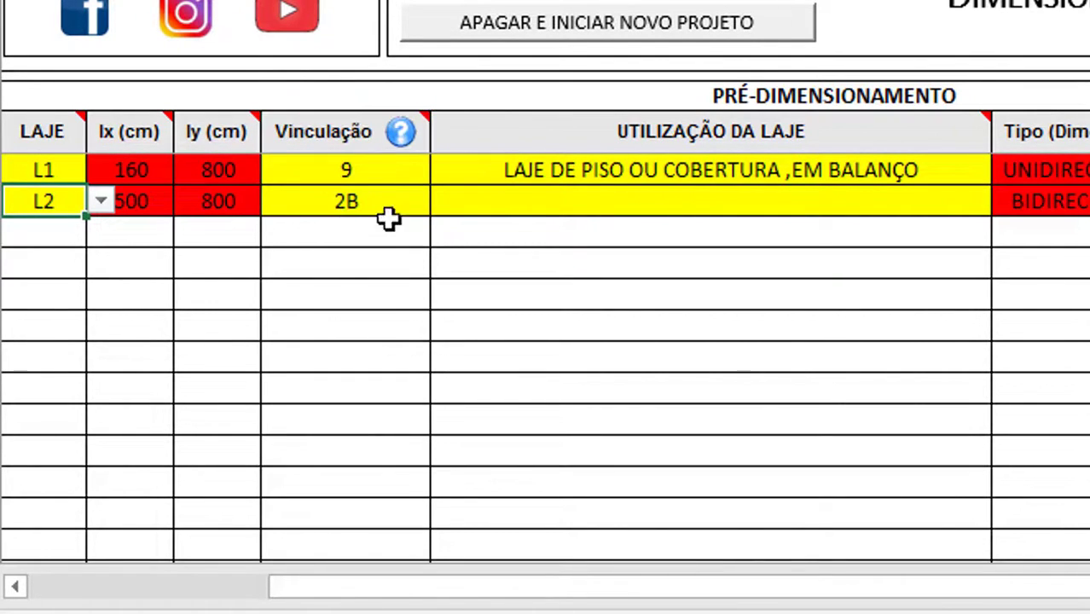
click(515, 198)
key(alt+Down)
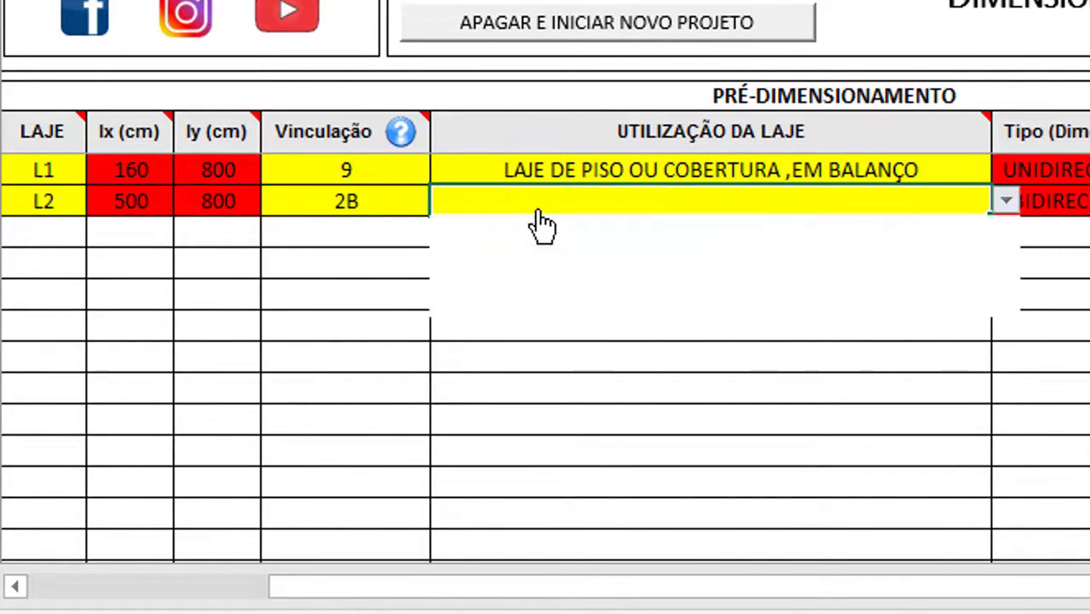
key(Down)
key(Down)
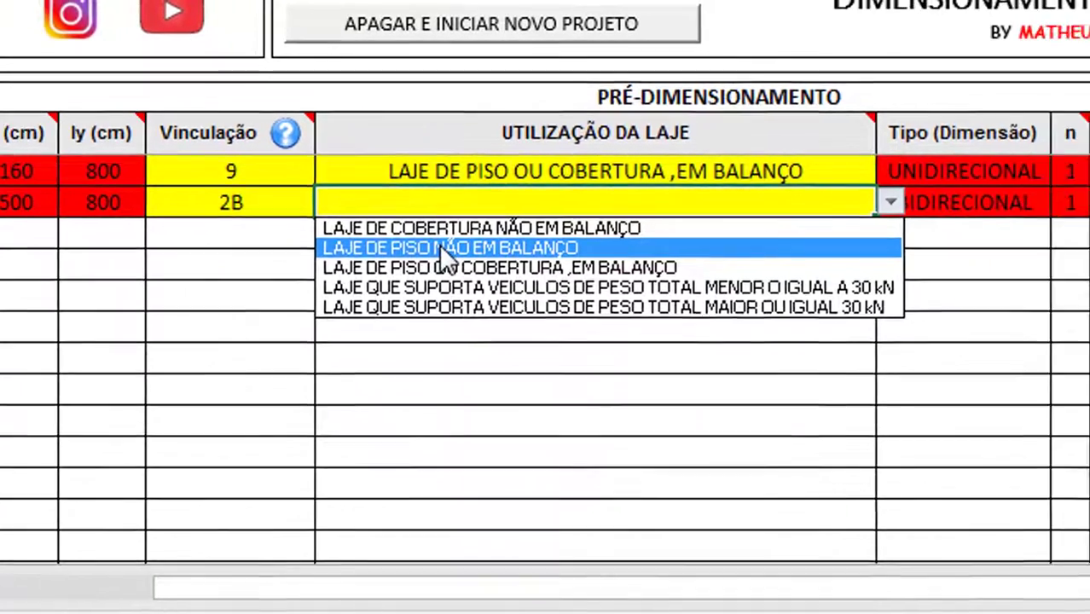
key(Return)
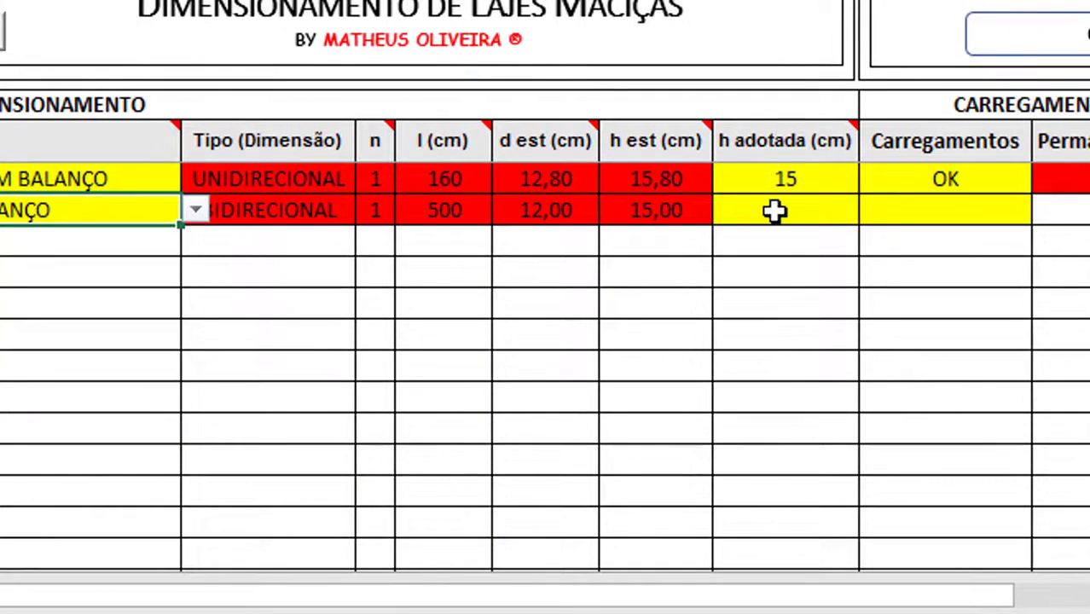
Give L2 an adopted thickness of 15 cm after dismissing the minimum-thickness warning
click(872, 218)
key(alt+Down)
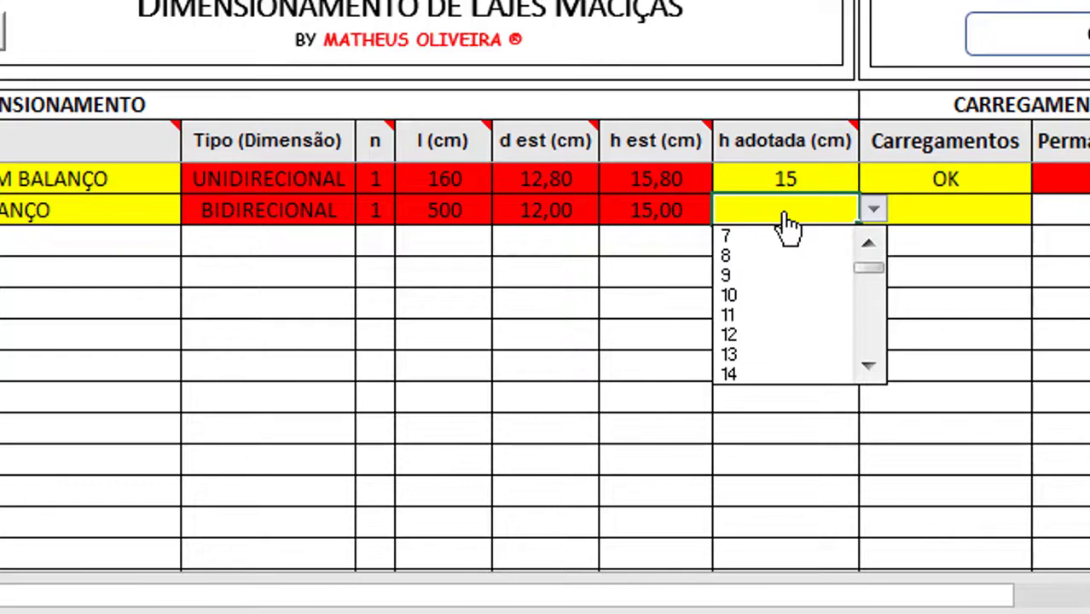
click(791, 236)
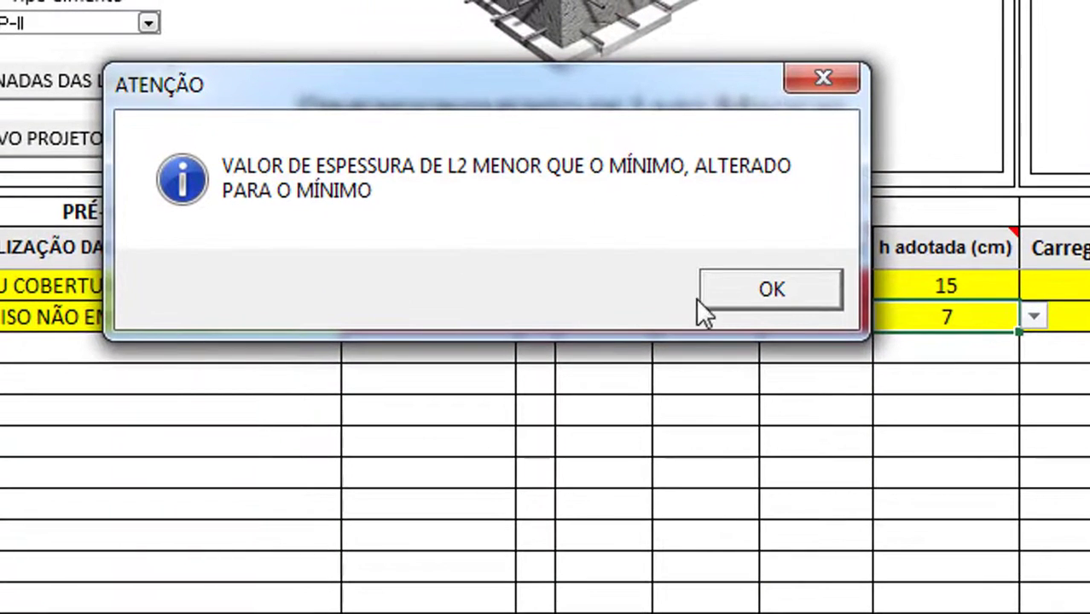
click(742, 295)
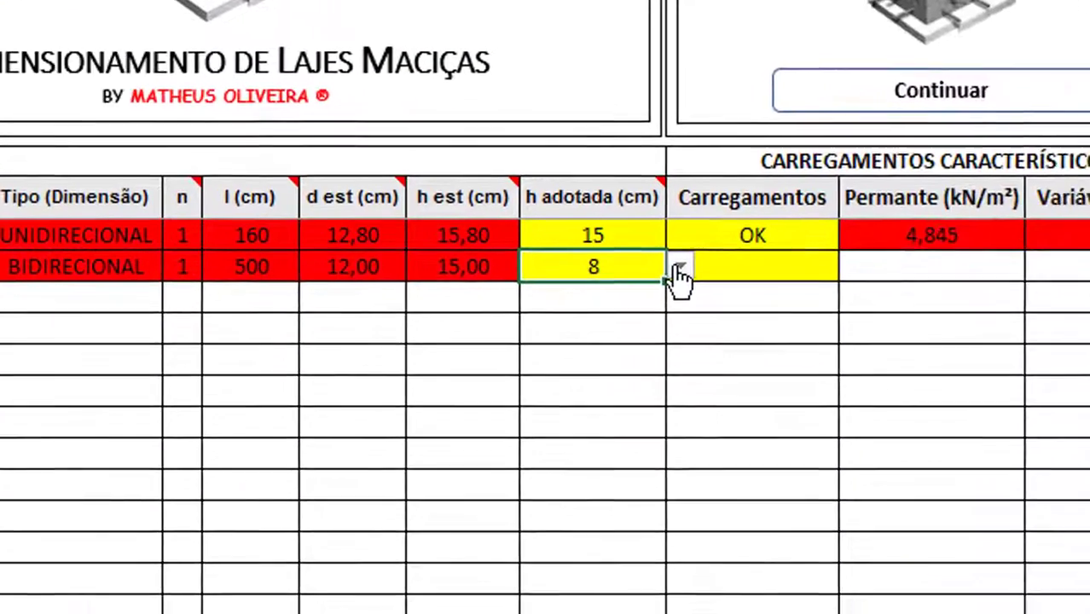
click(1033, 316)
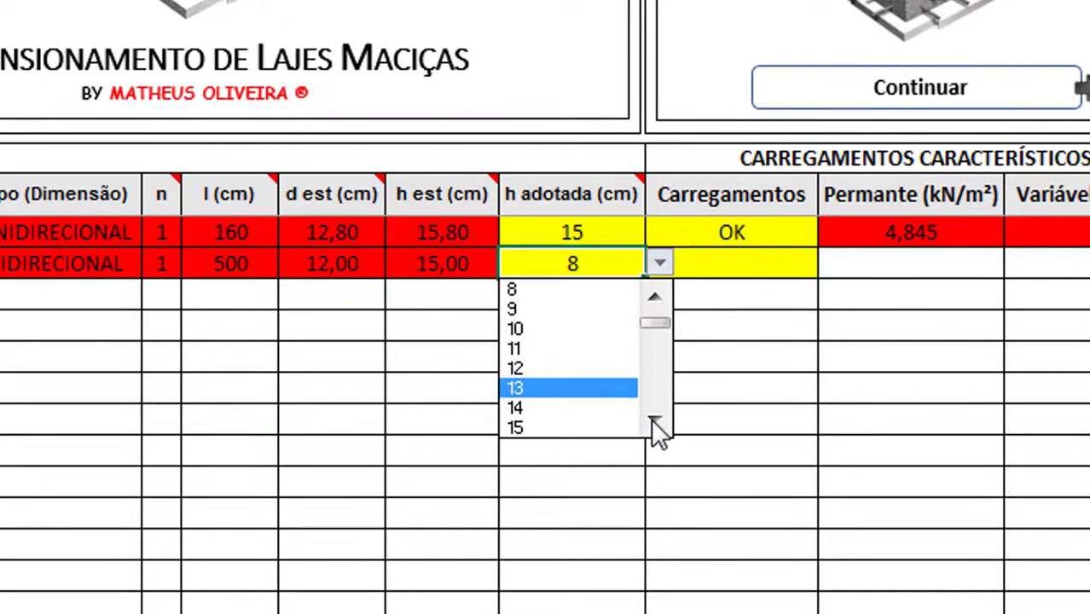
click(565, 429)
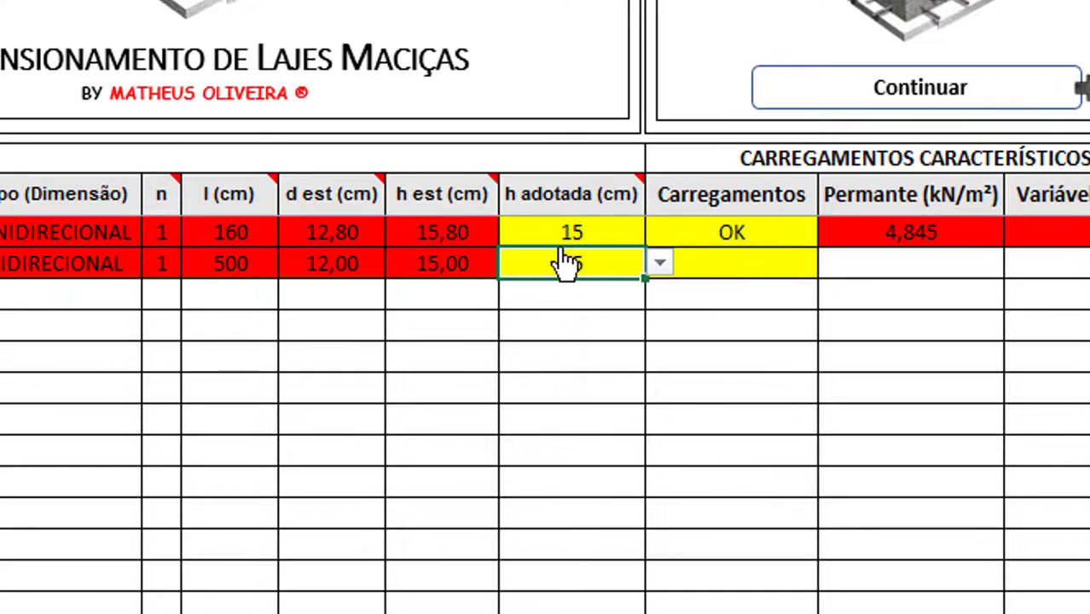
click(773, 271)
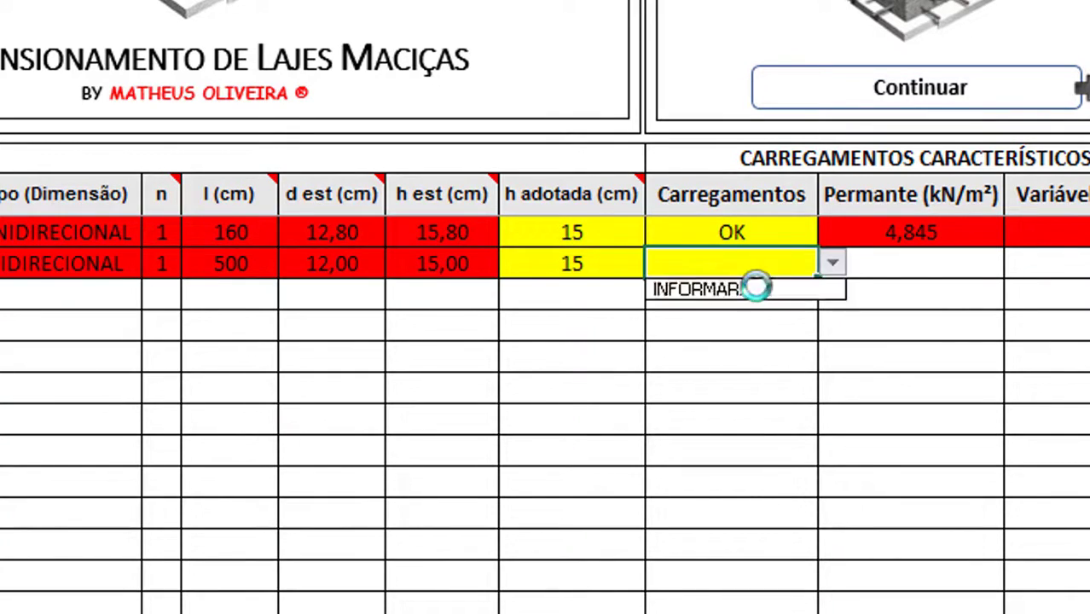
Choose INFORMAR for L2's loads and check the slab drawing in exemplo lajes.pdf
click(757, 288)
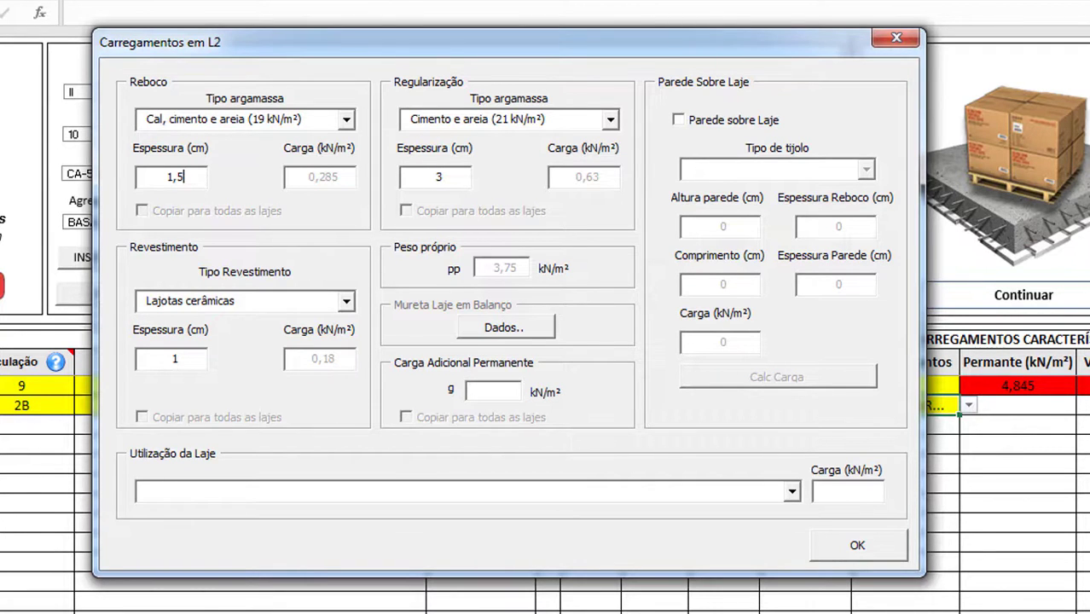
mouse_move(236, 612)
click(452, 594)
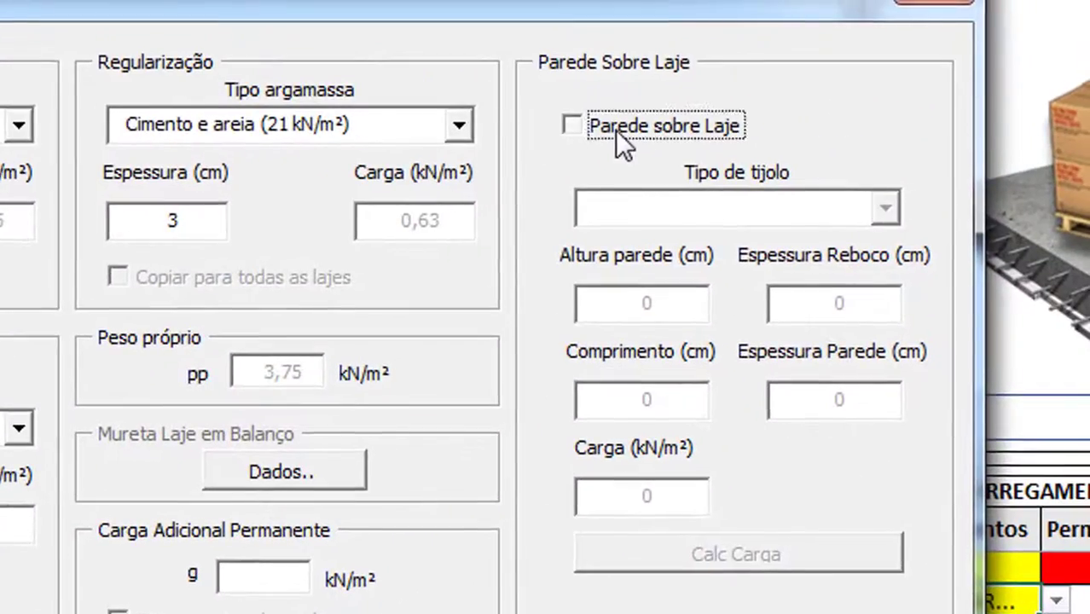
Add a hollow-brick wall load to L2: height 300, plaster 1,5, length 500, and calculate it
click(616, 130)
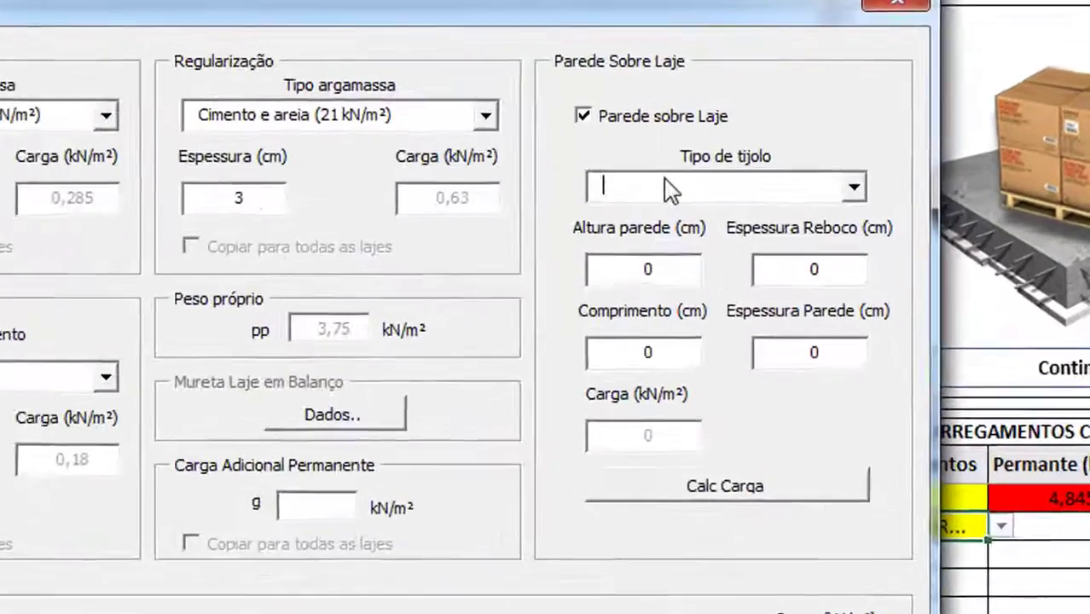
click(674, 210)
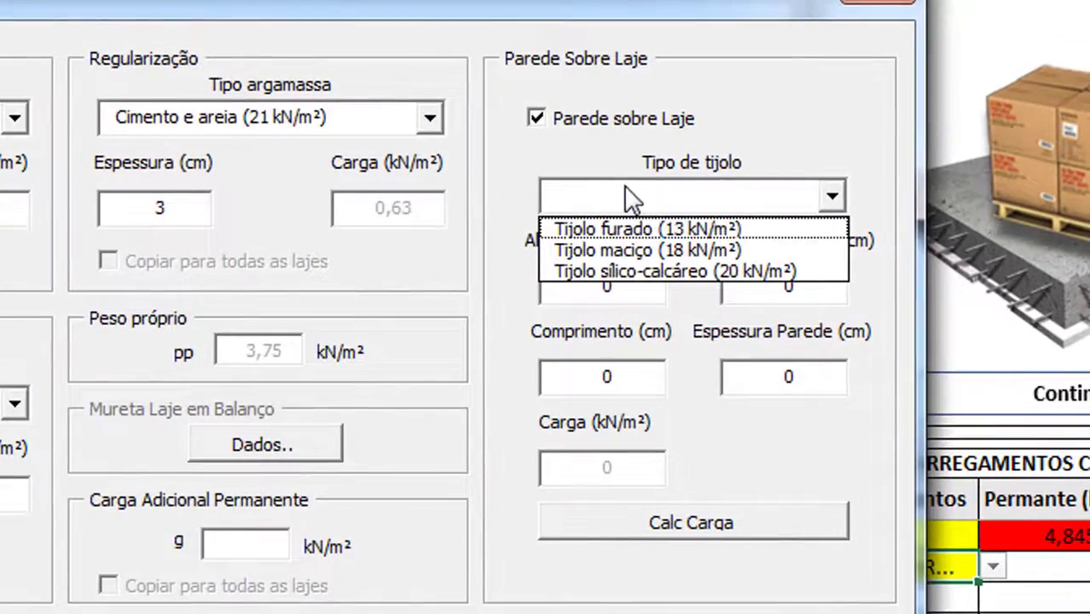
click(644, 228)
click(606, 284)
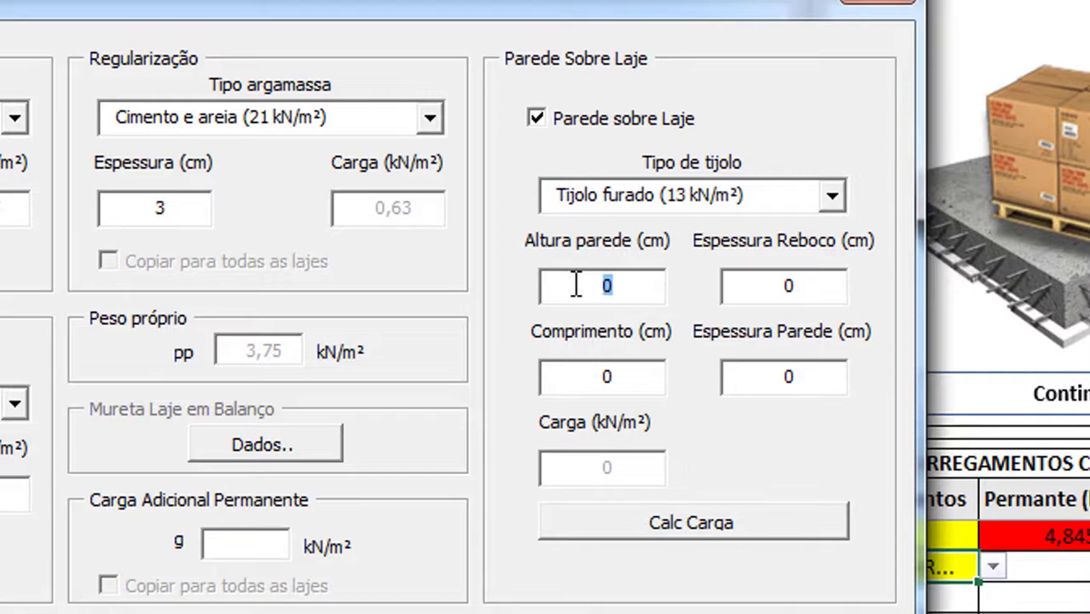
text(300)
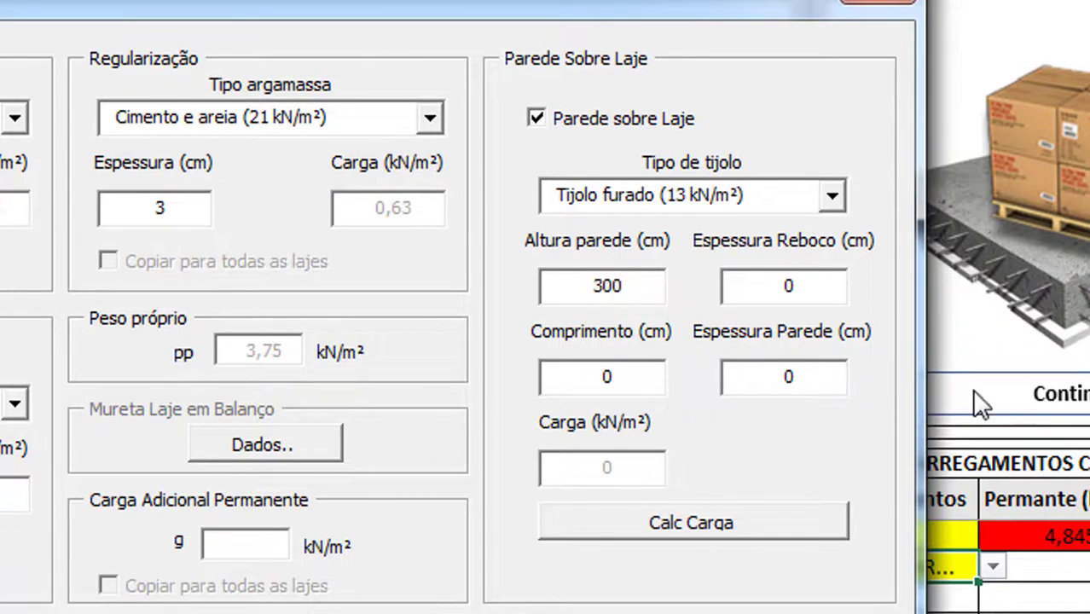
click(744, 295)
text(1,5)
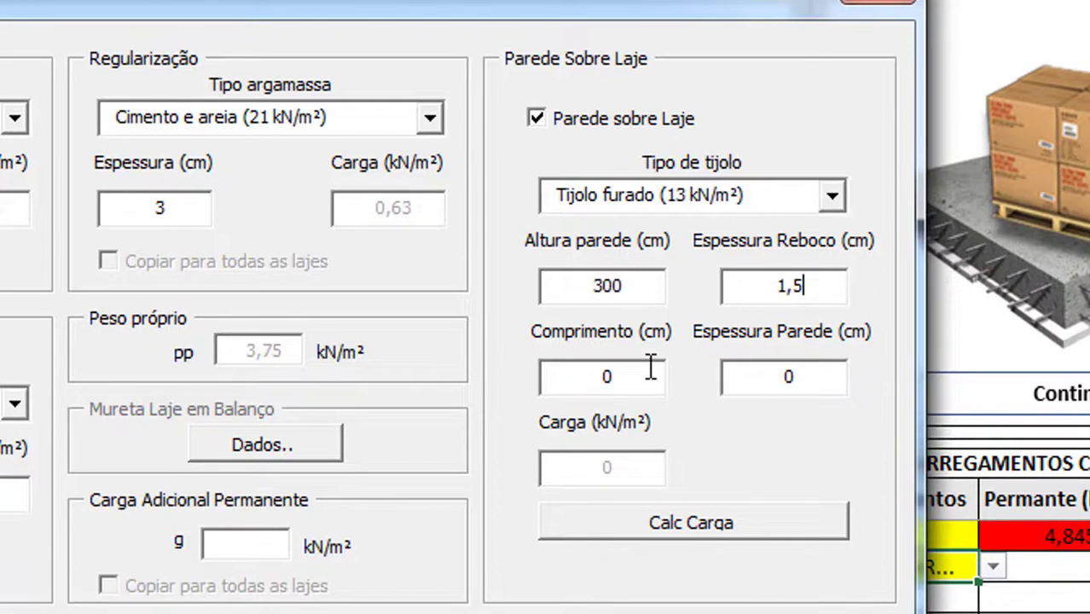
drag(641, 377, 568, 365)
text(500)
drag(793, 375, 761, 372)
click(697, 533)
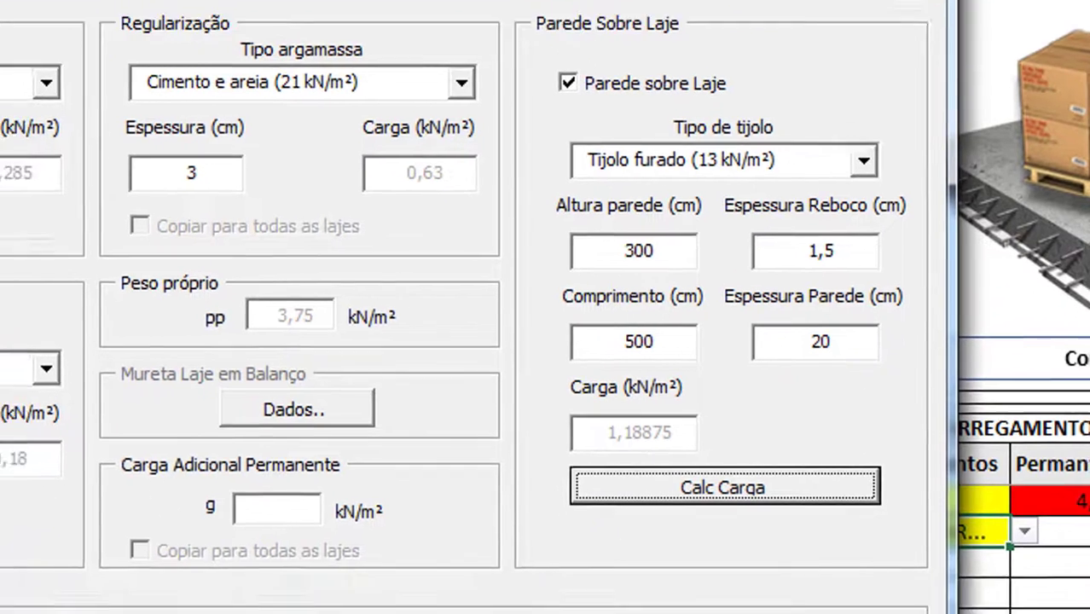
Set L2's usage to Clubes: Sala de bilhar e banheiro (2 kN/m²) and confirm
click(552, 345)
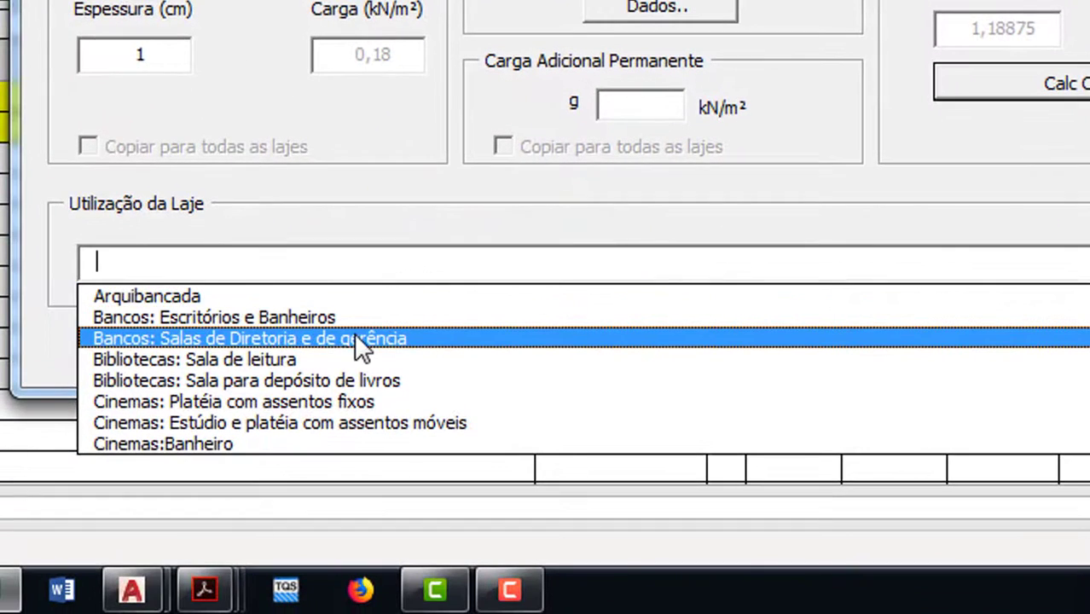
scroll(529, 358, down, 2)
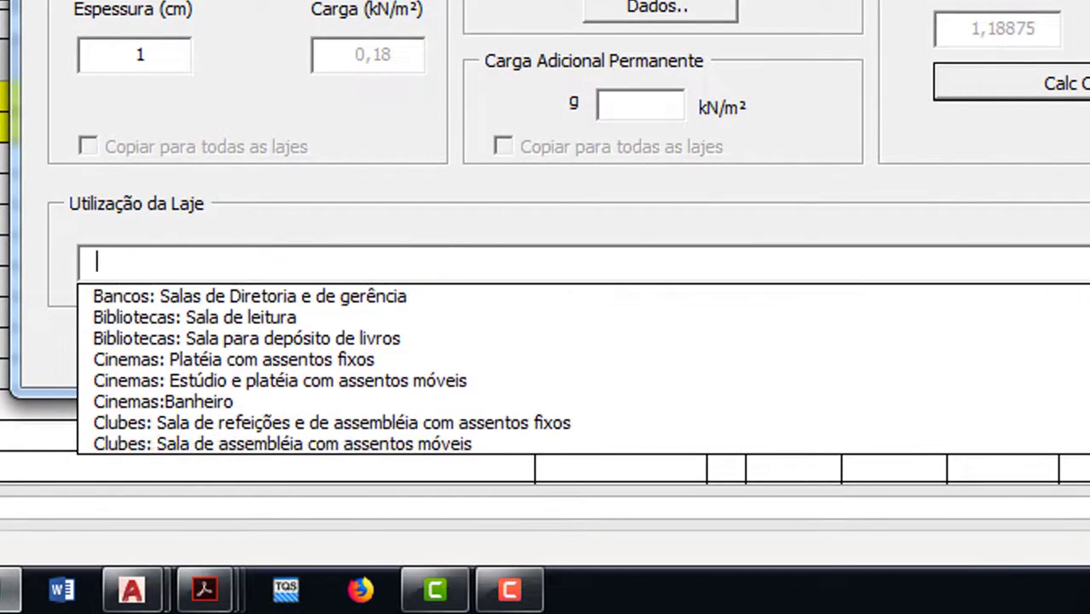
click(528, 359)
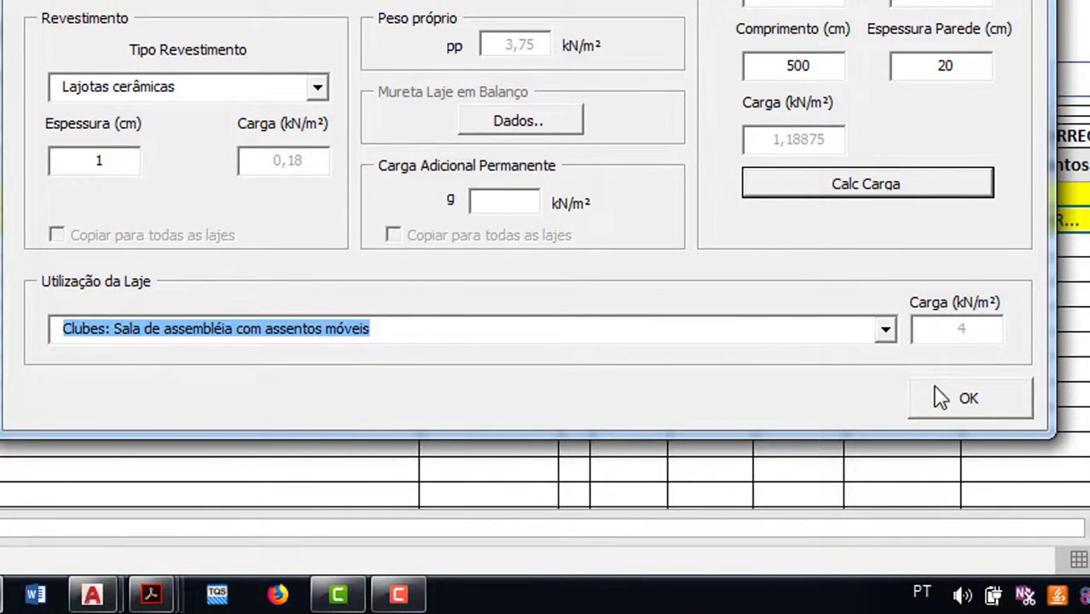
click(886, 329)
click(804, 389)
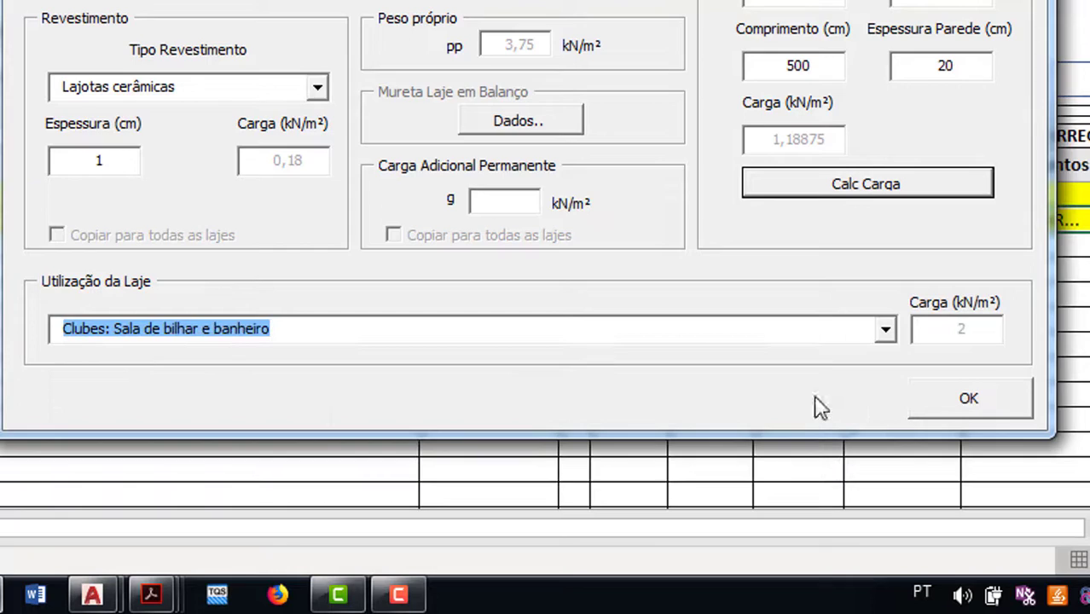
click(963, 407)
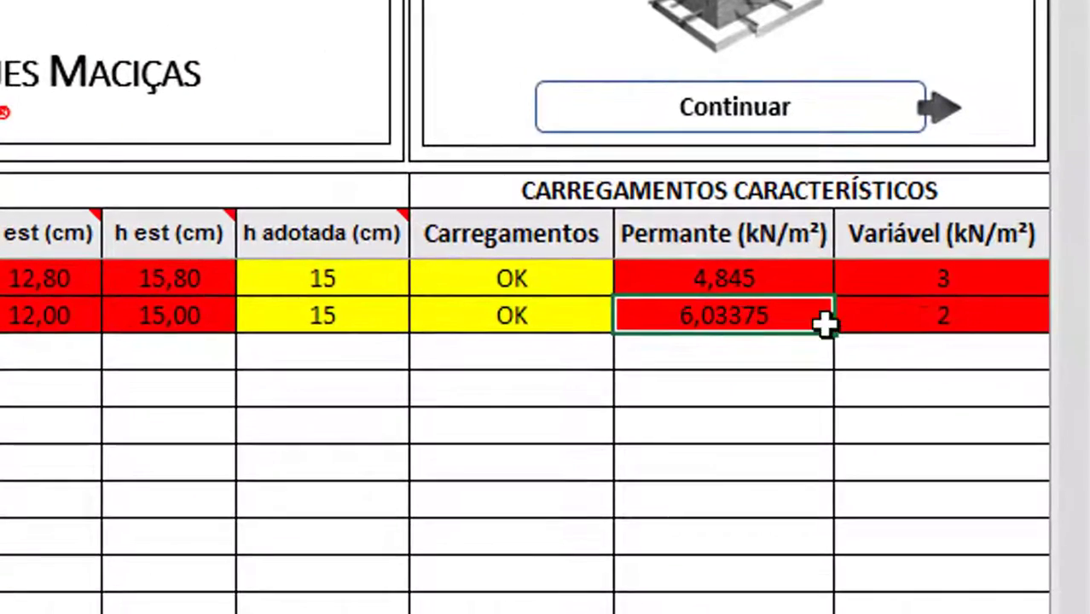
Add slab L3 to the table as a floor slab not in cantilever
click(934, 309)
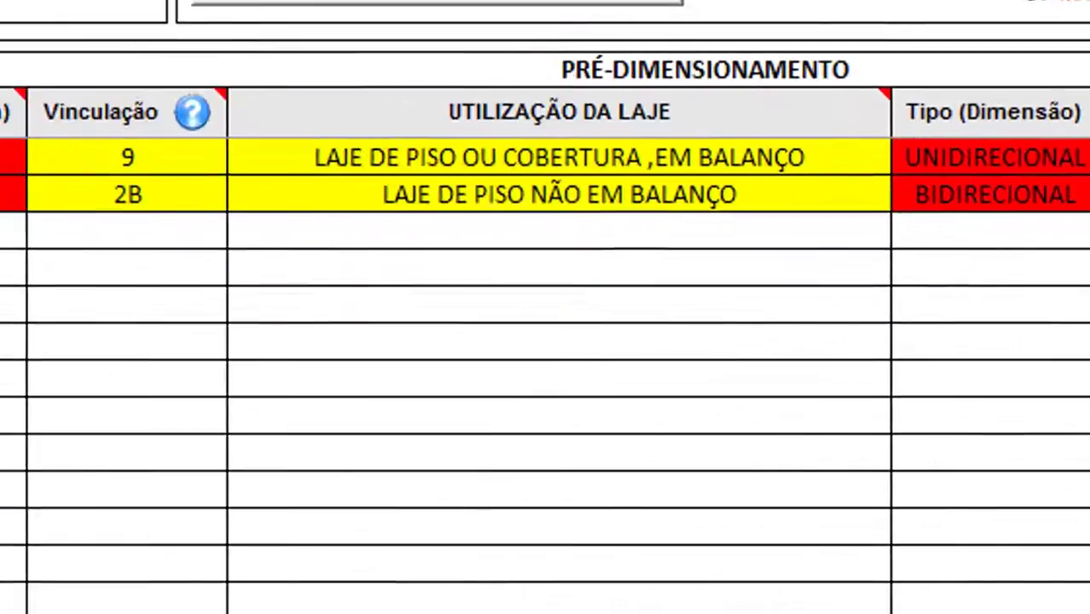
click(57, 203)
click(119, 203)
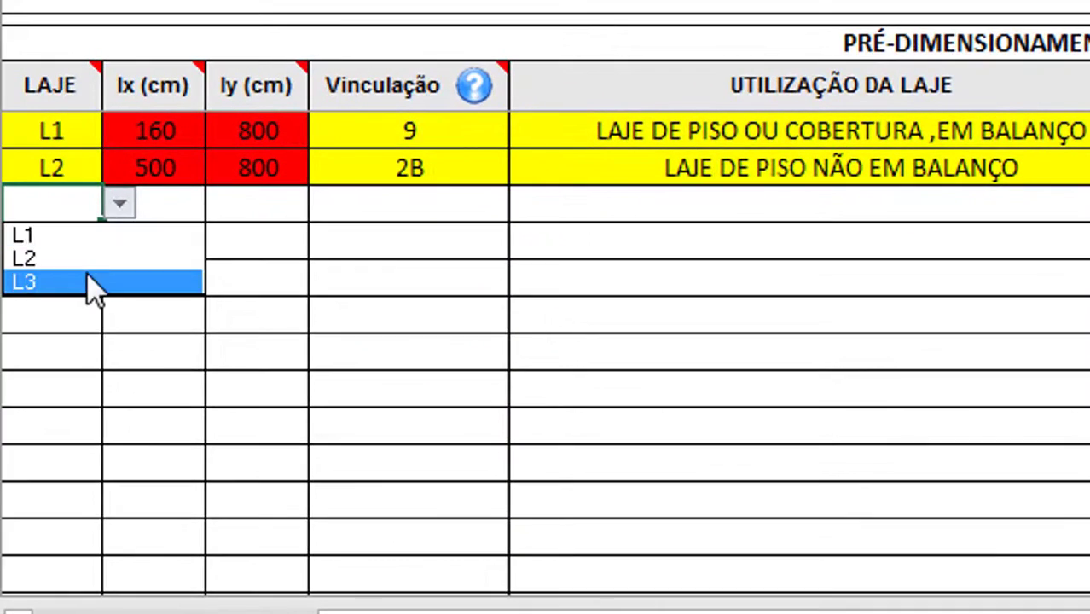
click(86, 273)
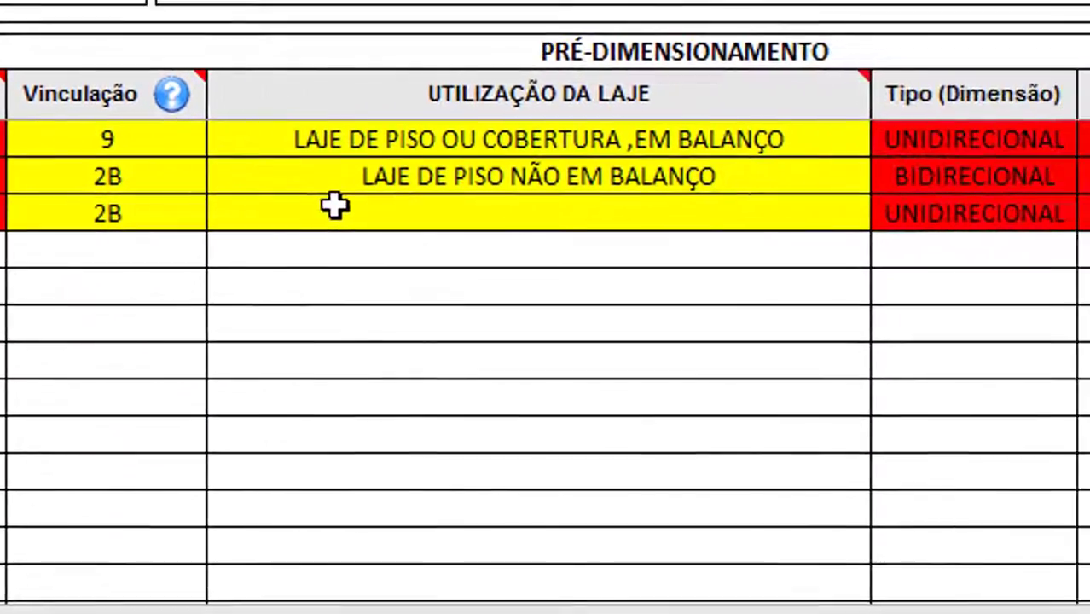
click(333, 207)
key(alt+Down)
click(367, 266)
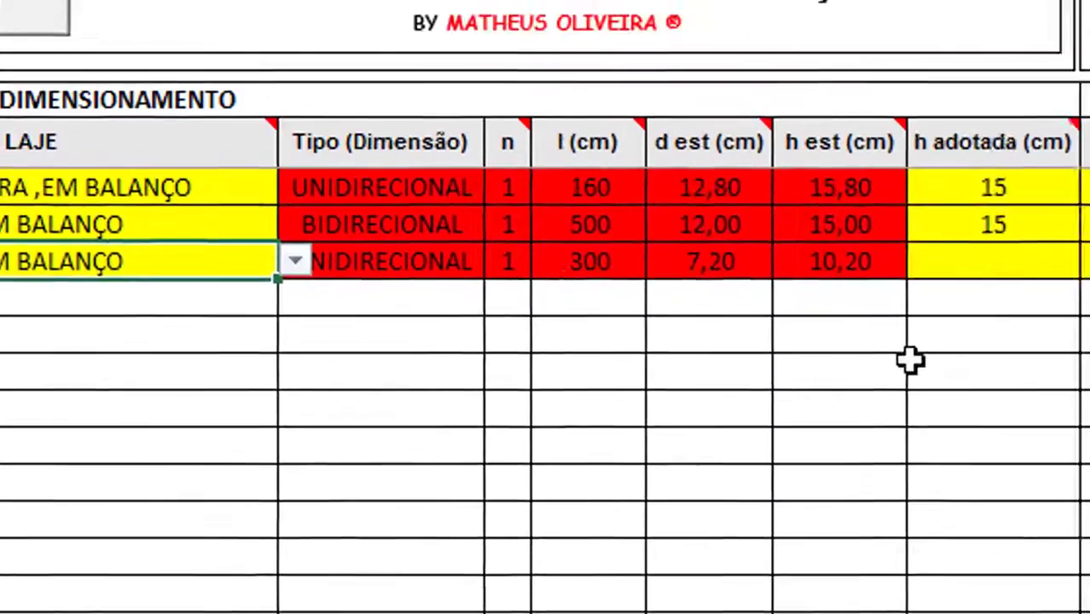
Set L3's adopted thickness to 15 cm
click(986, 265)
key(alt+Down)
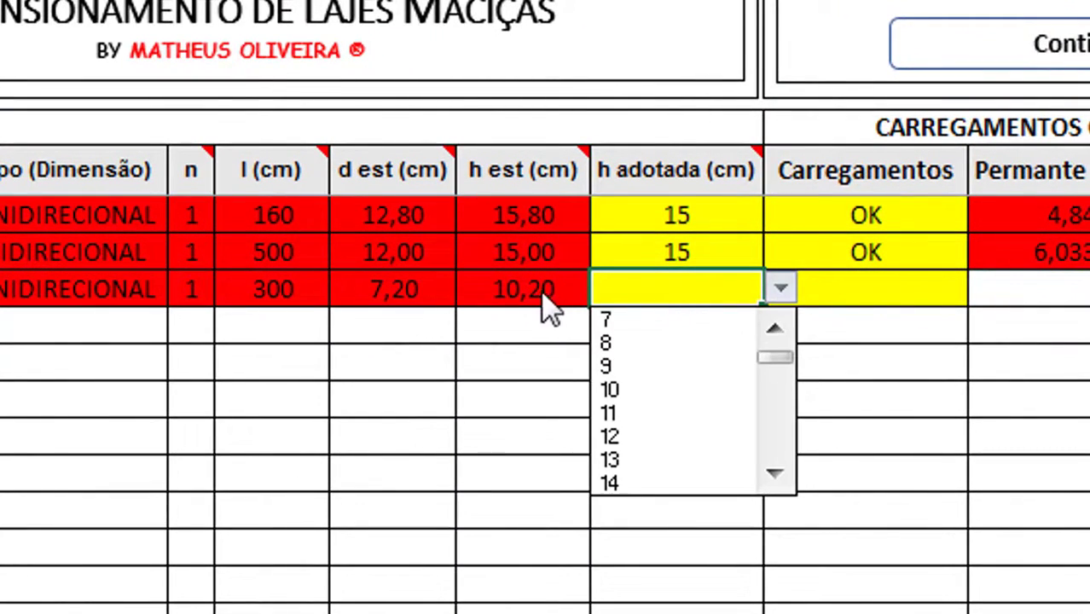
click(776, 475)
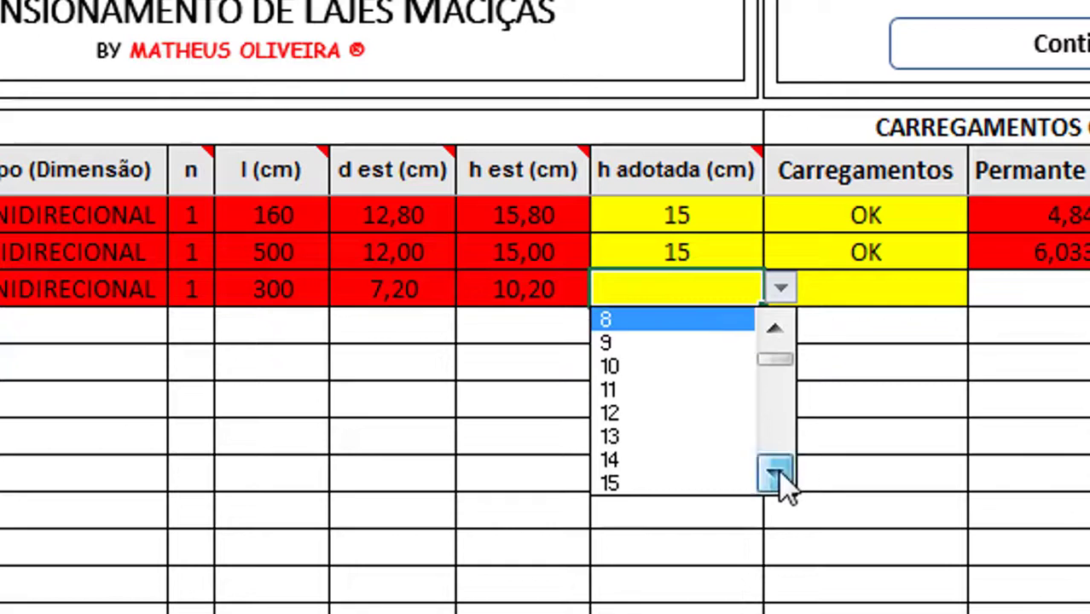
click(776, 476)
click(776, 475)
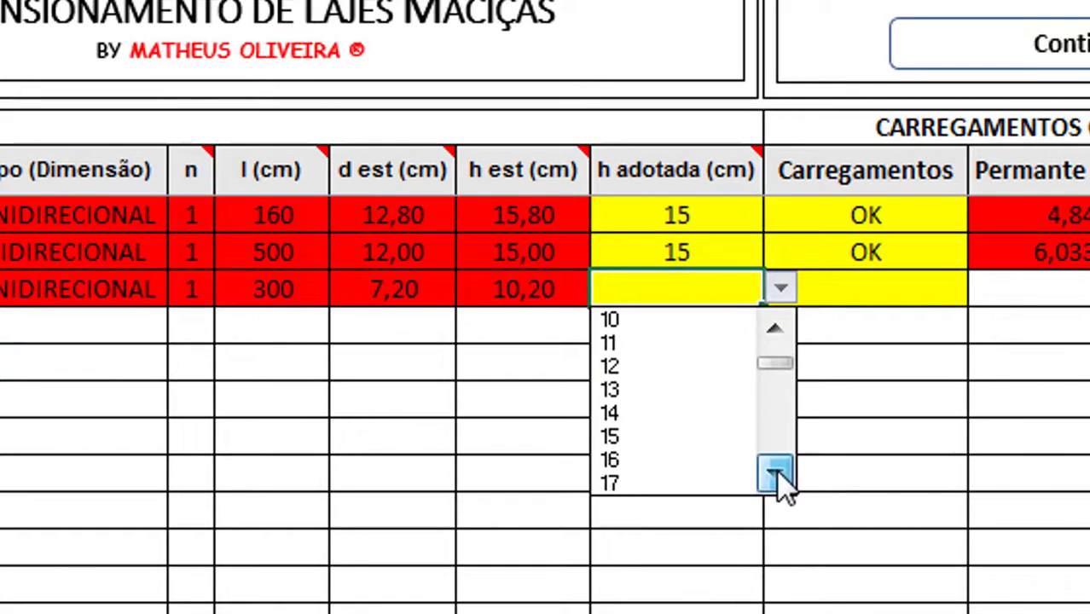
click(636, 435)
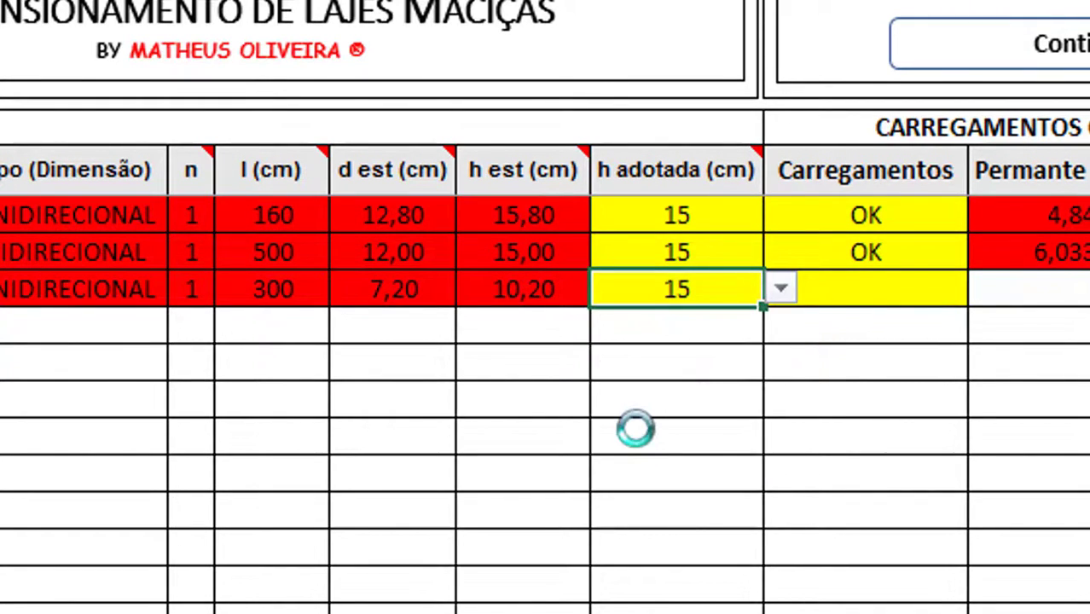
click(835, 291)
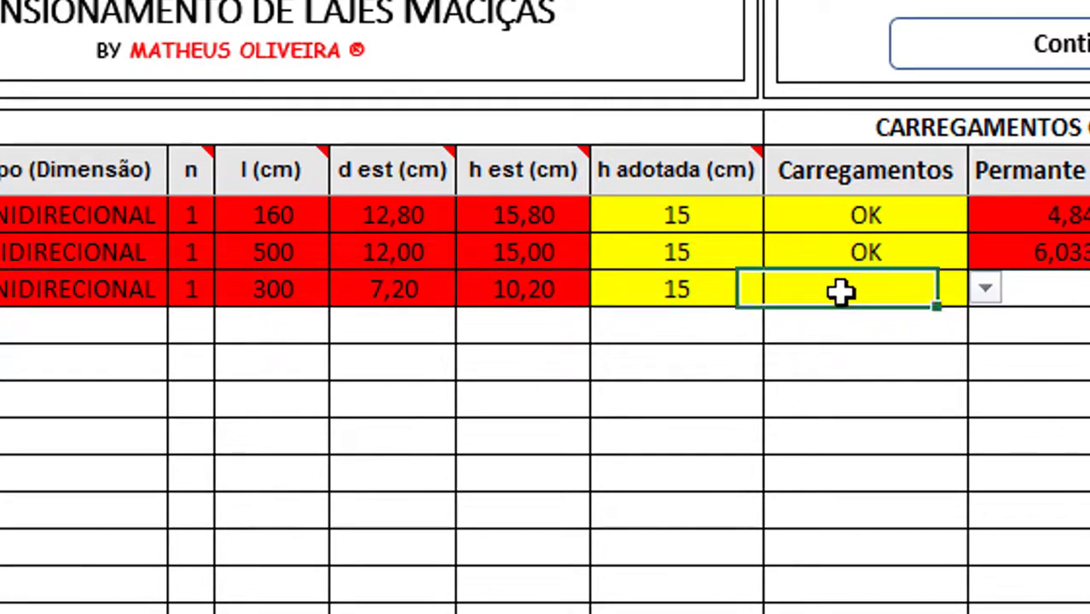
key(alt+Down)
In L3's loads form, choose Bancos: Salas de Diretoria e de gerência (1,5 kN/m²) and confirm
click(852, 321)
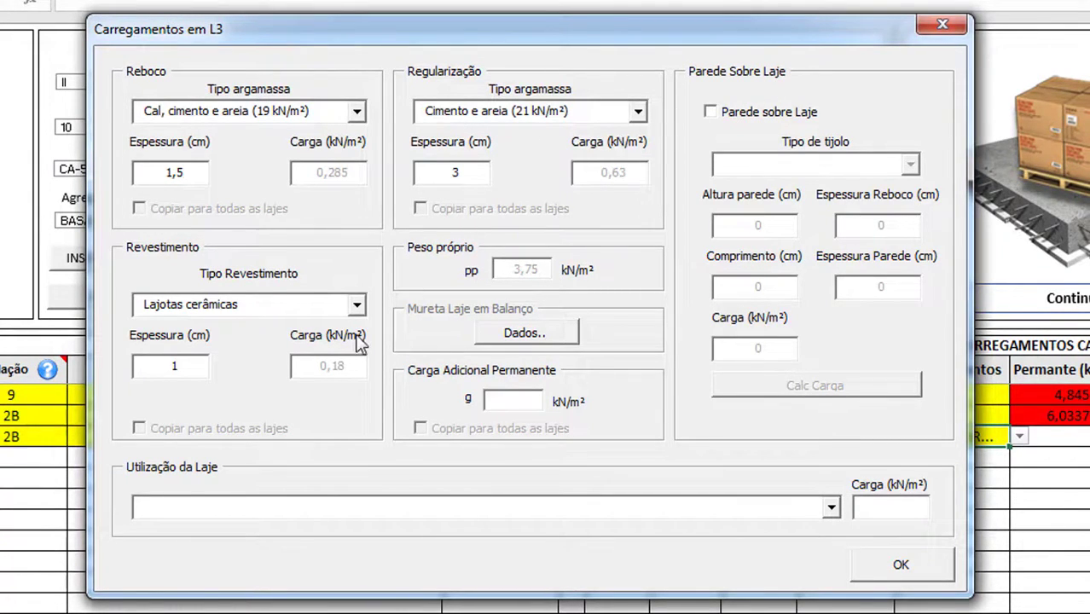
click(335, 516)
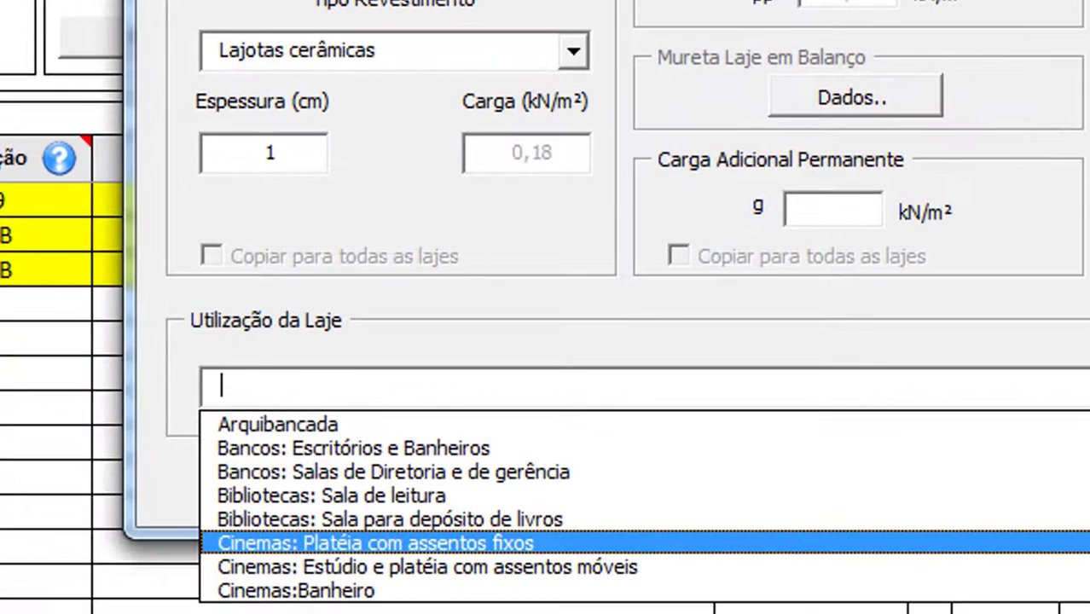
scroll(645, 506, down, 5)
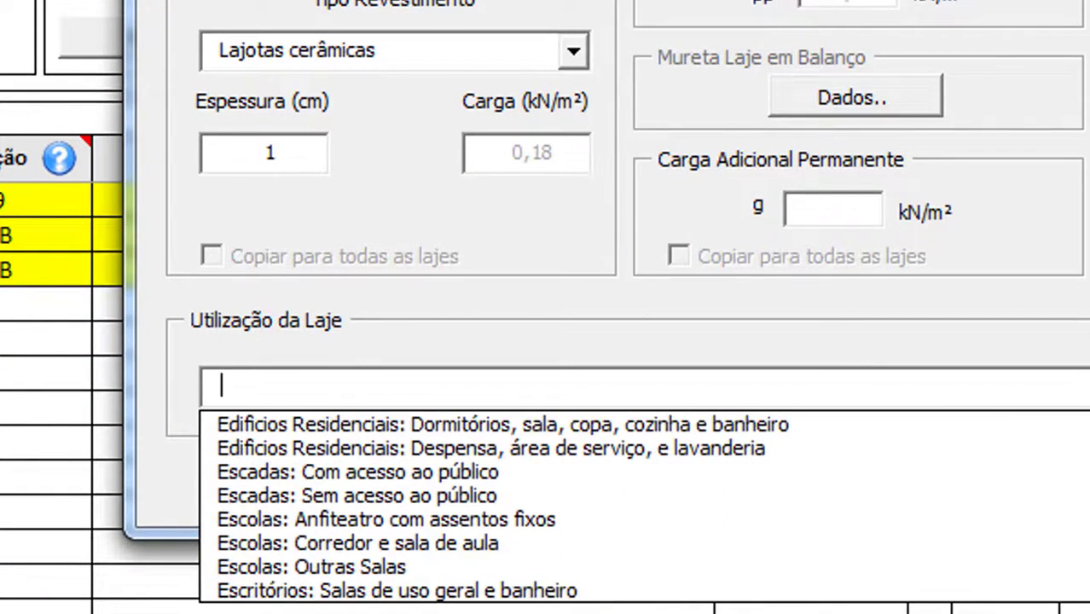
scroll(762, 528, up, 1)
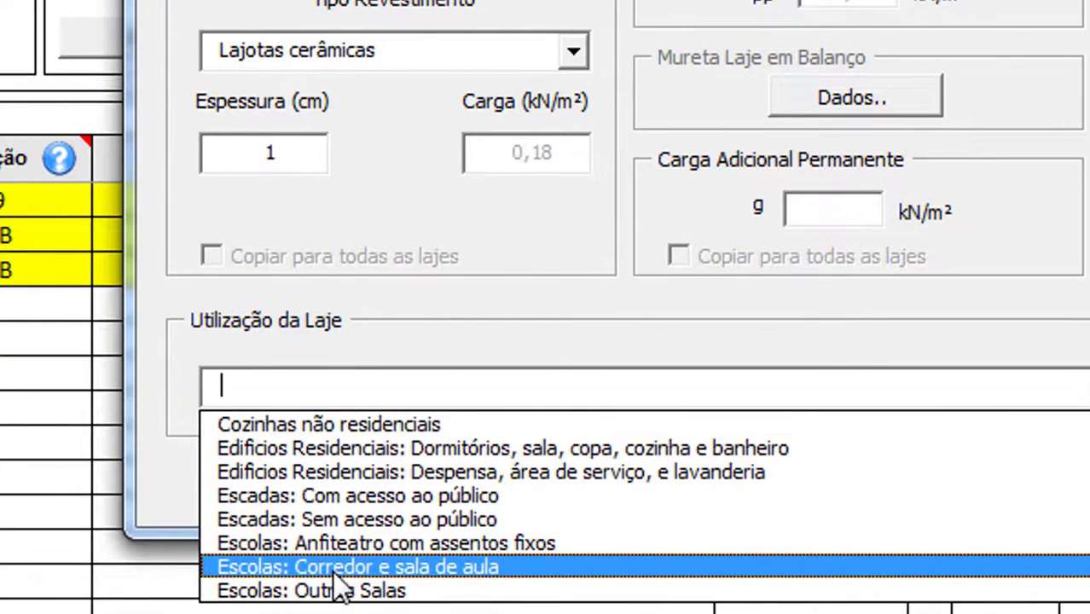
scroll(1089, 431, up, 3)
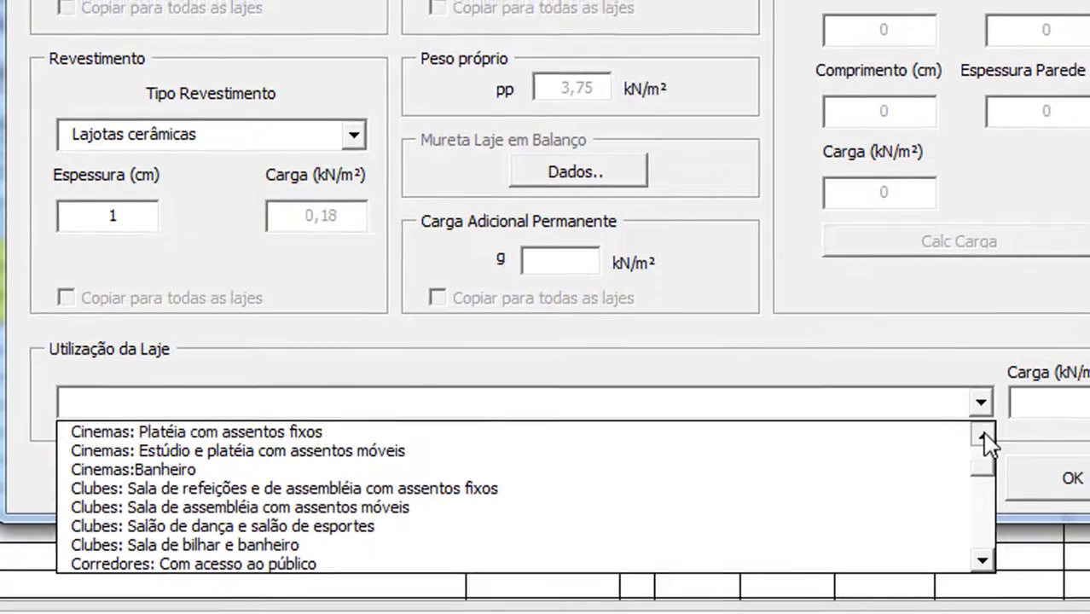
click(983, 437)
click(983, 437)
click(984, 437)
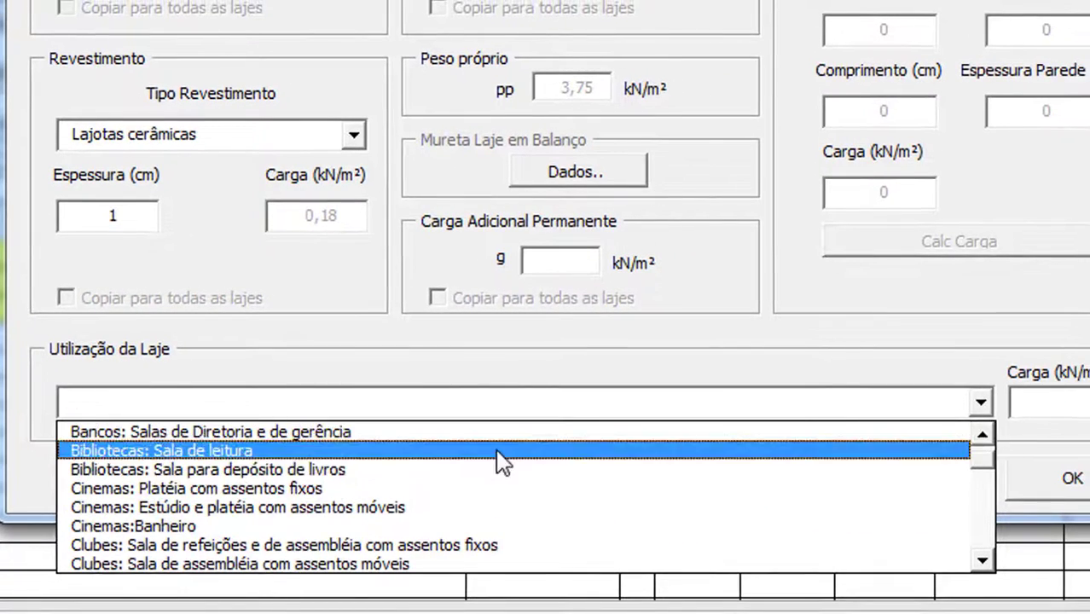
click(614, 435)
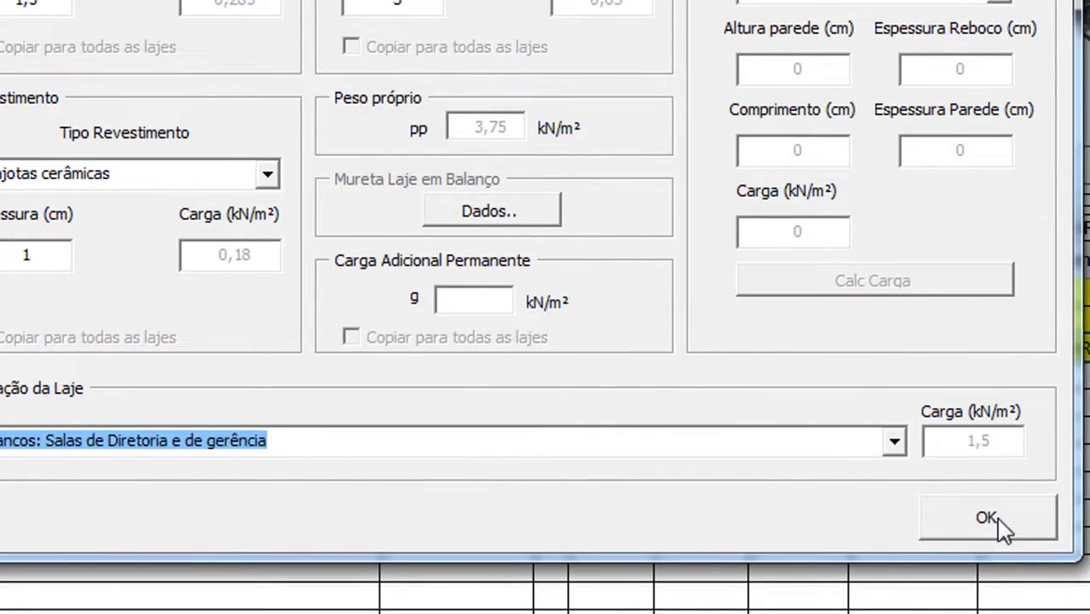
click(989, 521)
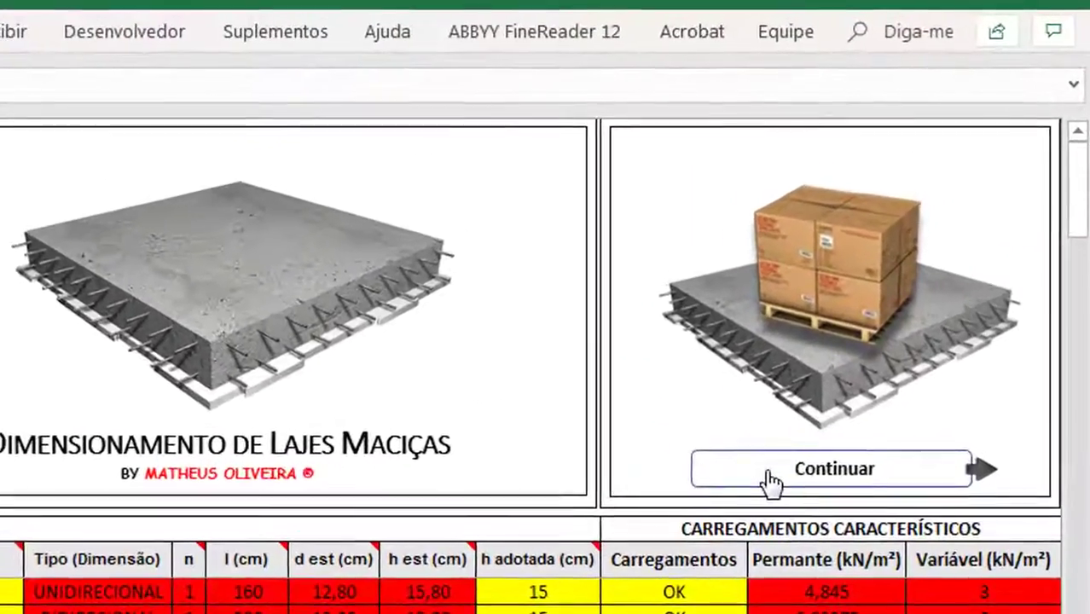
Run Continuar to compute shears and moments for L1–L3, dismissing the SUCESSO! message
click(917, 289)
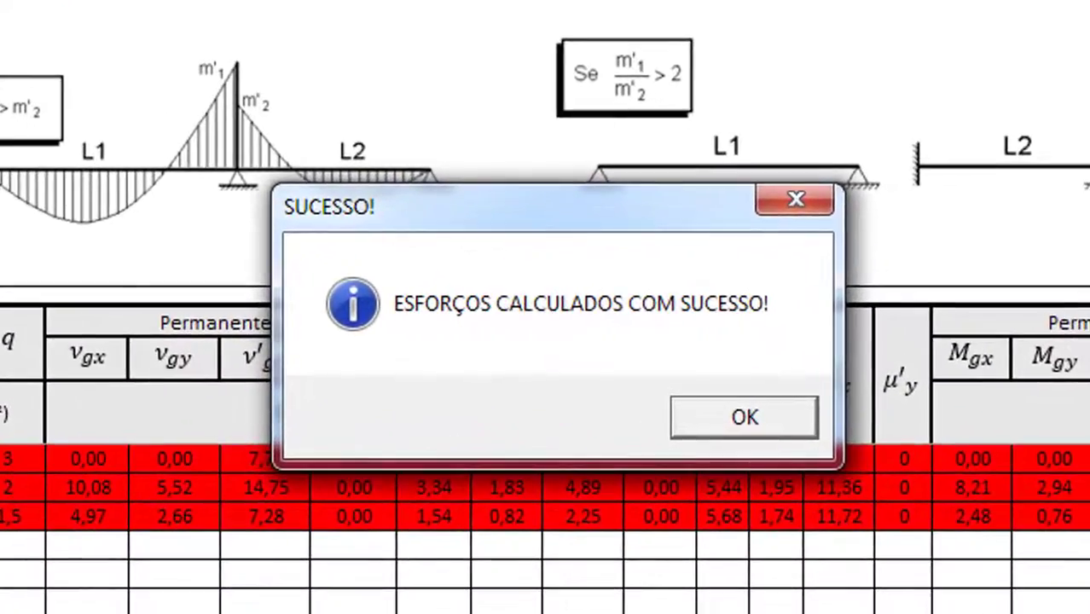
click(745, 418)
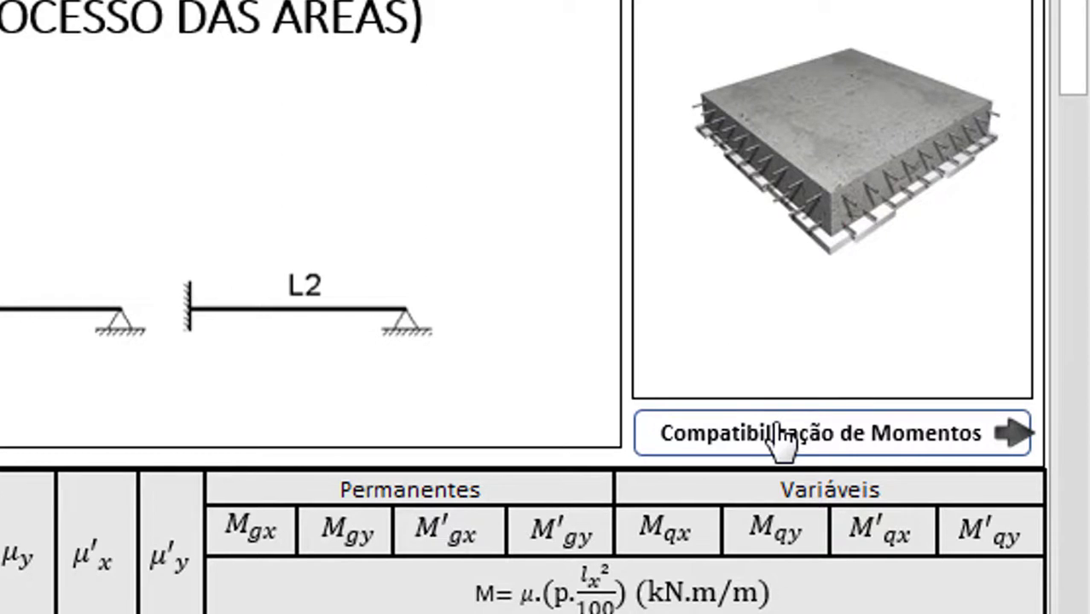
Run the moment compatibility check and read its list of restraints to remove
click(895, 439)
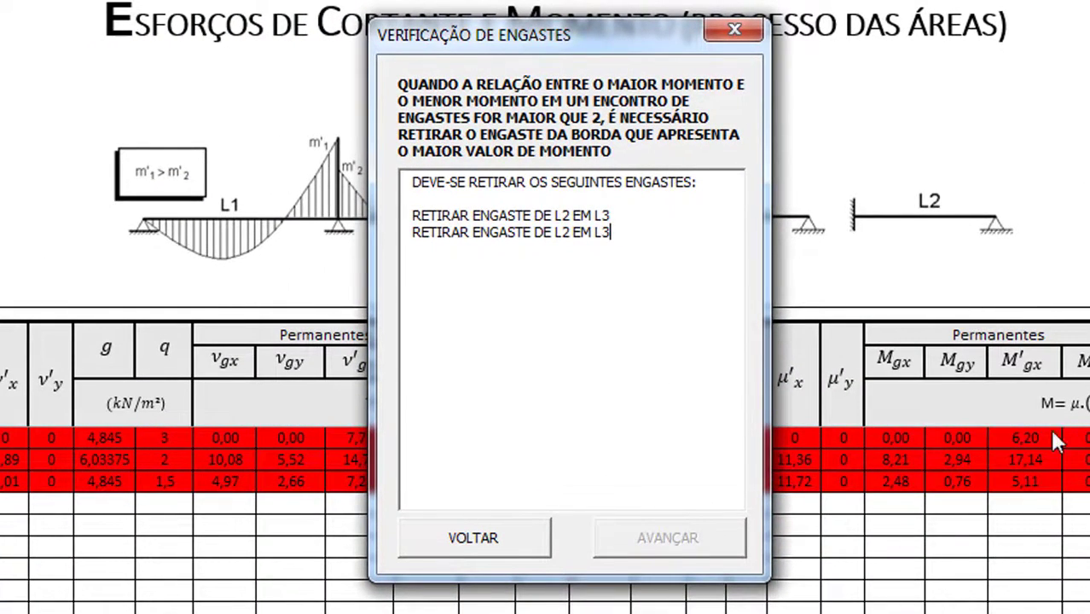
drag(733, 219, 437, 165)
drag(648, 248, 443, 190)
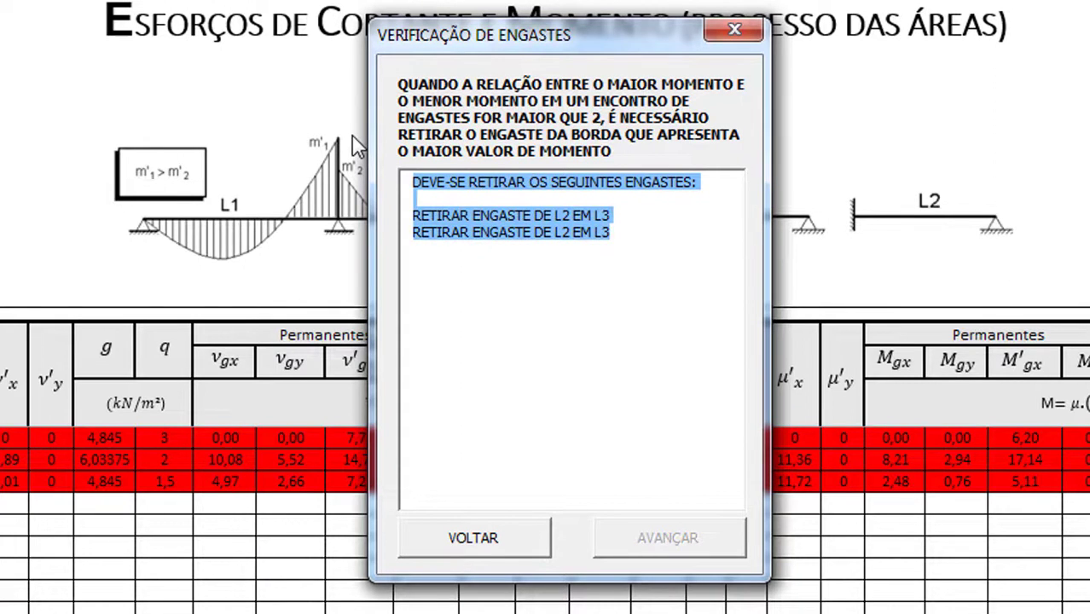
drag(607, 25, 834, 252)
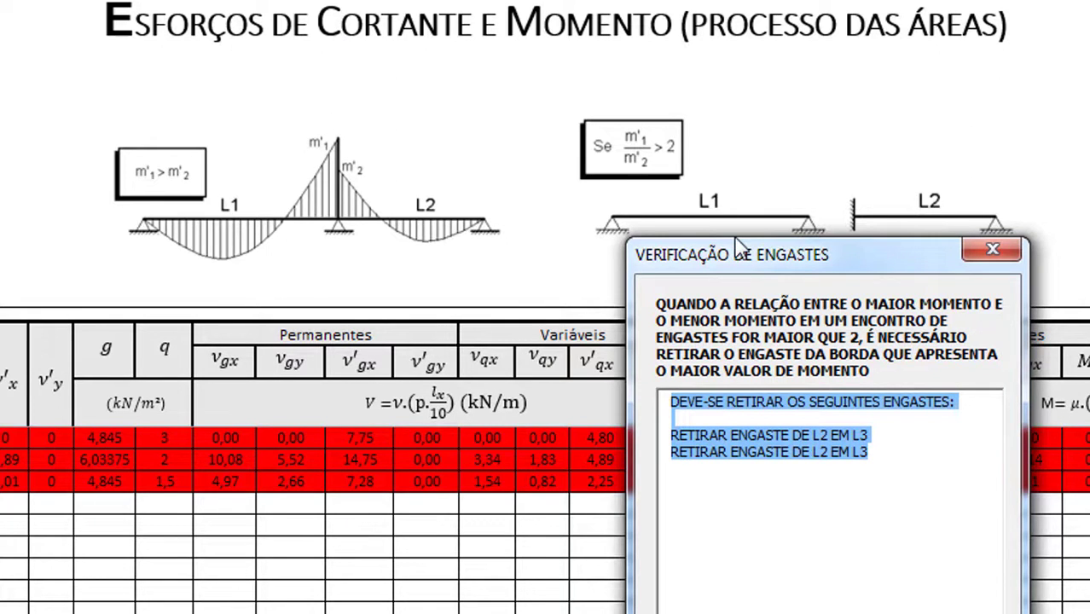
drag(792, 270, 756, 121)
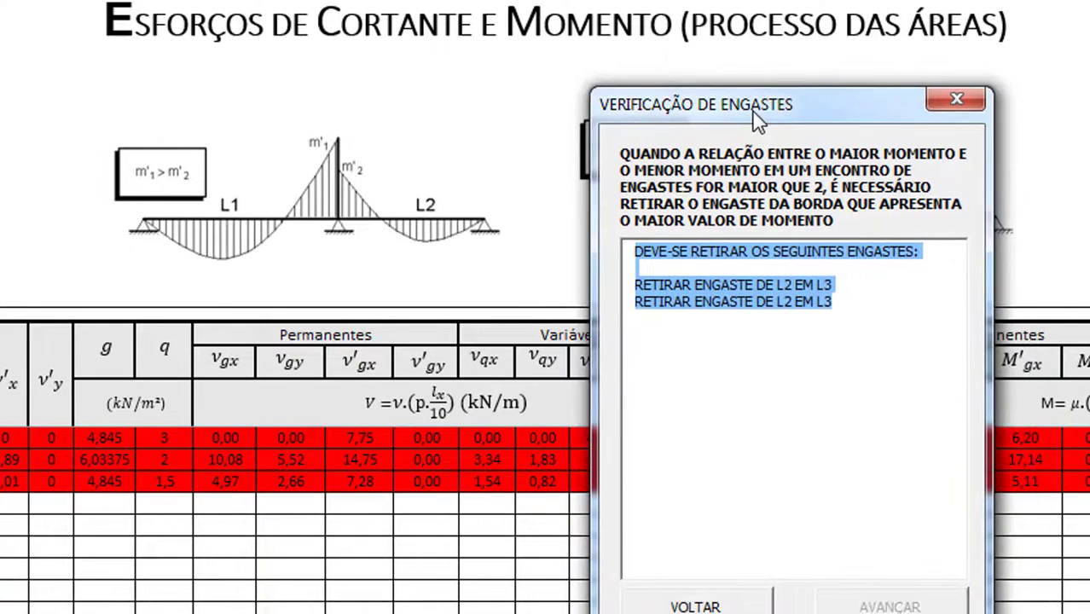
Highlight 'L2 EM L3' in the Verificação de Engastes message, then close the window
click(759, 290)
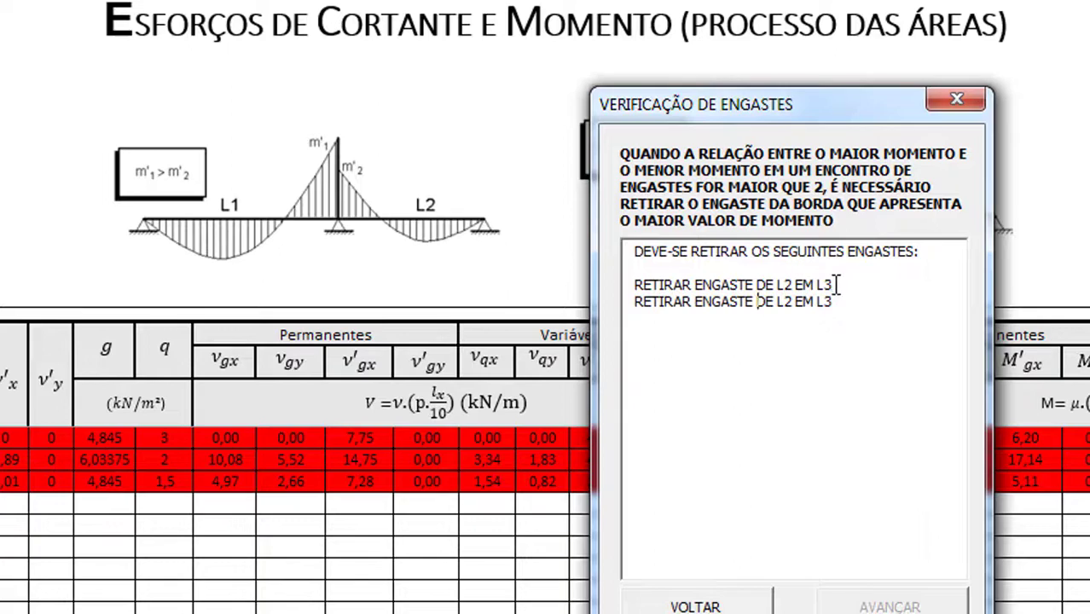
drag(837, 285, 783, 285)
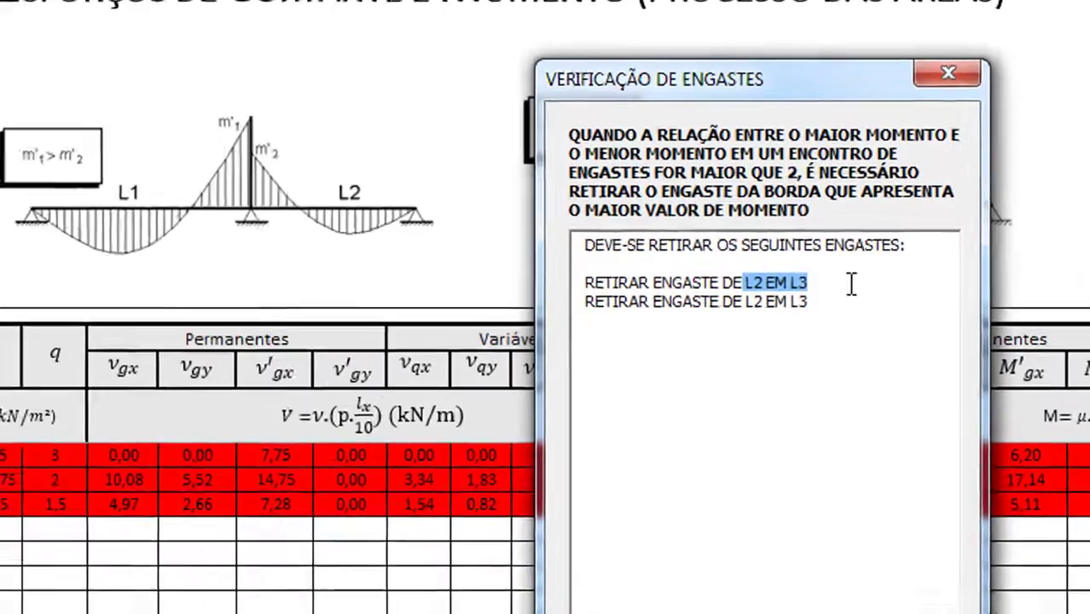
click(840, 286)
click(778, 288)
shift+click(736, 277)
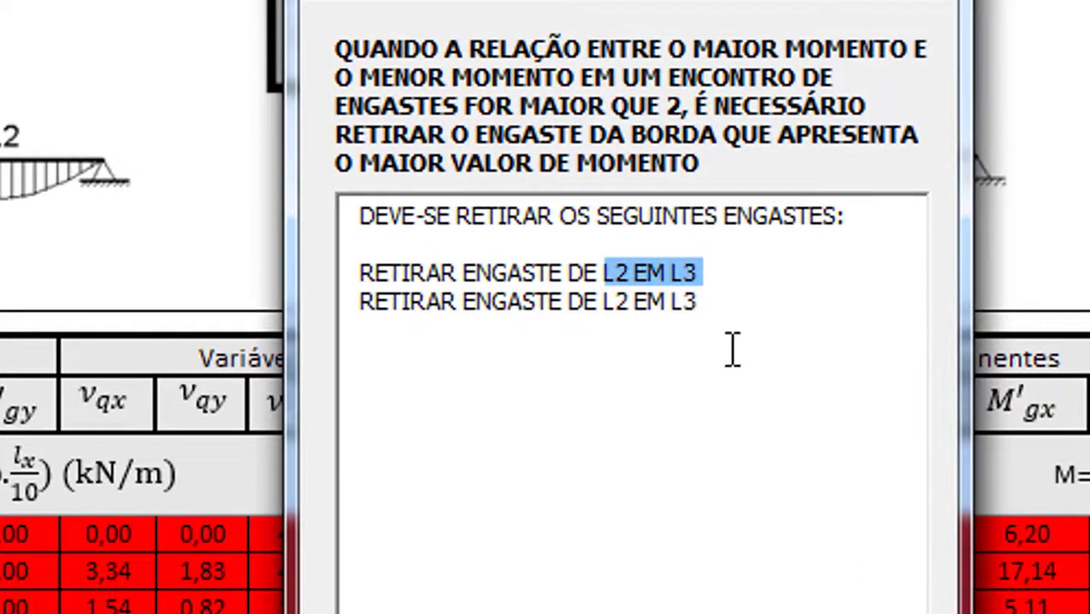
click(851, 54)
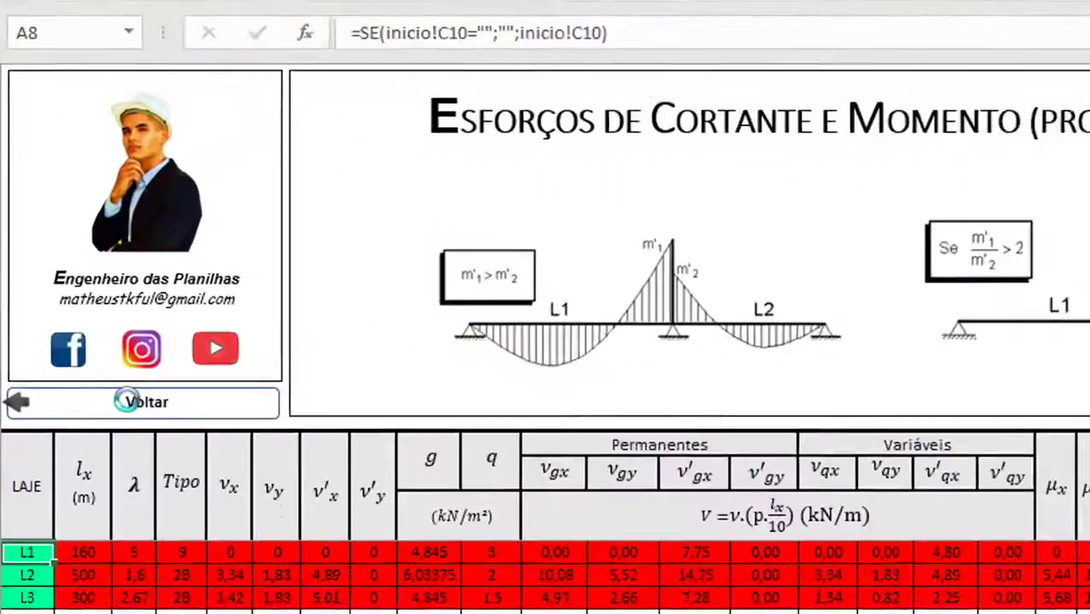
Return to the start sheet, select slab L2 in the restraints form and clear its restraints
click(134, 401)
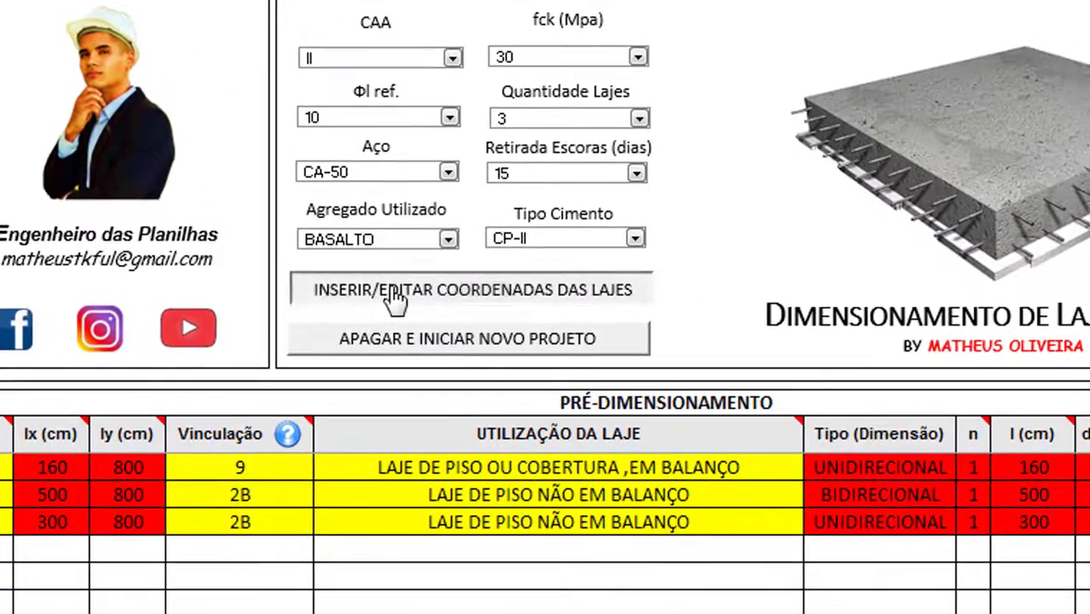
click(437, 361)
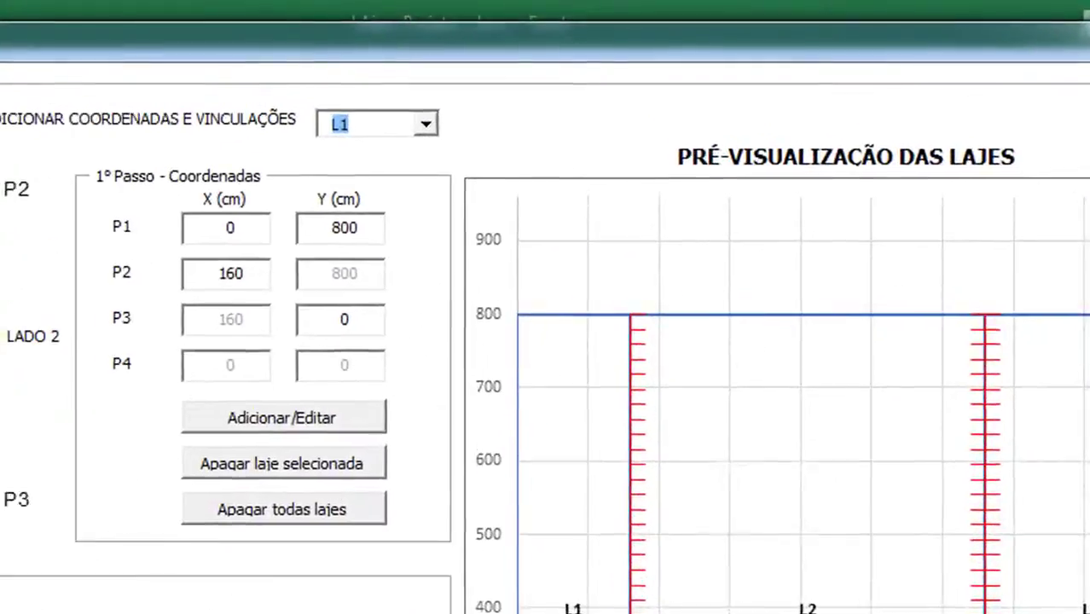
click(424, 125)
click(376, 172)
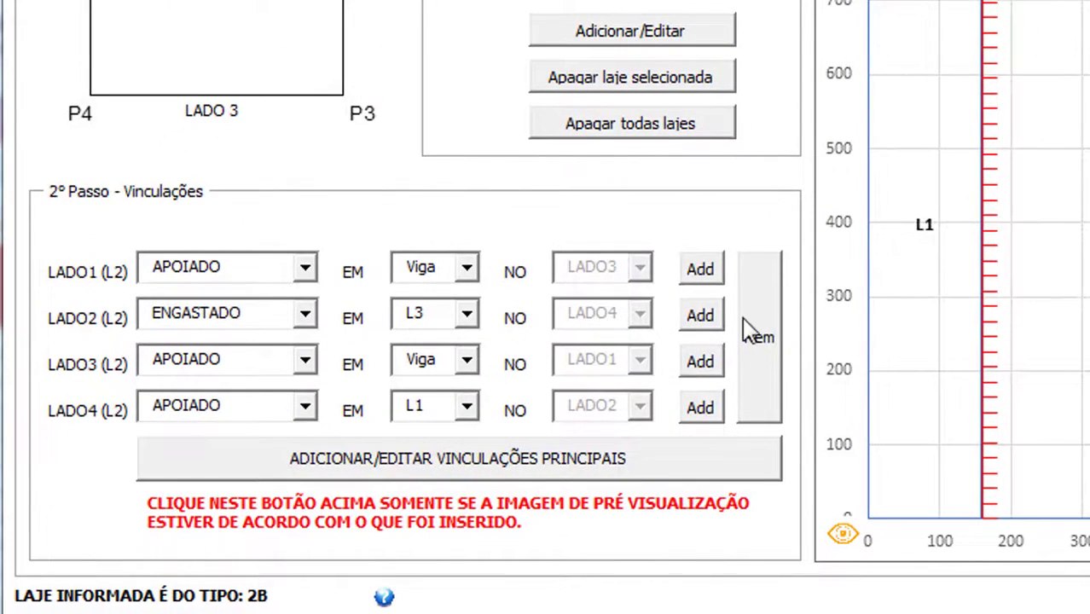
click(748, 331)
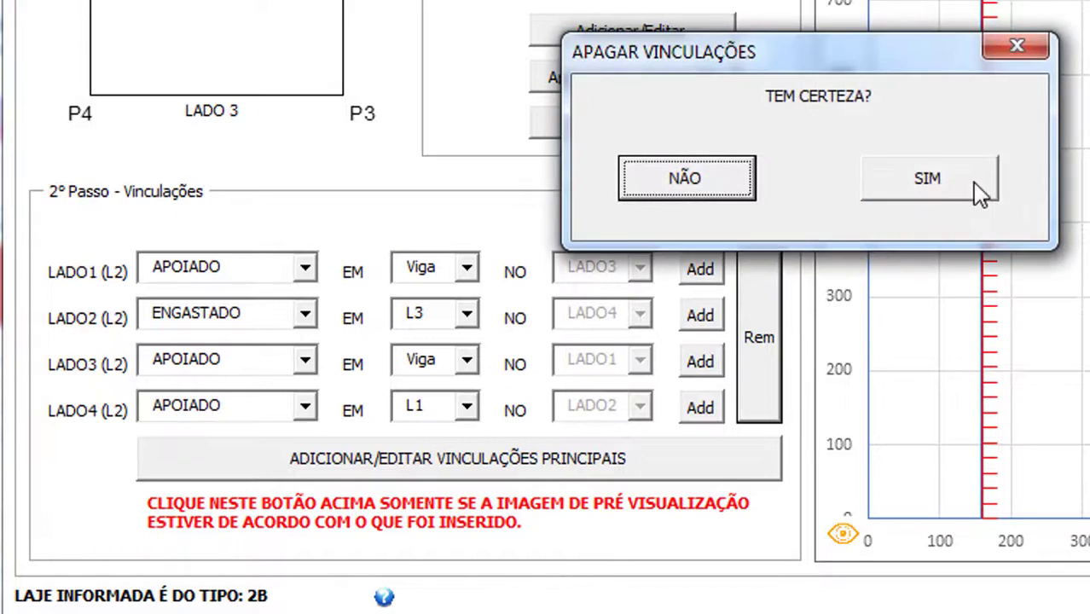
click(977, 192)
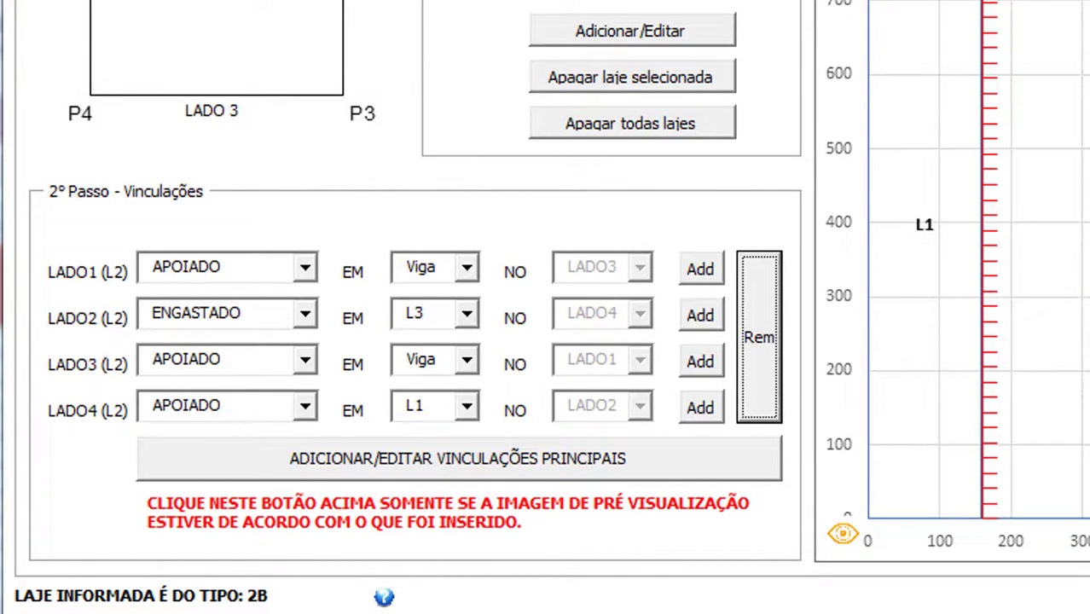
Record L2 side 1, and set side 2 as APOIADO on L3 and record it
click(708, 275)
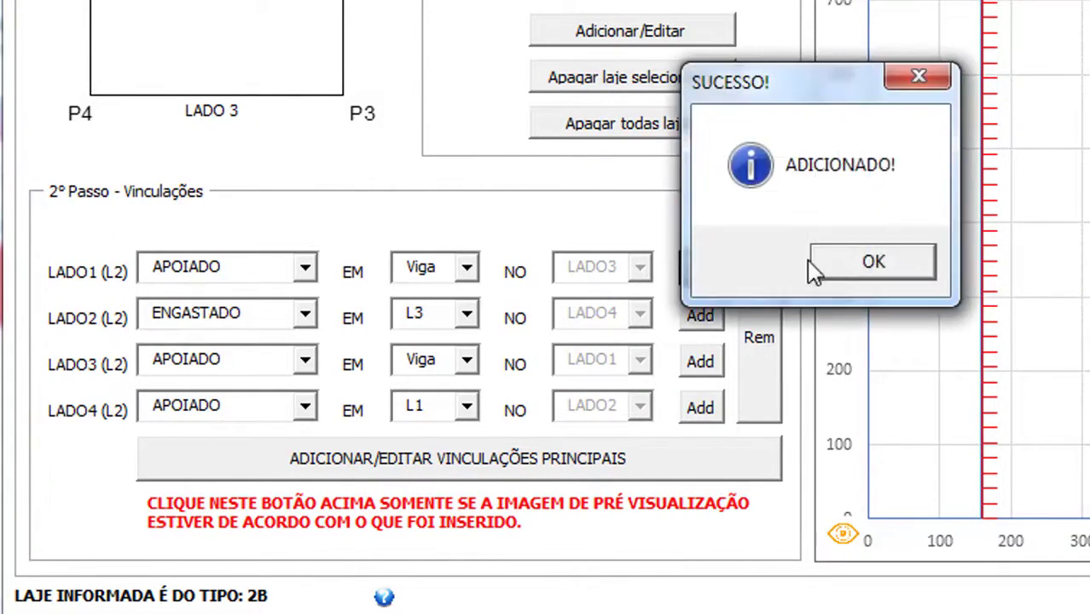
click(866, 266)
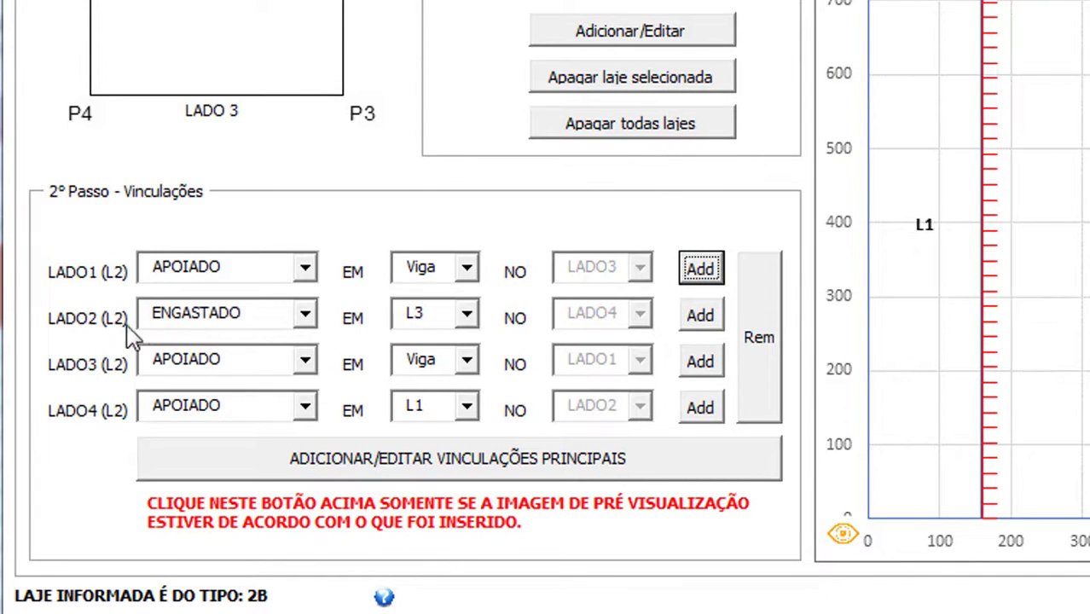
click(305, 316)
click(254, 362)
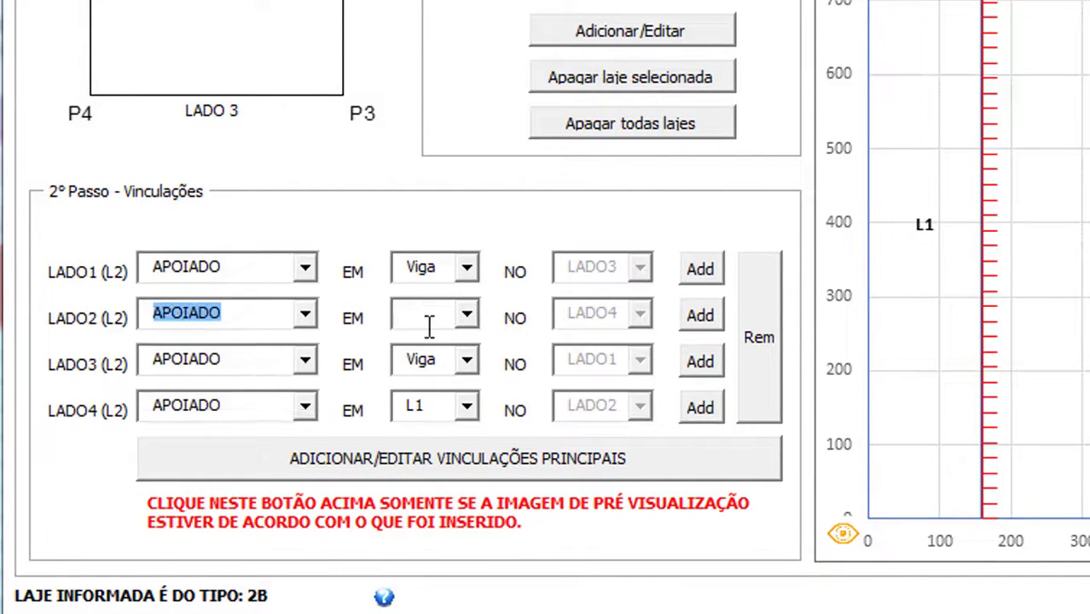
click(468, 316)
click(453, 381)
click(699, 318)
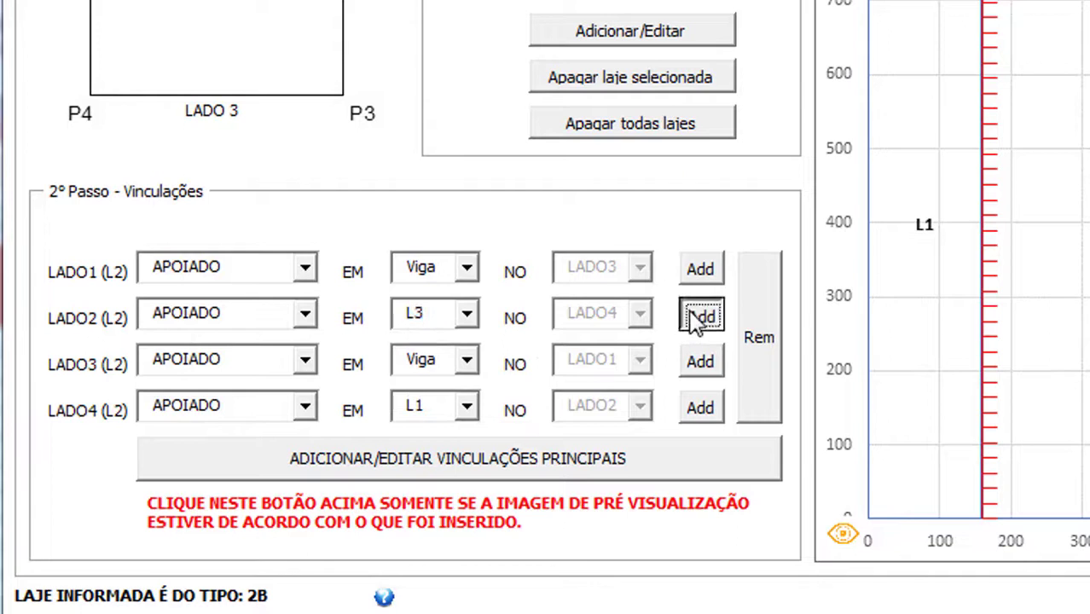
click(879, 263)
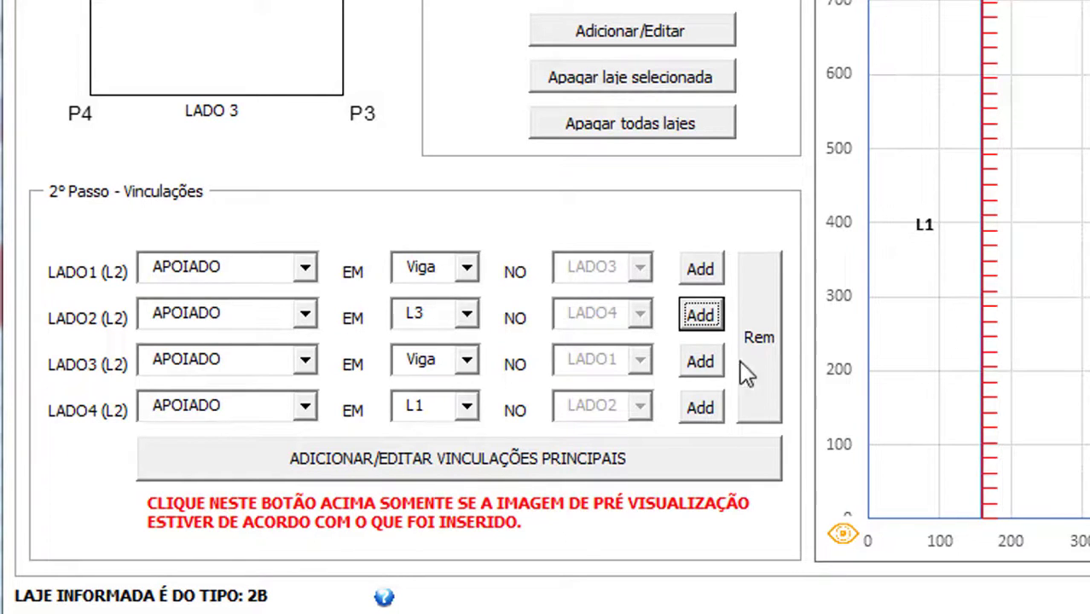
Record L2 sides 3 and 4, then submit all main slab restraints
click(701, 362)
click(841, 260)
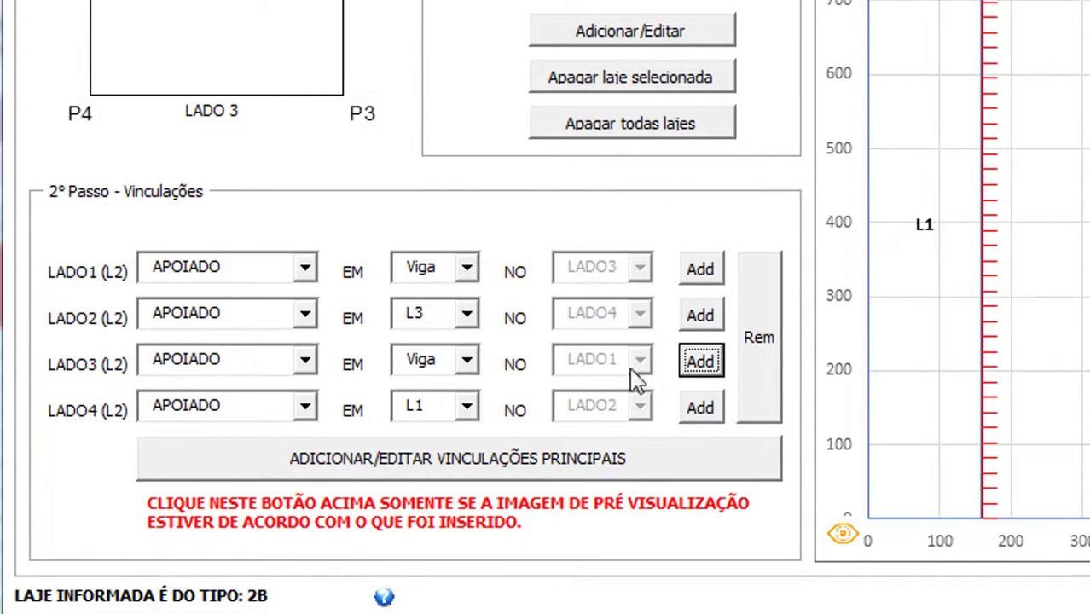
click(707, 413)
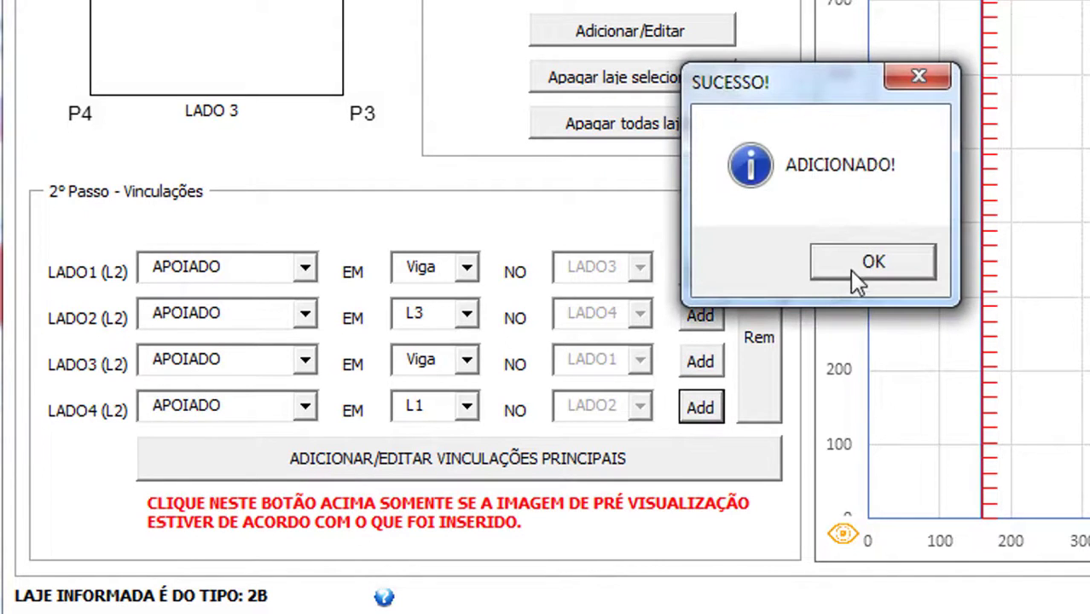
click(838, 267)
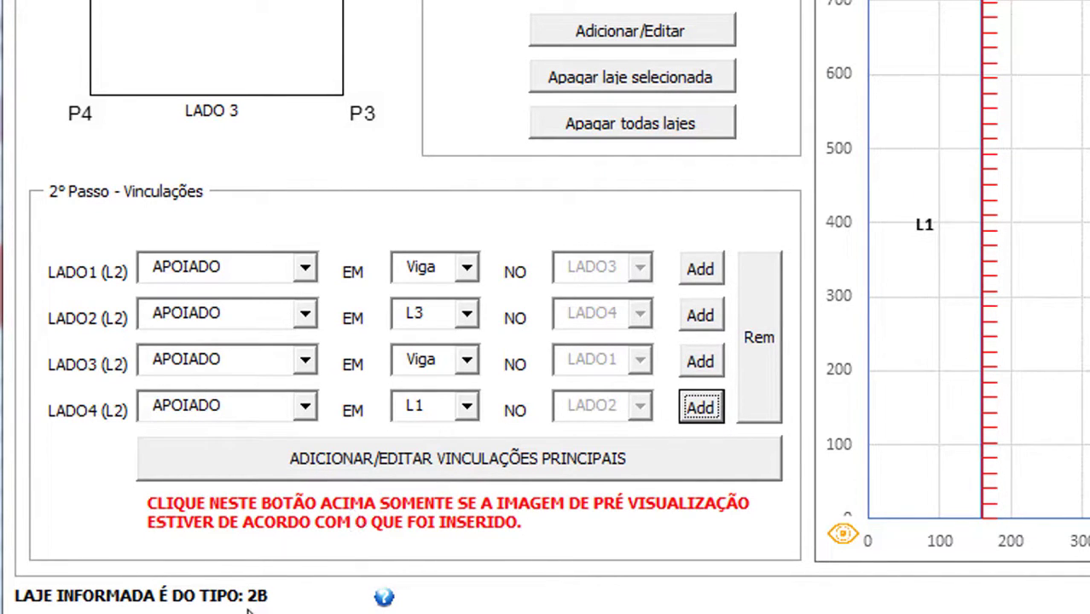
click(347, 462)
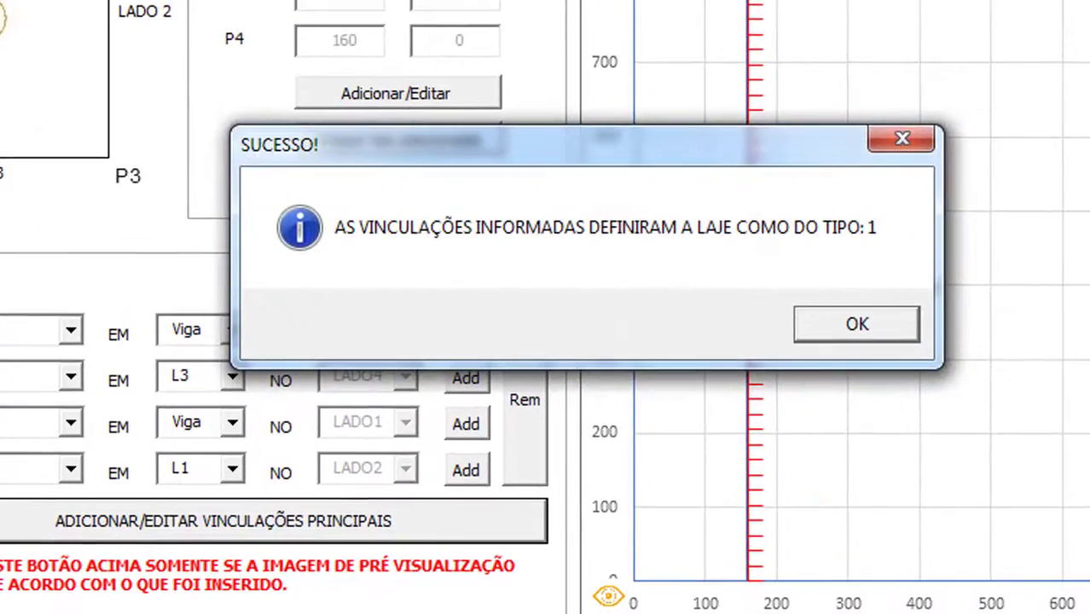
click(849, 322)
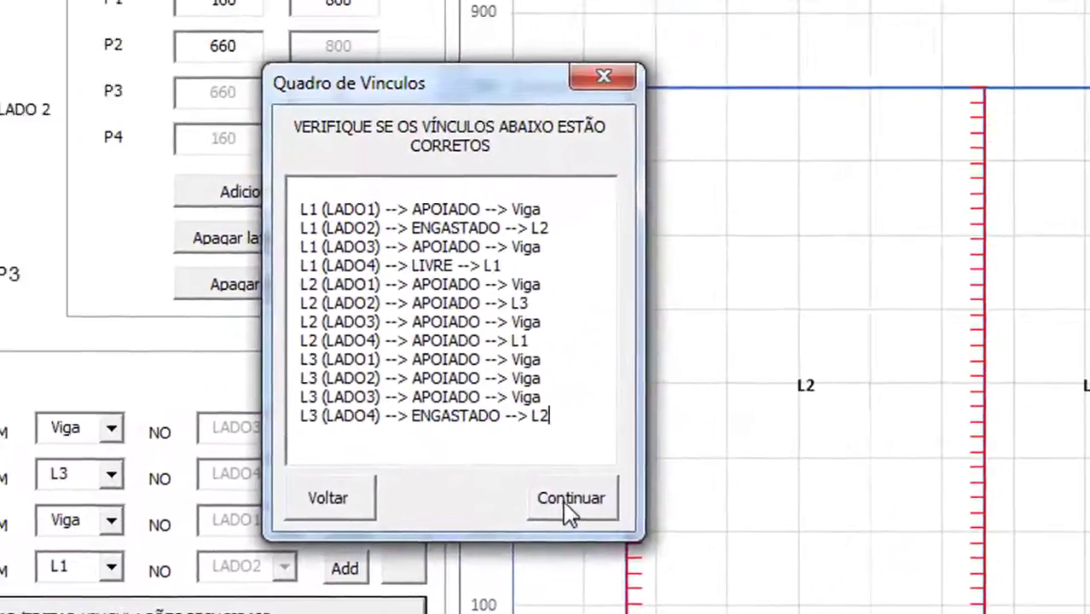
Accept the Quadro de Vínculos summary and re-pick L2 in the LAJE dropdown
click(570, 504)
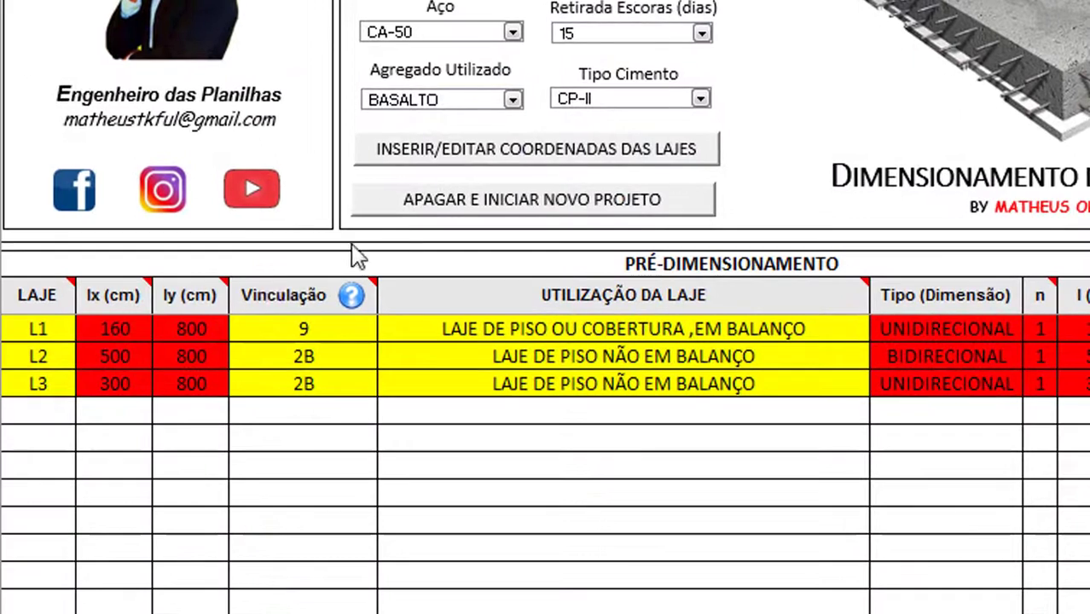
click(26, 331)
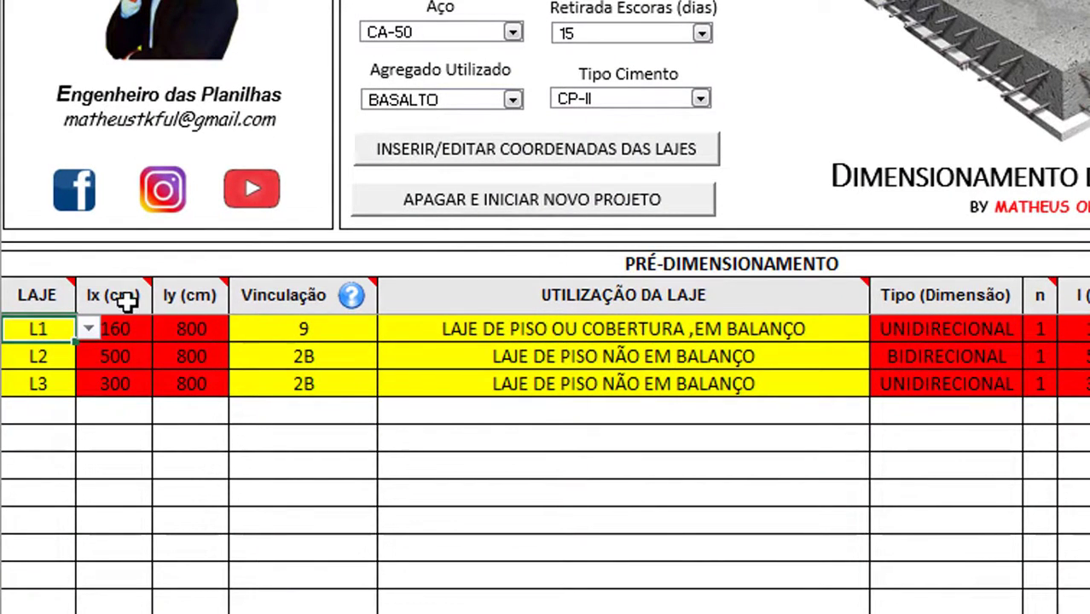
click(39, 352)
click(88, 365)
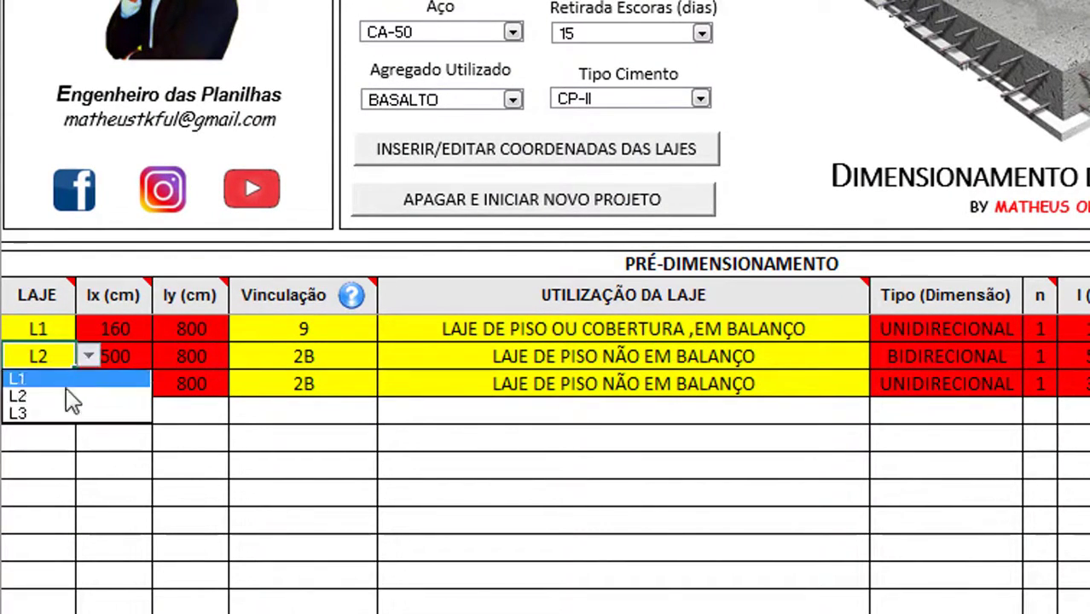
click(69, 396)
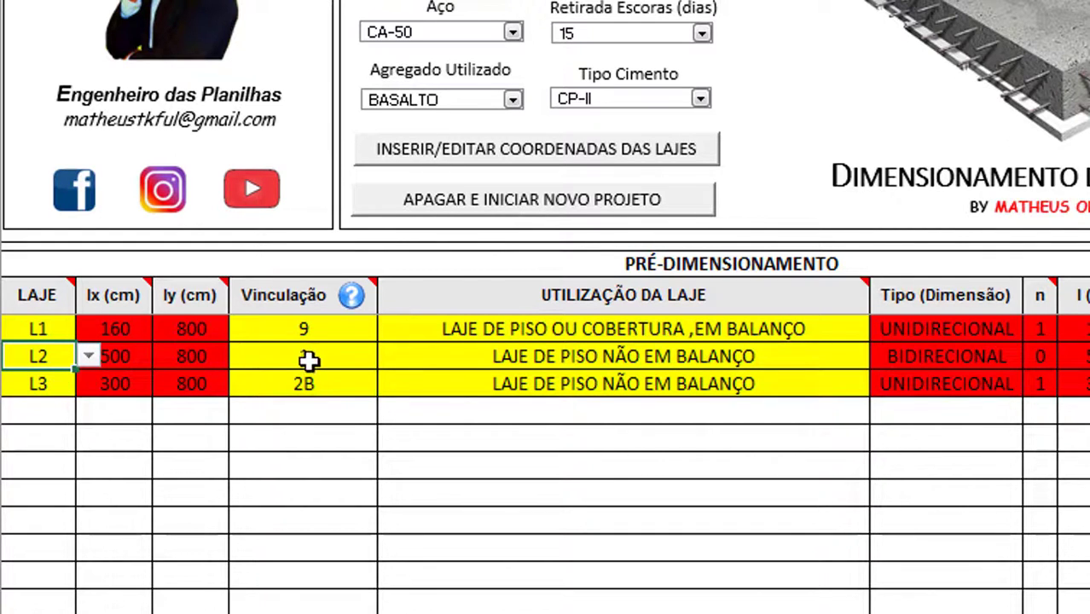
Refresh row L2 through its slab-use, h est, h adotada and Carregamentos cells
click(686, 359)
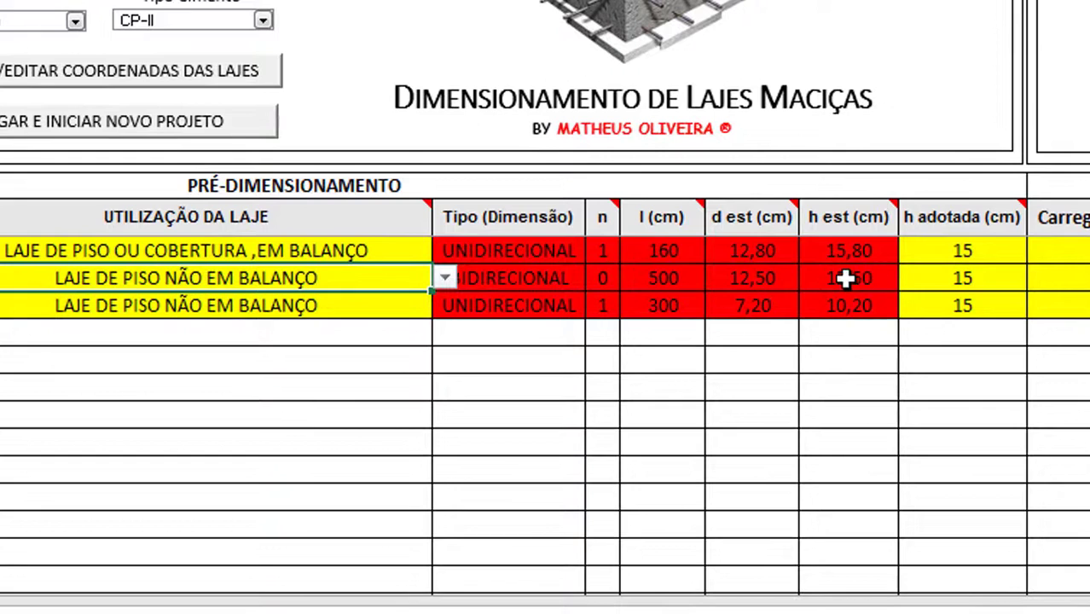
click(849, 278)
click(942, 290)
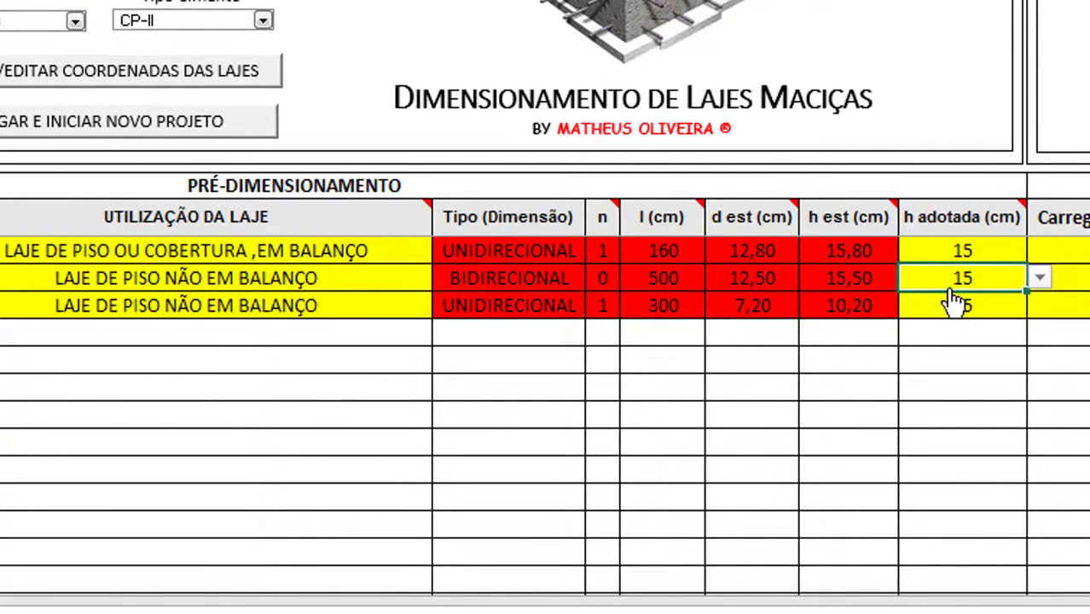
click(841, 285)
click(963, 283)
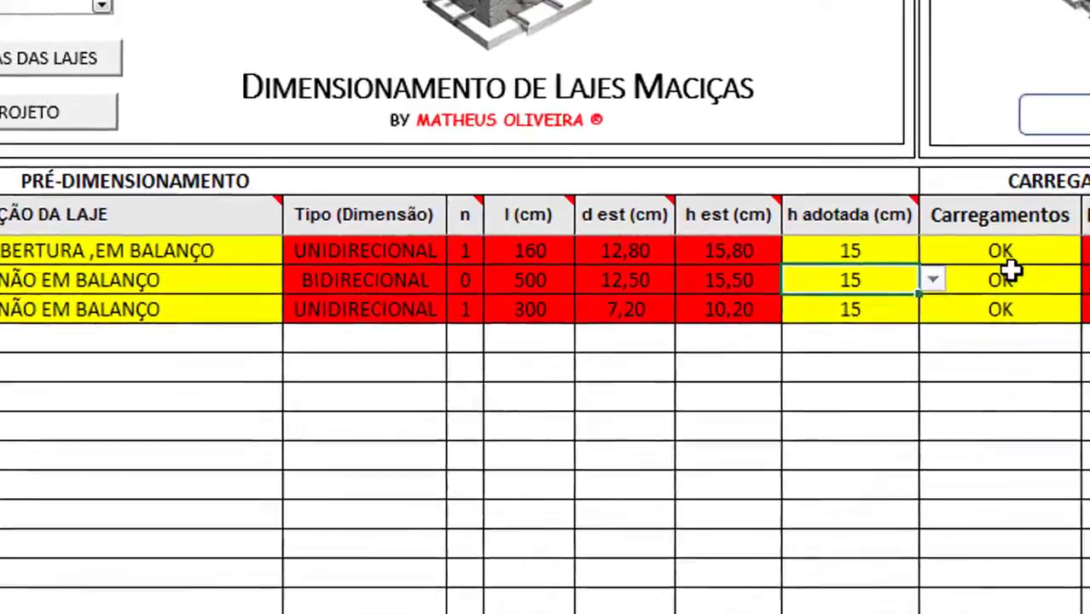
click(589, 283)
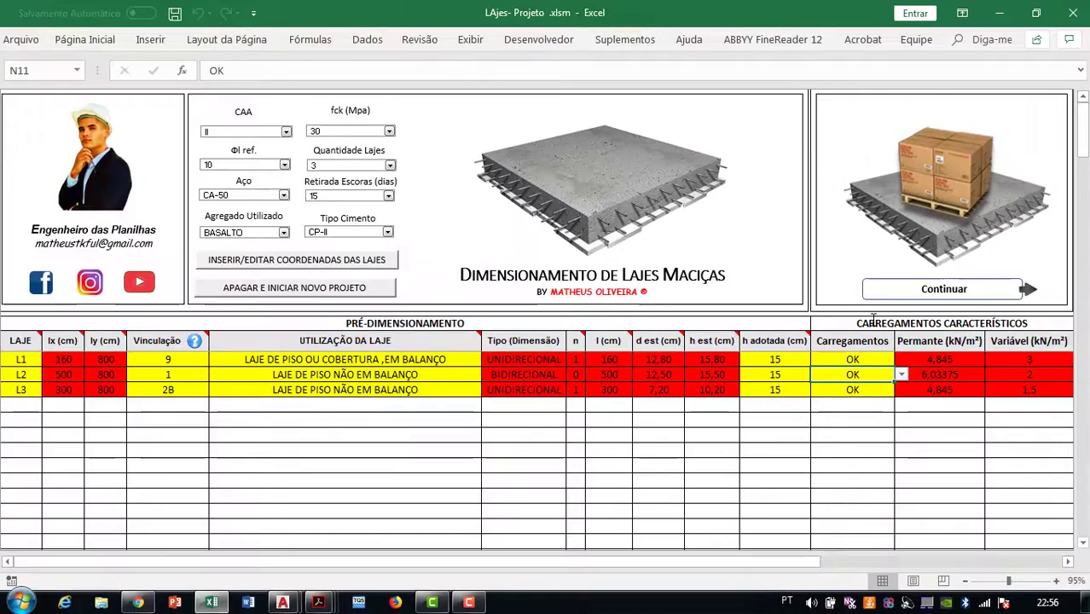
Compute shear and moment efforts for L1–L3, then open the fixed-edge check showing TUDO OK!
click(819, 142)
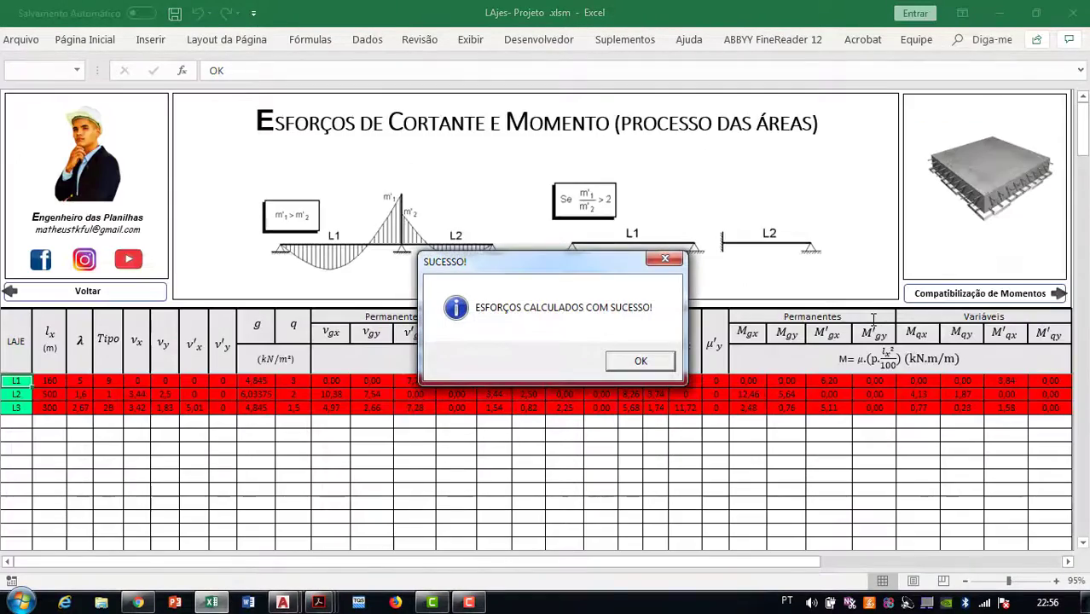
click(672, 361)
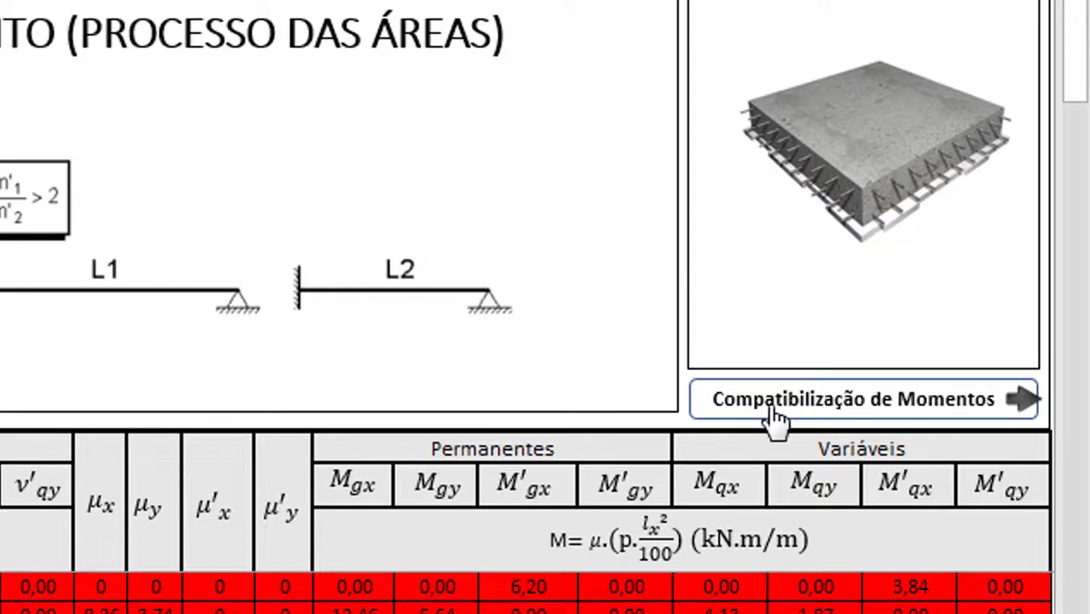
click(777, 408)
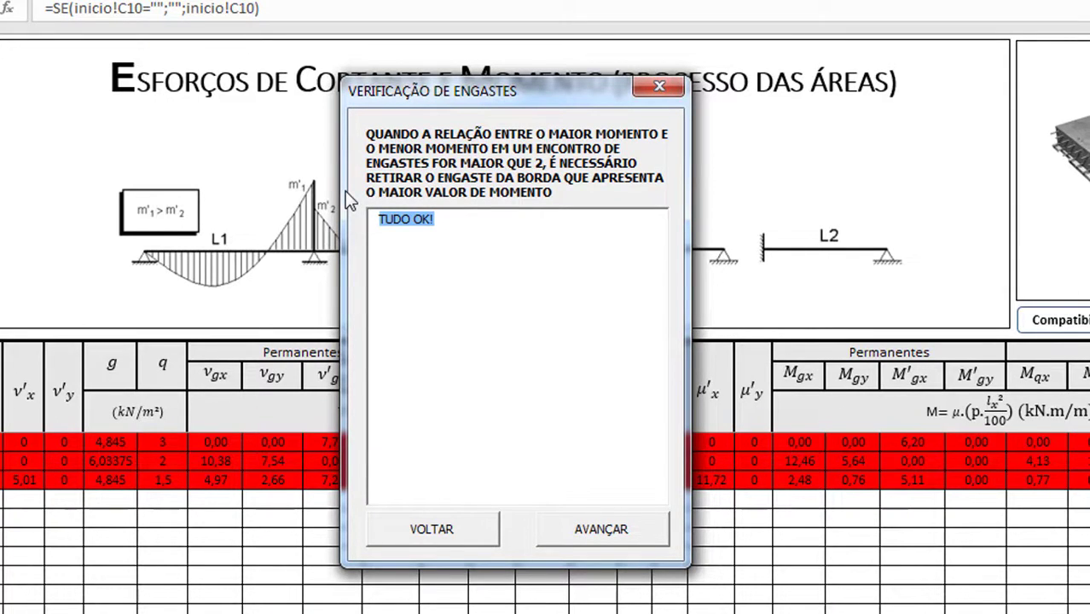
Compatibilize the moments and run the simple-bending reinforcement calculation for L1–L3
click(591, 529)
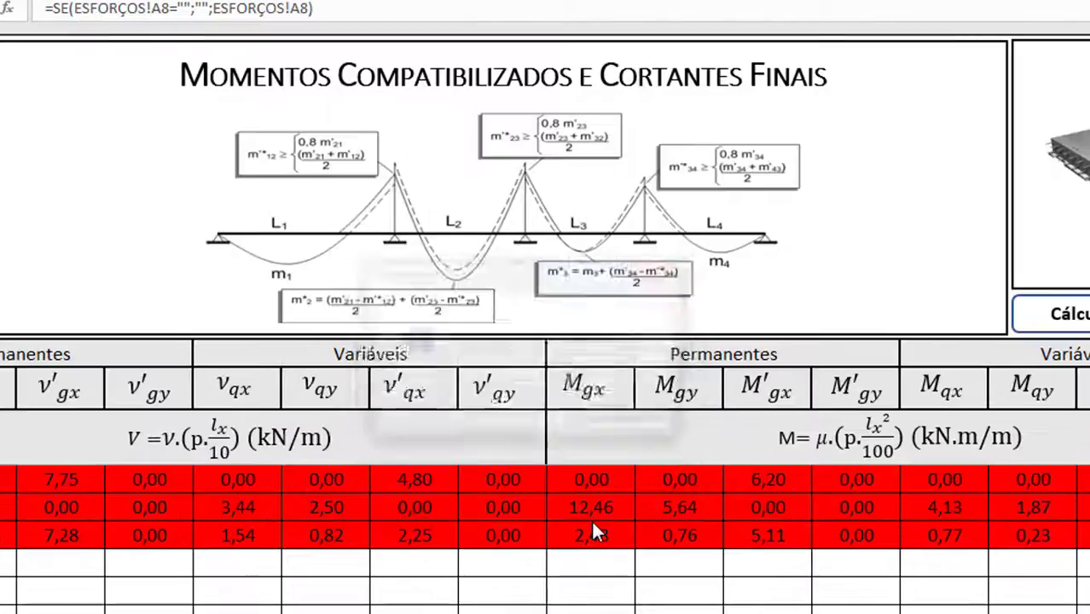
click(661, 417)
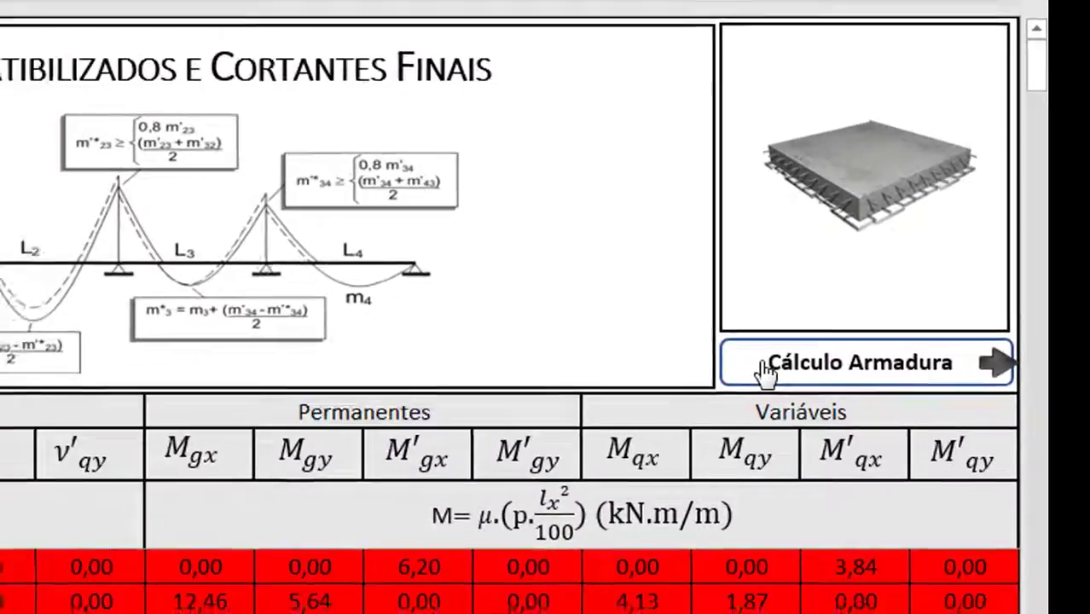
click(922, 292)
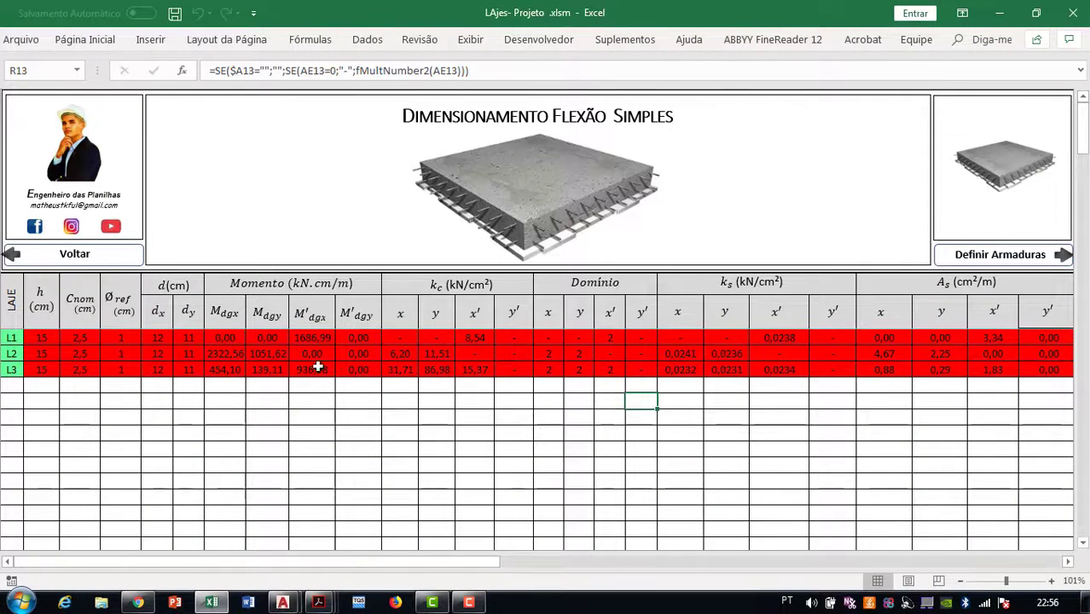
Review the A_s results (L2 As x 4,67, y 2,25 cm²/m) and proceed to Definir Armaduras
drag(1039, 386, 41, 389)
click(195, 428)
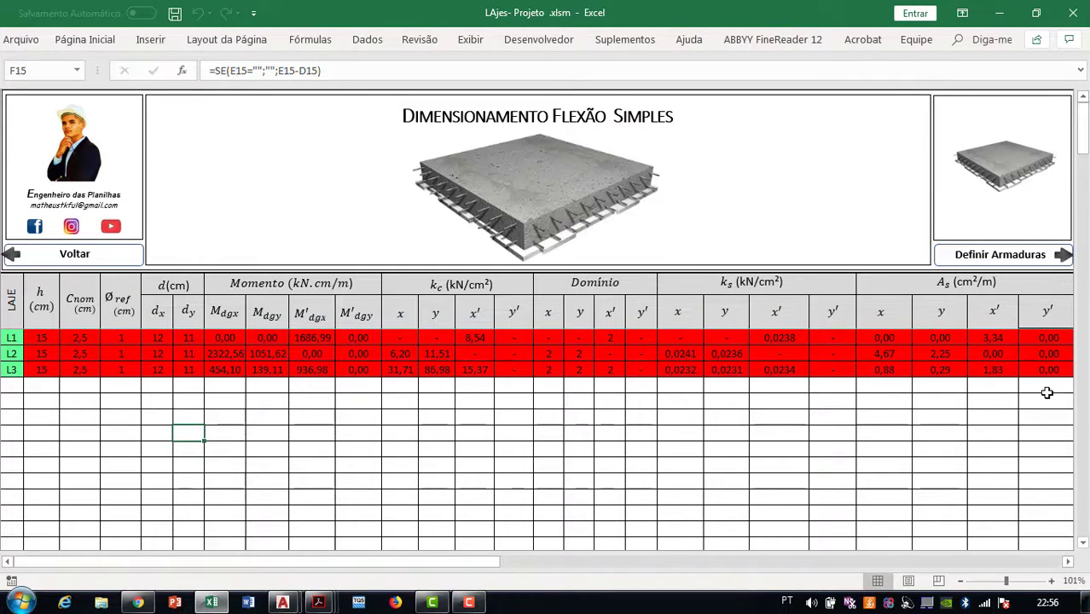
drag(1049, 370, 871, 343)
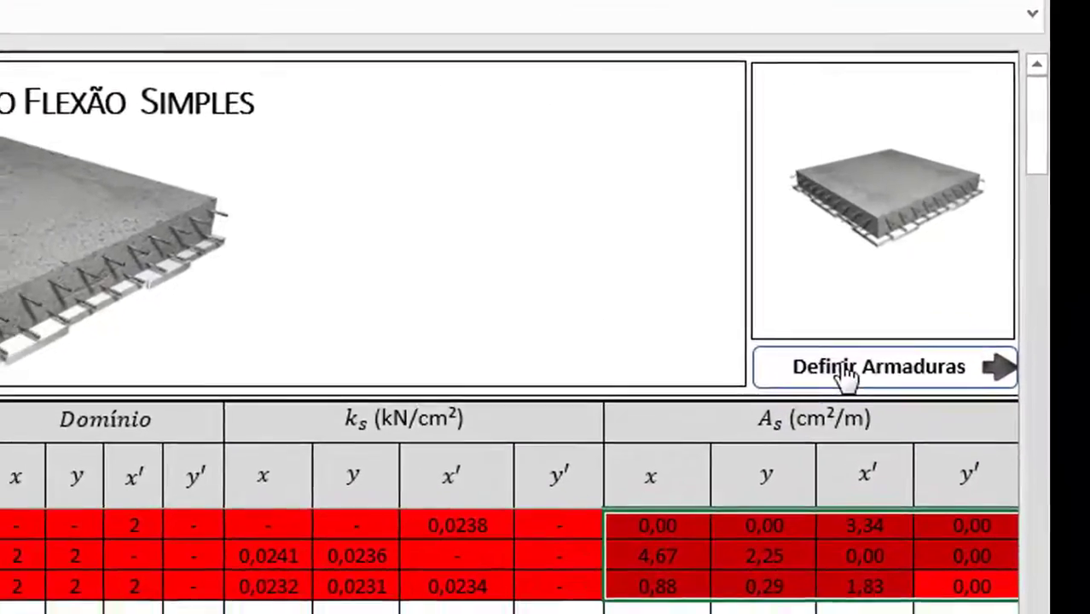
click(845, 370)
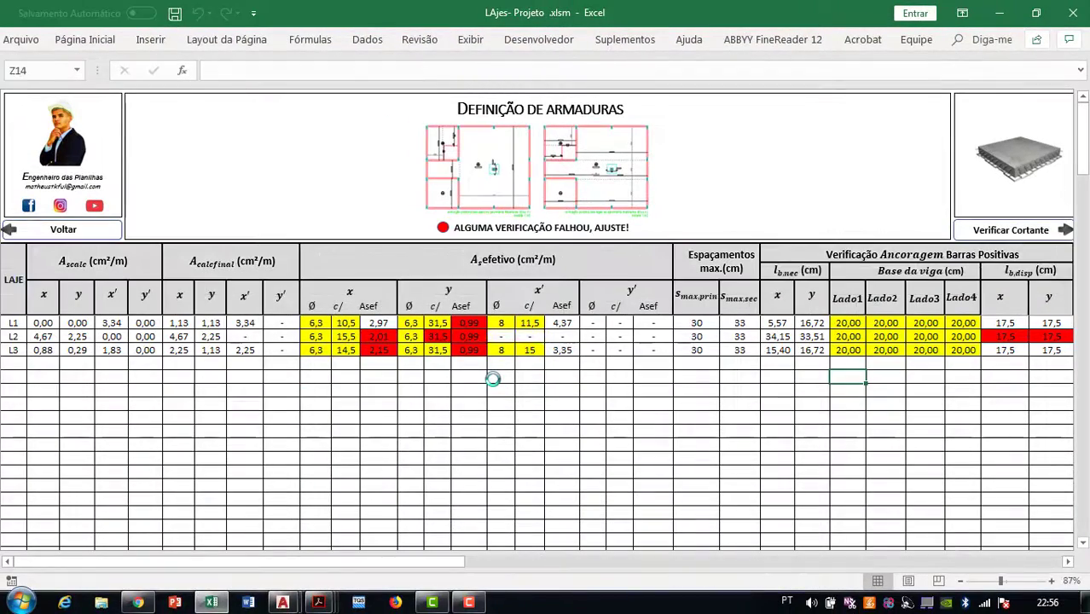
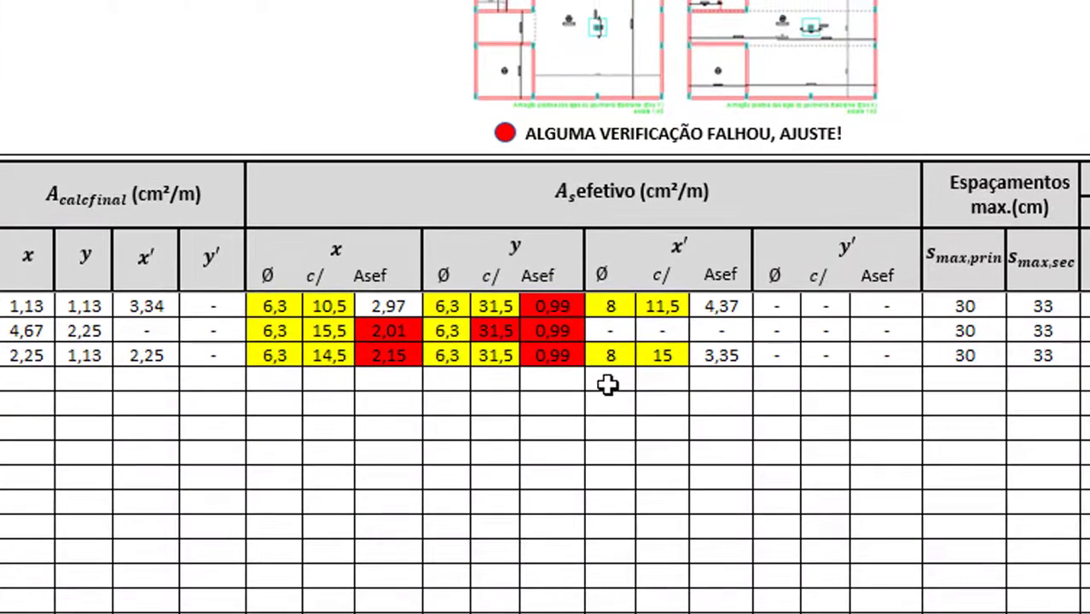
Inspect row 1's y' bar diameter, spacing and Asef cells
click(778, 306)
click(835, 313)
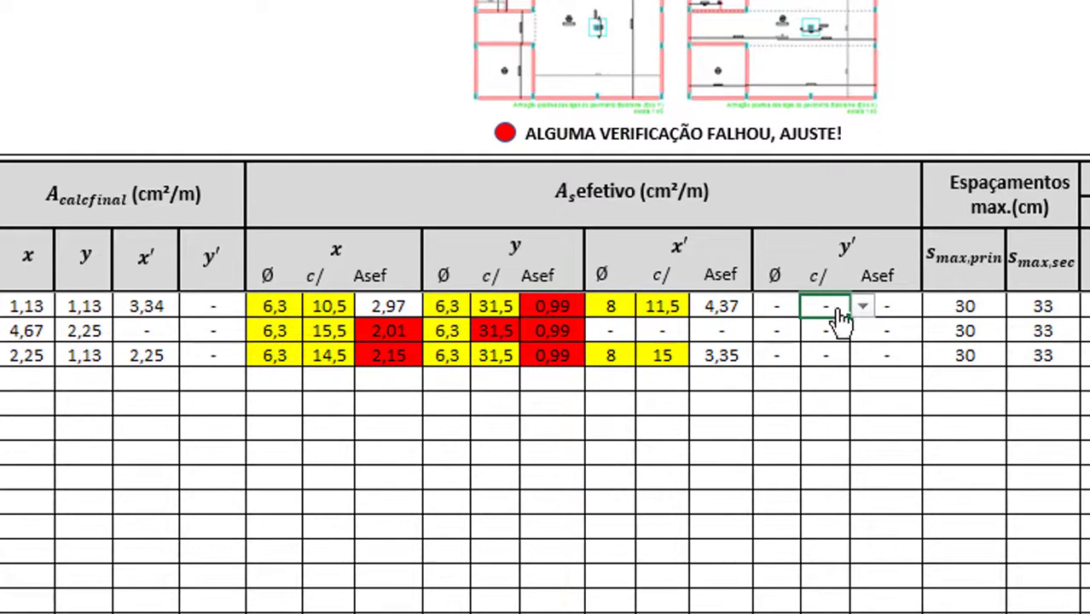
click(900, 302)
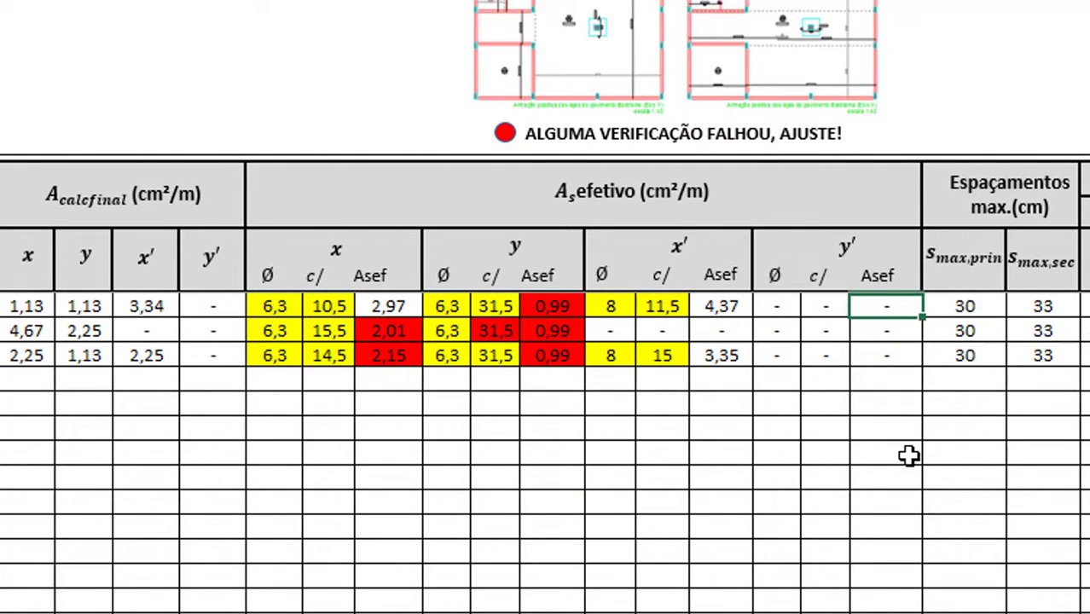
click(900, 353)
click(783, 306)
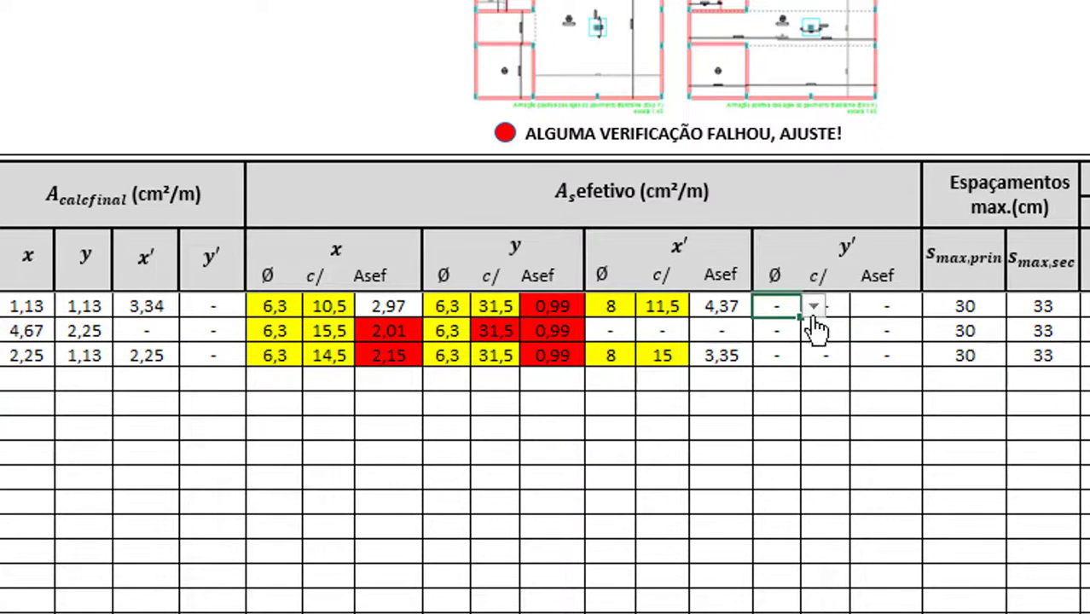
click(784, 459)
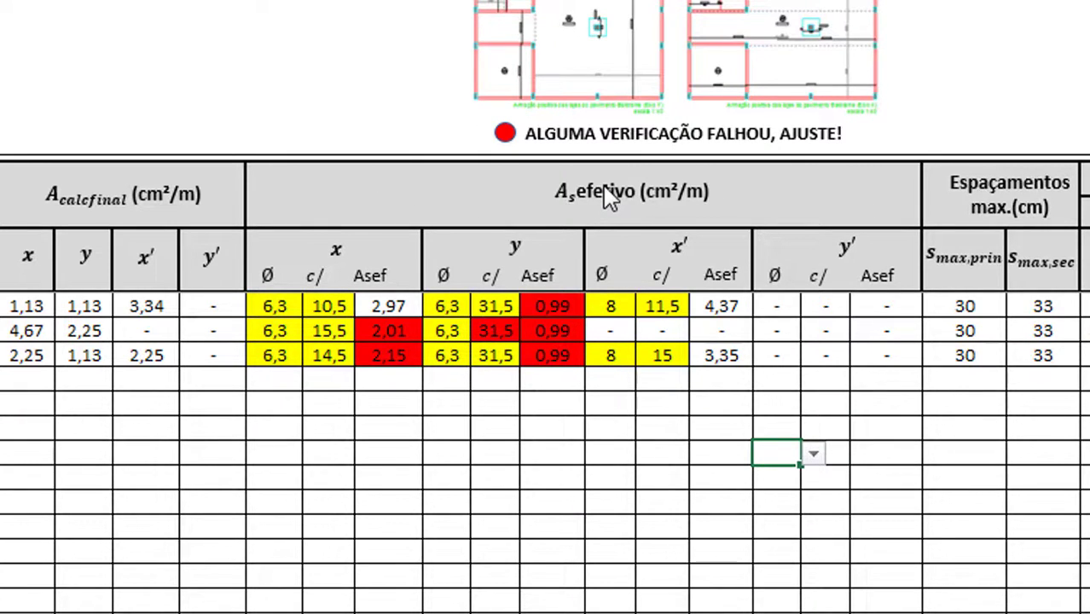
Compare the failing red Asef values 2,15 and 2,01, then select row 1's x spacing 10,5
click(389, 351)
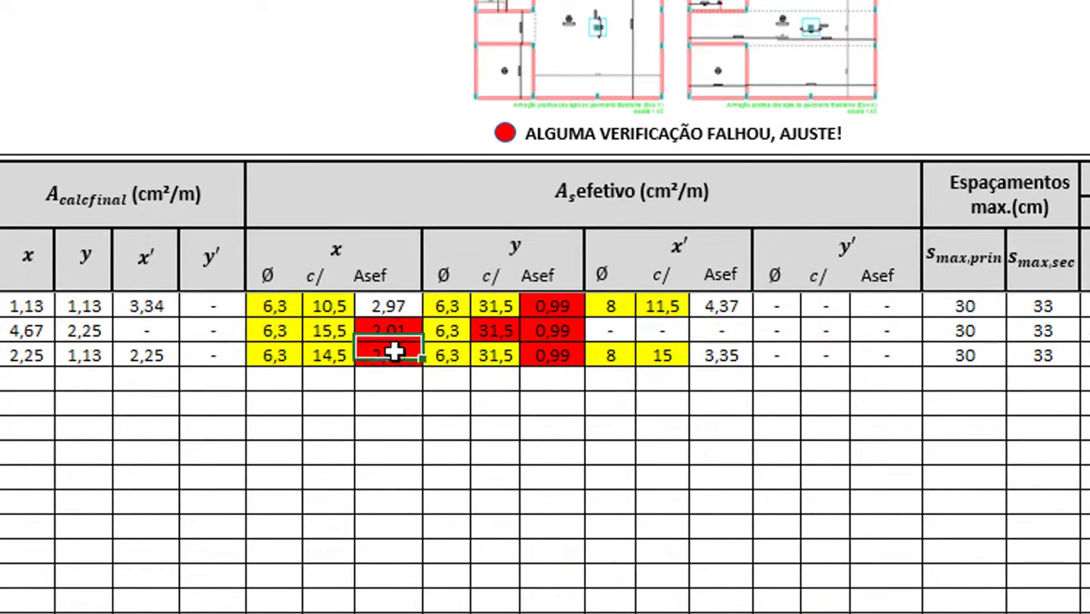
click(394, 325)
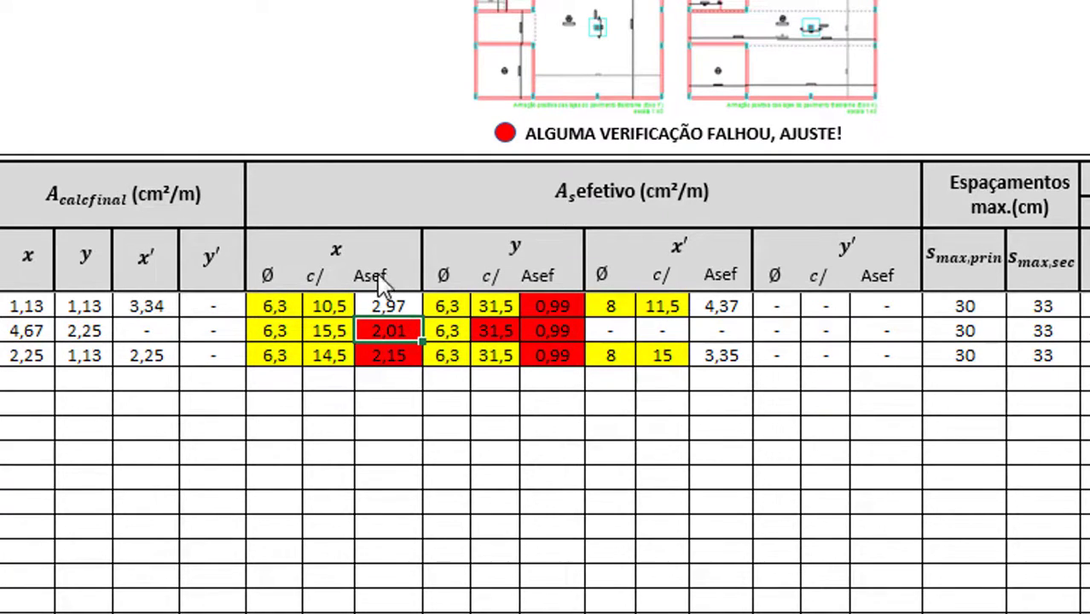
click(389, 350)
click(409, 332)
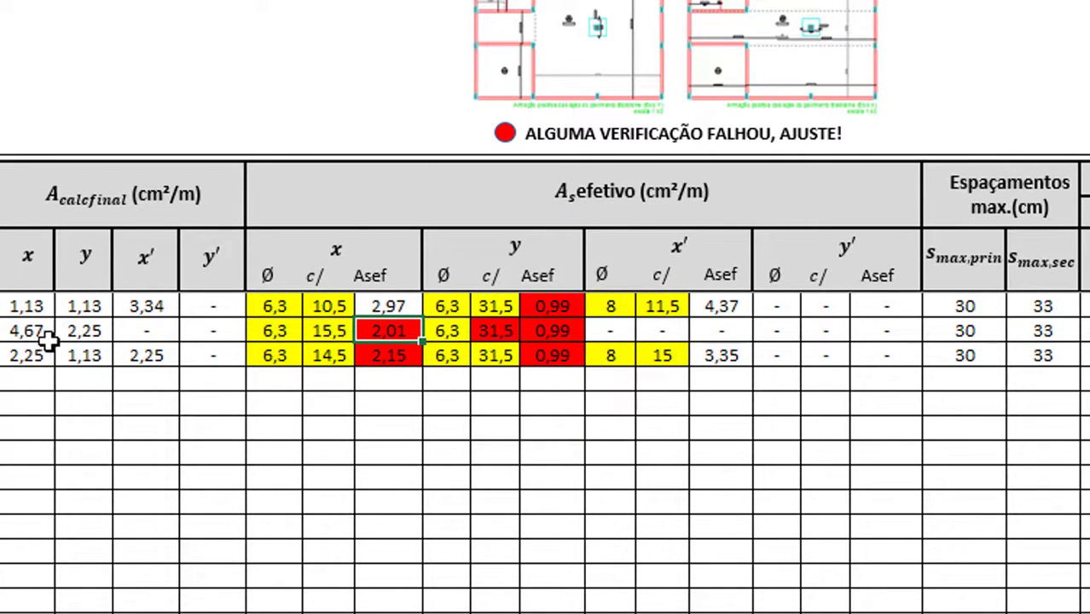
click(328, 309)
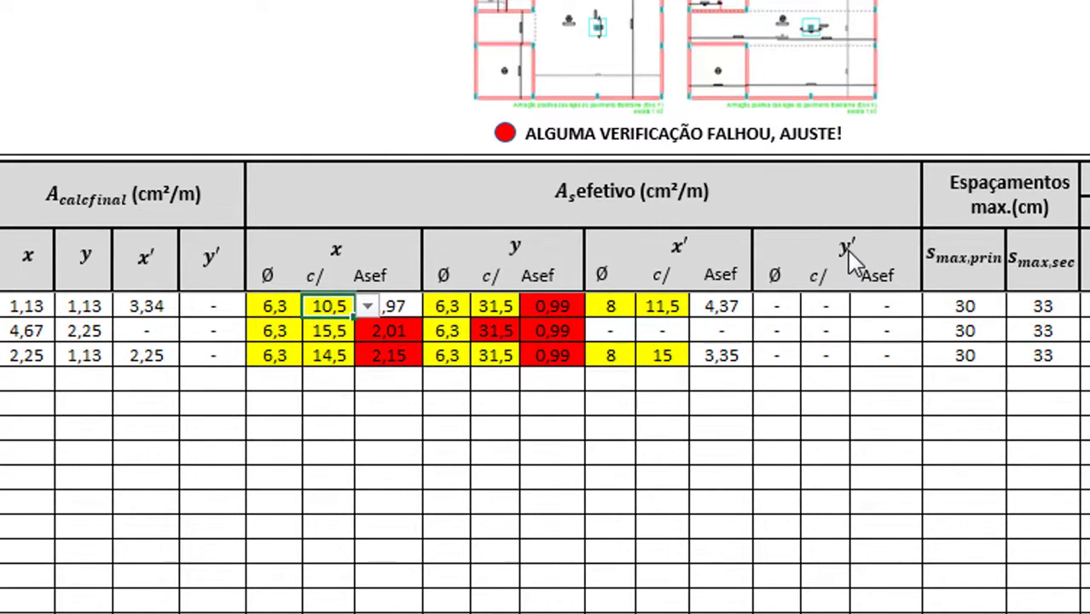
Compare row 1's required x area 1,13 with its 6,3 bars at 10,5 spacing
click(29, 305)
key(shift+Down)
click(29, 307)
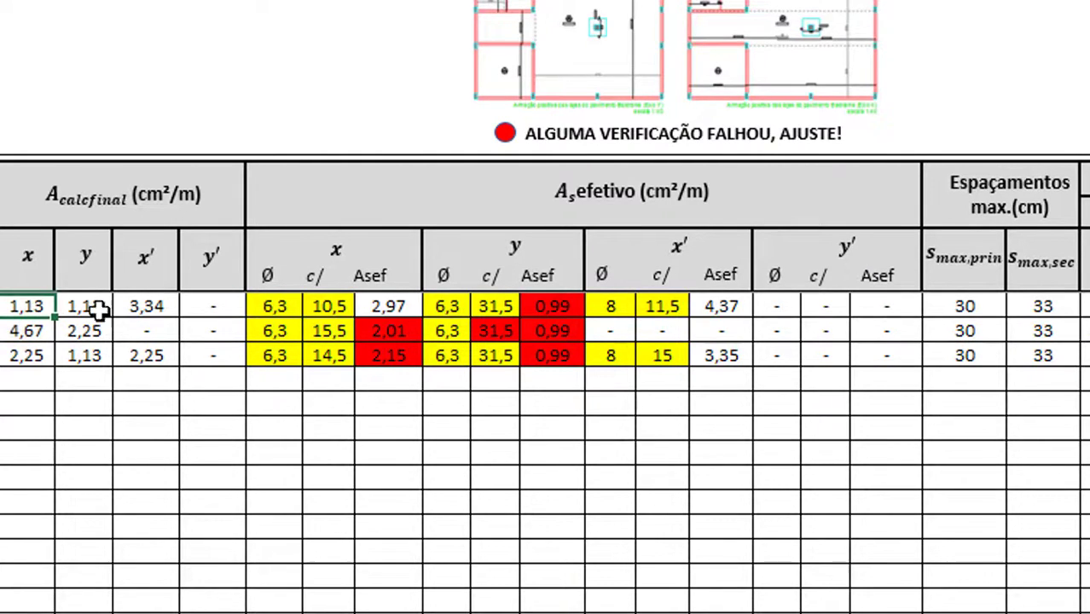
click(320, 309)
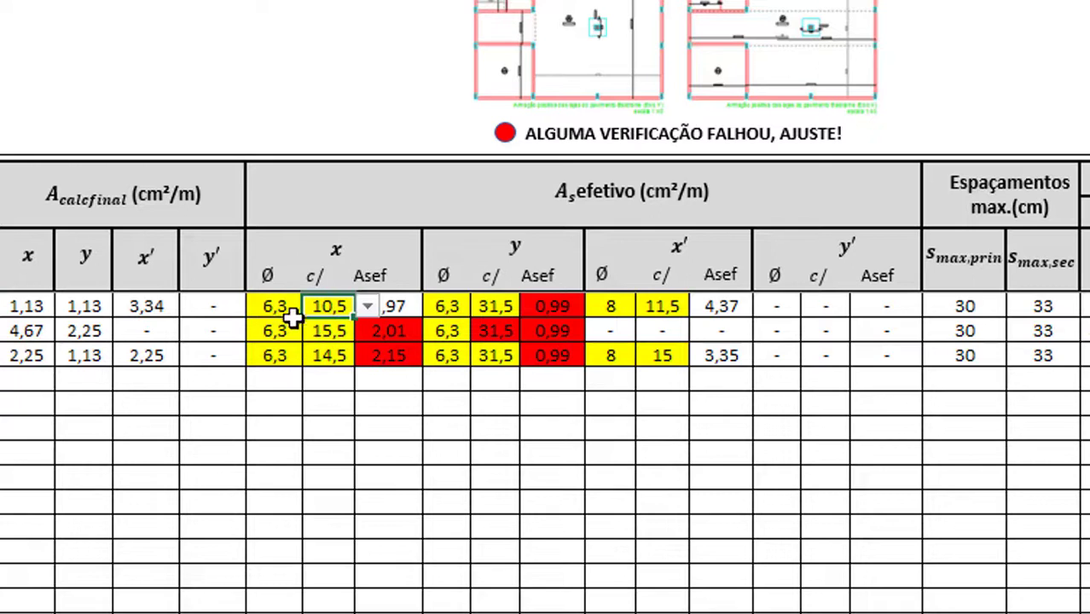
click(282, 308)
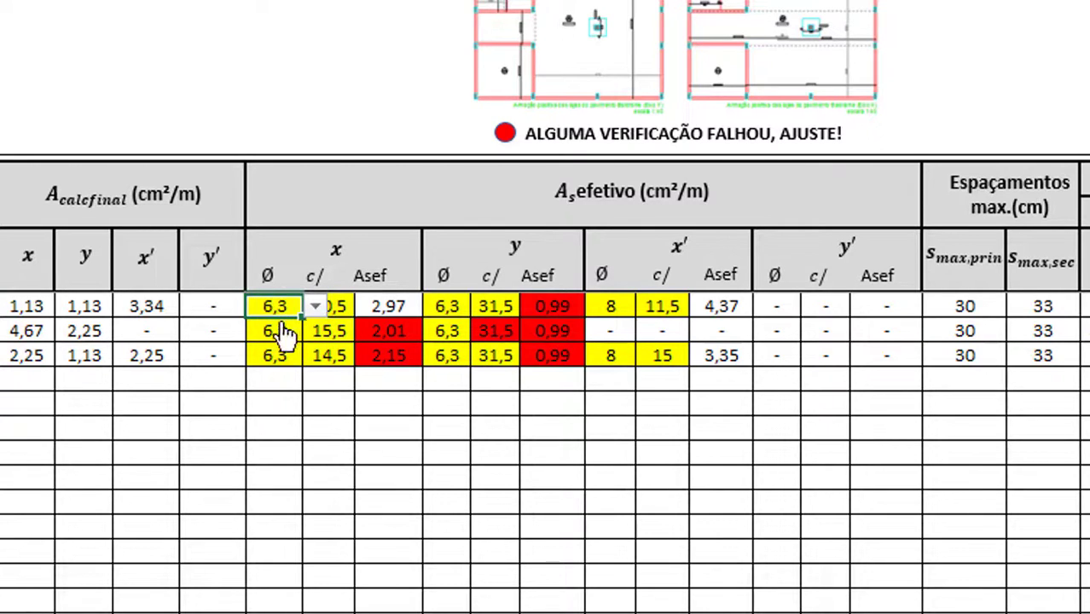
click(341, 310)
Try row 1 x spacings 12 and 15, giving Asef 2,60 and 2,08
click(367, 307)
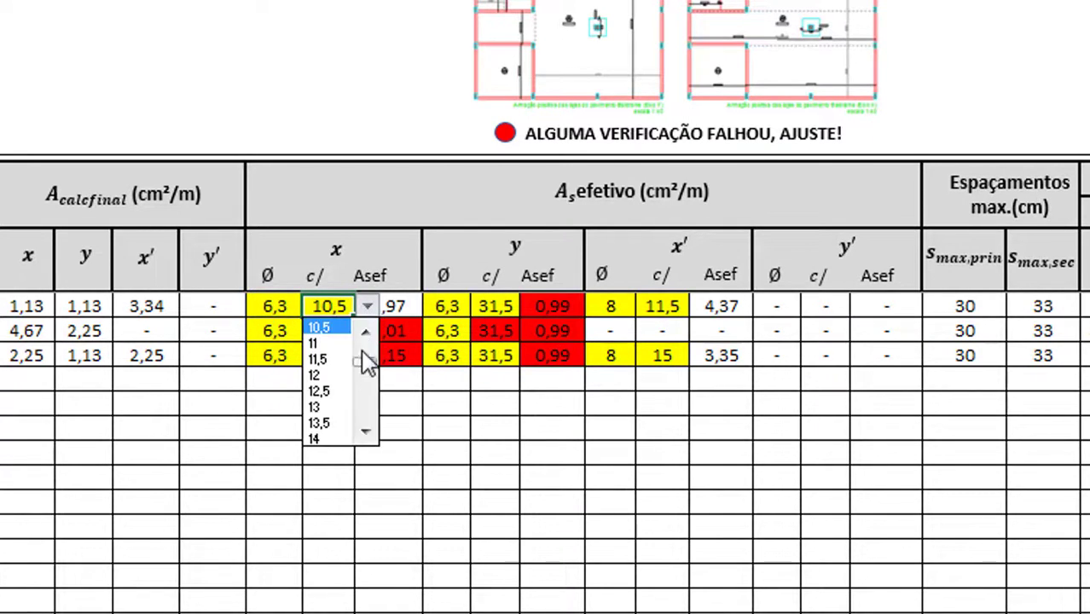
click(337, 374)
click(341, 386)
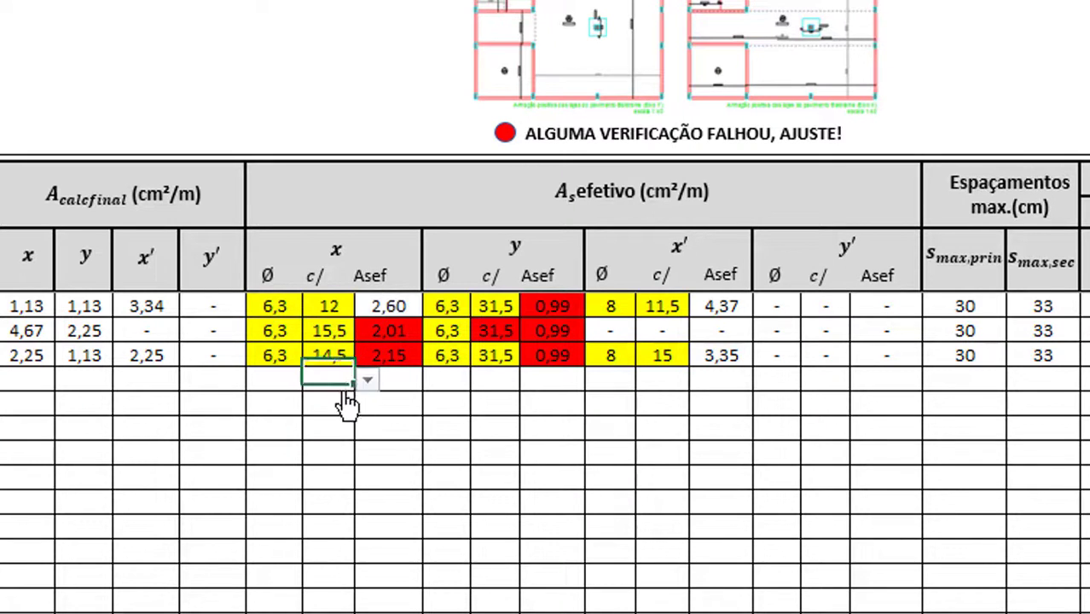
click(343, 312)
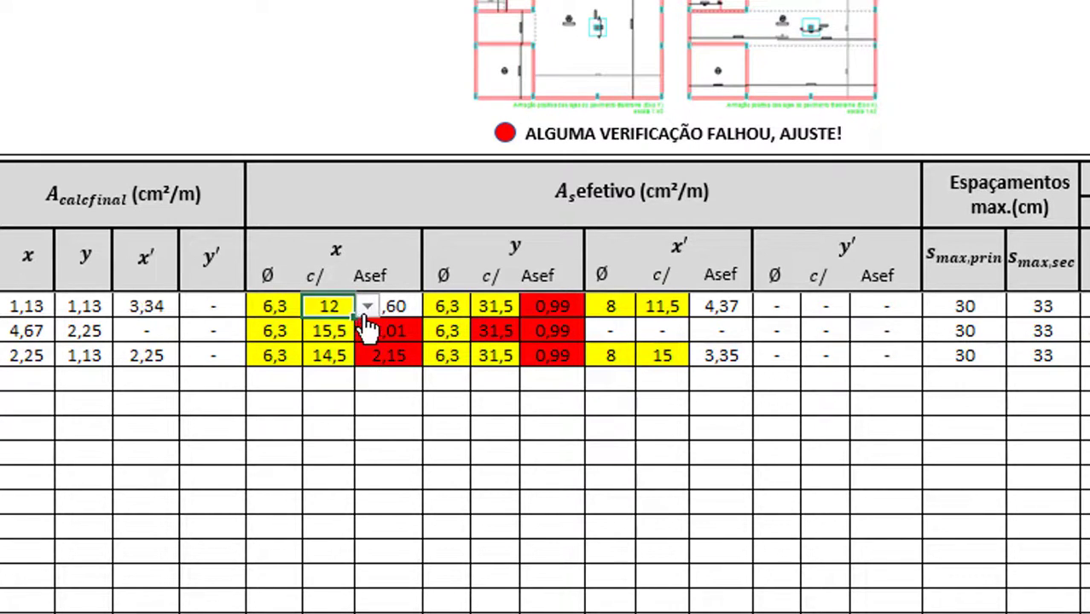
click(367, 308)
click(367, 431)
click(341, 408)
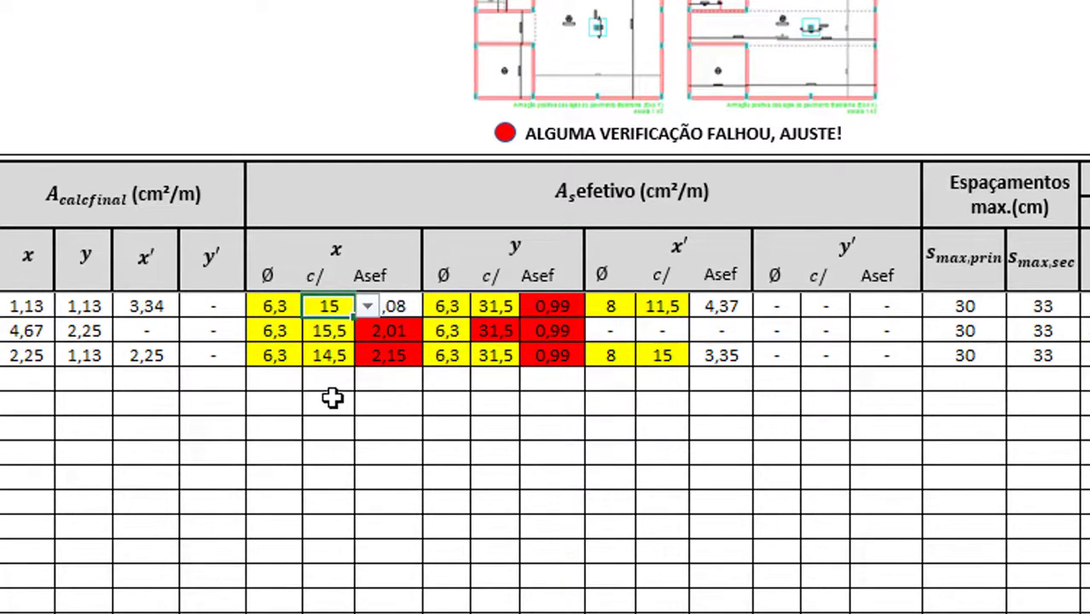
click(334, 407)
Try row 1 x spacing 20, giving Asef 1,56
click(350, 309)
click(367, 307)
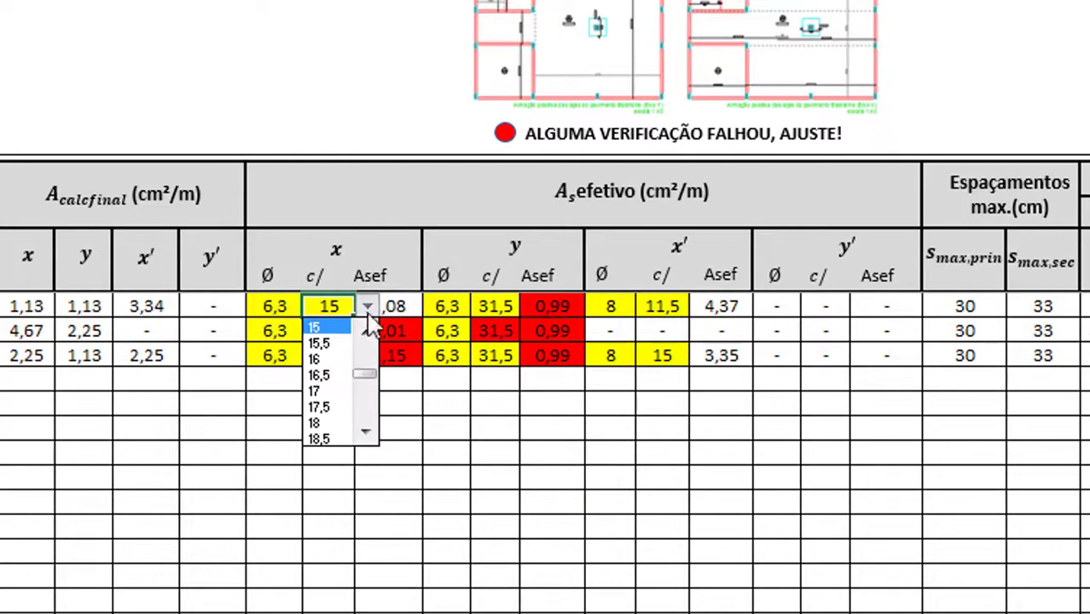
click(365, 432)
click(366, 436)
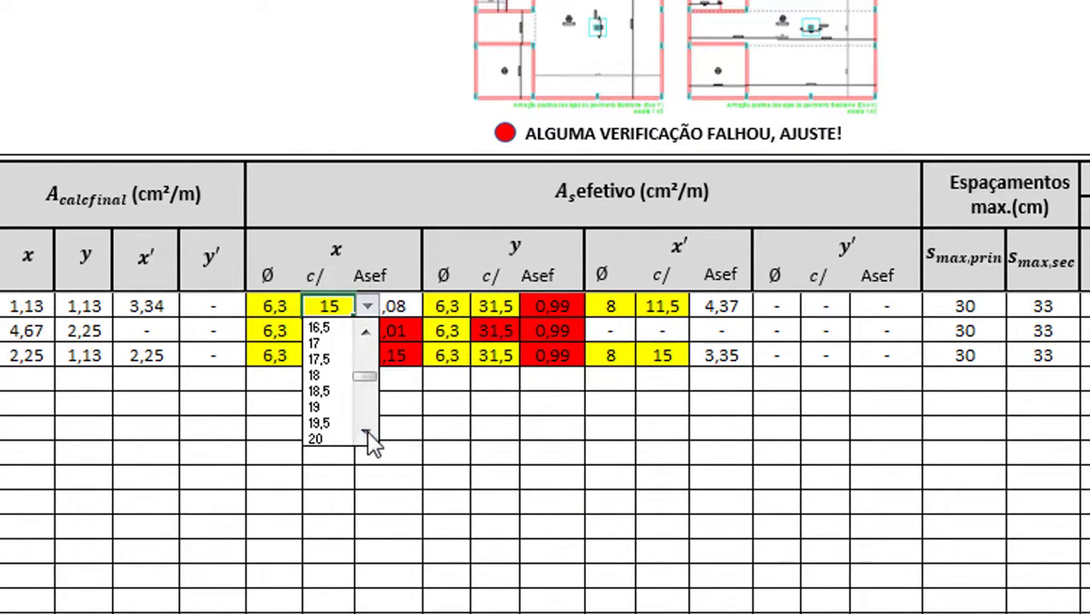
click(366, 437)
click(319, 422)
click(342, 398)
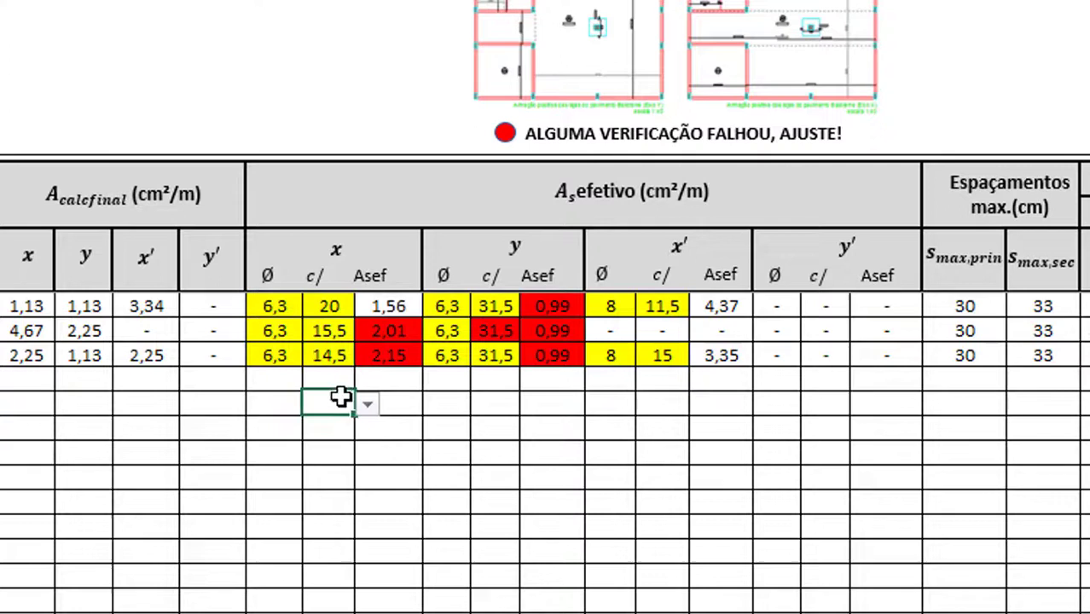
Try row 1 x spacings 24 and 30, giving Asef 1,30 and 1,04
click(330, 305)
click(367, 306)
click(365, 432)
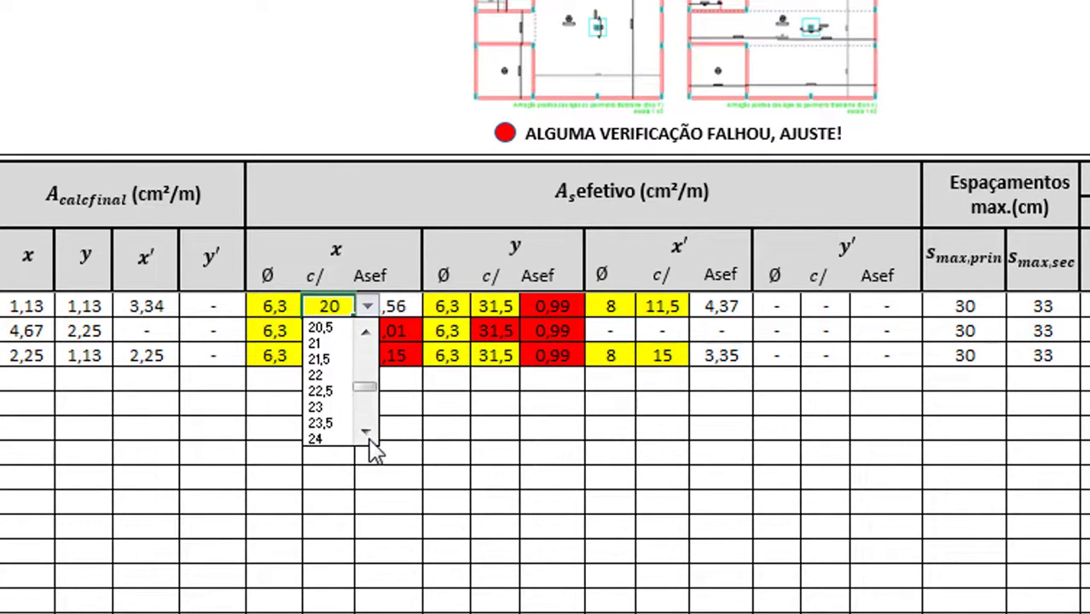
click(366, 432)
click(365, 433)
click(338, 409)
click(342, 405)
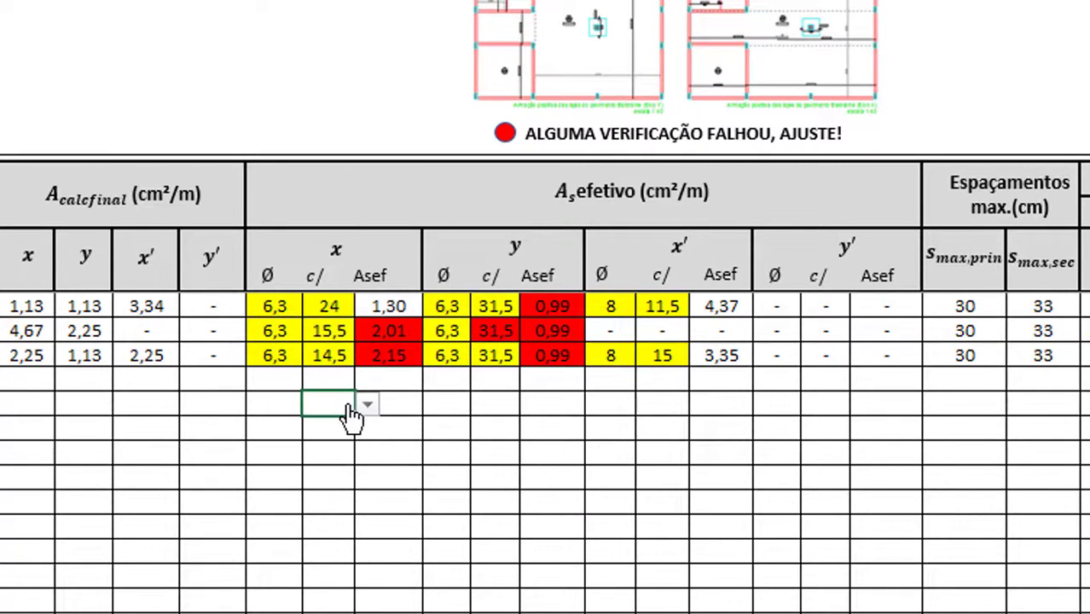
click(353, 331)
click(367, 307)
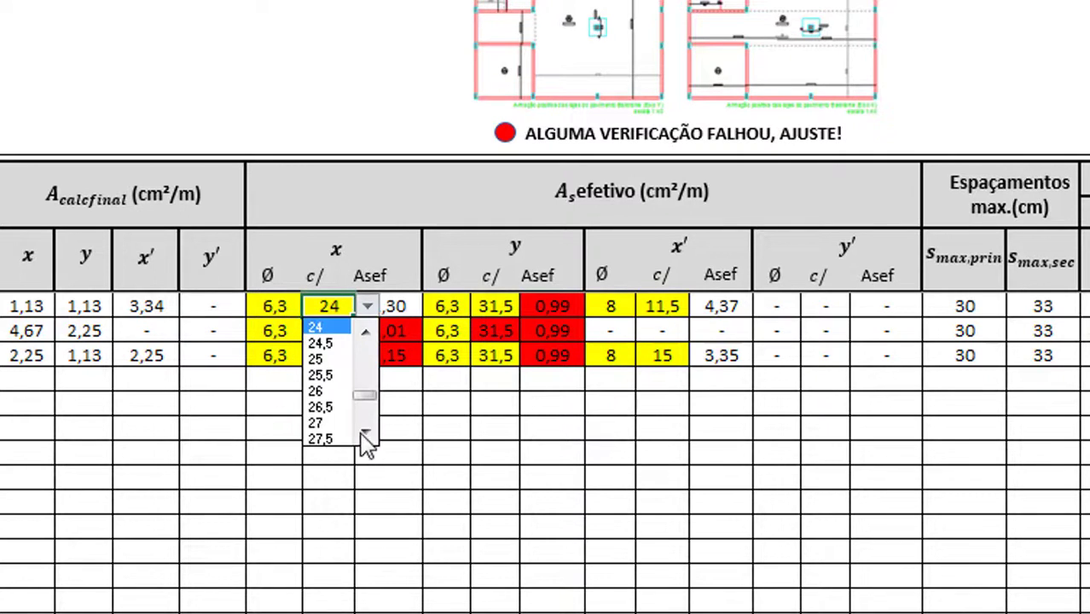
click(365, 433)
click(365, 432)
click(365, 433)
click(366, 432)
click(365, 432)
click(335, 438)
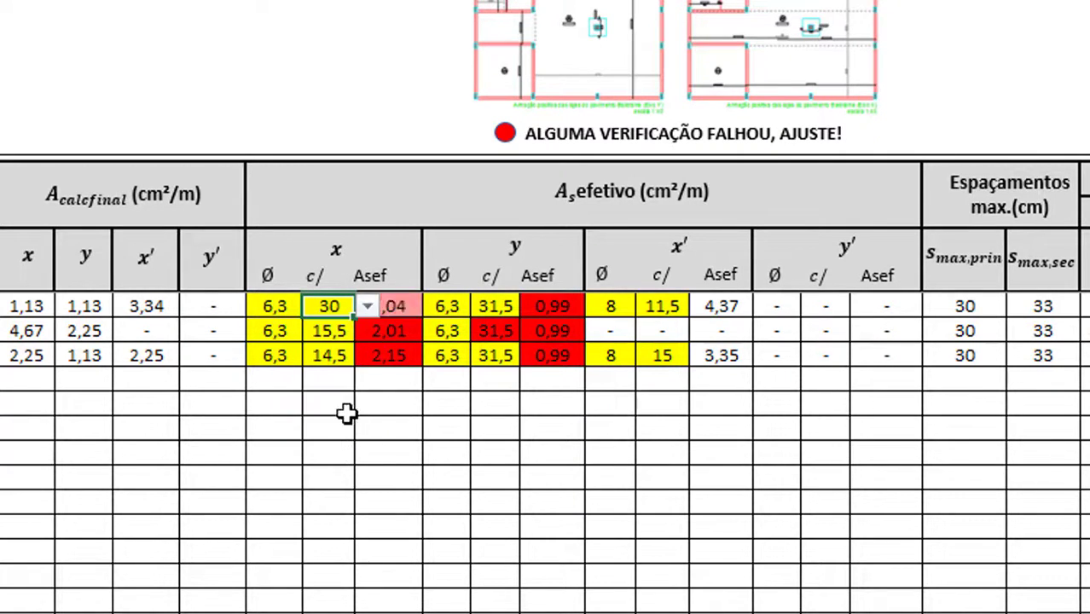
click(345, 408)
Try spacing 28 (Asef 1,11), then settle on 27 for Asef 1,15
click(332, 305)
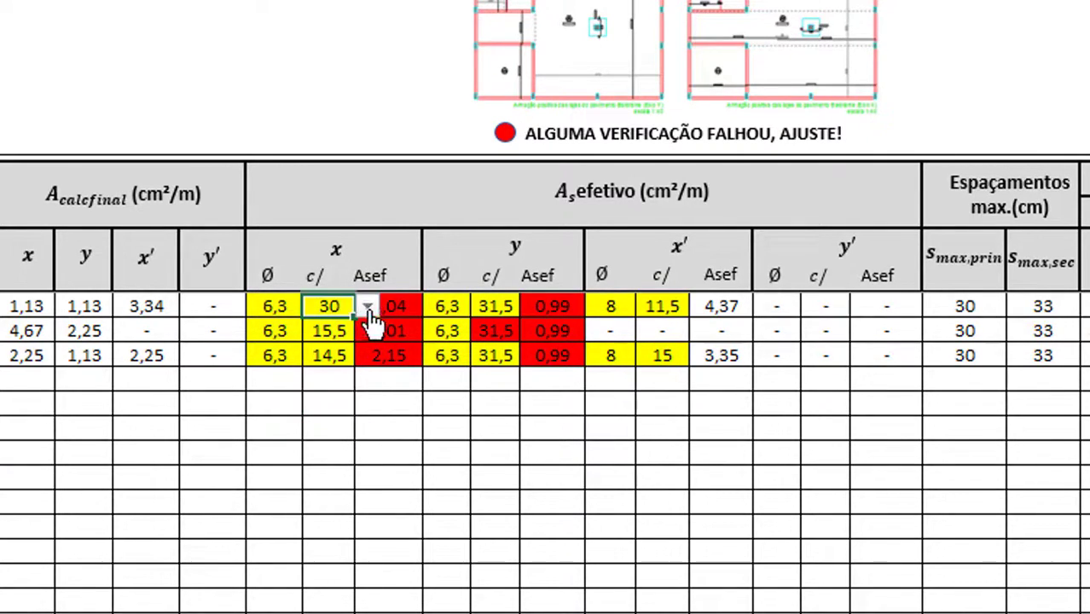
click(367, 305)
click(366, 335)
click(366, 334)
click(366, 334)
click(366, 335)
click(324, 329)
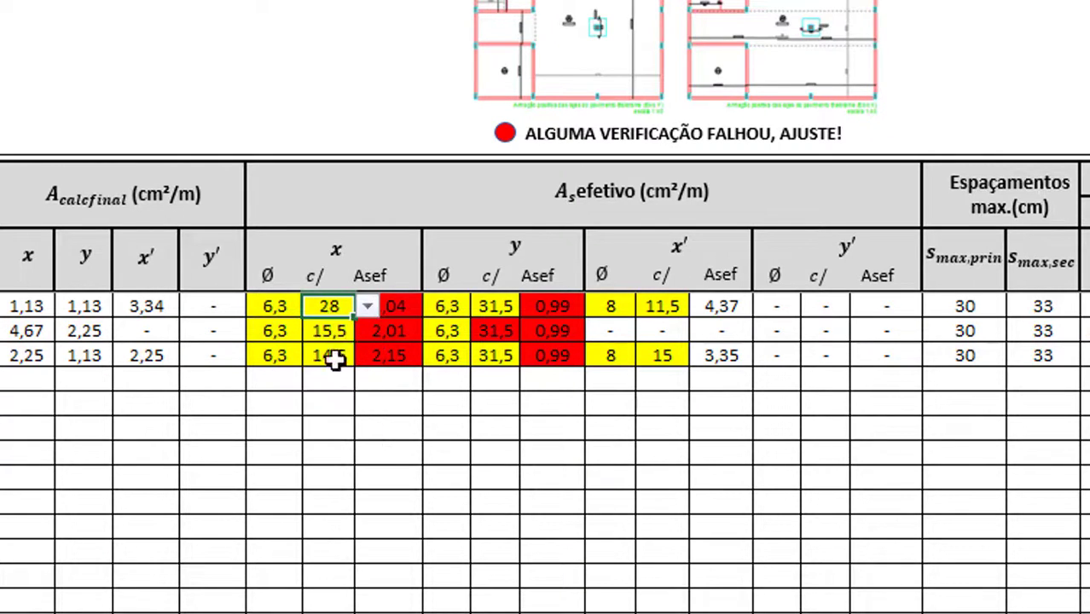
click(335, 452)
click(339, 308)
click(367, 306)
click(366, 334)
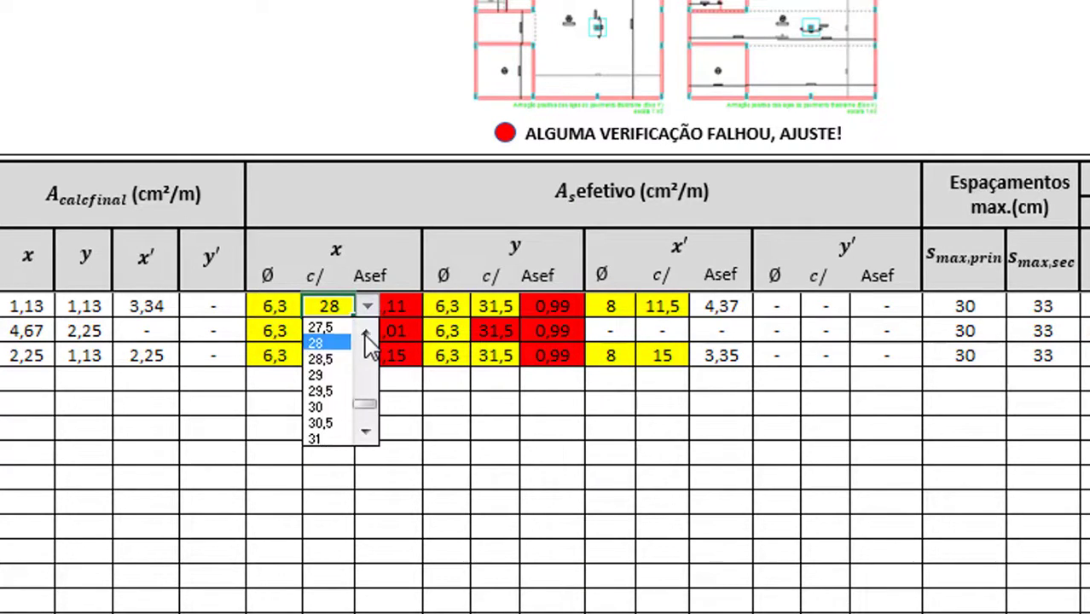
click(366, 334)
click(366, 334)
click(329, 338)
click(360, 406)
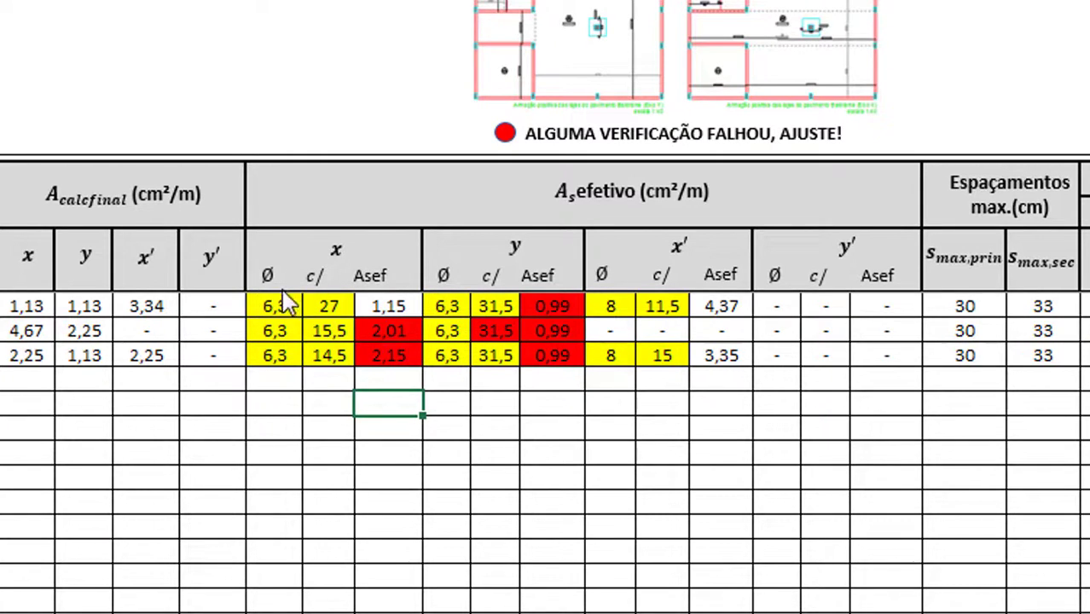
Verify Asef 1,15 exceeds the required 1,13, then note row 2's required 4,67
click(374, 307)
click(28, 307)
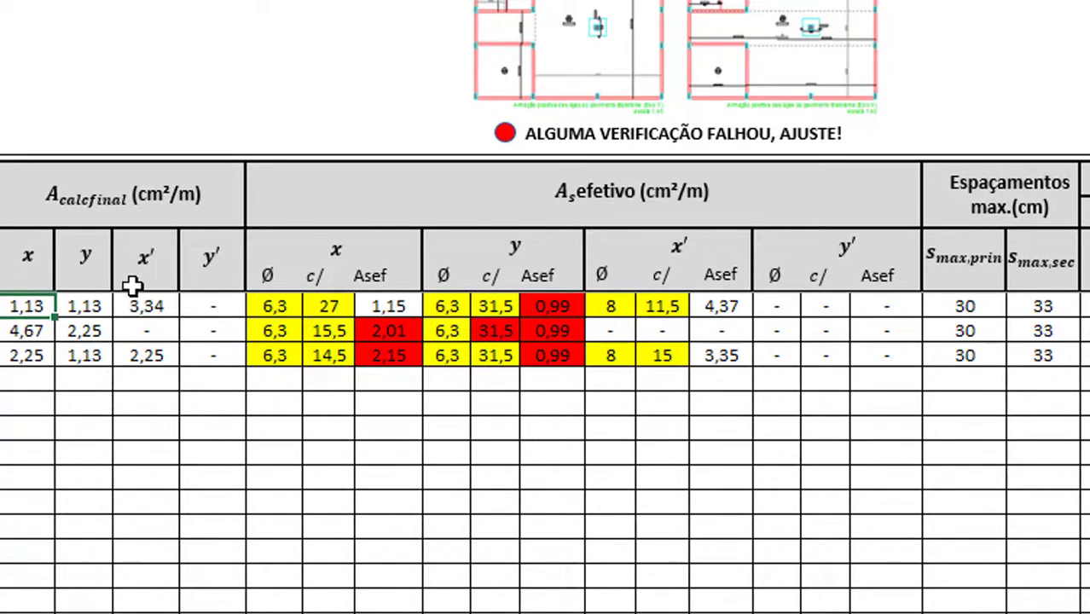
click(40, 331)
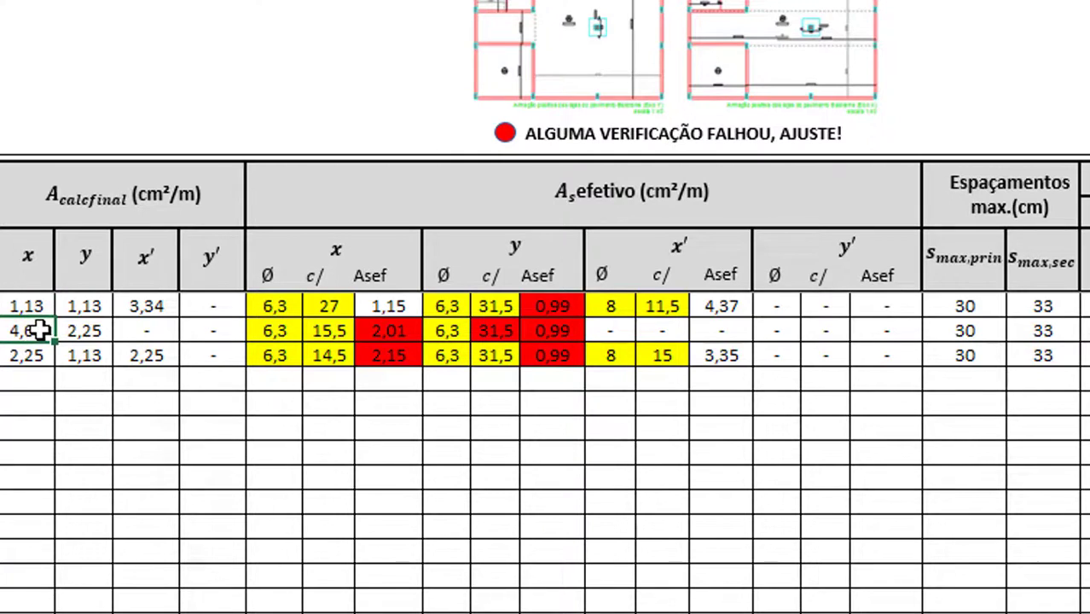
Give row 2's x bars diameter 8 at spacing 10 and check the required area
click(290, 334)
click(315, 331)
click(290, 369)
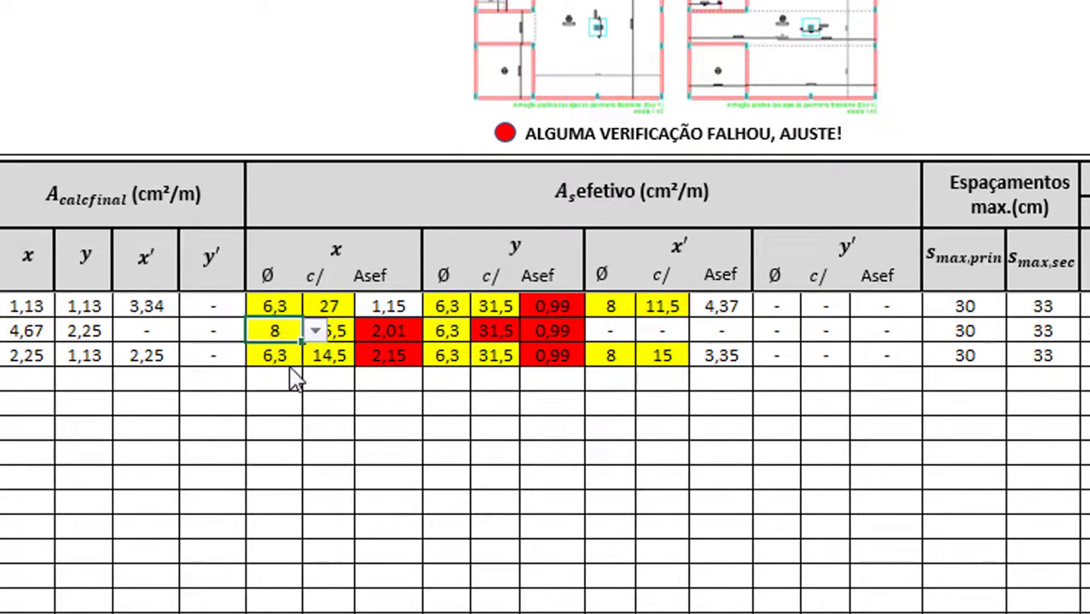
click(349, 335)
click(368, 332)
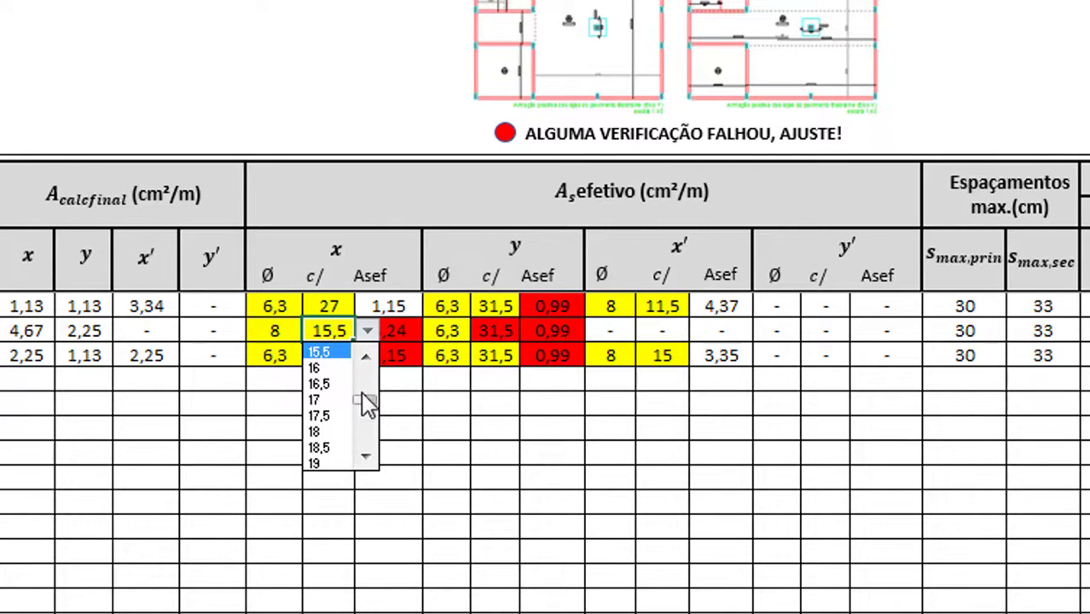
drag(364, 394, 364, 383)
scroll(368, 392, up, 3)
click(323, 432)
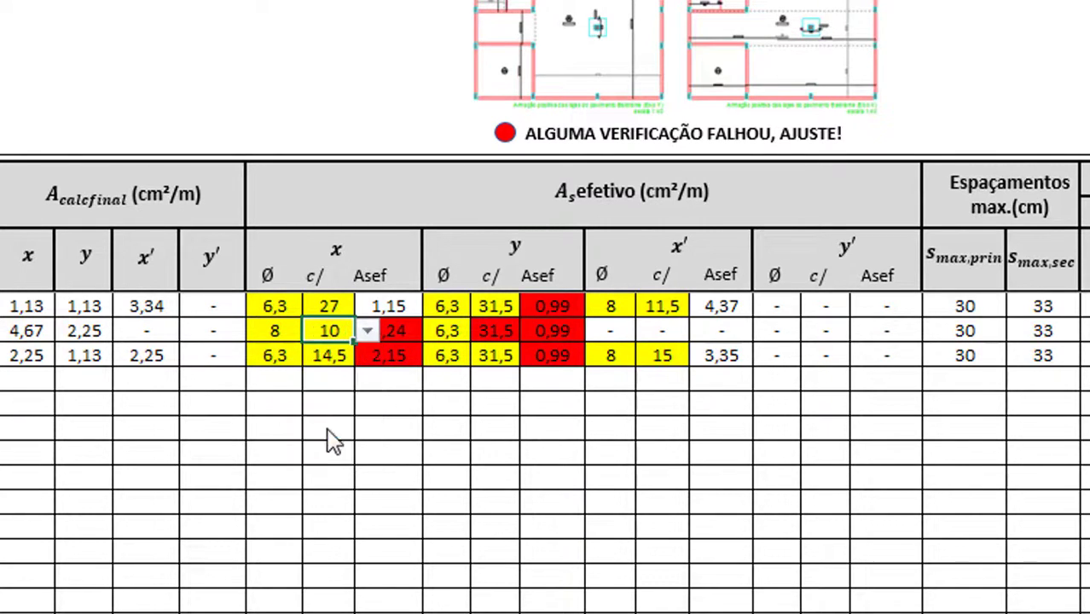
click(333, 414)
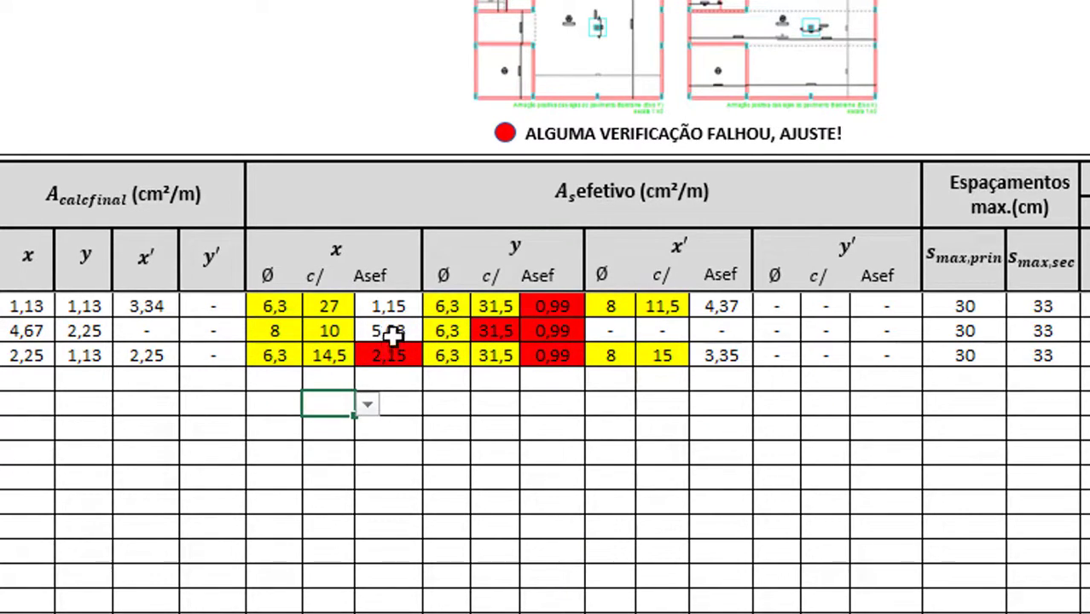
click(25, 331)
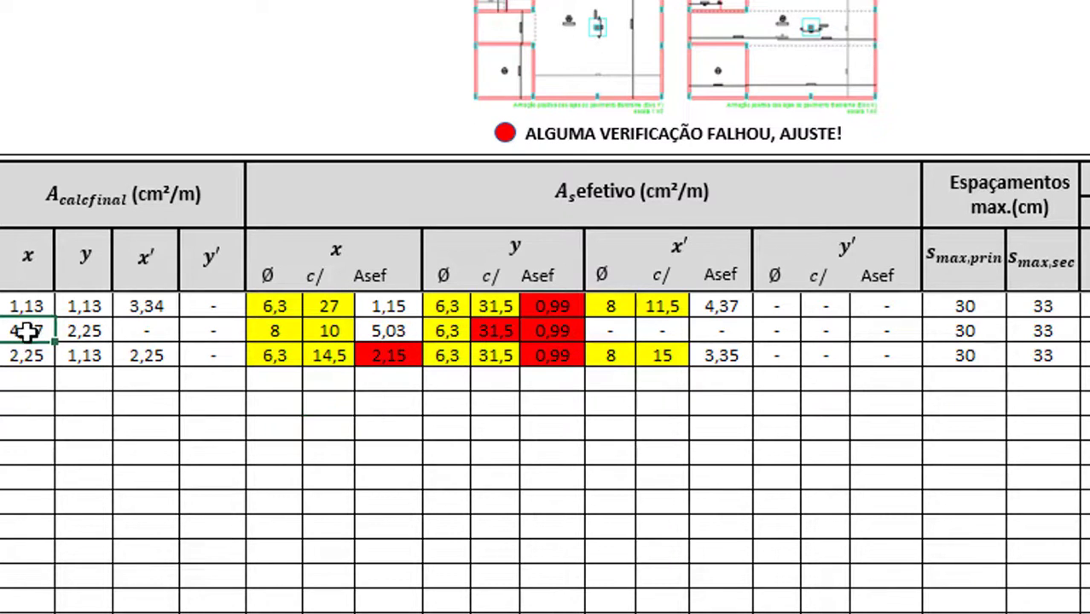
Check row 3's x bar diameter and required area, then try spacing 10
click(277, 359)
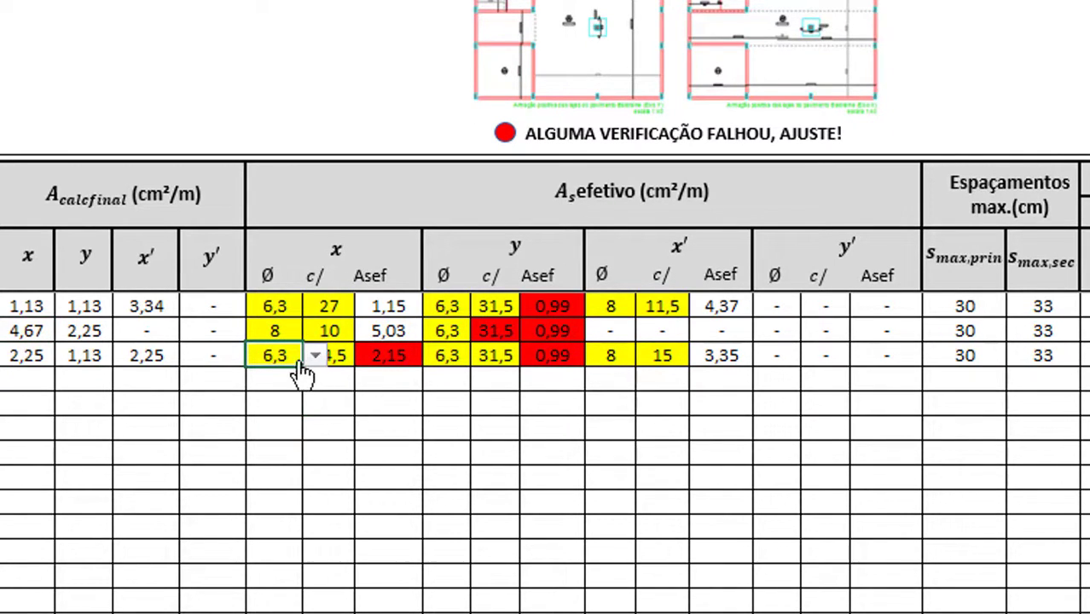
click(291, 402)
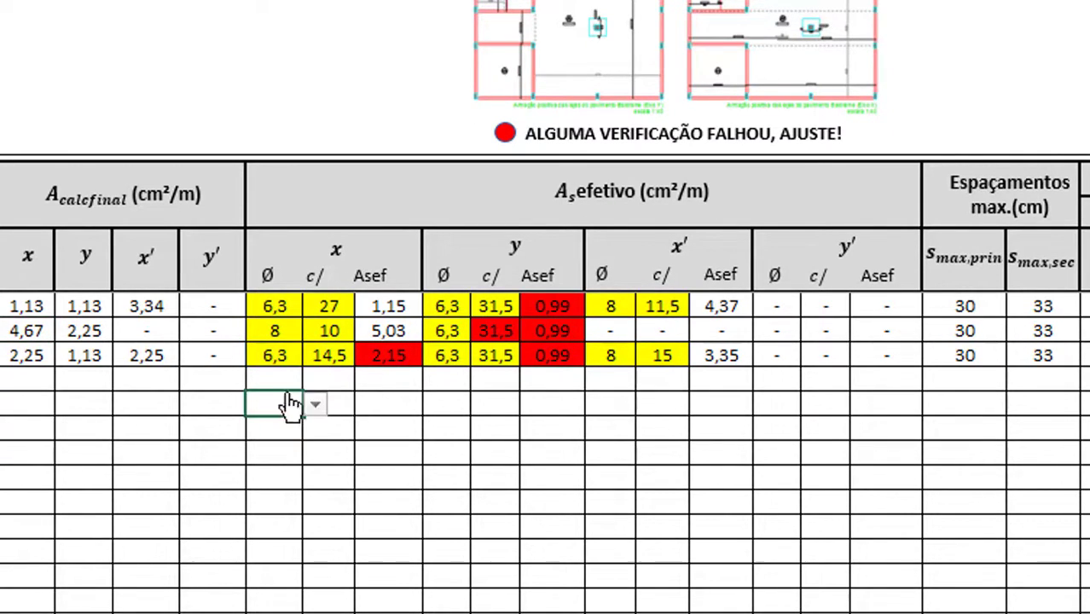
click(28, 357)
click(325, 362)
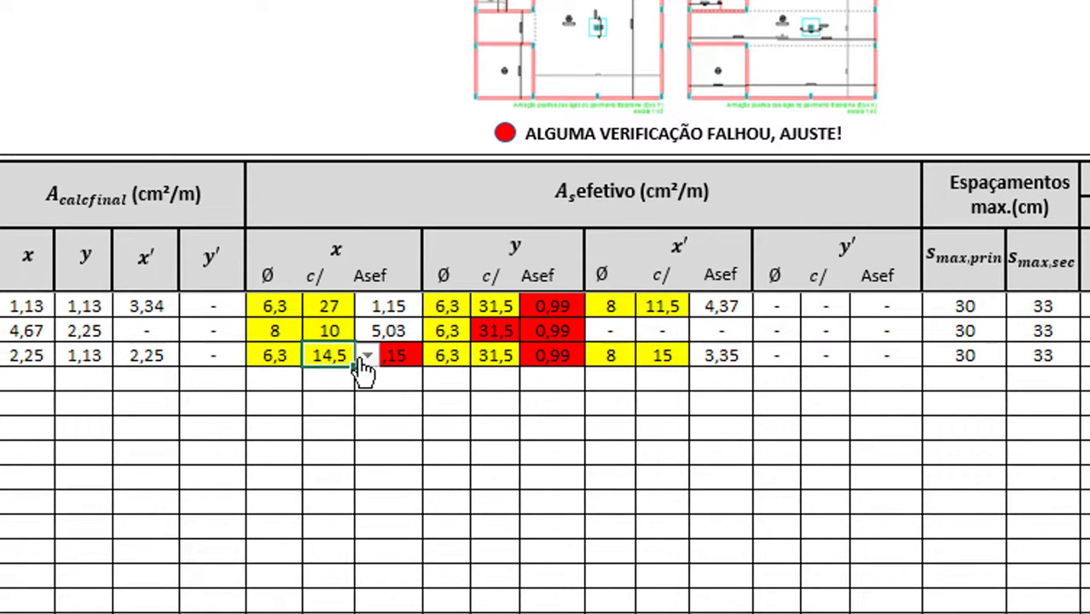
click(367, 356)
click(366, 384)
click(366, 384)
click(366, 384)
click(366, 384)
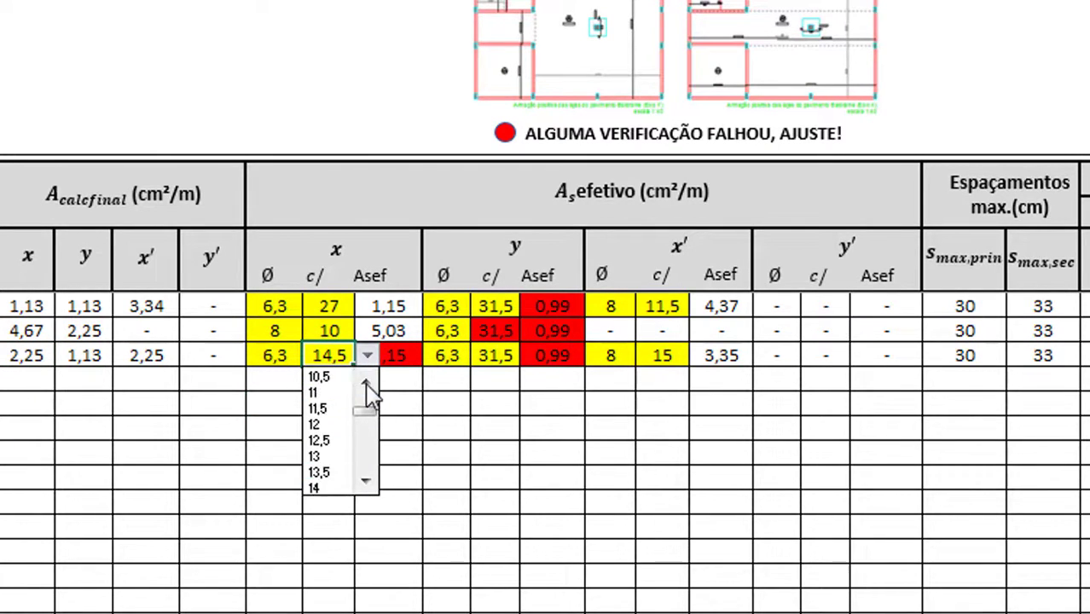
click(366, 384)
click(331, 381)
click(334, 405)
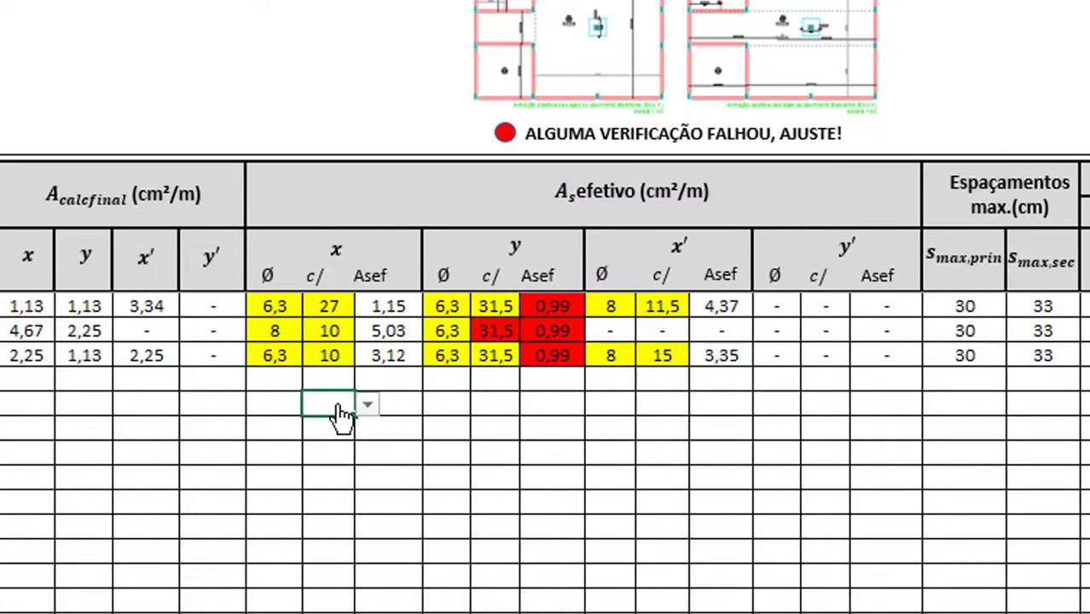
Change row 3's x spacing to 11, then 13, giving Asef 2,40 above 2,25
click(284, 359)
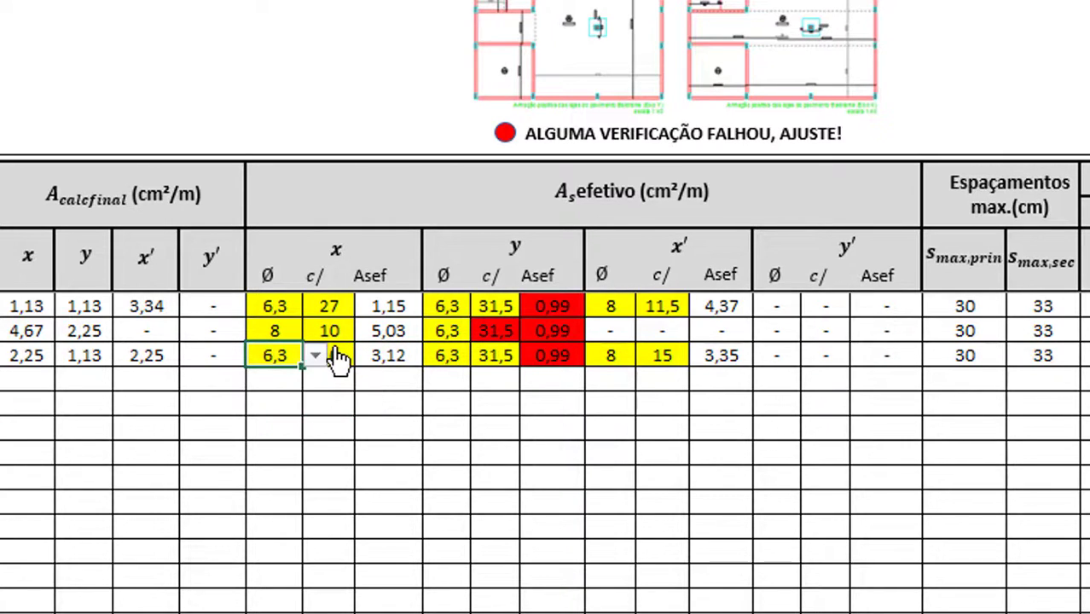
click(342, 355)
click(367, 356)
click(341, 409)
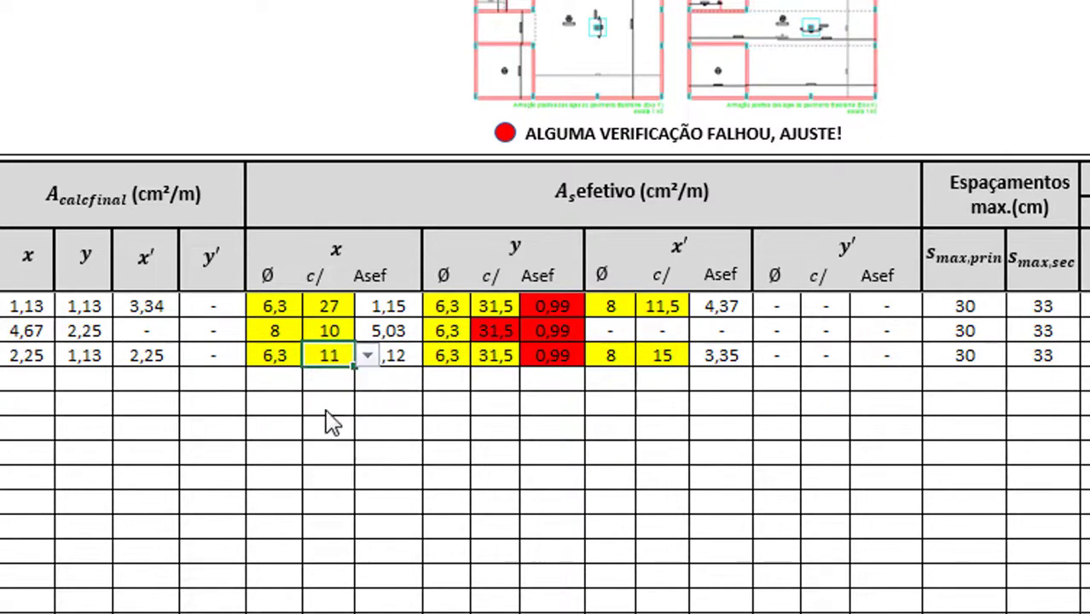
click(326, 386)
click(341, 355)
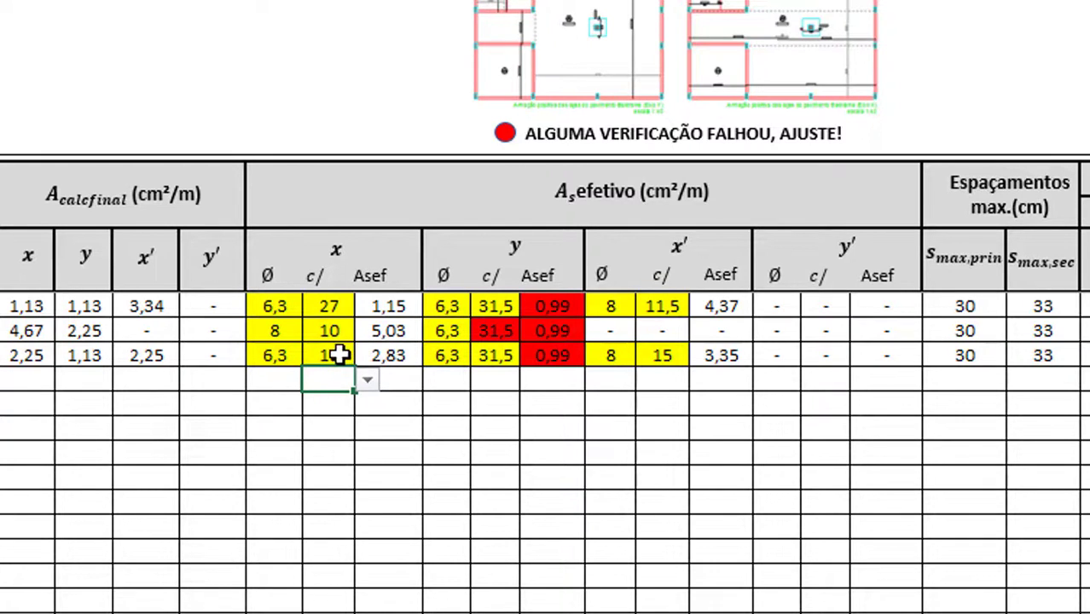
click(366, 355)
click(345, 446)
click(342, 403)
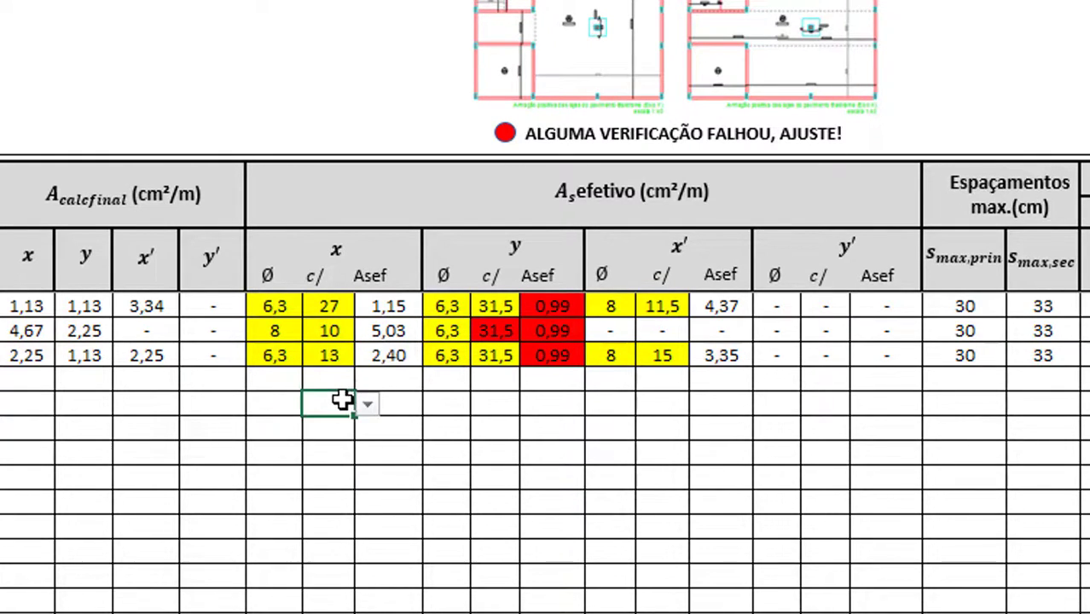
click(335, 357)
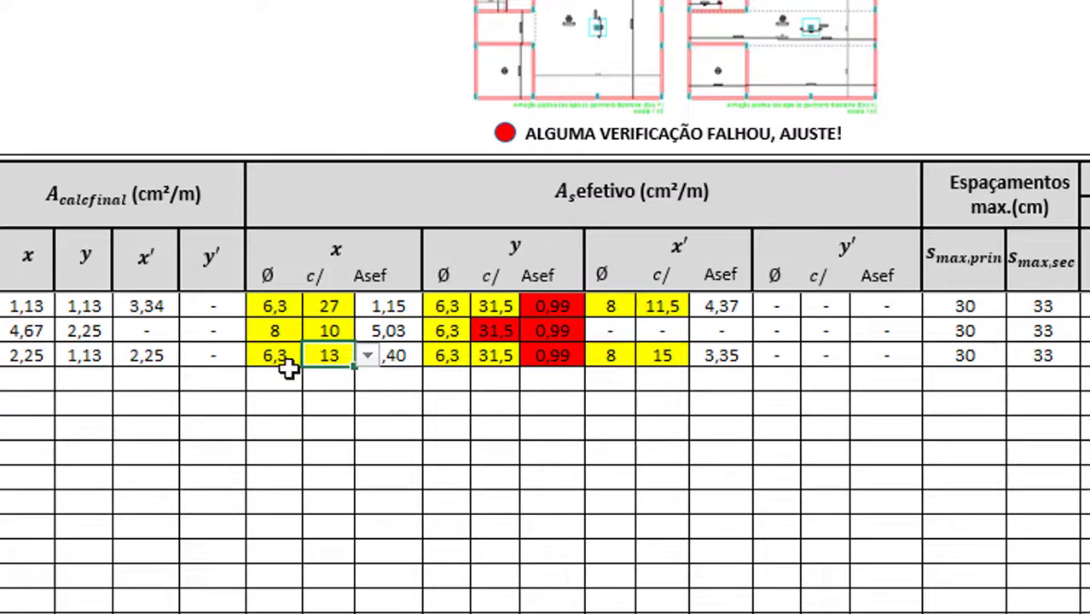
click(384, 380)
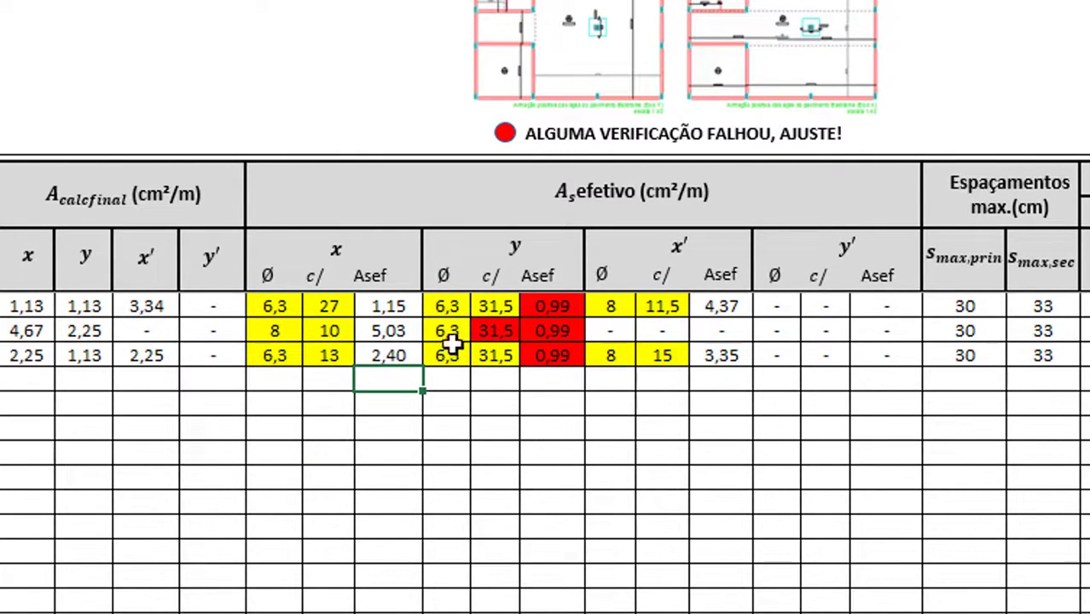
click(455, 305)
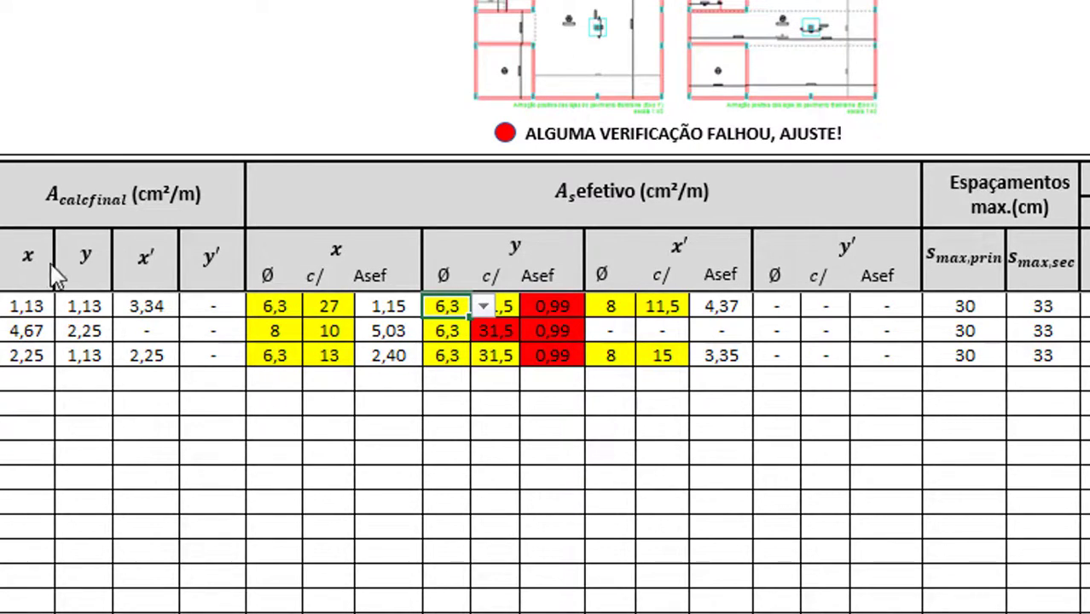
Check row 1's required y area and set its y bar spacing to 27
click(95, 304)
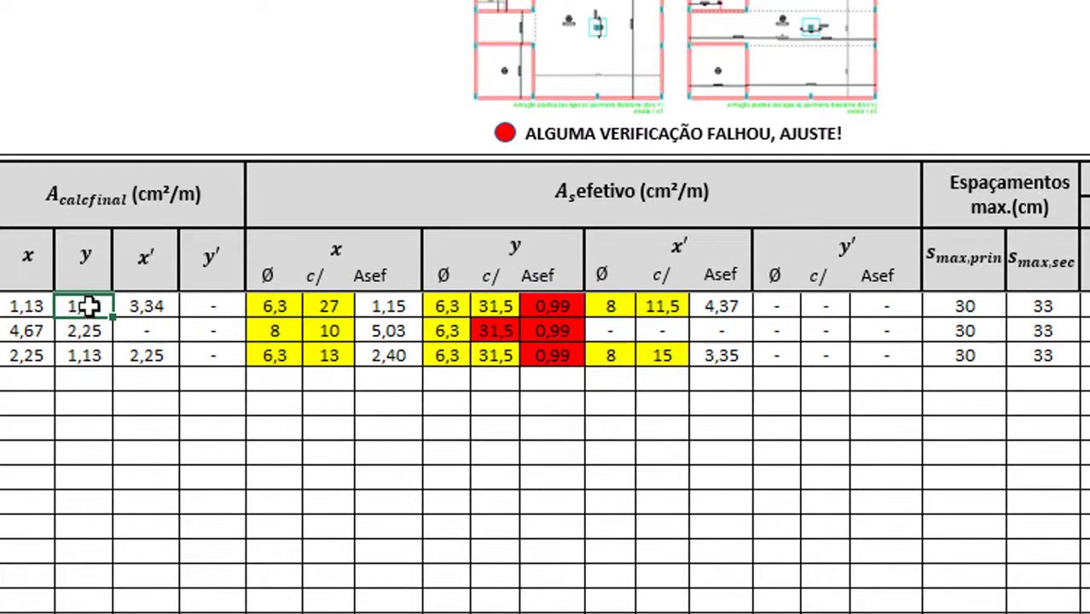
click(497, 306)
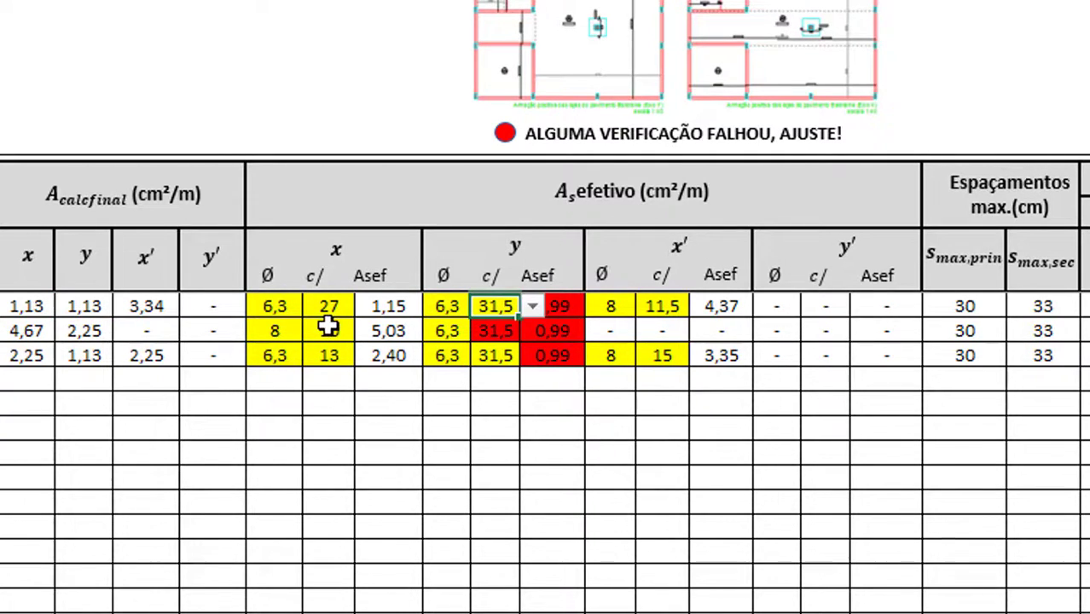
click(531, 305)
drag(537, 419, 537, 408)
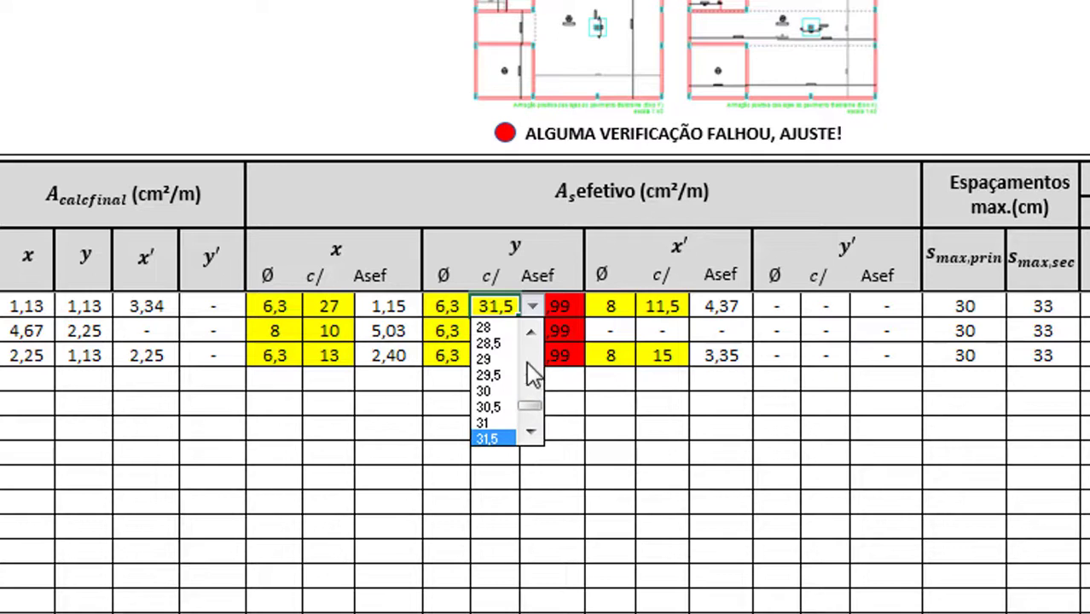
click(533, 332)
click(532, 332)
click(532, 332)
click(497, 346)
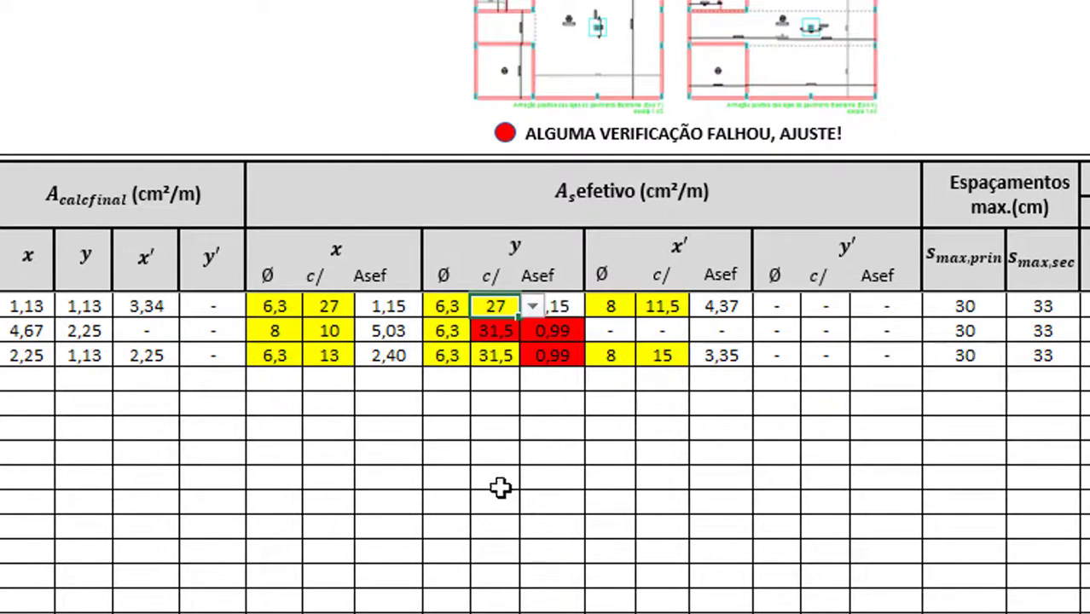
click(499, 485)
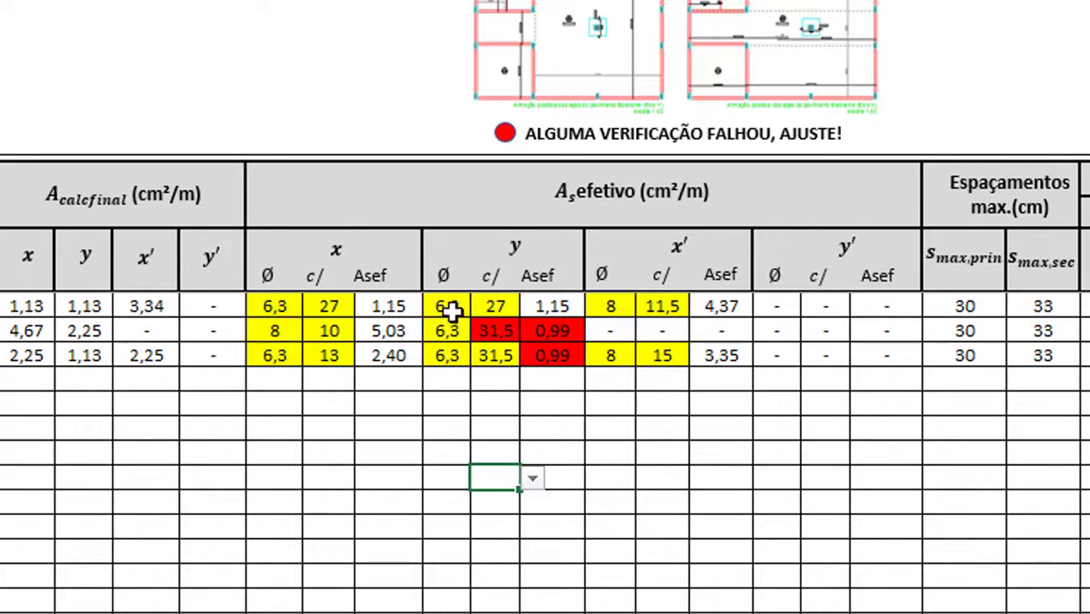
Set the failing row 2 y bar spacing to 13
click(495, 332)
click(531, 332)
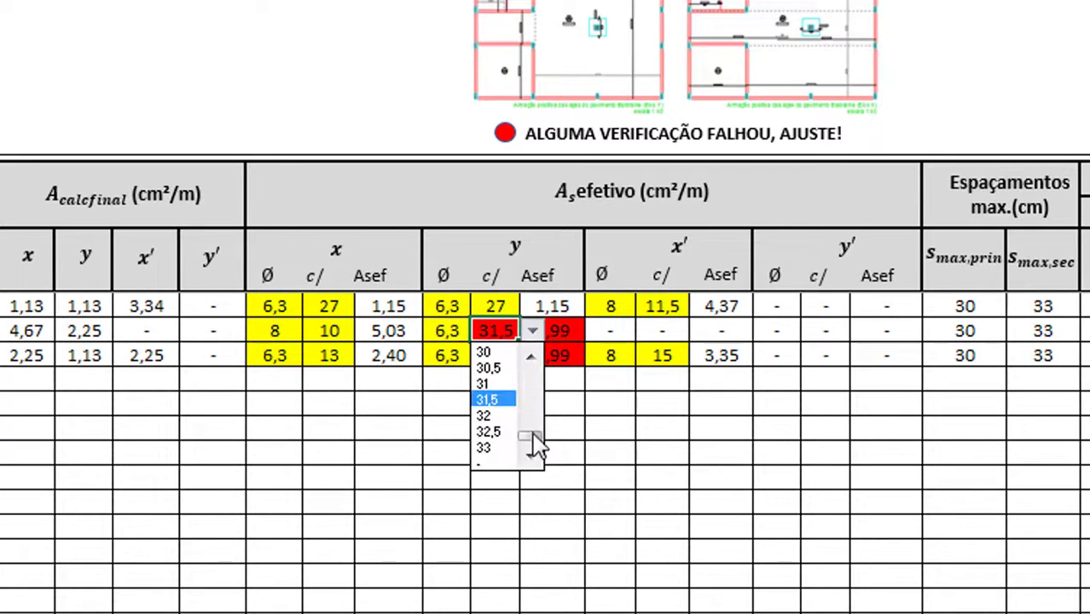
drag(534, 437, 539, 394)
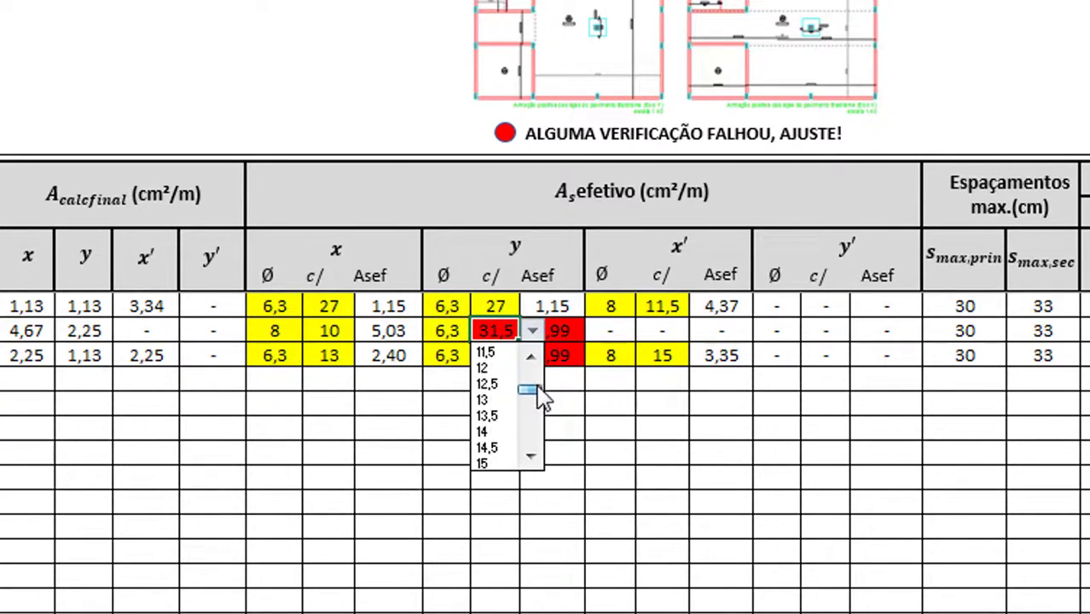
click(490, 401)
click(492, 396)
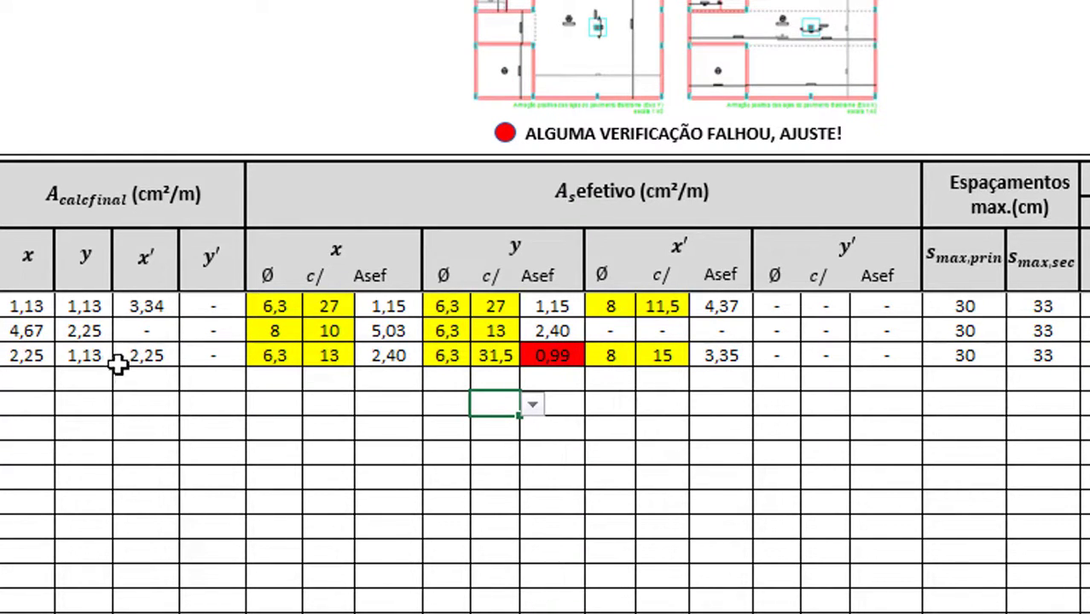
Set row 3's y bar spacing to 27, then check row 1's required x′ area
click(502, 353)
click(532, 355)
mouse_move(540, 471)
mouse_down()
mouse_move(548, 410)
mouse_move(537, 401)
mouse_move(539, 465)
mouse_up()
click(493, 442)
click(490, 403)
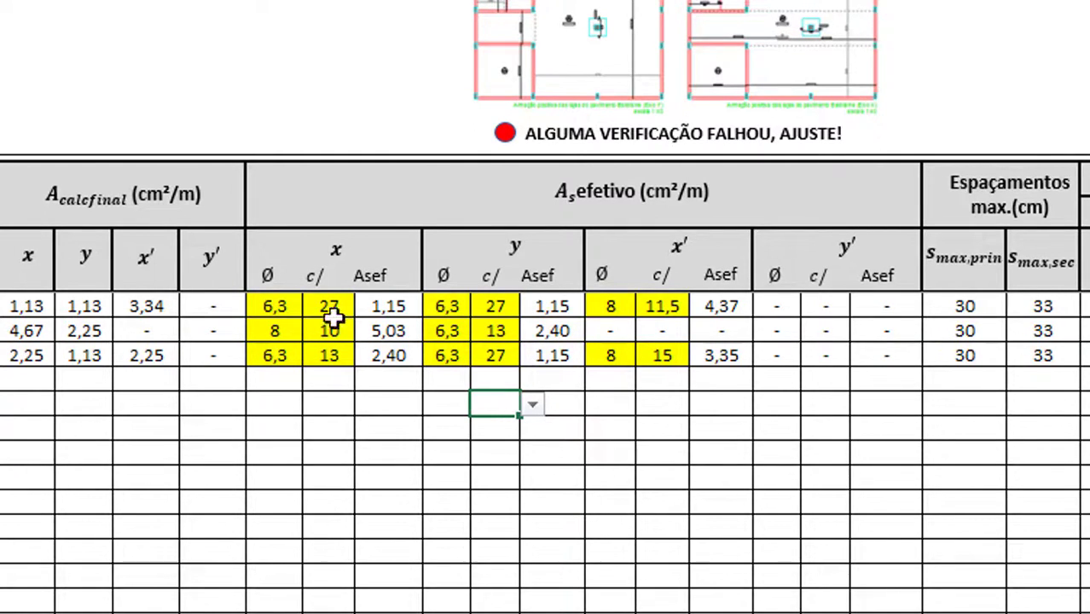
click(145, 305)
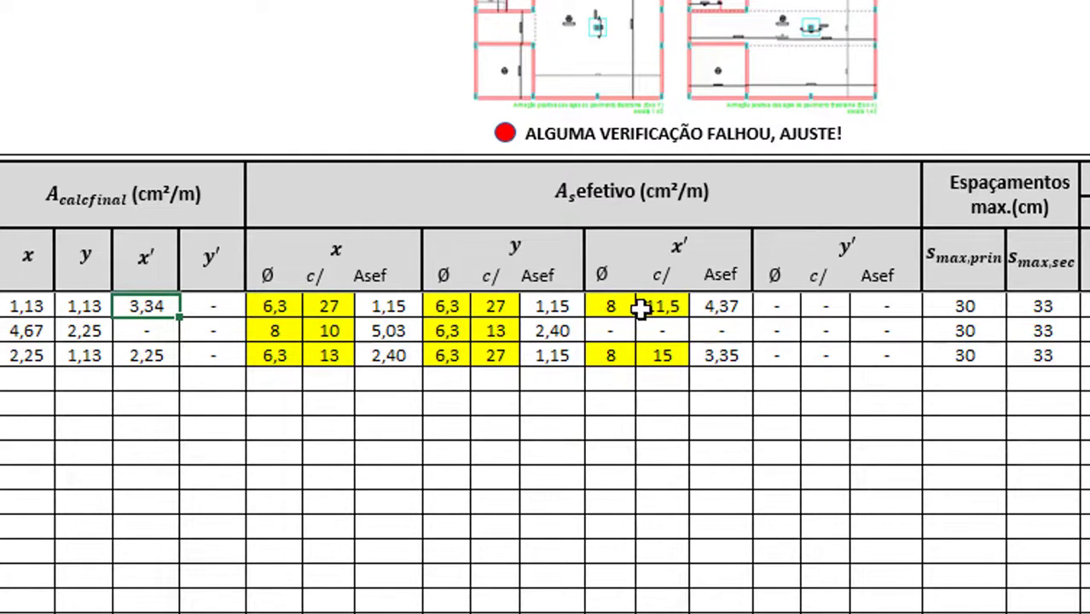
Keep the first row's x′ bar spacing at 15 cm and check its Asef
click(670, 312)
click(702, 307)
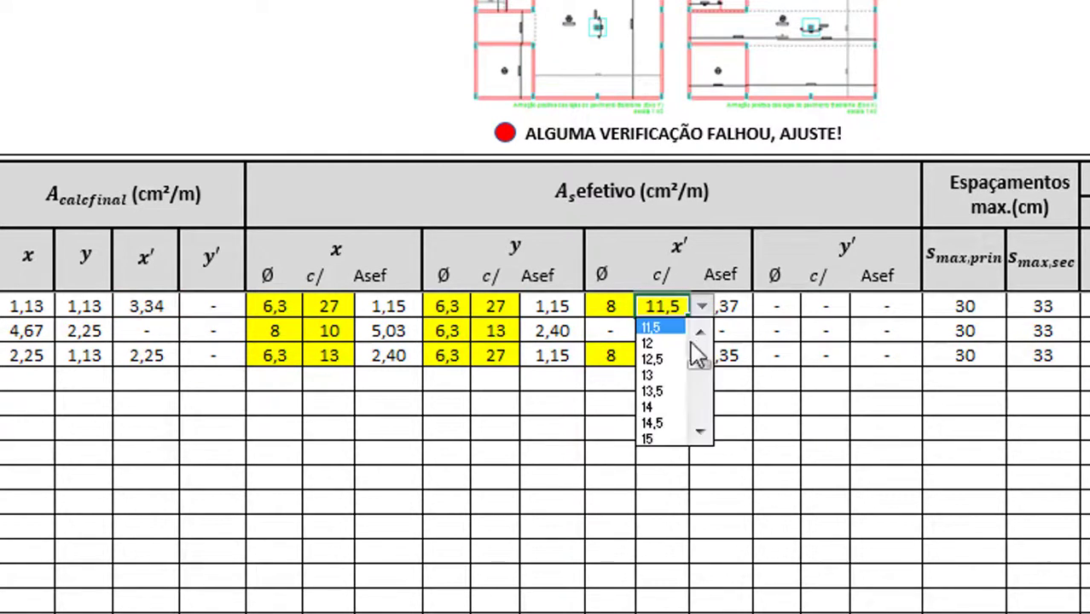
key(Escape)
click(662, 399)
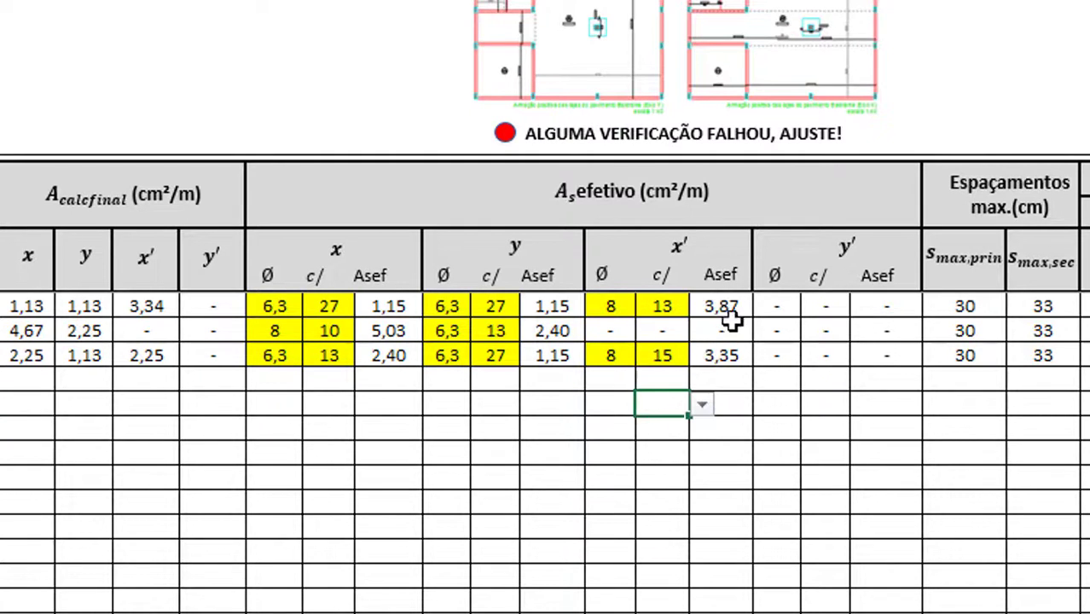
click(680, 307)
click(701, 306)
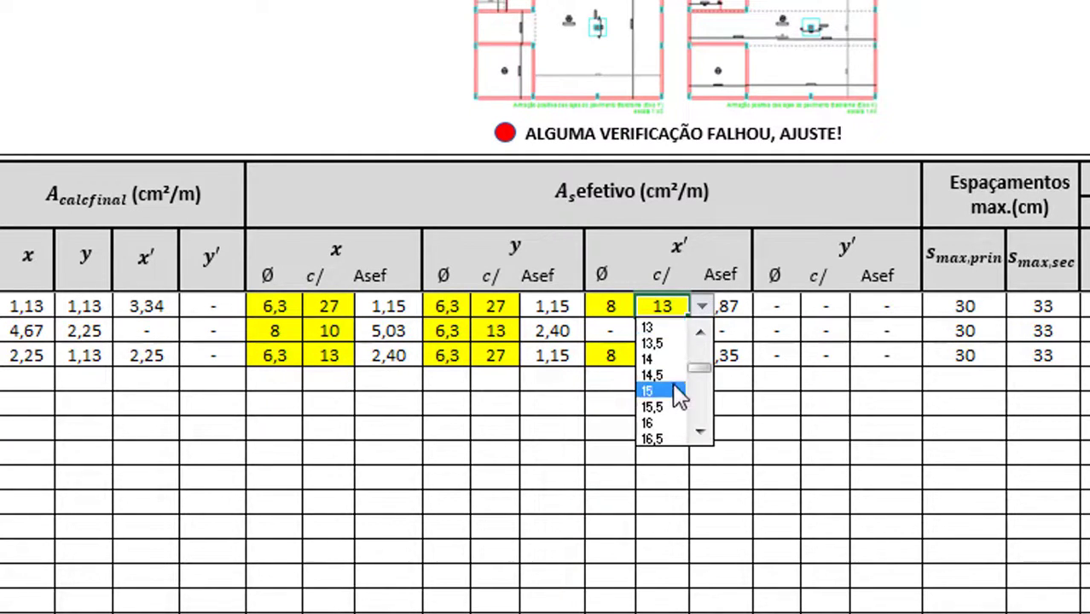
click(679, 390)
click(676, 384)
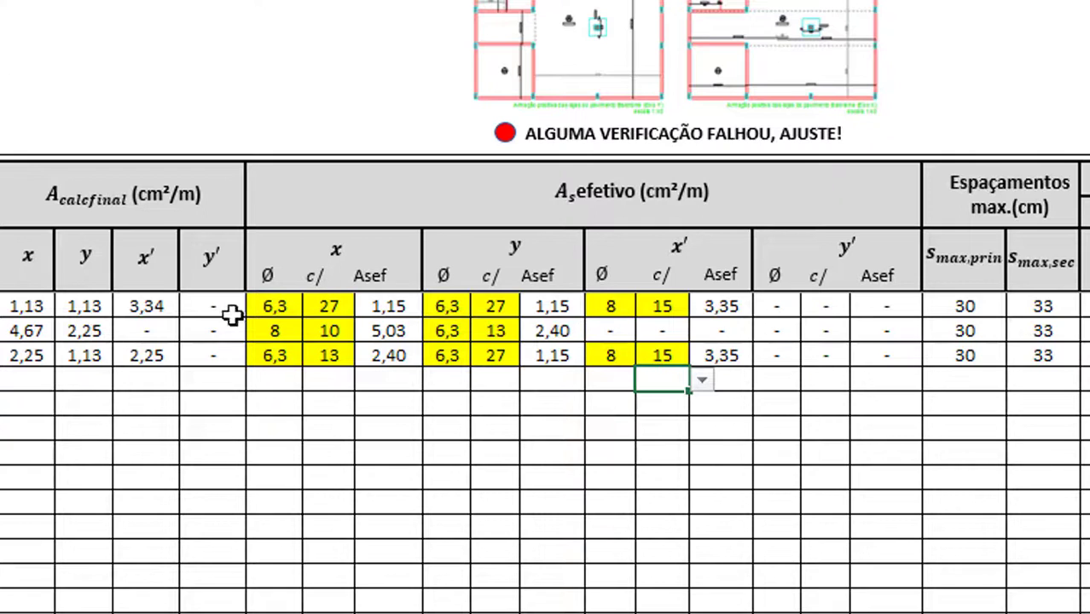
click(714, 306)
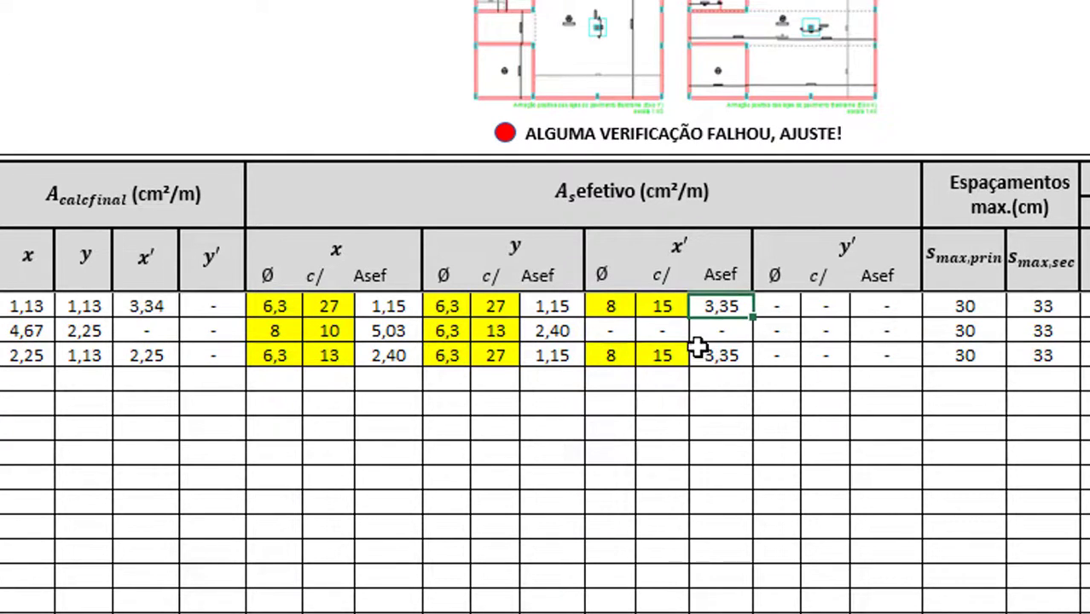
click(641, 407)
Try 16 cm spacing on the third row's x′ bars, then set it back to 15
click(620, 354)
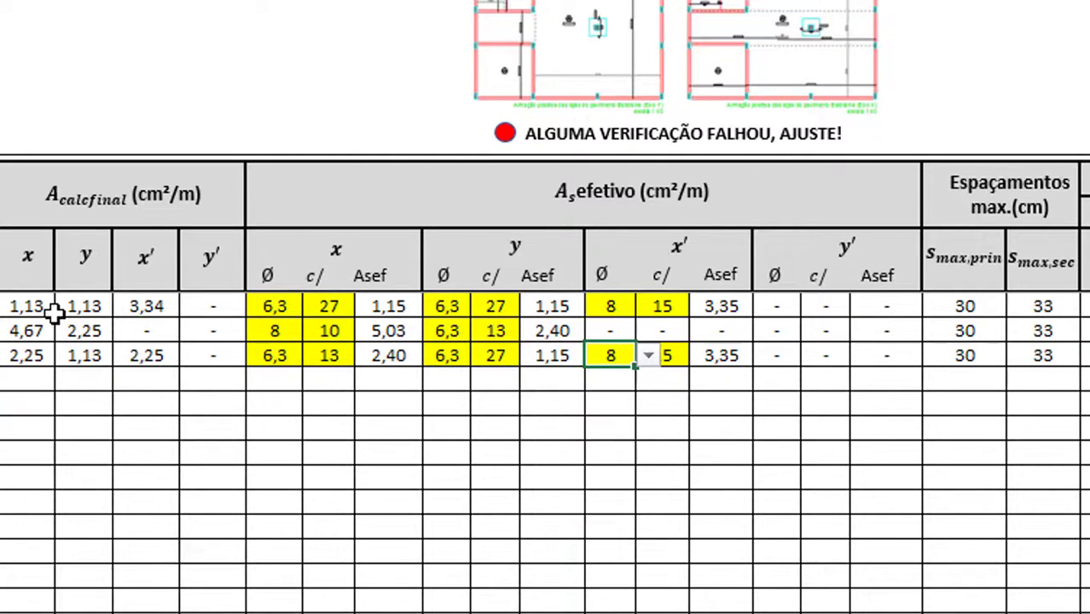
click(680, 358)
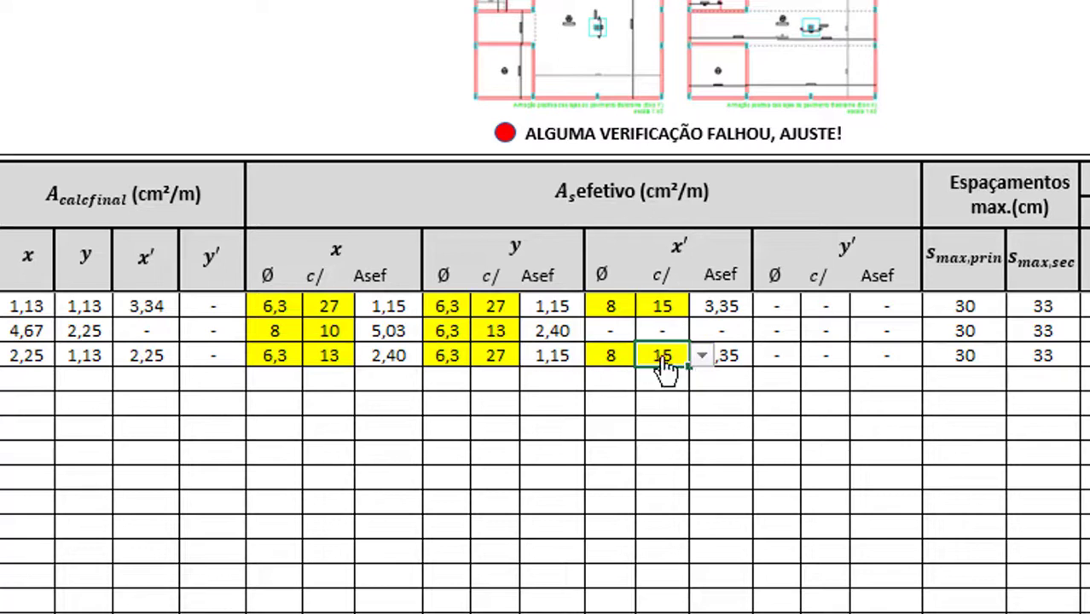
click(701, 356)
click(683, 404)
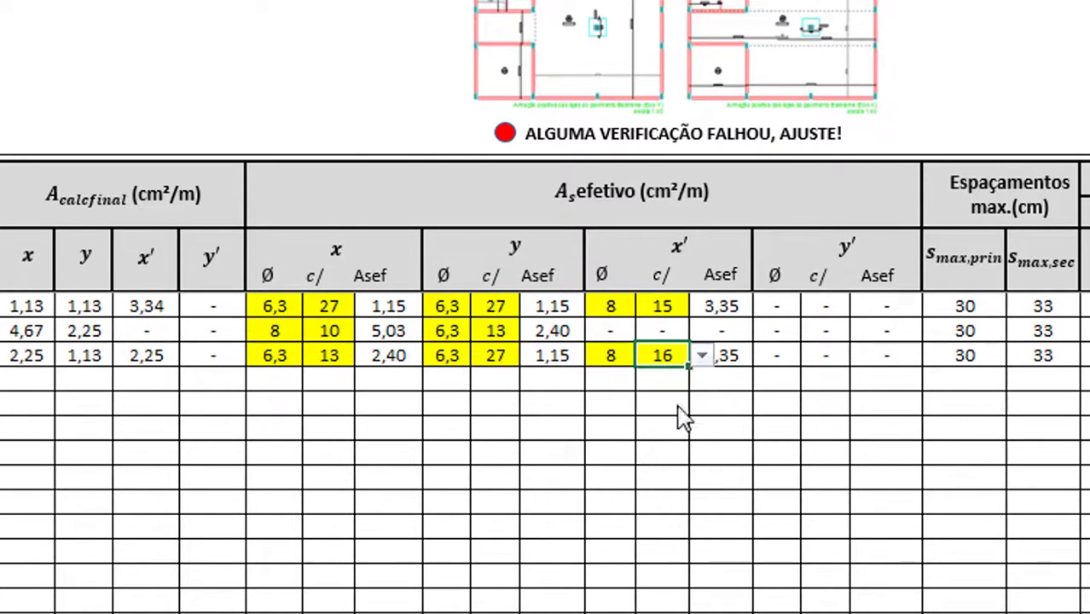
click(701, 357)
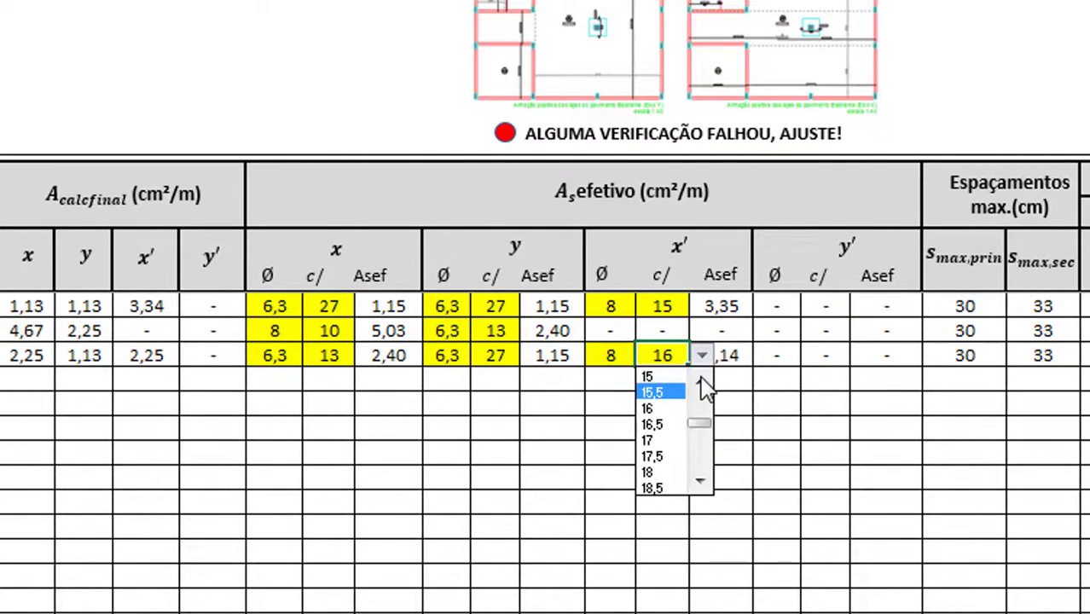
click(700, 382)
click(674, 389)
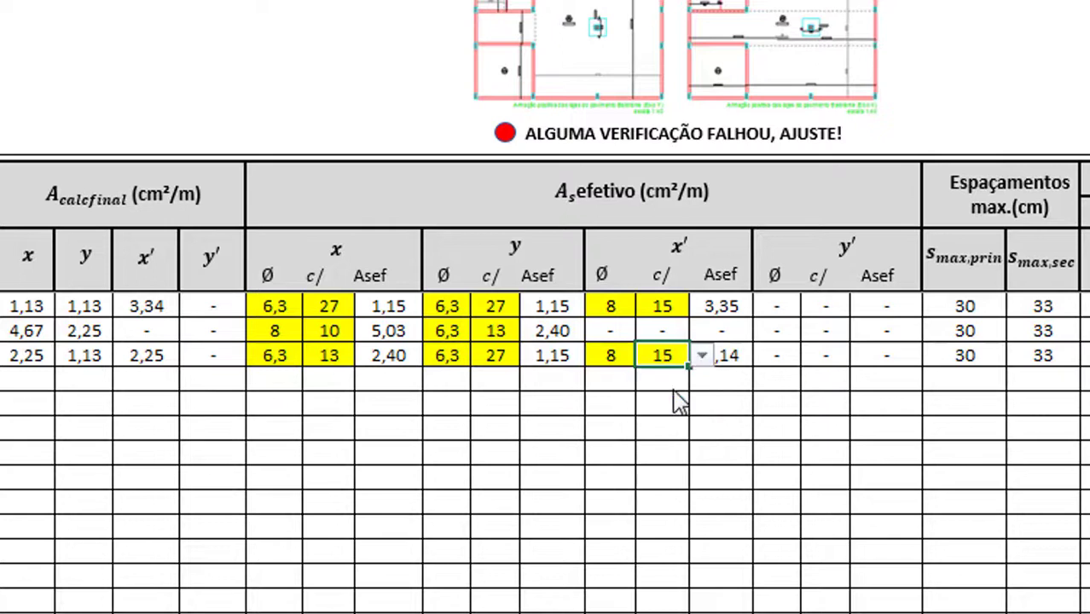
Try 15,5 cm spacing on the first row's x′ bars, then restore 15
click(676, 308)
click(701, 307)
click(687, 360)
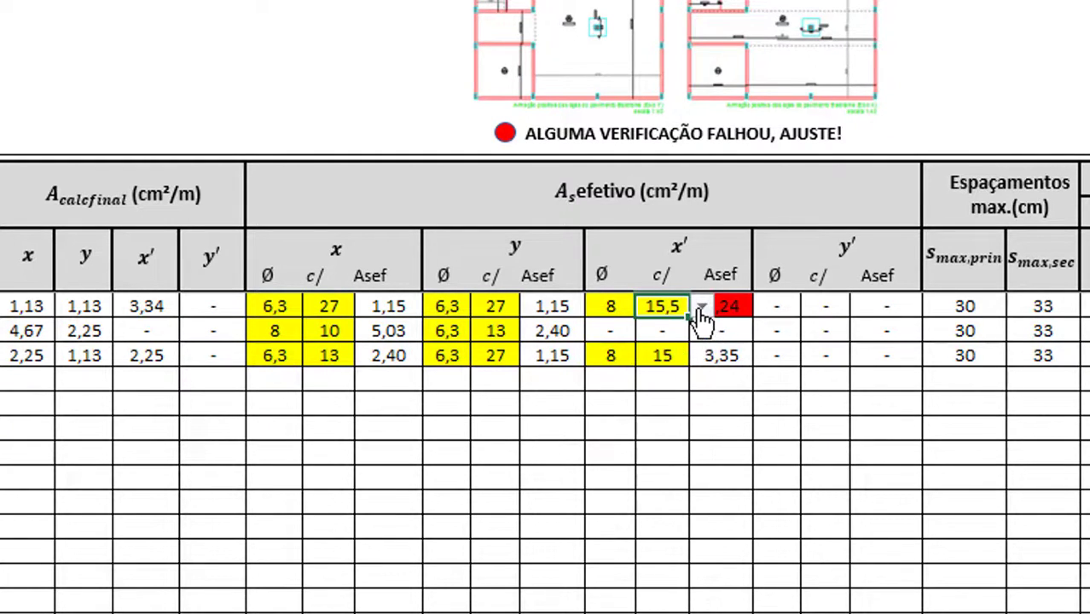
click(701, 309)
click(704, 329)
click(688, 339)
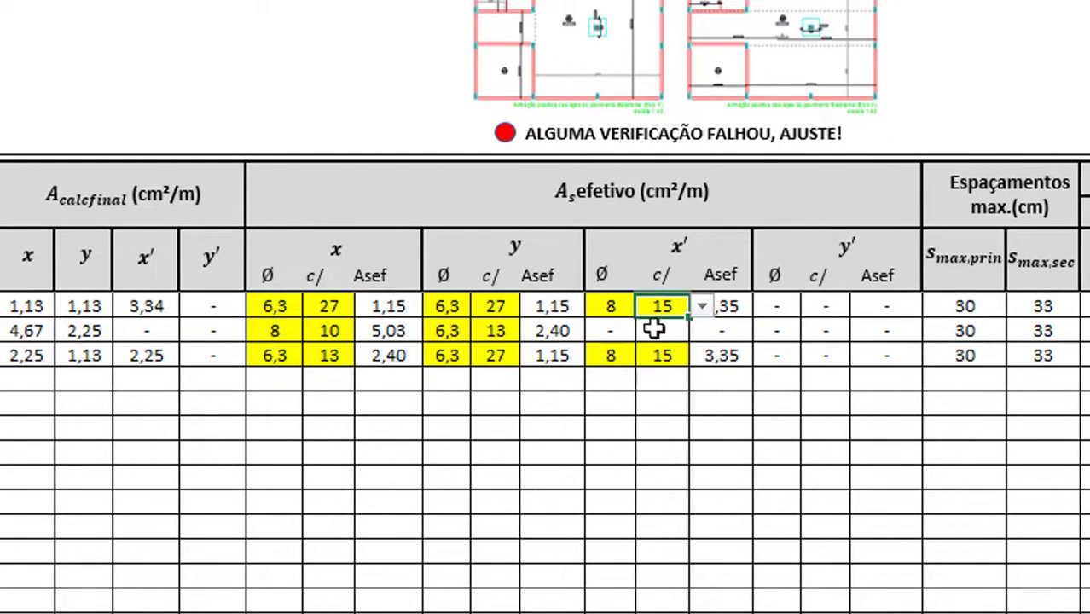
click(627, 406)
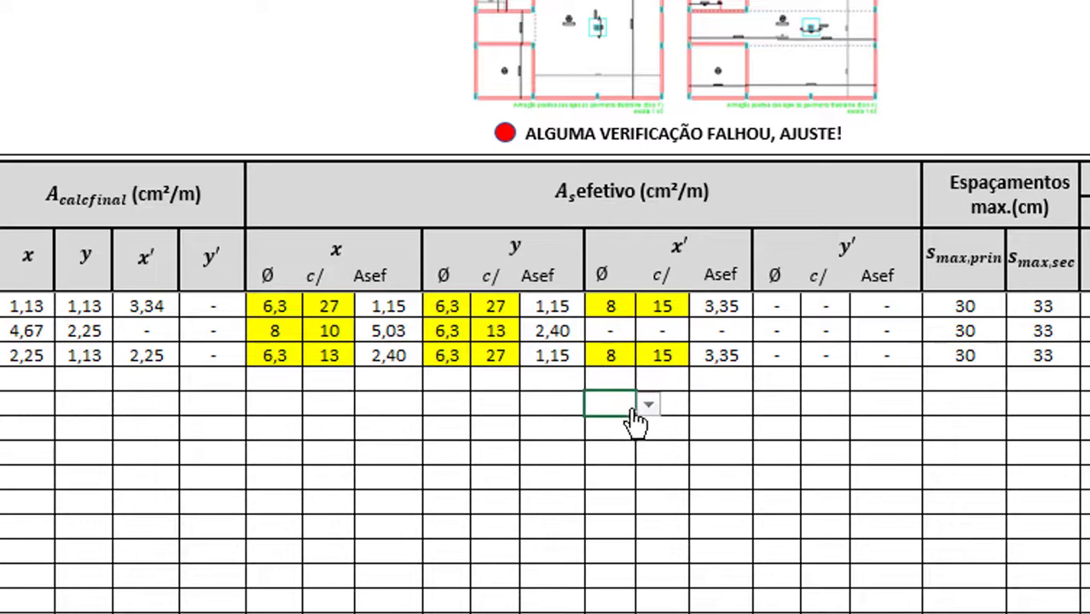
click(681, 309)
click(701, 307)
click(701, 307)
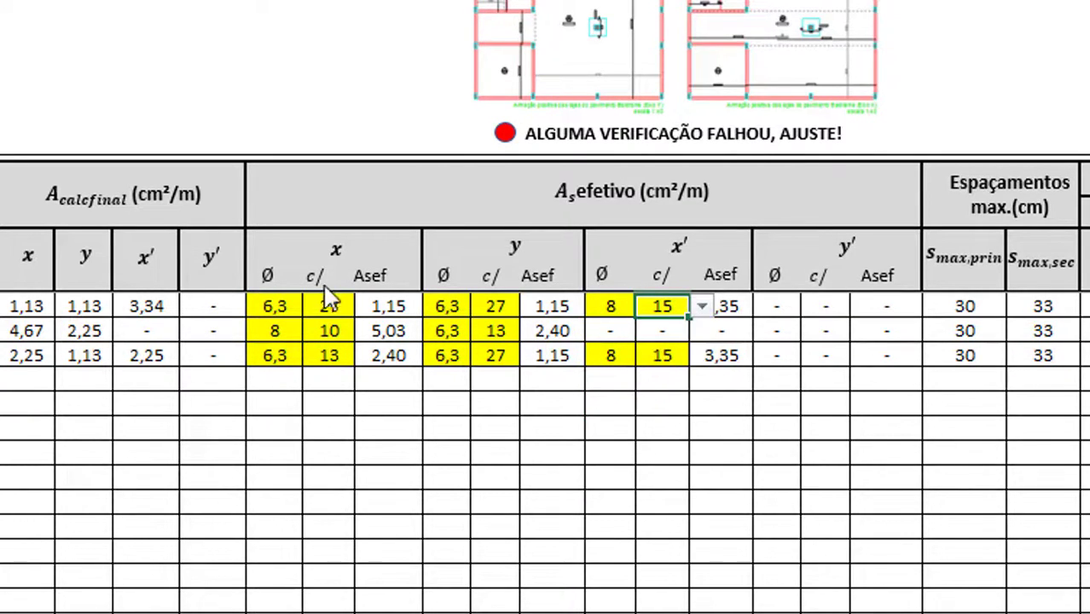
Give the third row's x′ bars Ø 6,3 at c/13, giving Asef 2,40, and mark rows 1–4
click(614, 360)
click(648, 355)
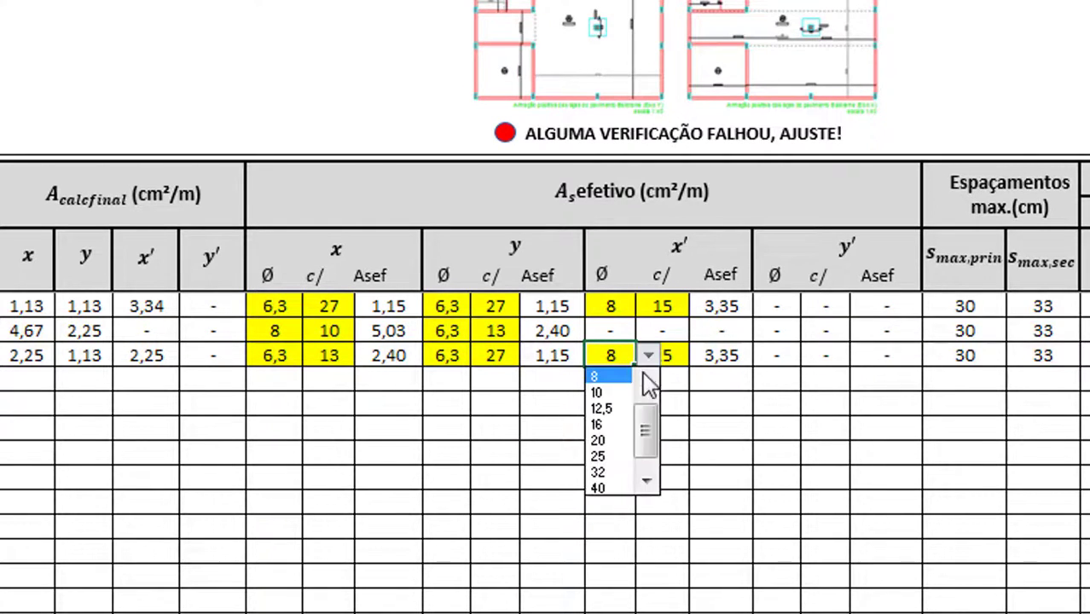
drag(650, 414, 640, 388)
click(622, 384)
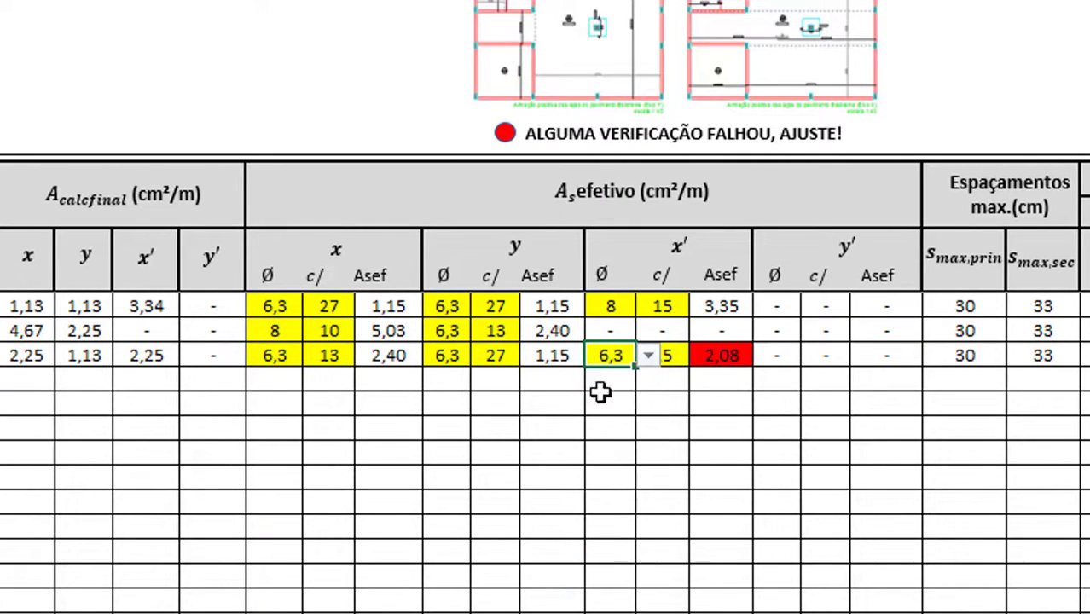
click(670, 355)
click(701, 359)
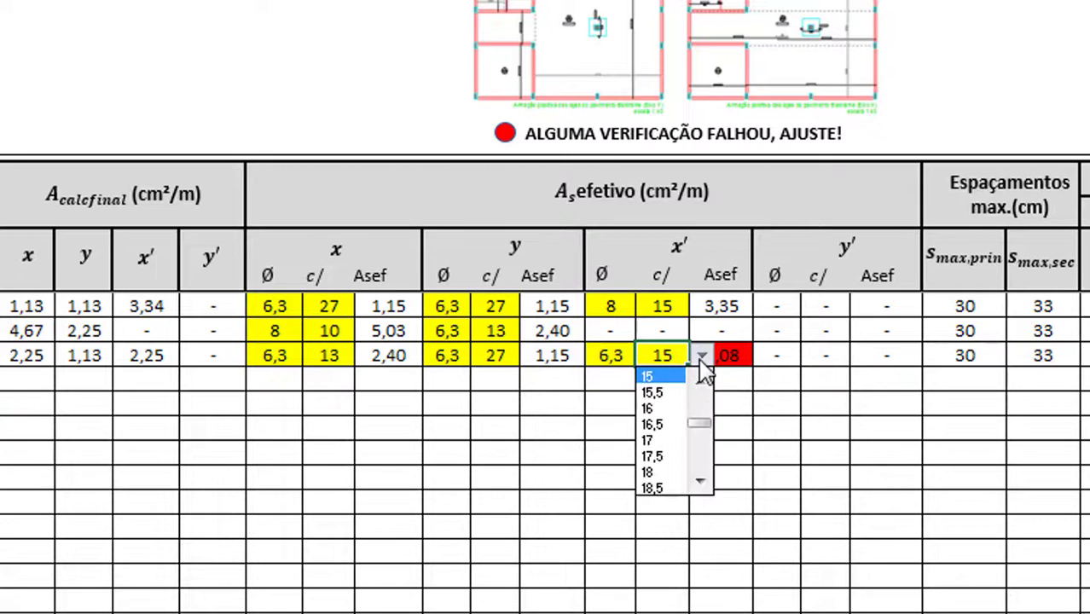
drag(705, 431, 705, 418)
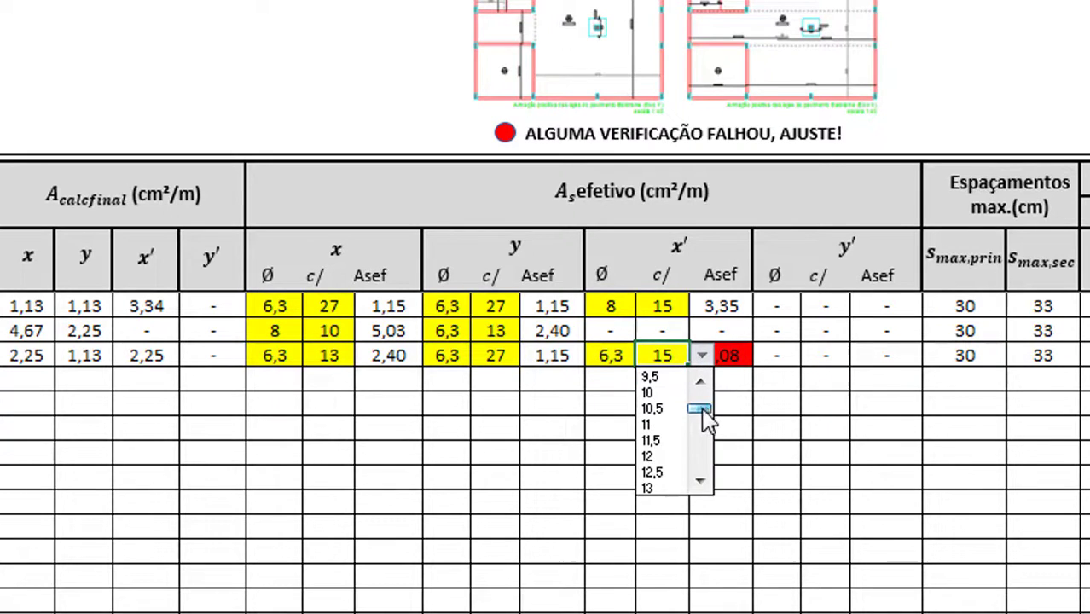
click(668, 491)
click(653, 426)
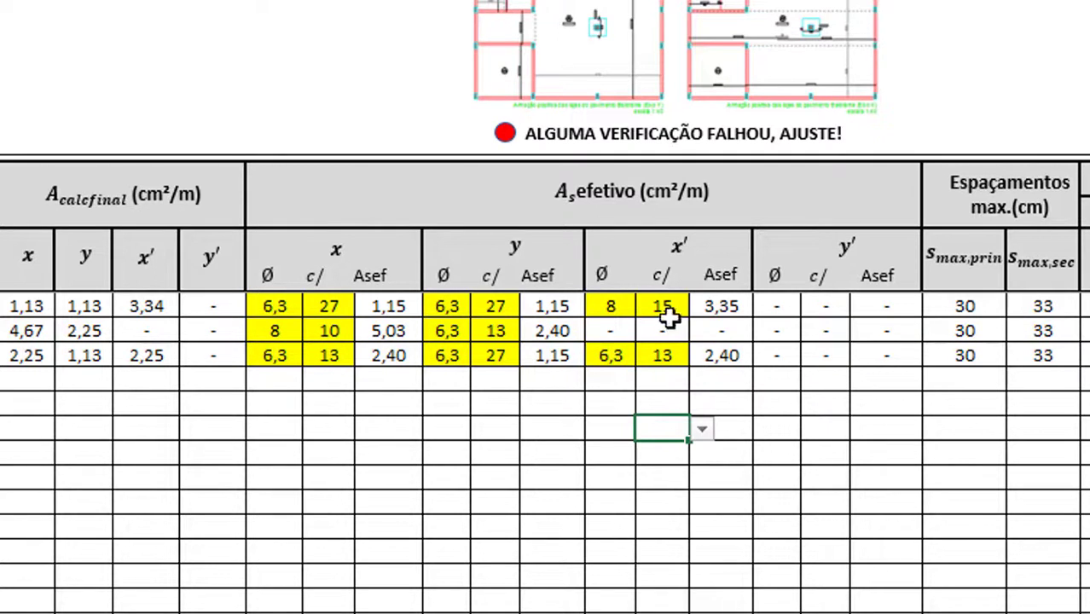
drag(730, 378, 282, 307)
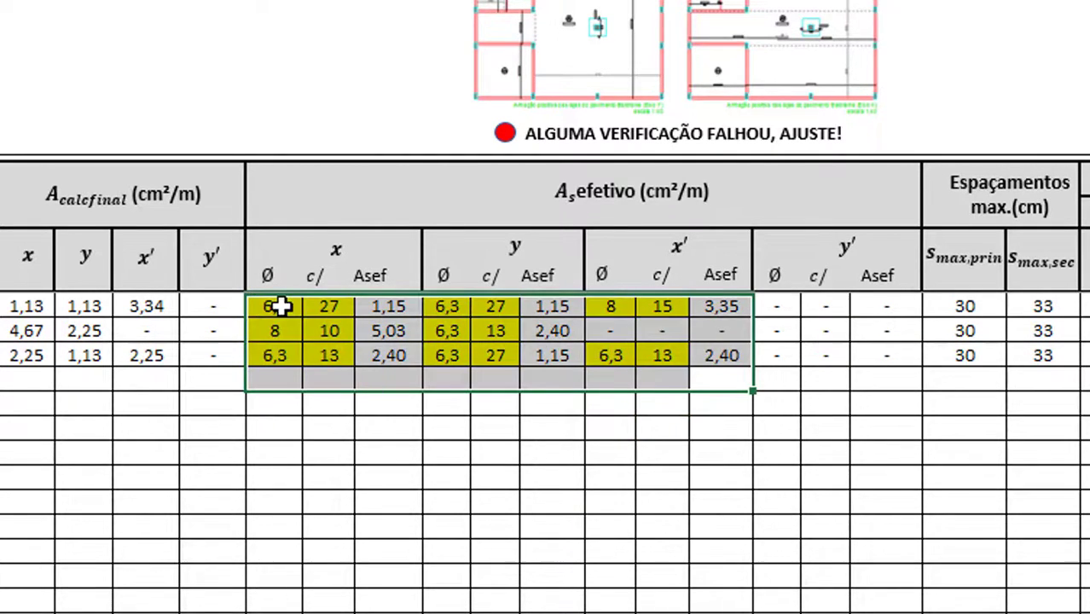
Select the first row's Lado1 beam base in the positive-bar anchorage check table
click(323, 501)
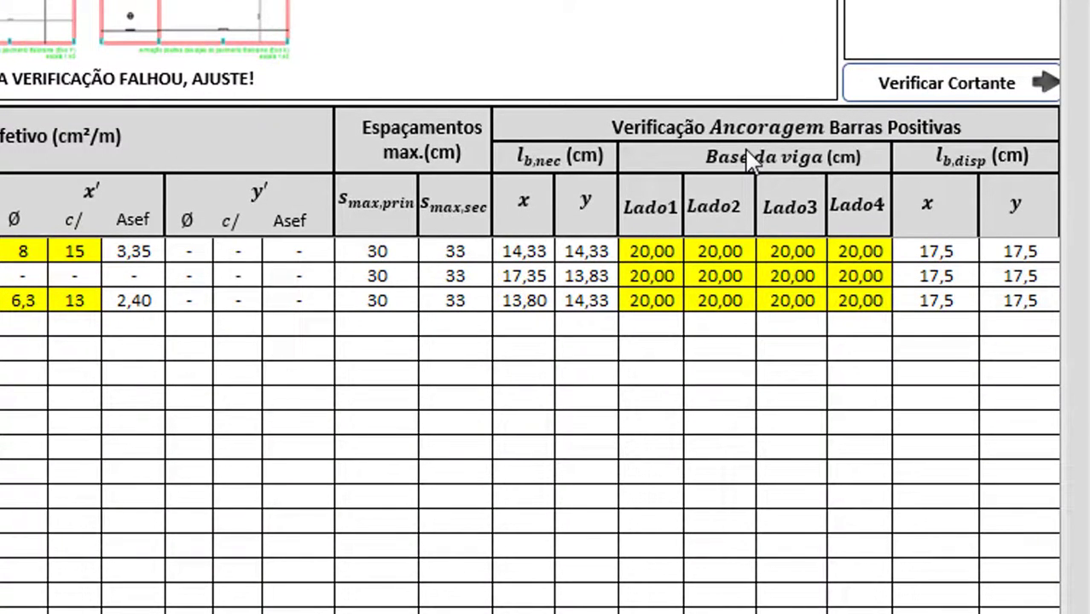
click(661, 252)
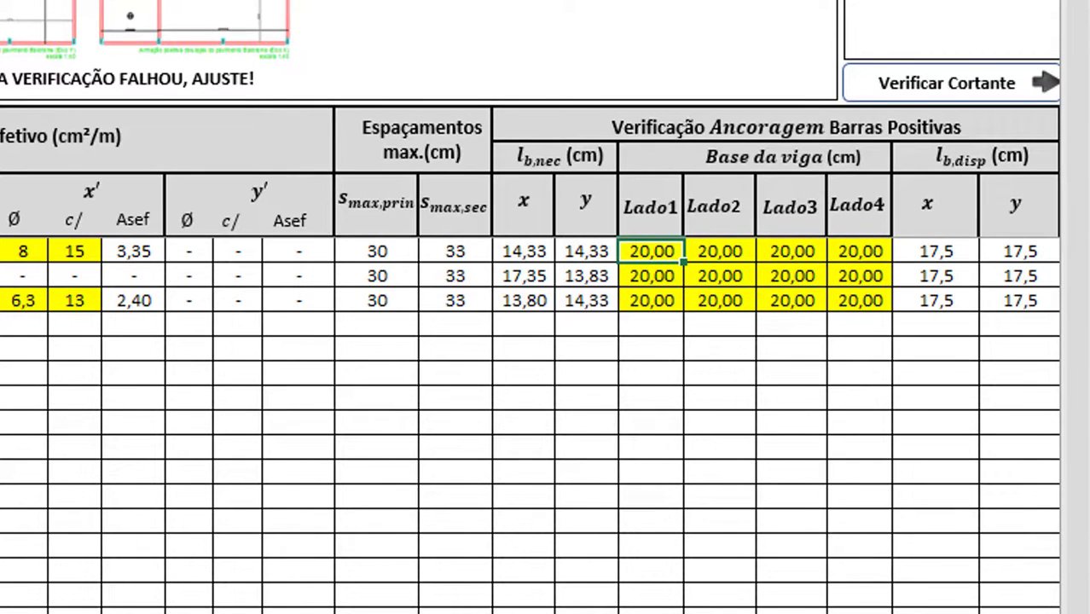
click(9, 613)
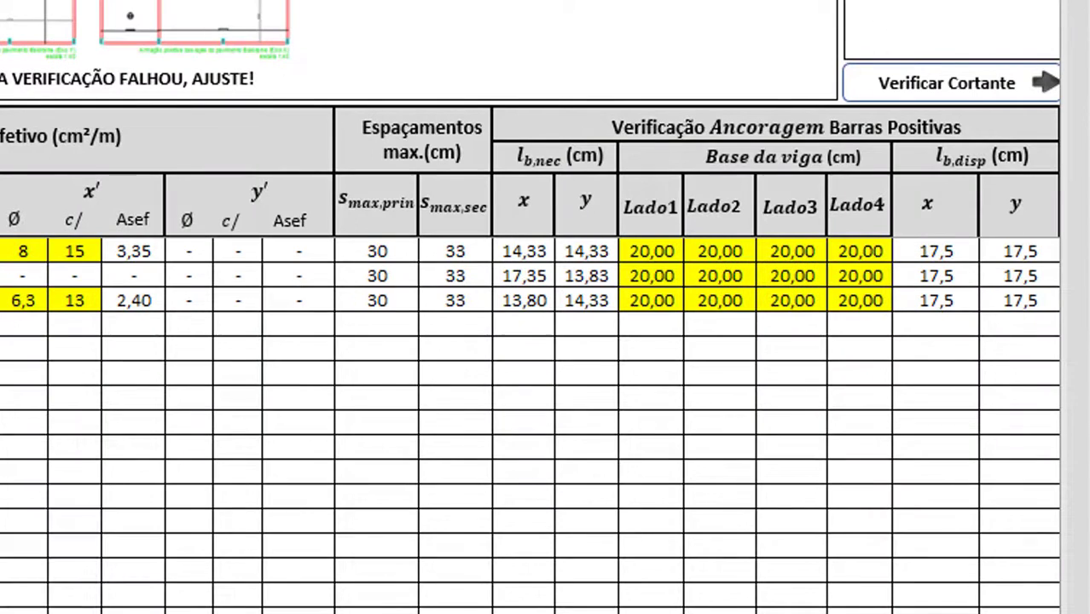
mouse_move(52, 613)
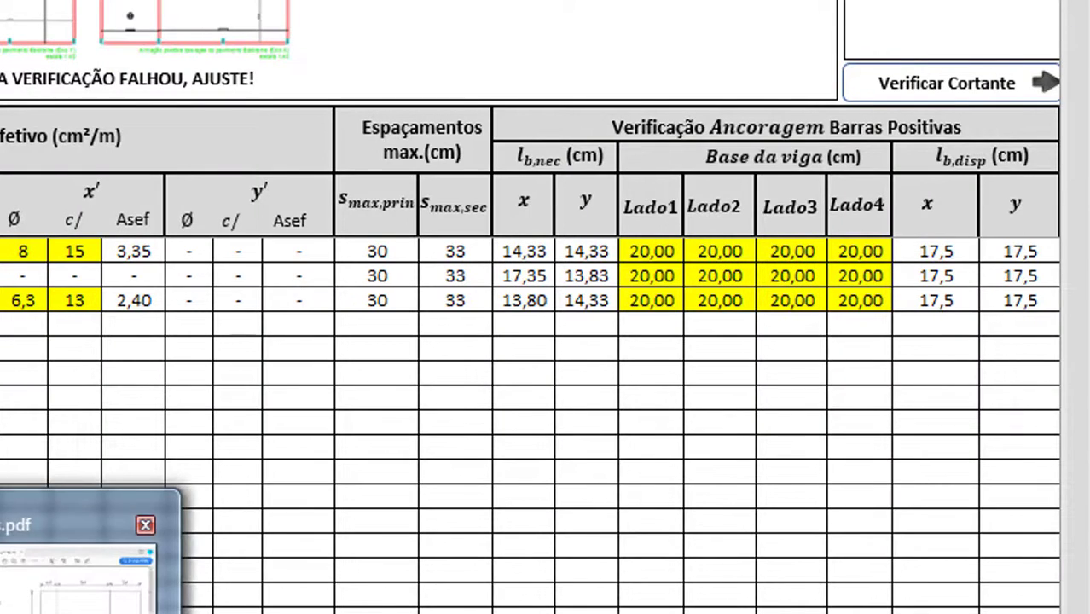
click(81, 597)
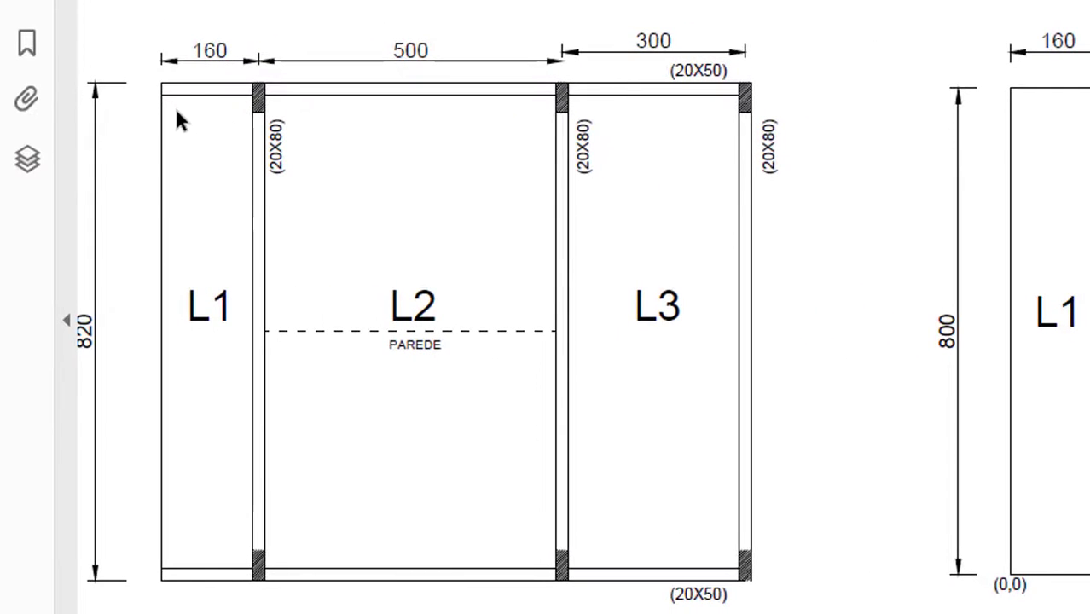
scroll(546, 324, left, 1)
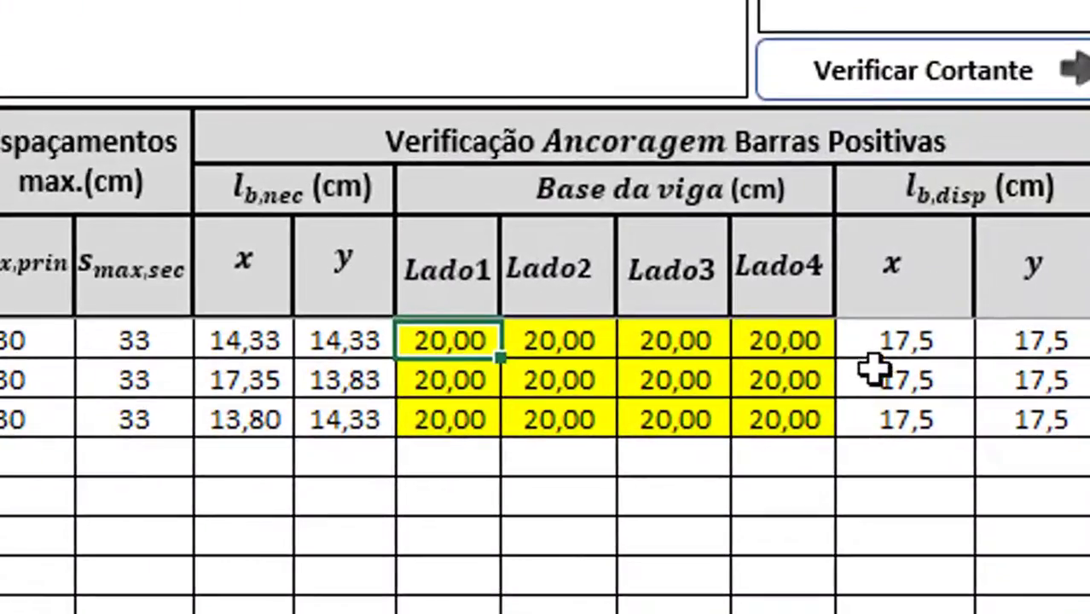
Set the first row's Lado4 beam base to 0, dropping its y anchorage length to -2,5
click(721, 341)
click(795, 338)
text(0)
key(Return)
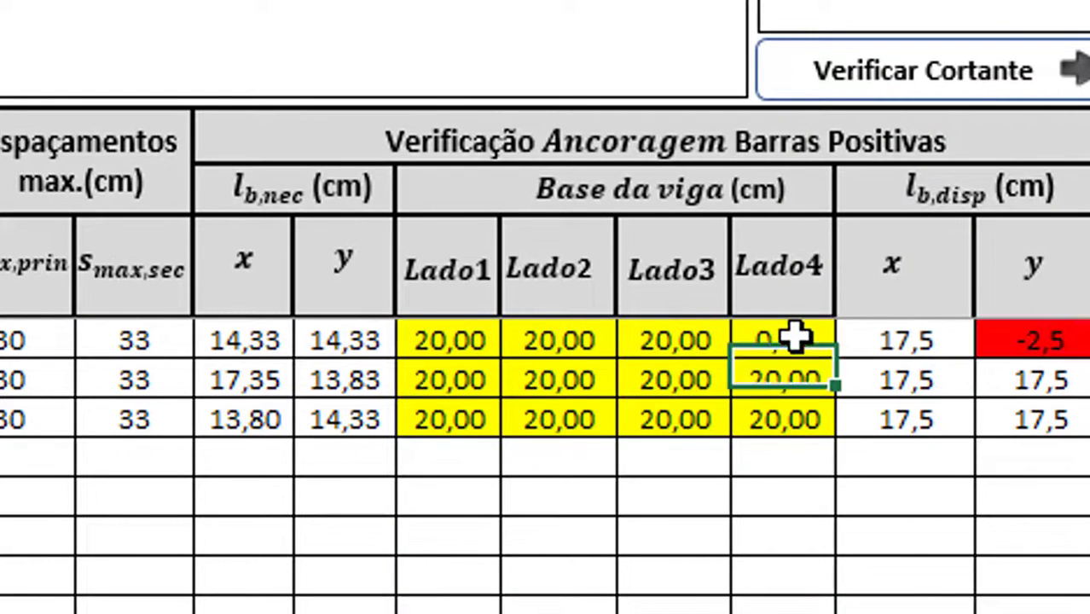
Review the other rows' Lado1–Lado4 beam bases and the second row's required x and y lengths
click(470, 372)
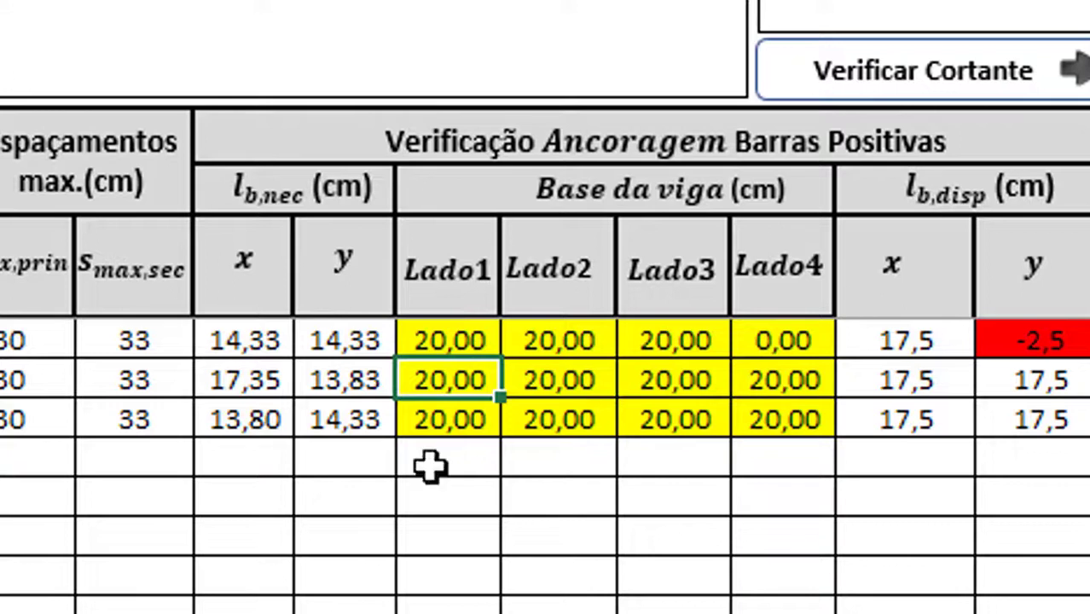
click(782, 422)
drag(468, 382, 615, 378)
click(674, 380)
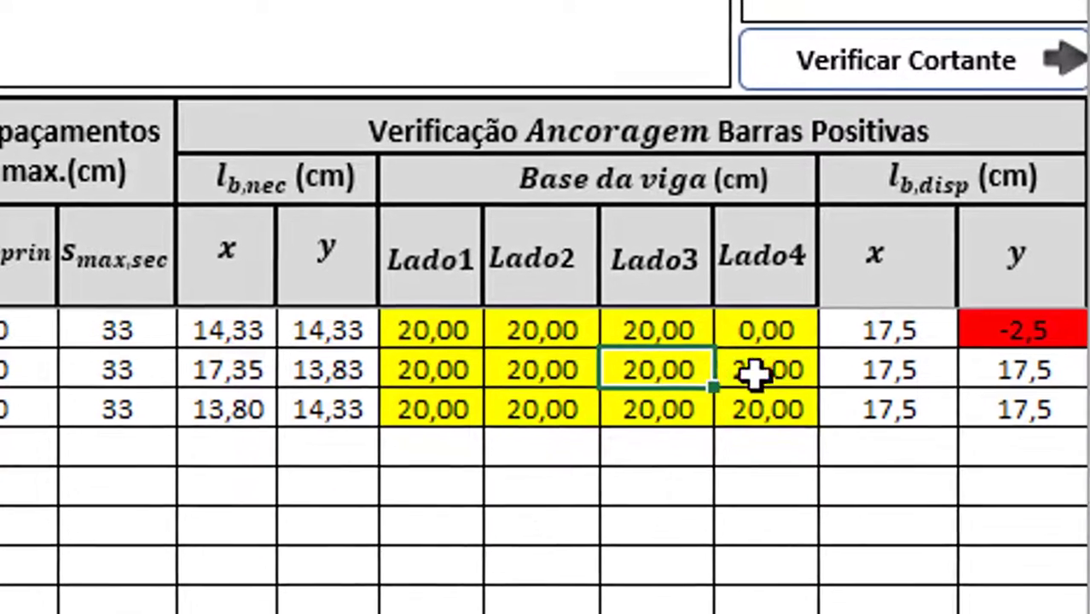
click(775, 381)
click(465, 421)
click(602, 386)
click(704, 384)
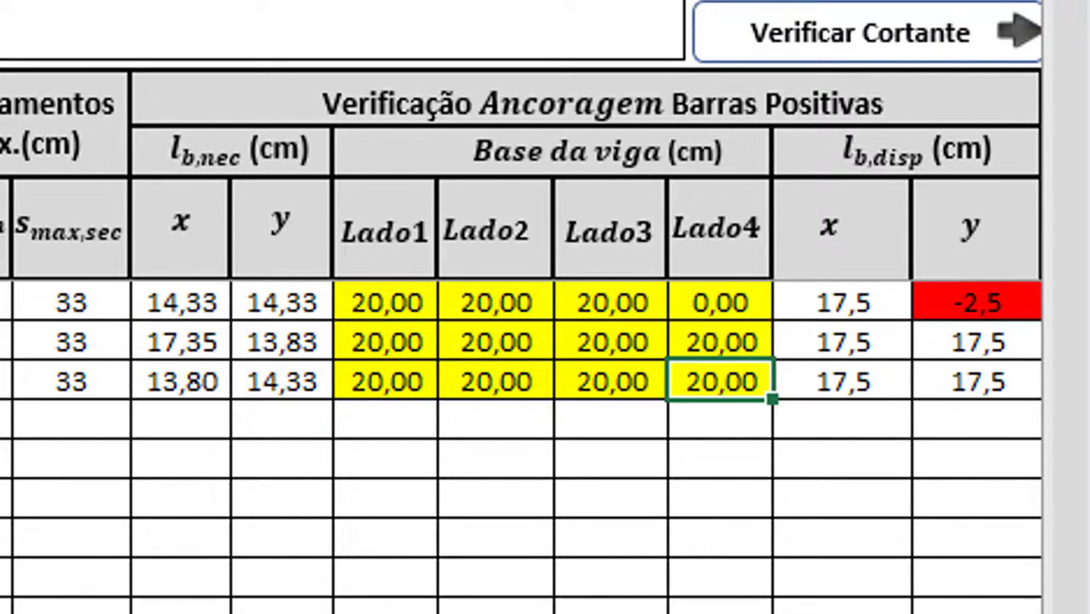
click(683, 307)
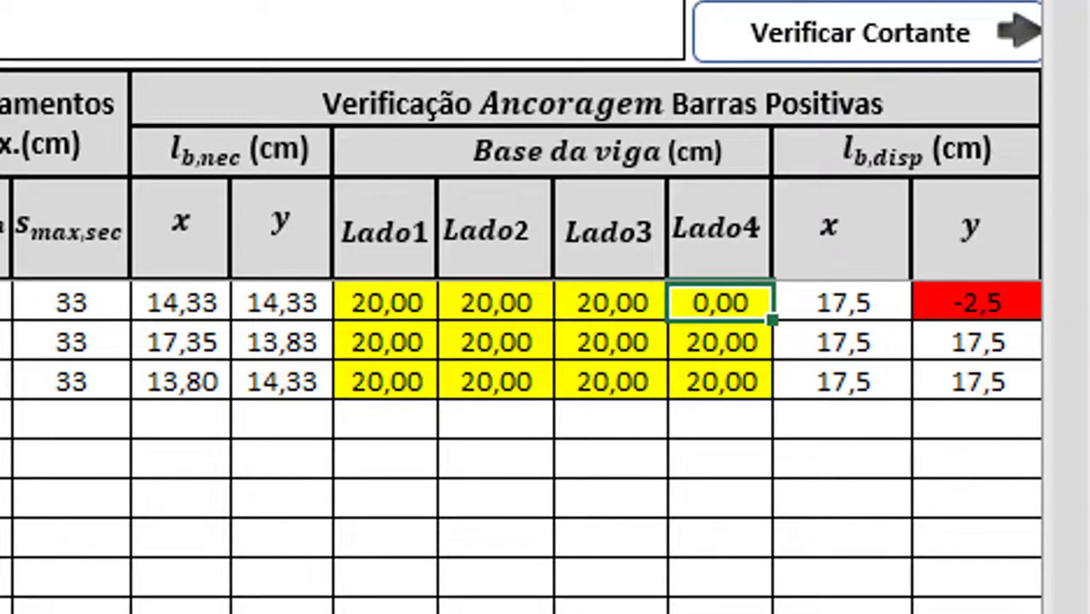
click(762, 344)
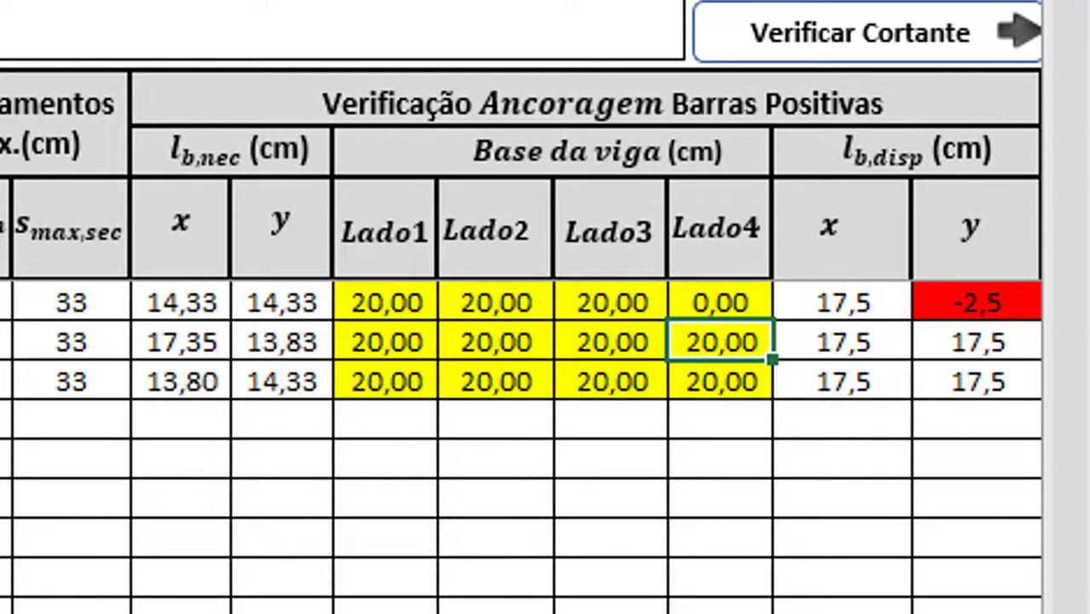
click(247, 340)
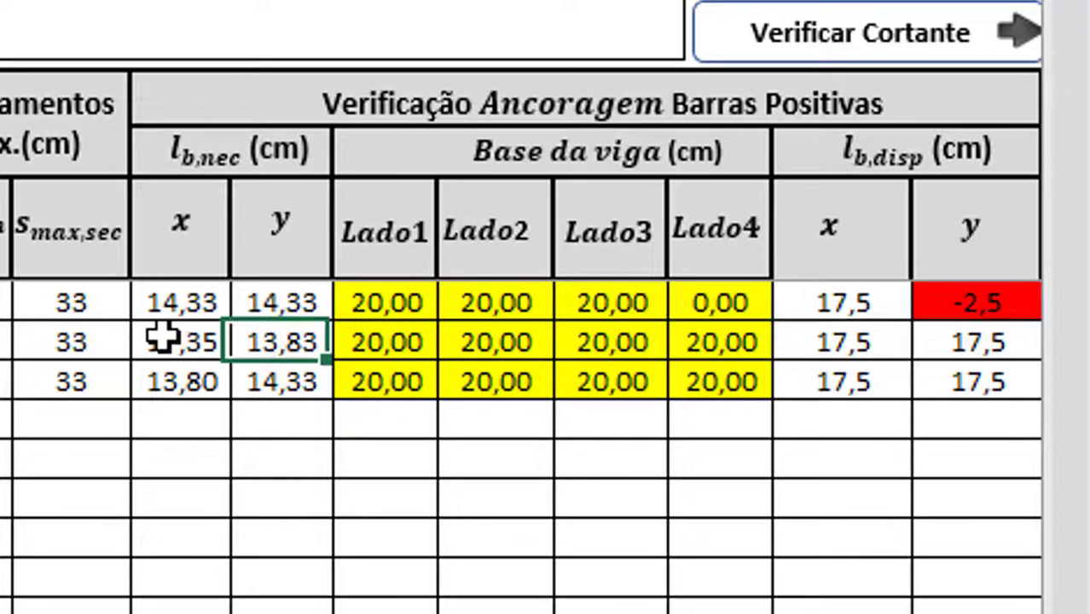
click(165, 339)
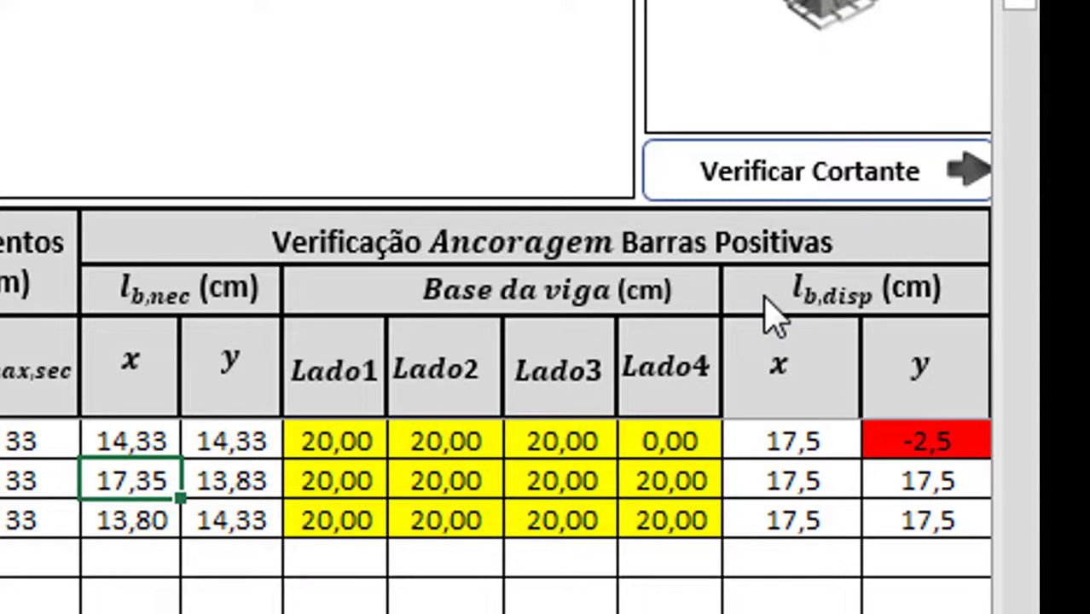
click(766, 189)
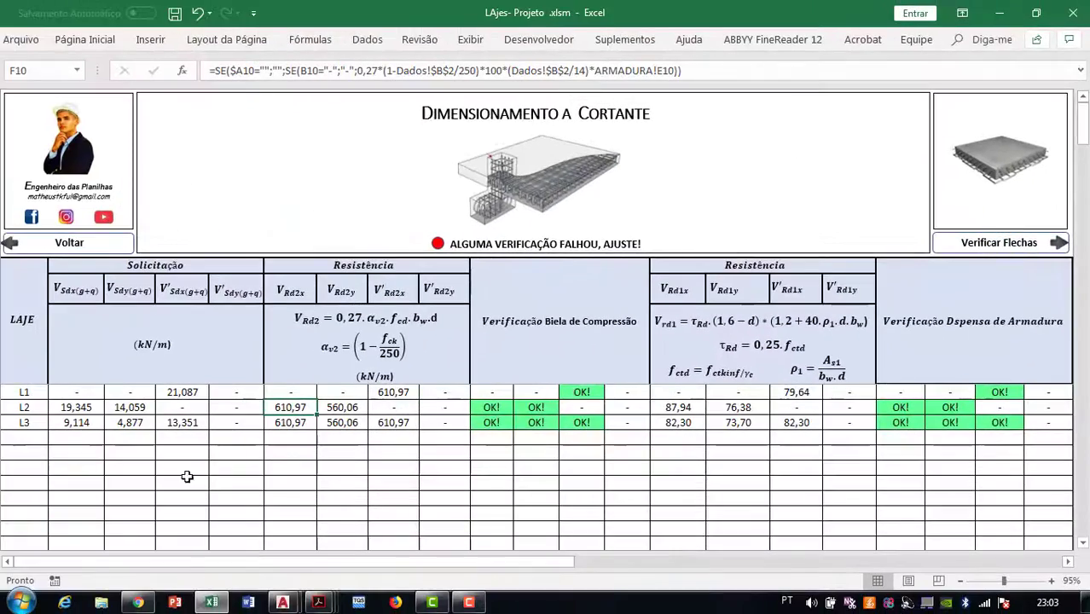
scroll(60, 433, down, 2)
scroll(53, 422, up, 2)
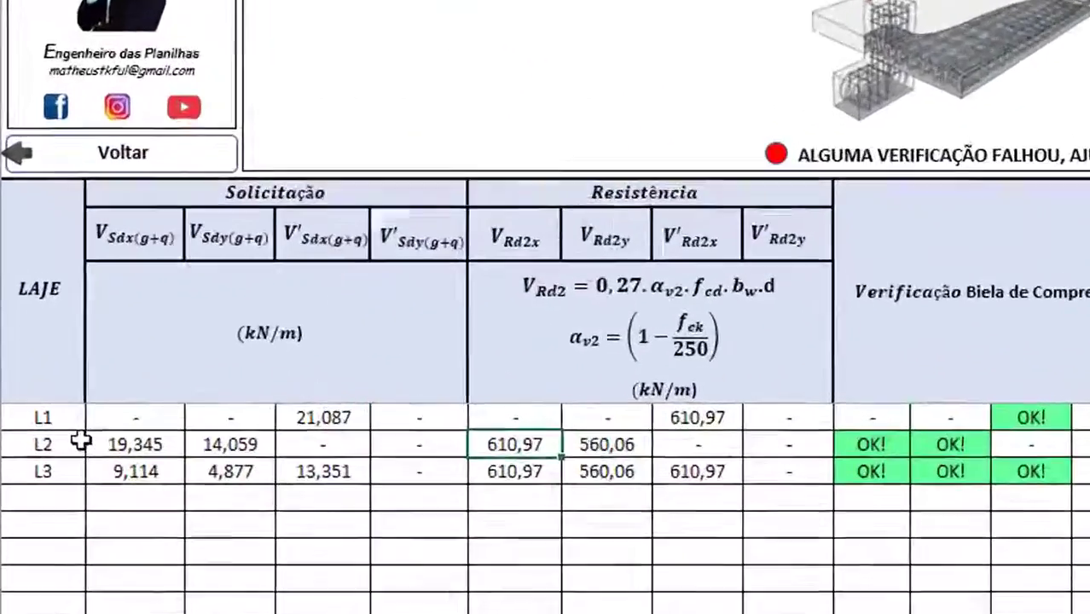
drag(35, 393, 1024, 453)
drag(1084, 514, 1084, 443)
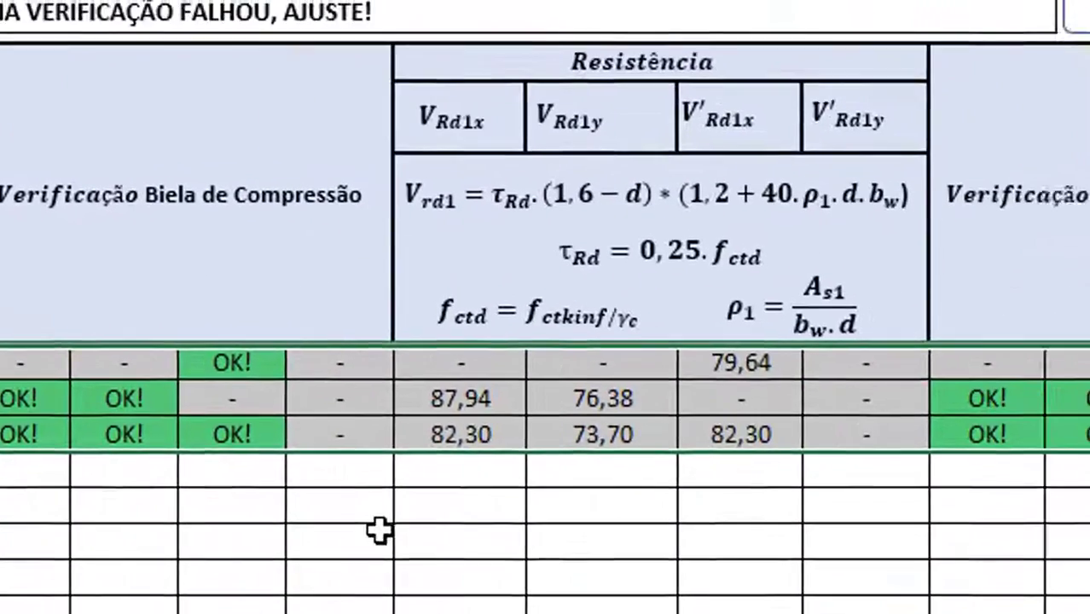
click(380, 528)
click(3, 555)
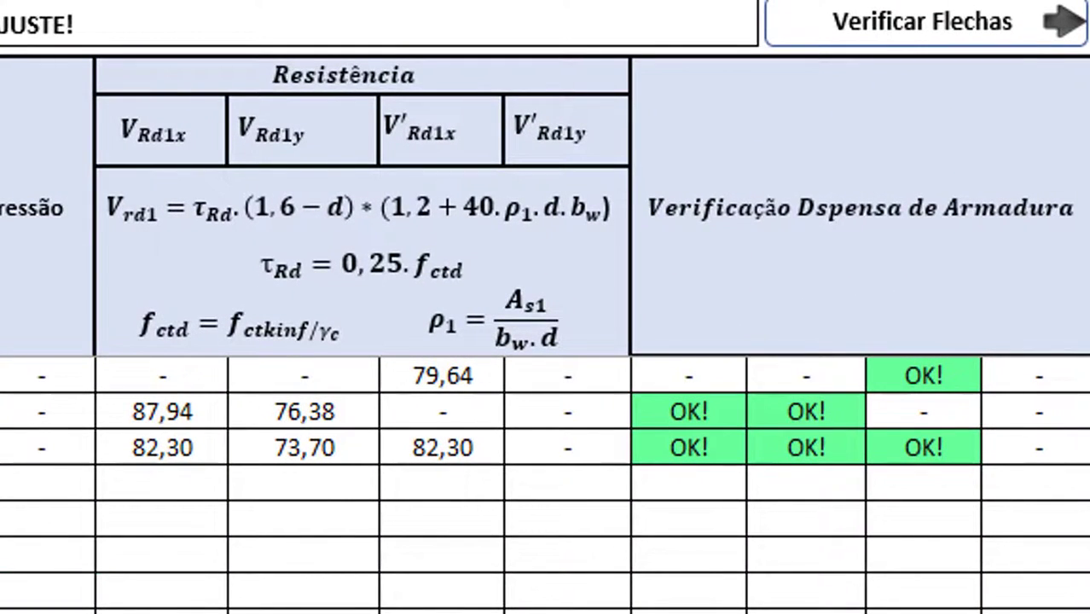
click(647, 440)
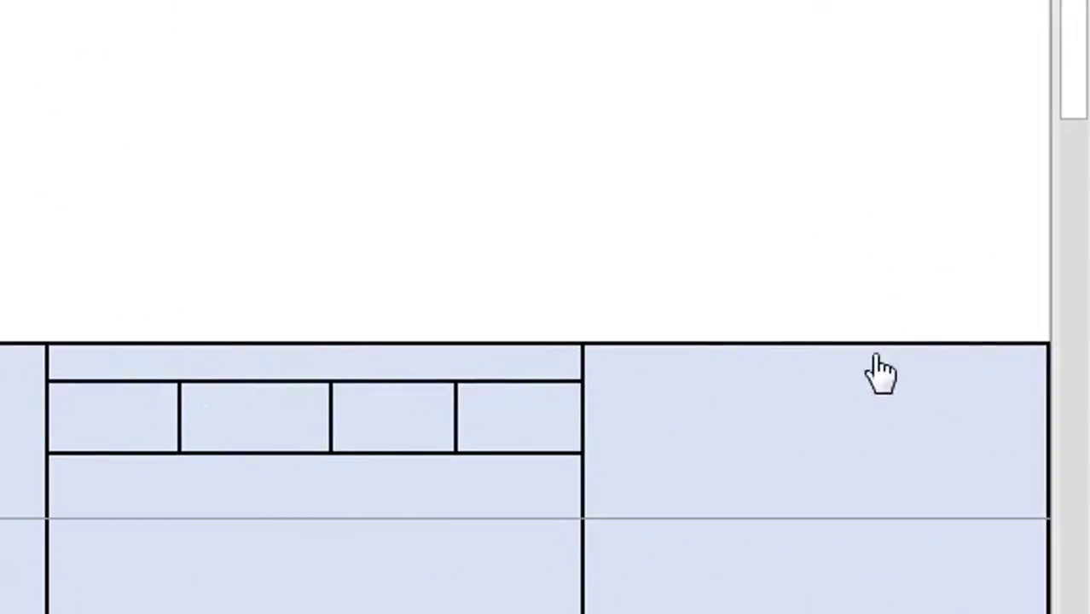
On the deflection sheet, review slab usage types, L1's Mx moment and the x, y, x′ stage values
click(933, 312)
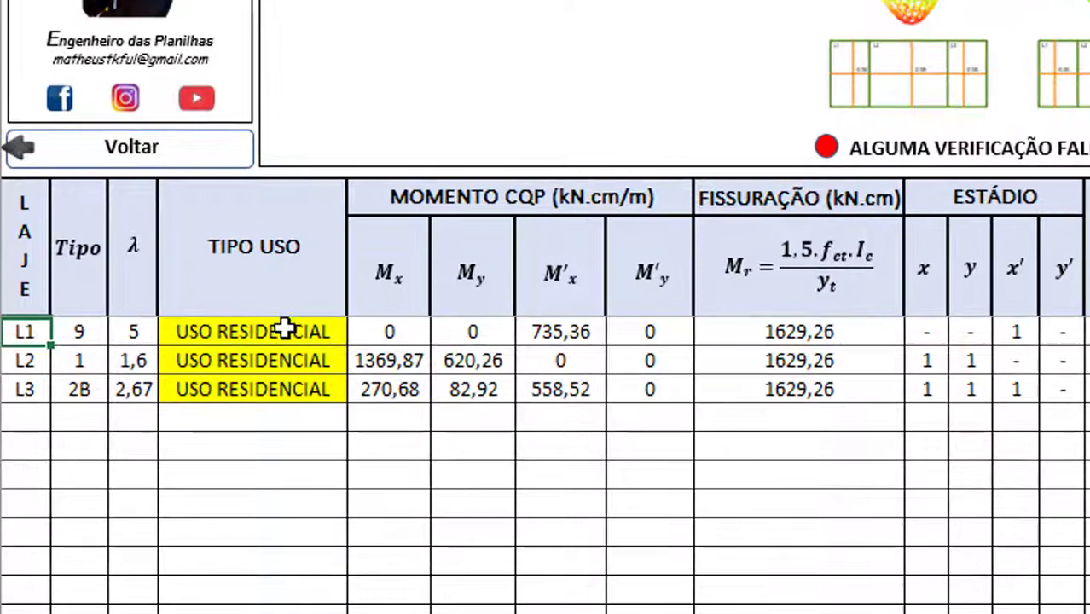
click(151, 339)
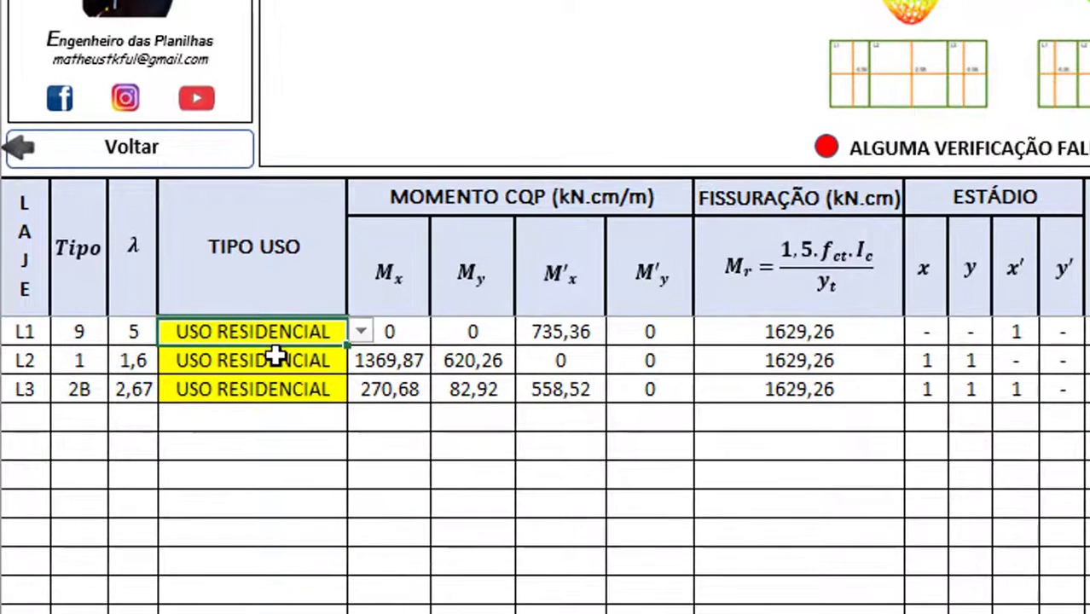
click(275, 358)
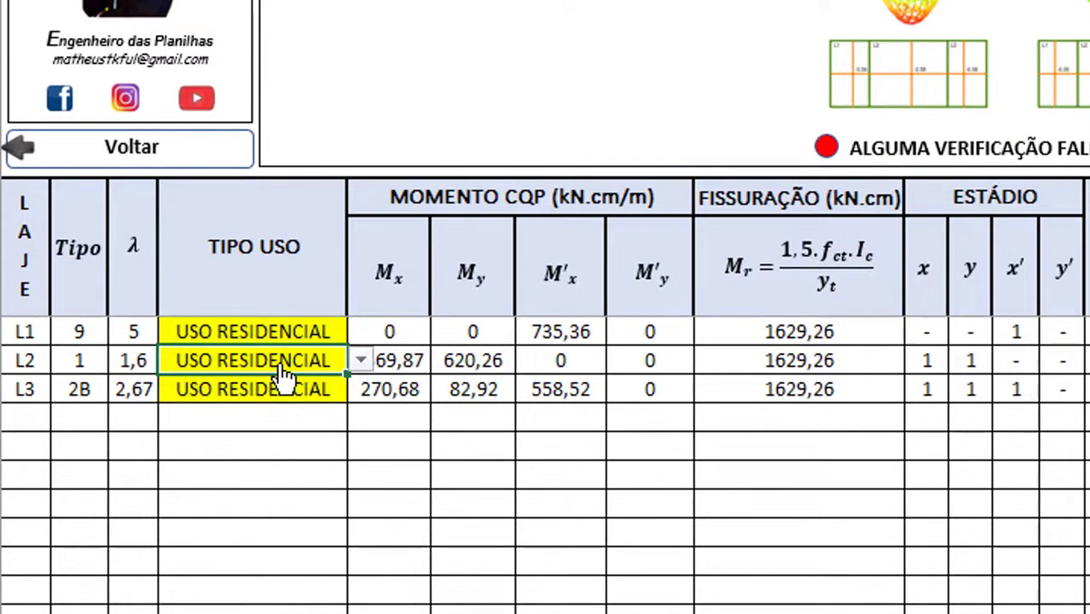
click(389, 335)
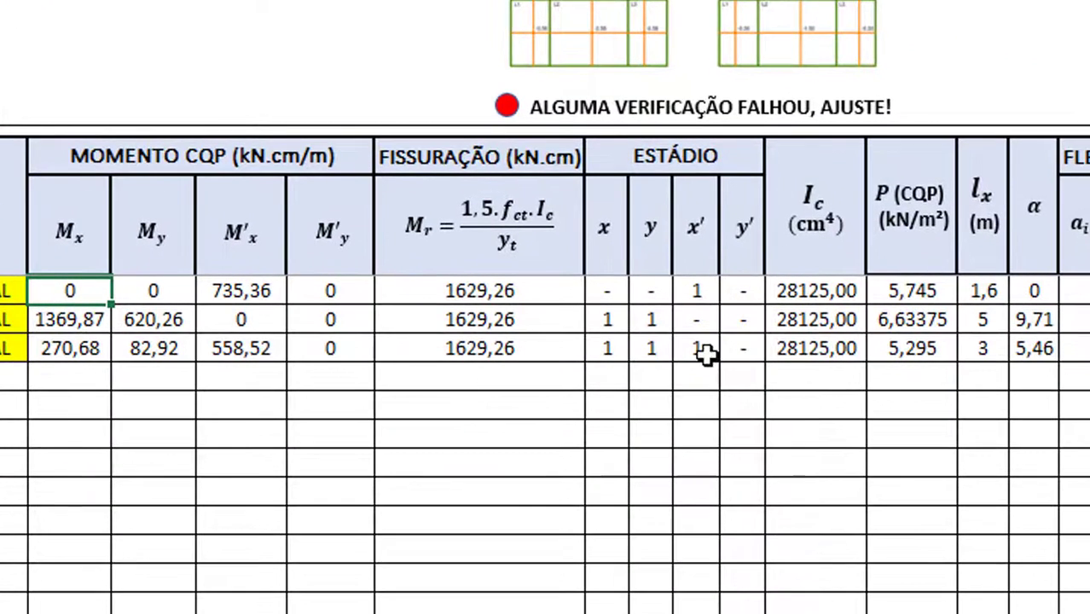
click(701, 291)
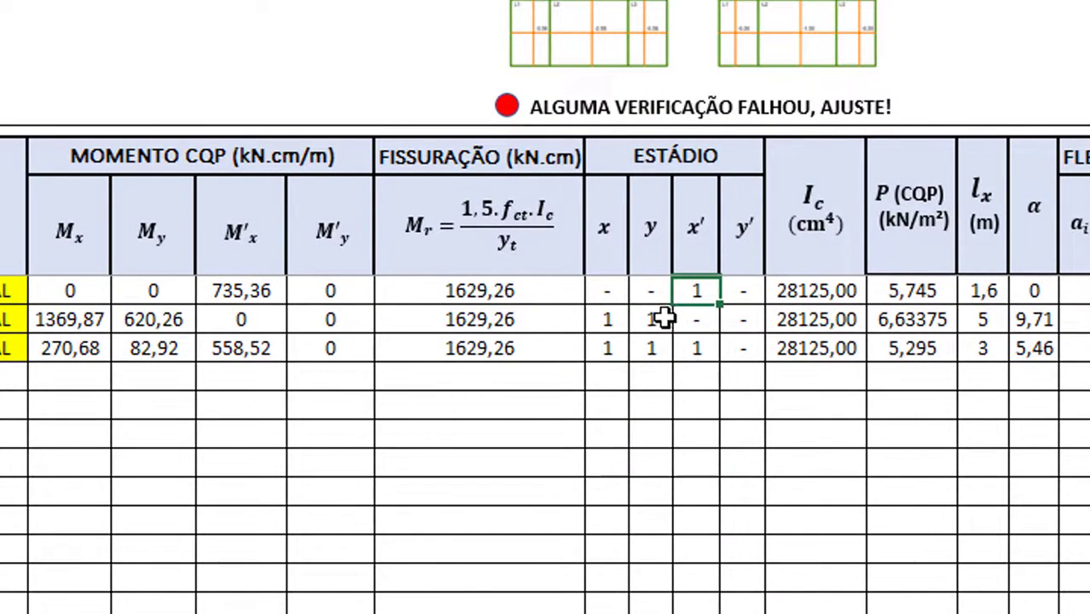
click(657, 318)
click(619, 319)
click(611, 350)
click(657, 346)
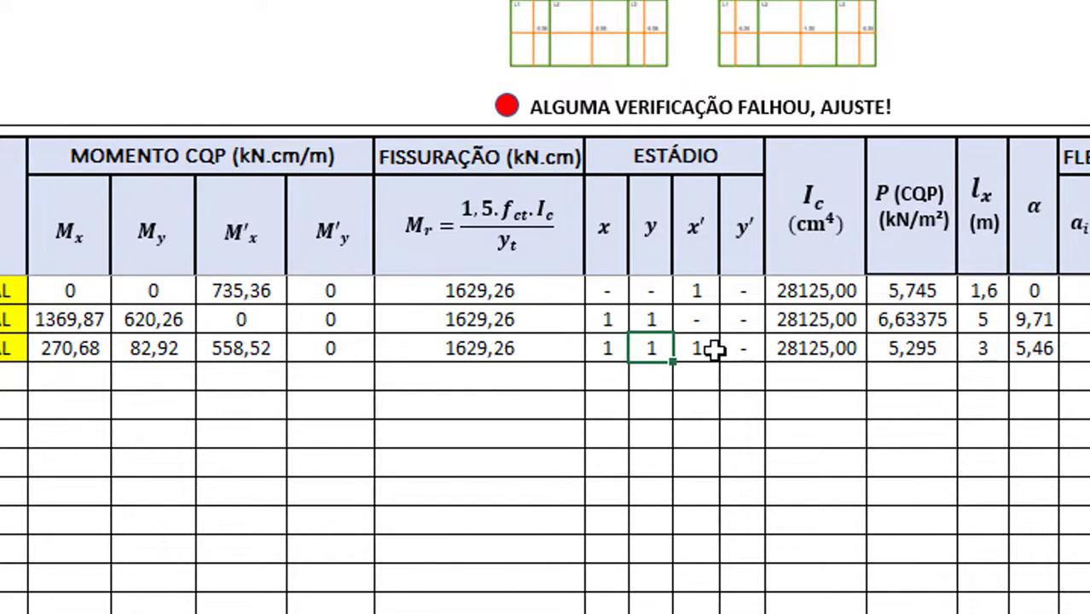
click(704, 349)
Select all three slabs' stage values and inspect slab L1's Ic inertia
drag(597, 293, 731, 294)
drag(743, 349, 626, 290)
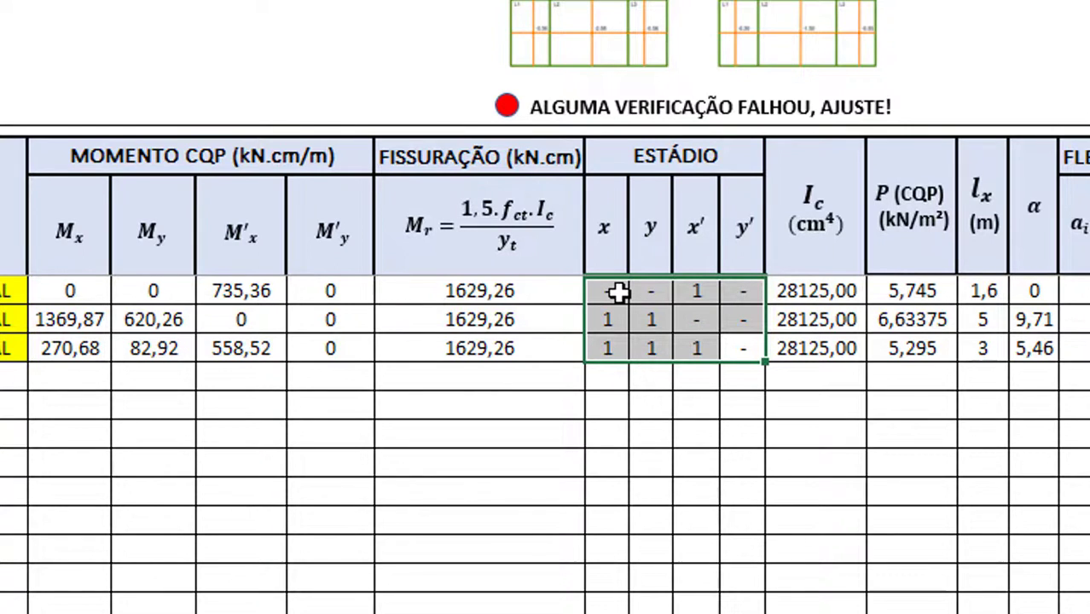
click(697, 286)
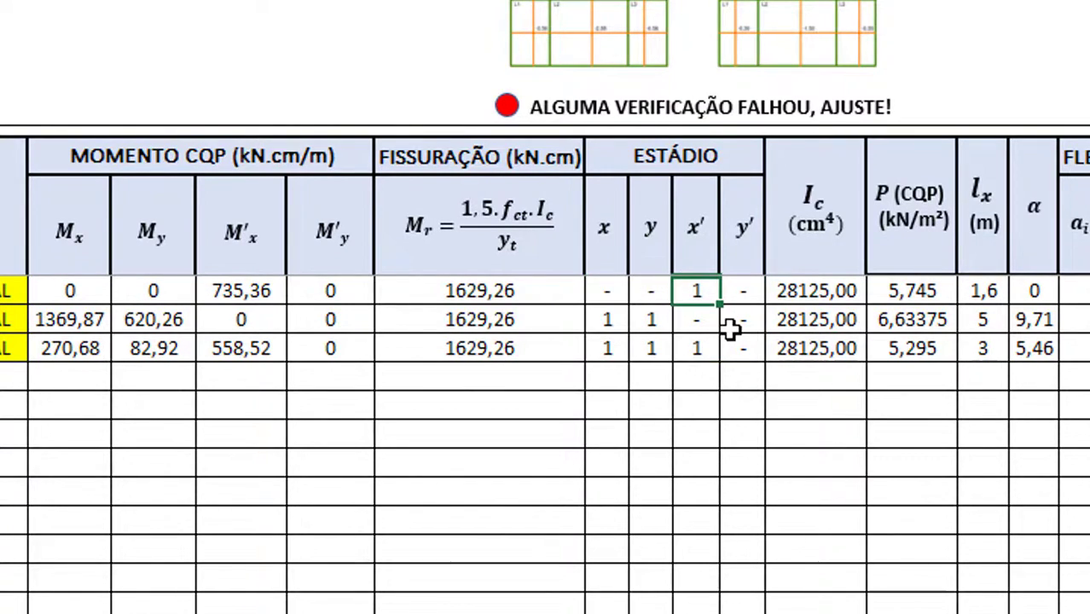
click(843, 291)
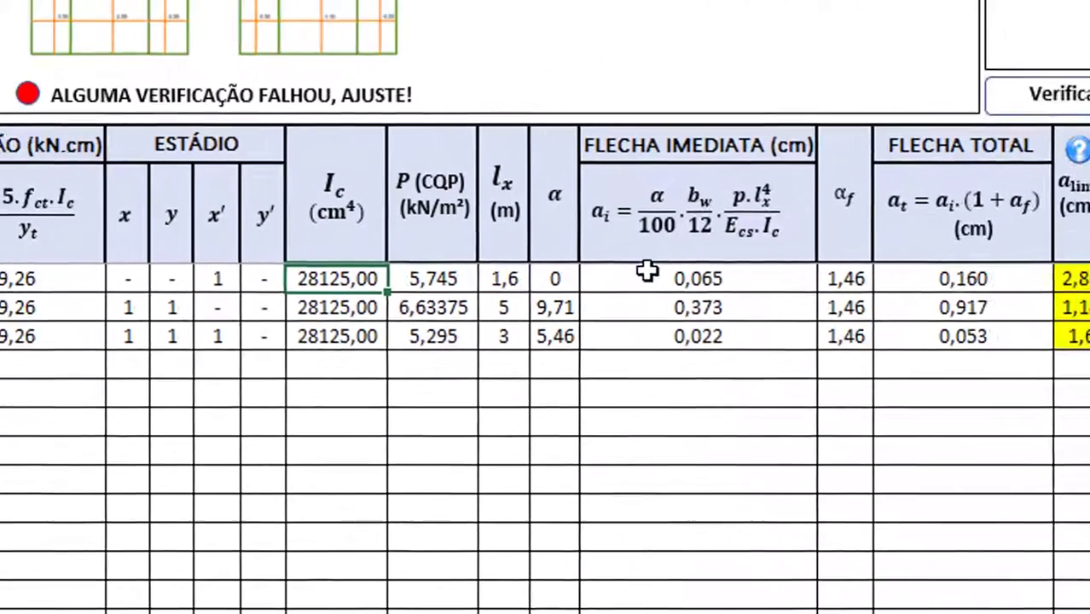
Review immediate deflections (0,065, 0,022), αf 1,46 and total deflections, then open Deslocamentos Limites
click(1077, 291)
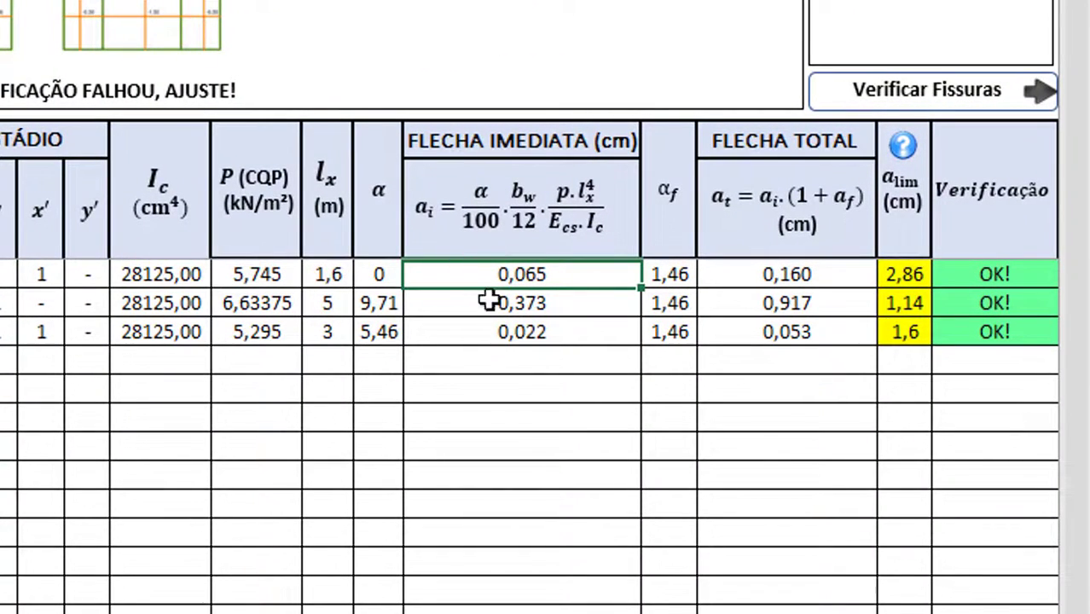
drag(529, 341, 388, 273)
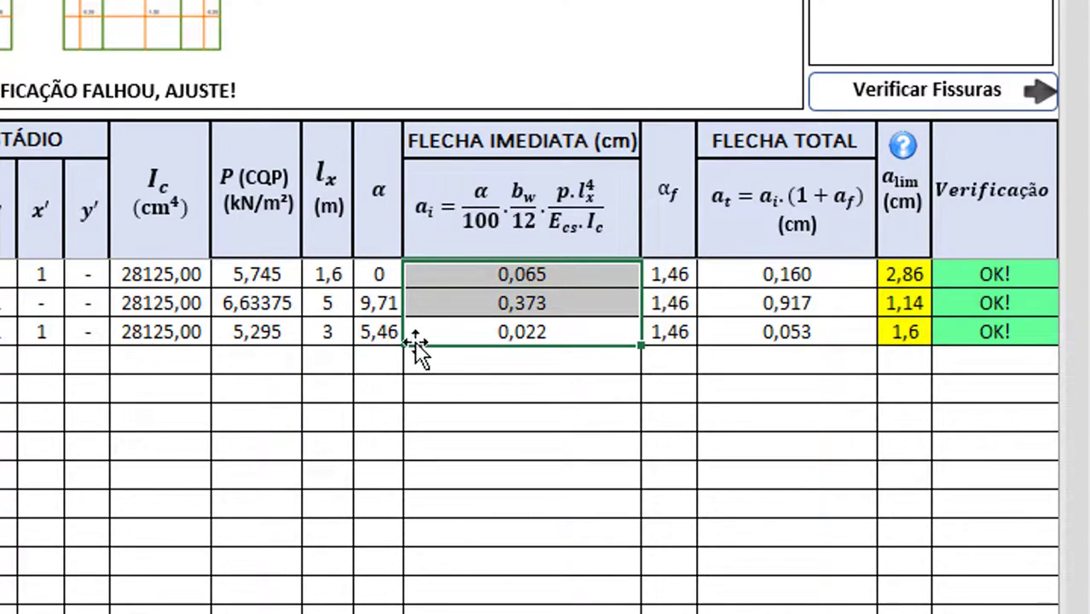
click(487, 339)
click(689, 299)
drag(689, 298, 687, 331)
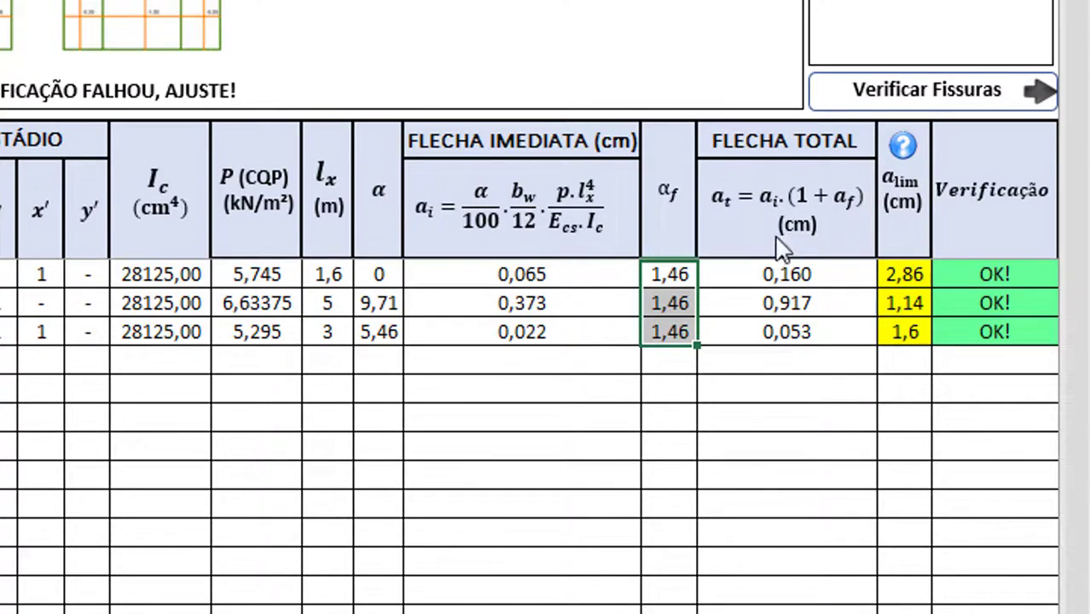
drag(784, 273, 797, 334)
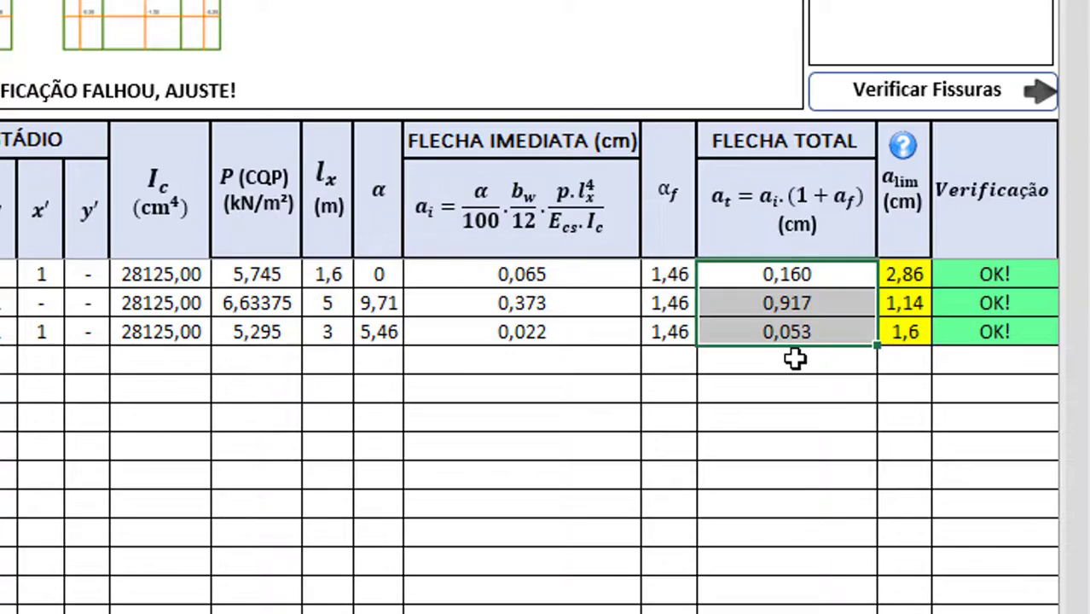
click(906, 150)
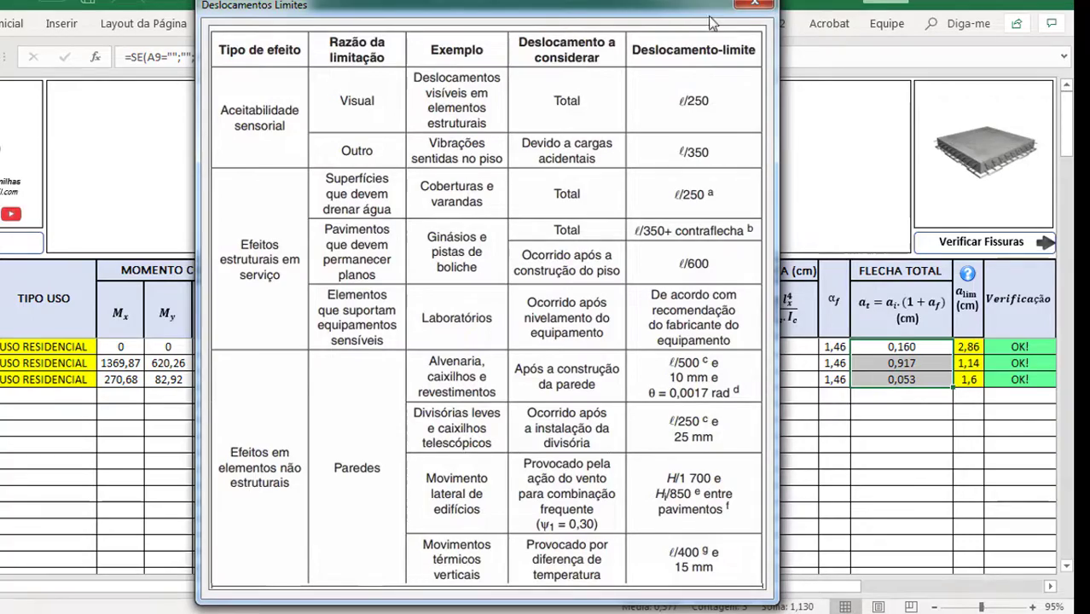
Close the limits table and choose L/250 as the deflection limit for slabs L1, L2 and L3
click(755, 4)
click(870, 403)
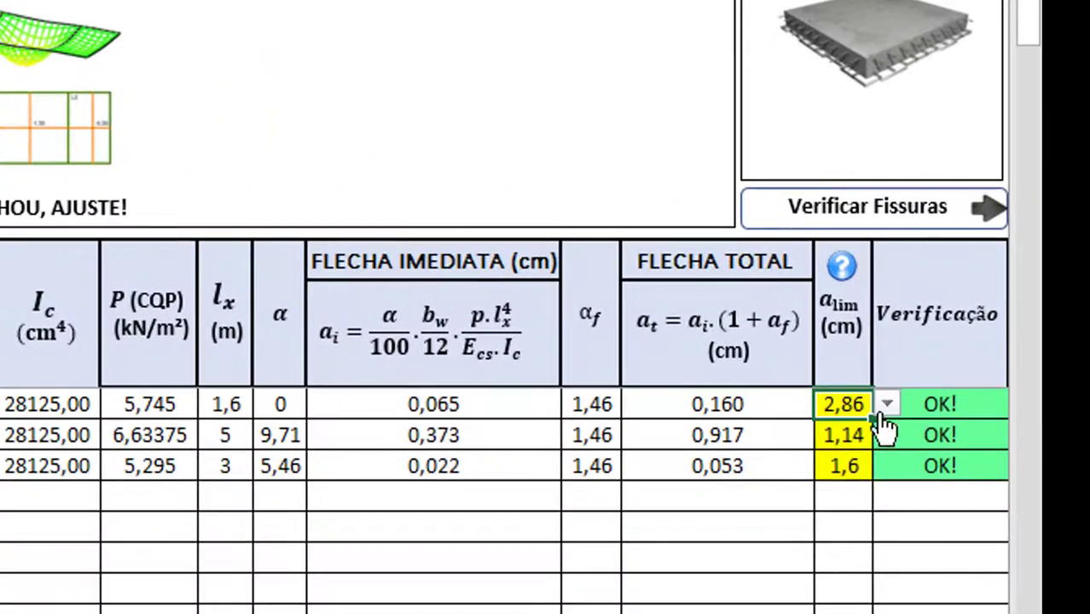
click(890, 401)
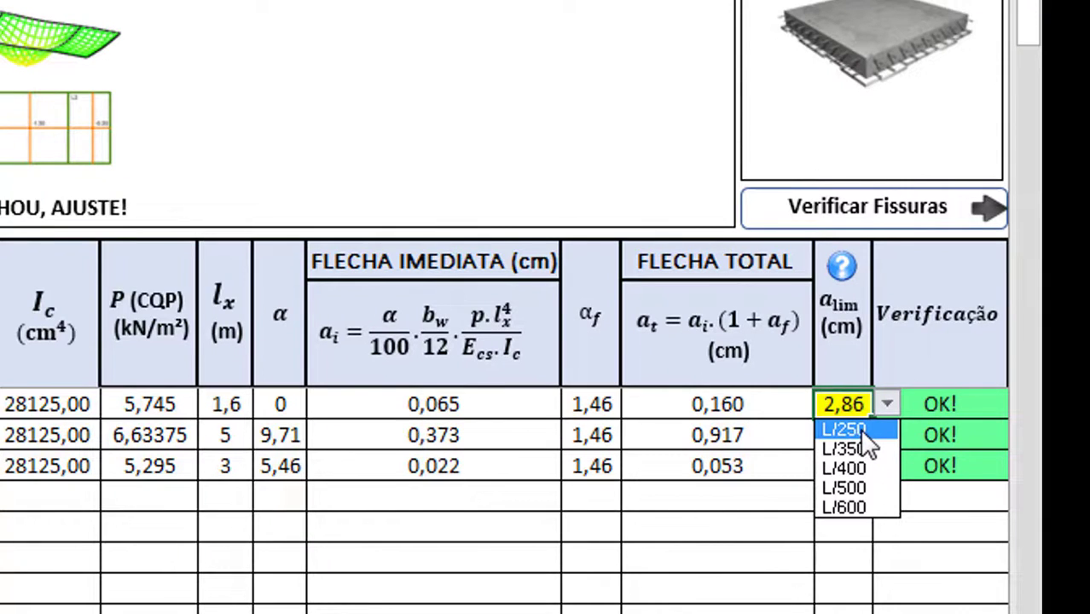
click(860, 430)
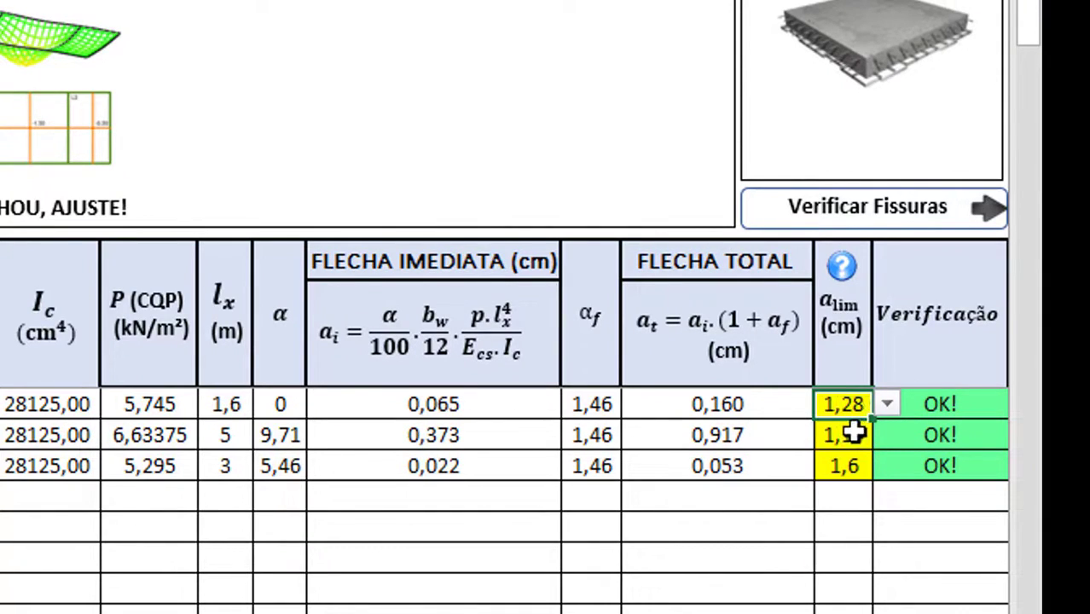
click(854, 433)
click(887, 435)
click(849, 456)
click(853, 467)
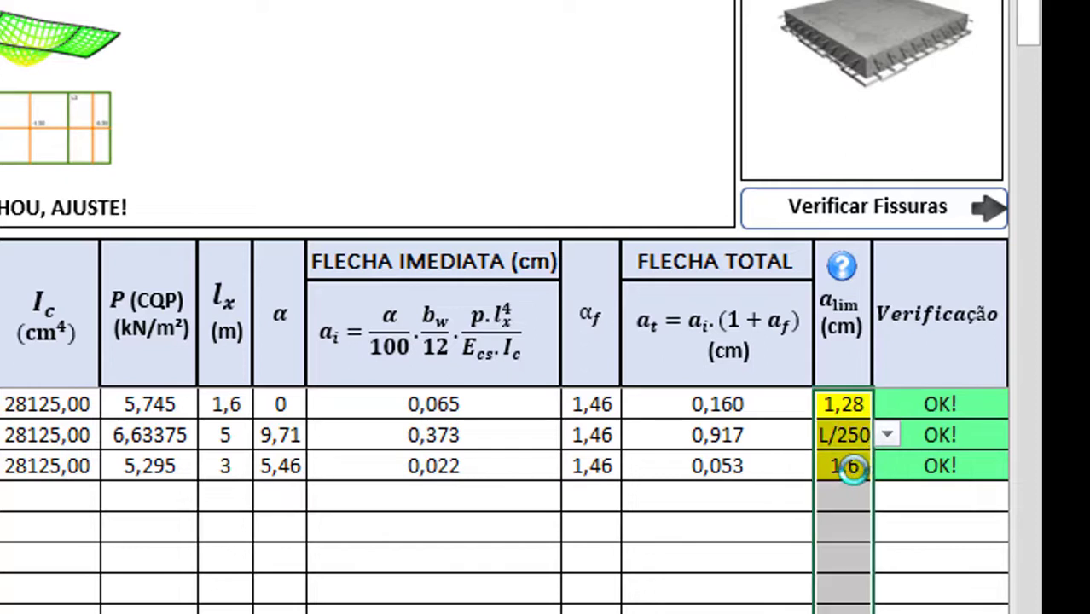
click(887, 465)
click(859, 490)
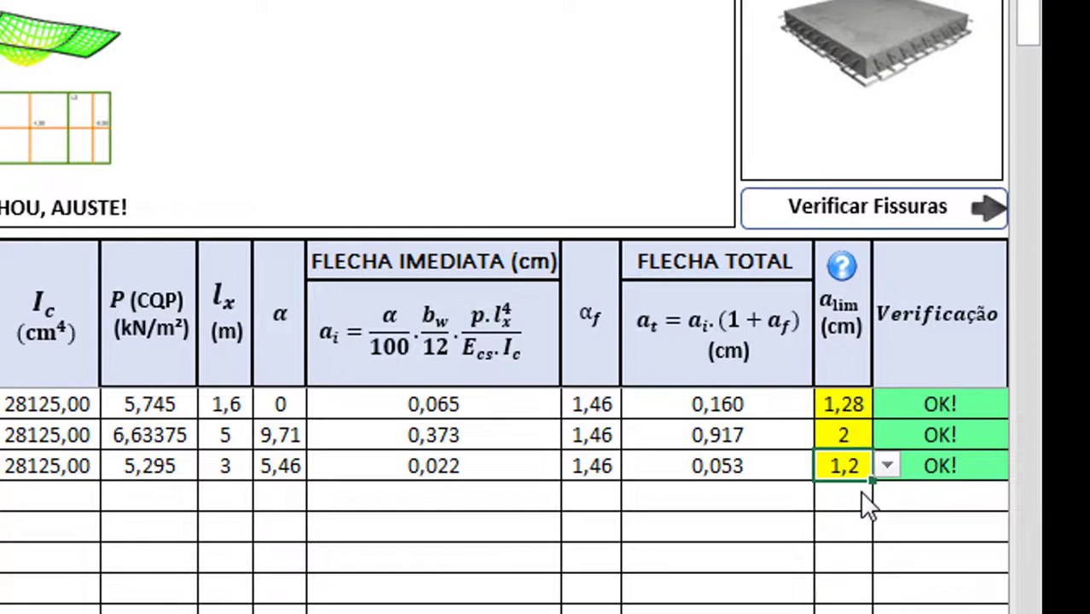
Verify the resulting a_lim values: 1,28 cm for L1, 2 for L2, 1,2 for L3
click(862, 406)
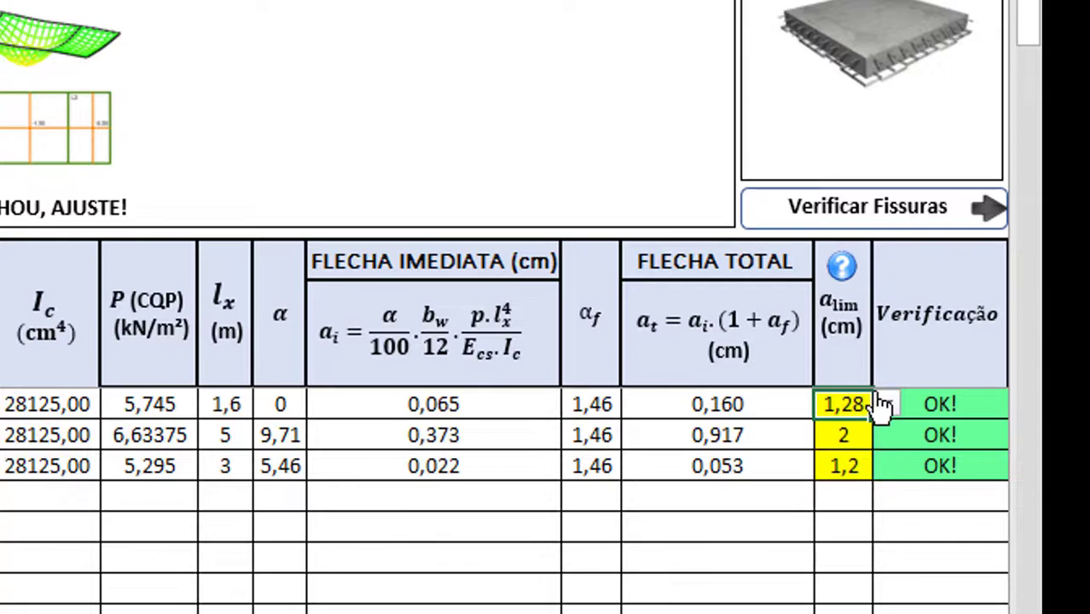
click(886, 407)
click(860, 405)
click(851, 435)
click(857, 404)
click(851, 432)
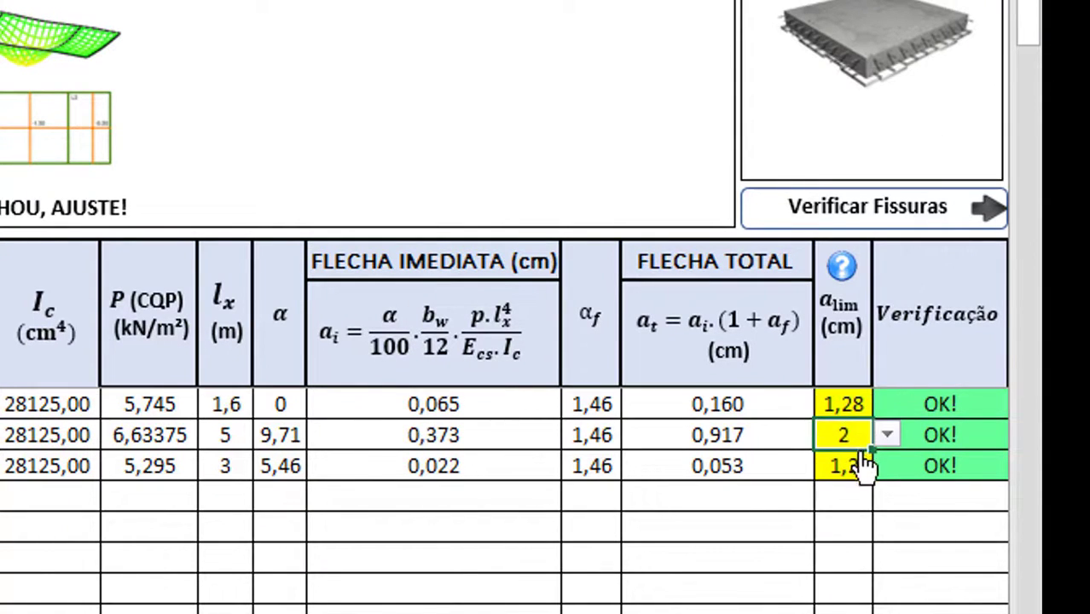
click(862, 465)
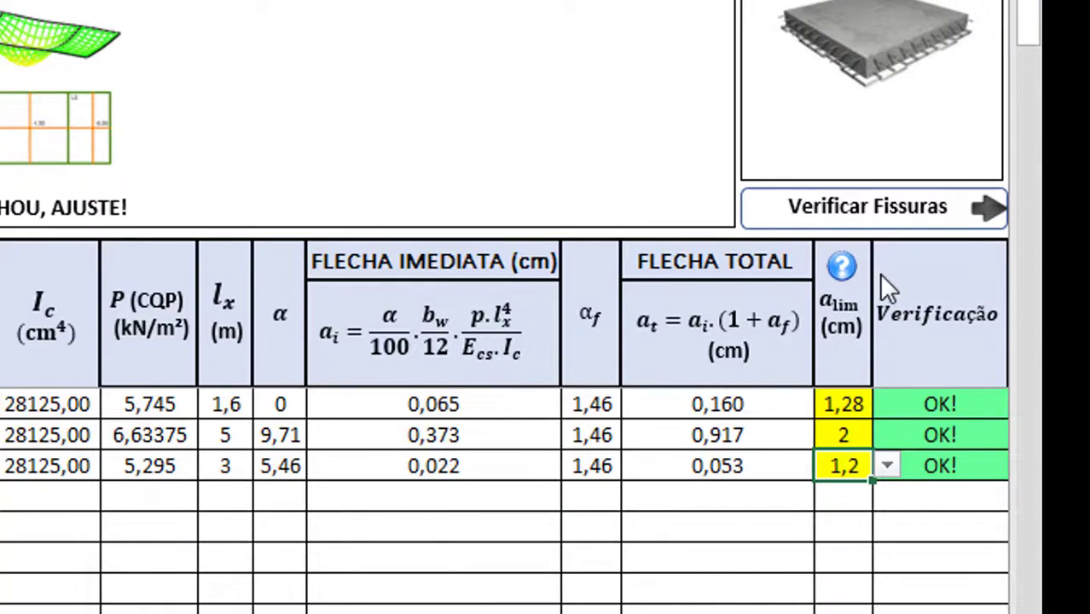
click(864, 406)
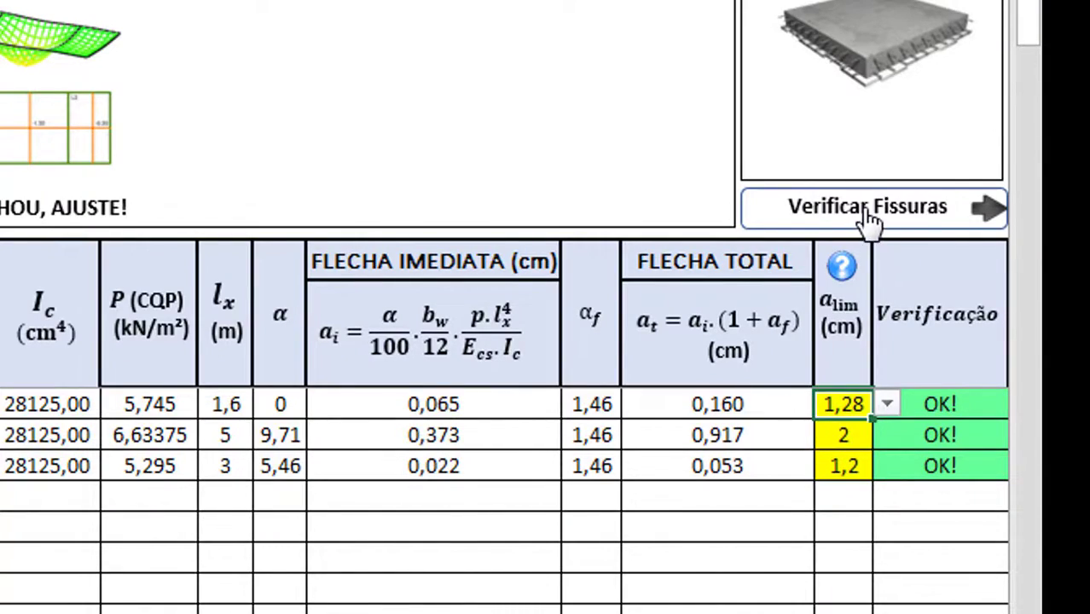
Review the cracking check (x steel stress 292,44 against the 400 limit), then go to Detalhamento
click(870, 213)
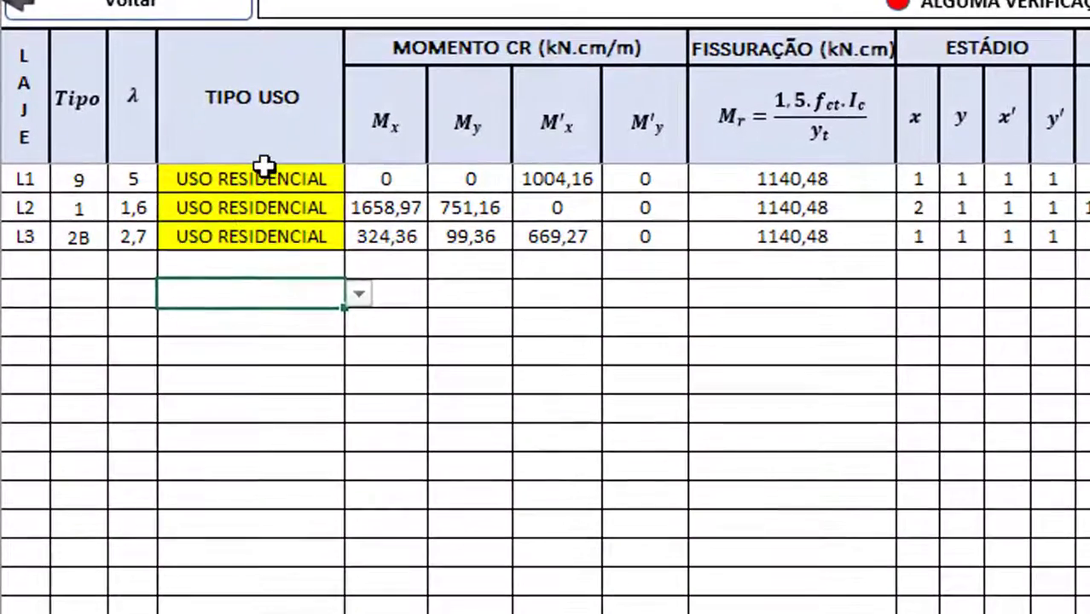
click(137, 326)
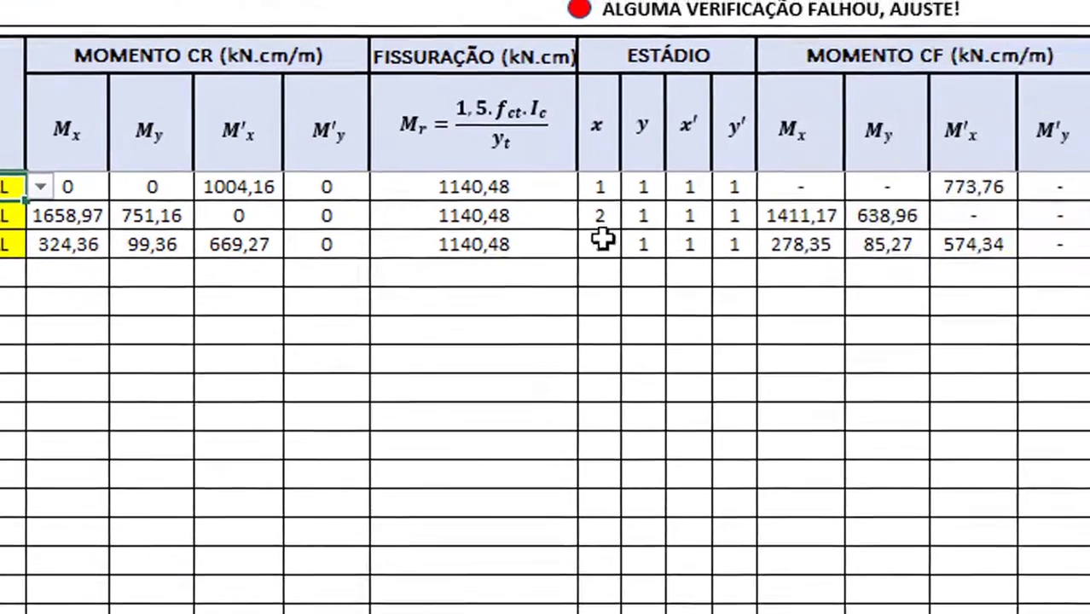
click(855, 209)
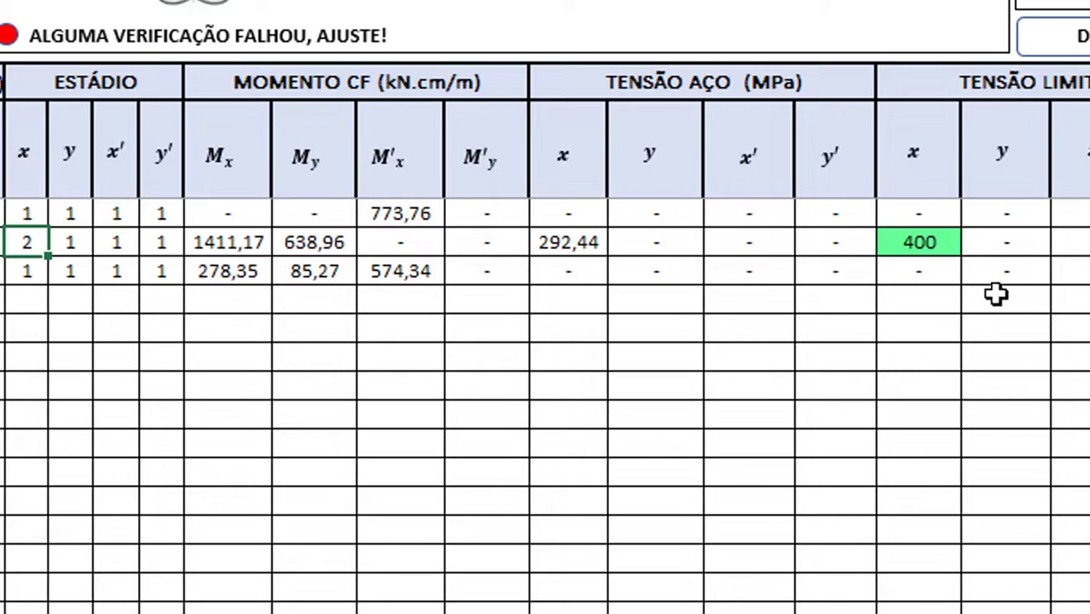
click(945, 246)
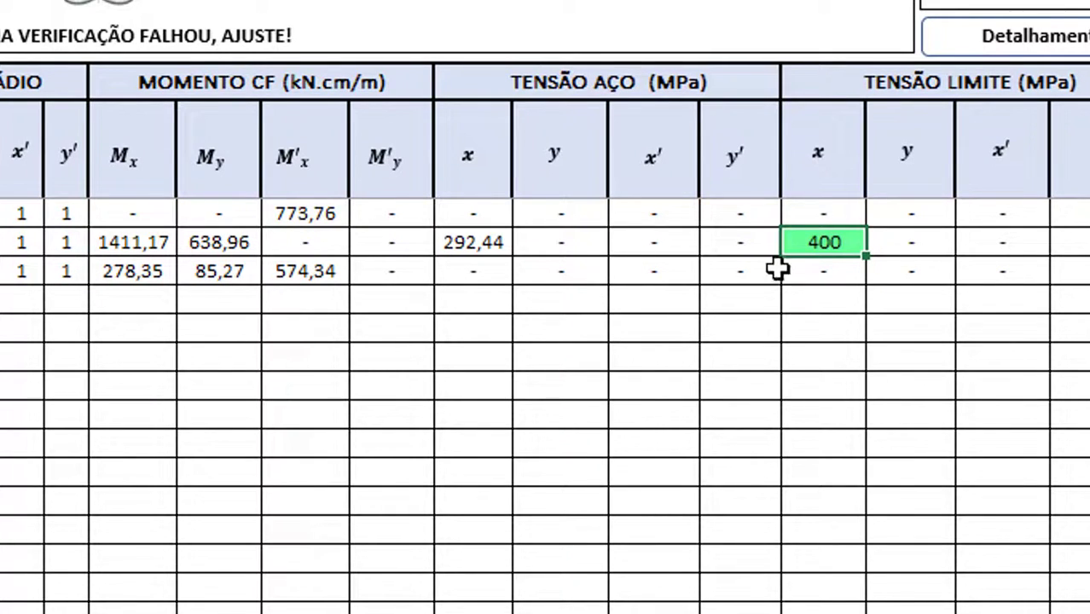
click(471, 244)
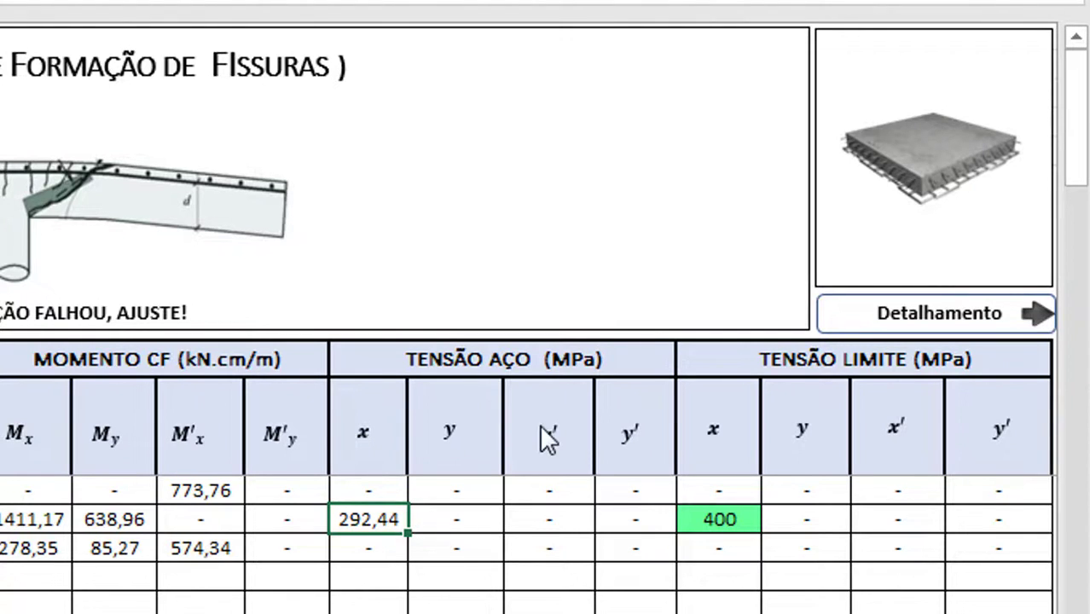
click(981, 320)
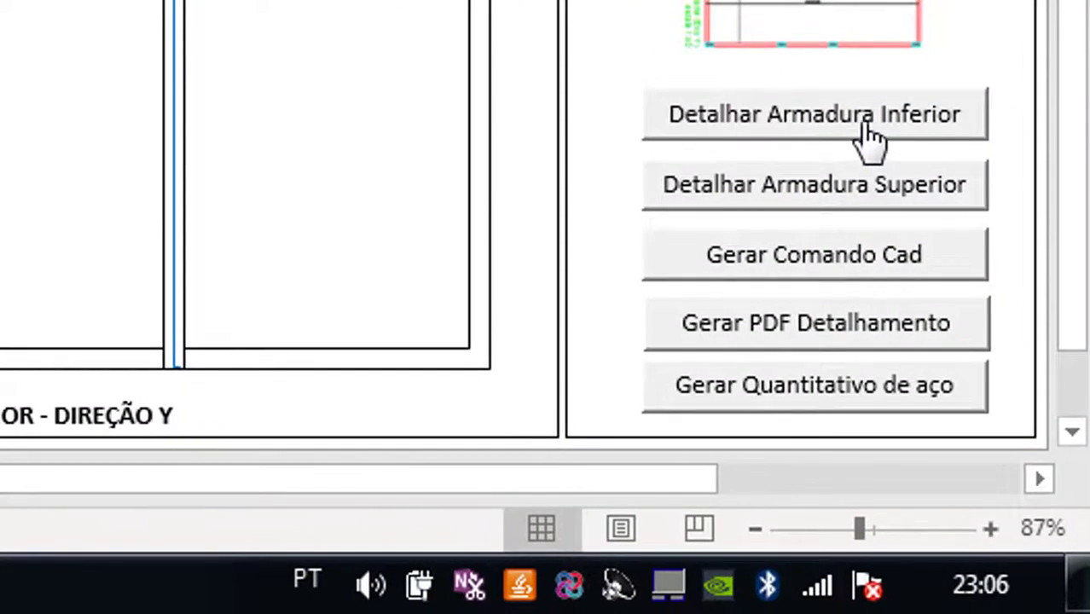
Run Detalhar Armadura Inferior, producing 29 N1 Ø 6,3 c/27, 79 N2 Ø 8 c/10, 61 N3 Ø 6,3 c/13
click(866, 123)
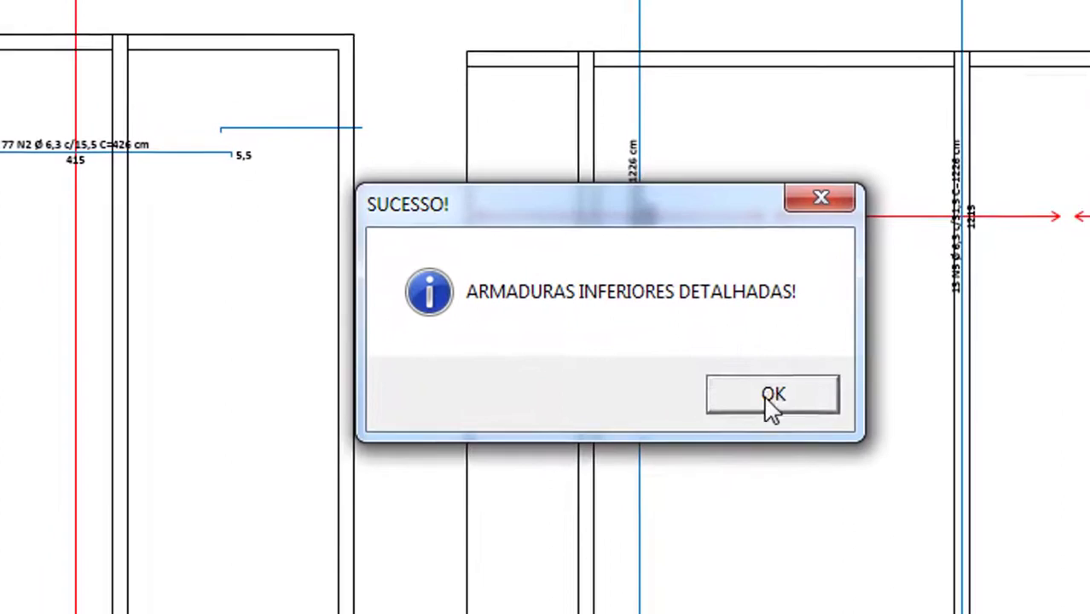
click(637, 361)
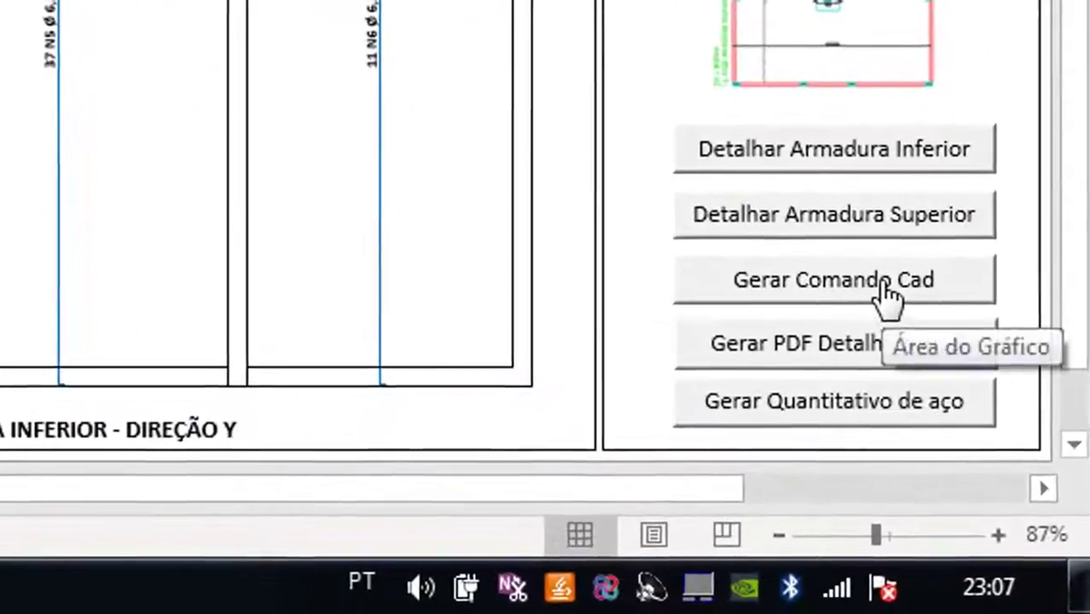
Generate the Gerar Comando Cad polyline script, select all of it, and bring up AutoCAD's Drawing2
click(990, 476)
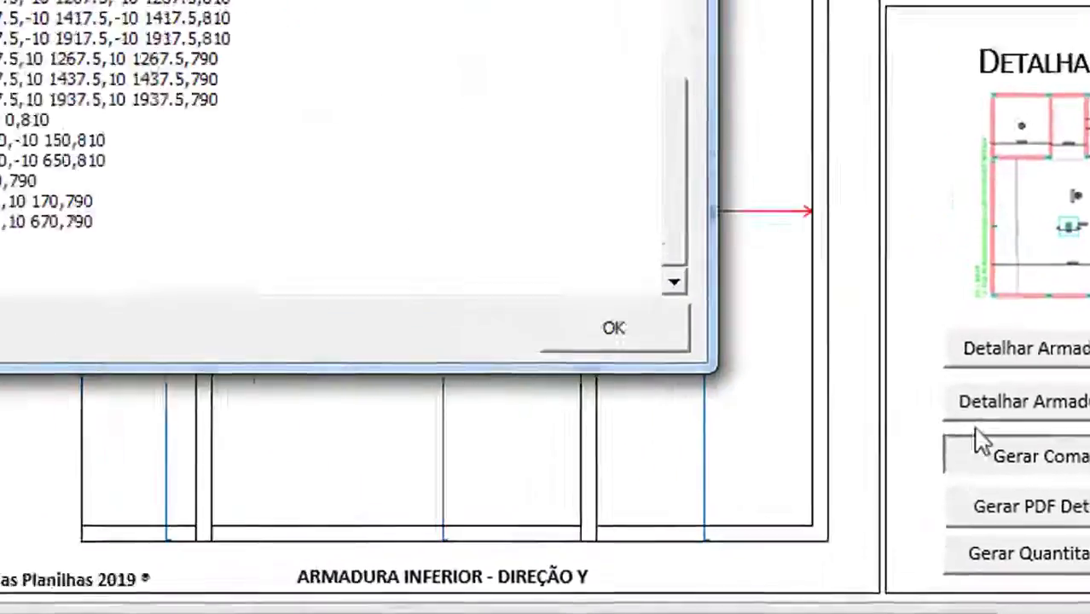
click(379, 283)
key(ctrl+a)
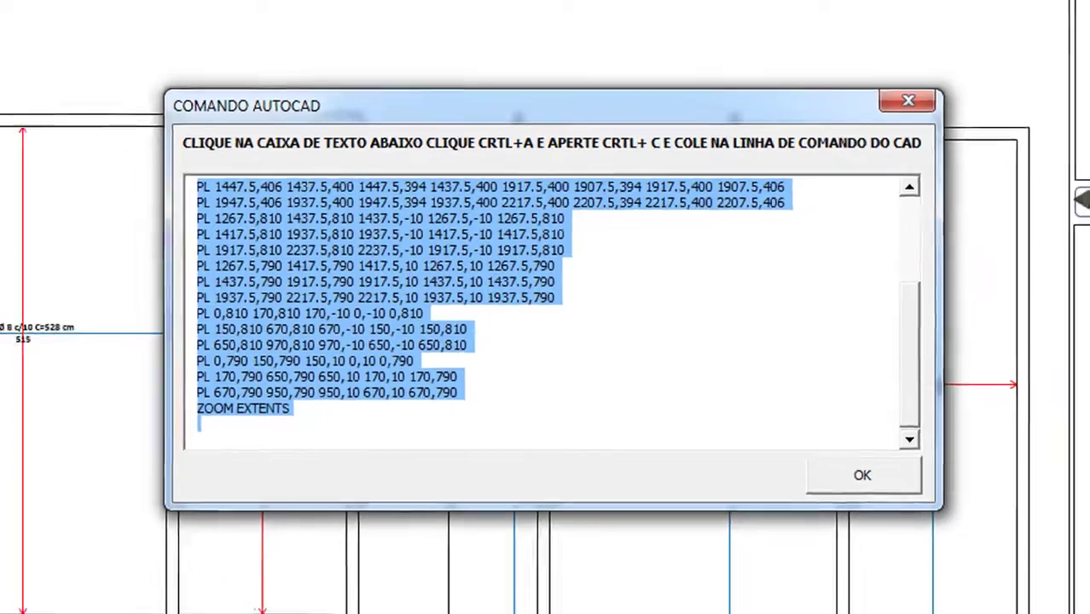
click(283, 602)
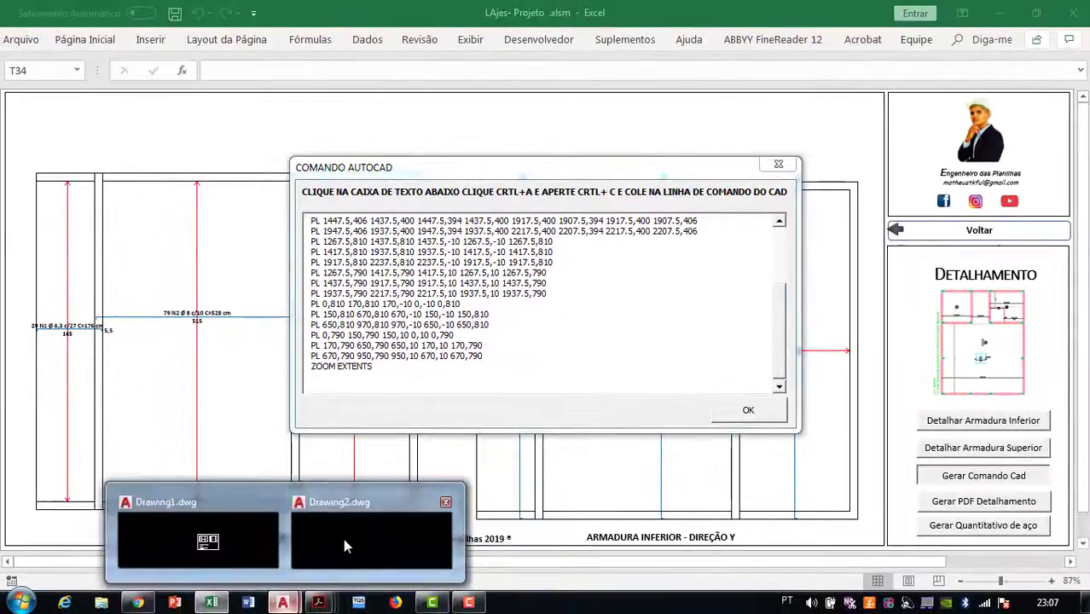
click(343, 538)
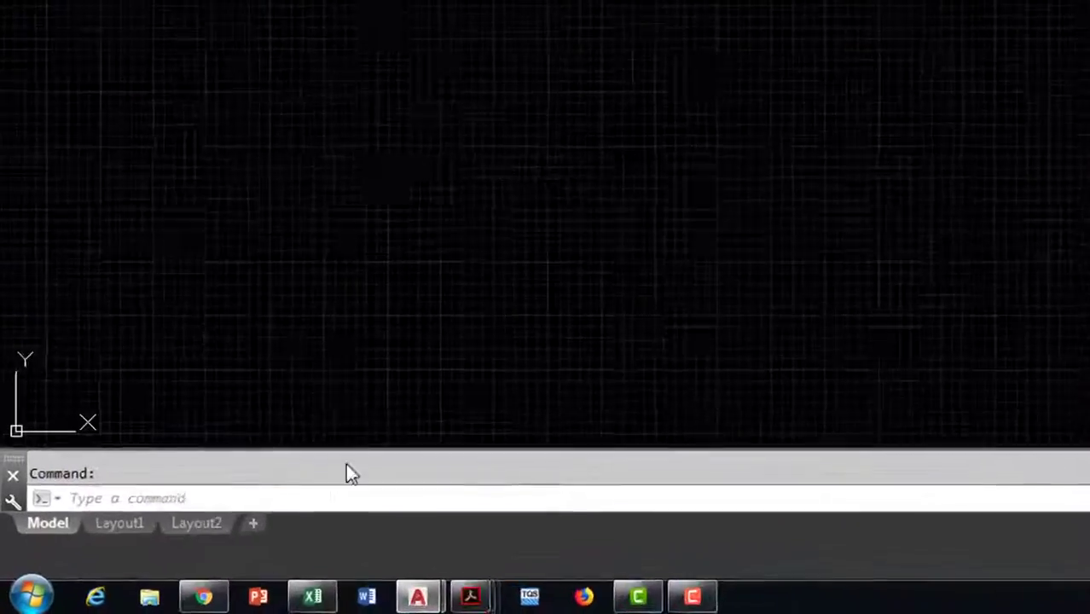
Paste the copied script into AutoCAD's command line to draw both slab plans, cancelling the final zoom
click(174, 498)
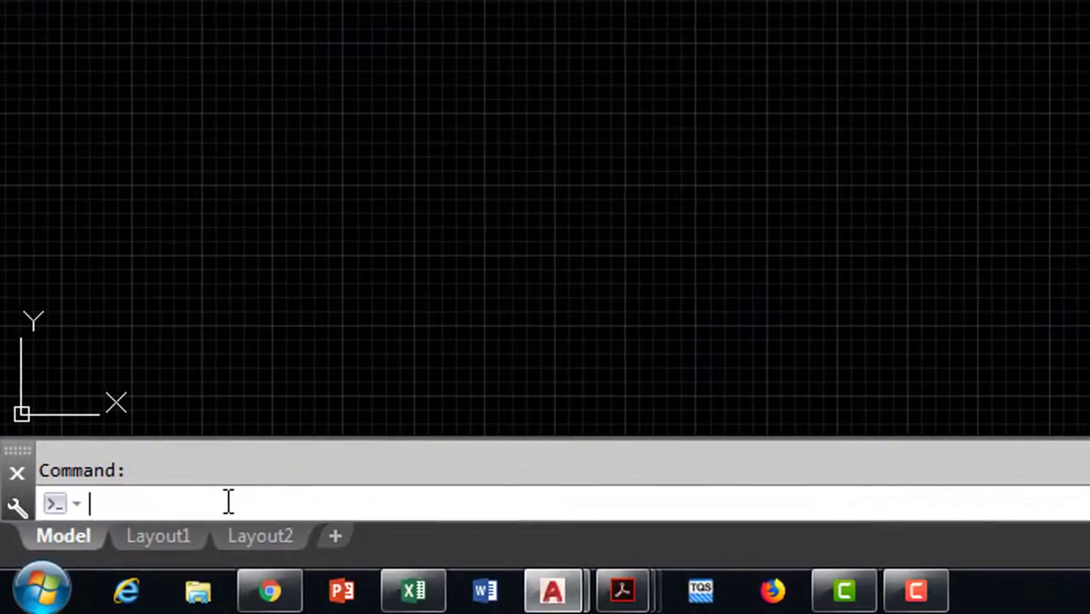
key(ctrl+v)
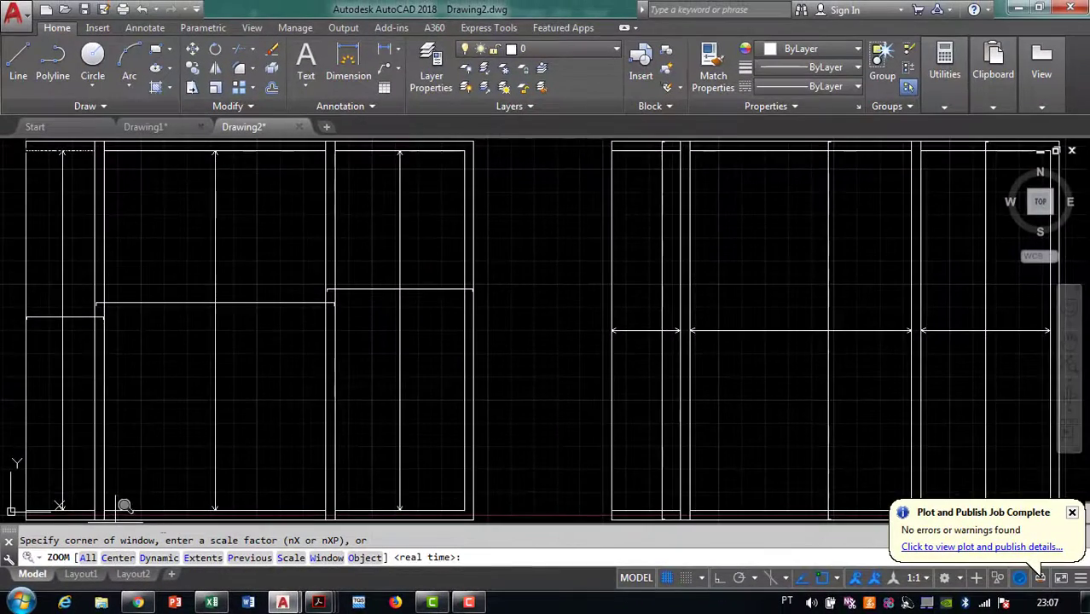
scroll(341, 404, down, 3)
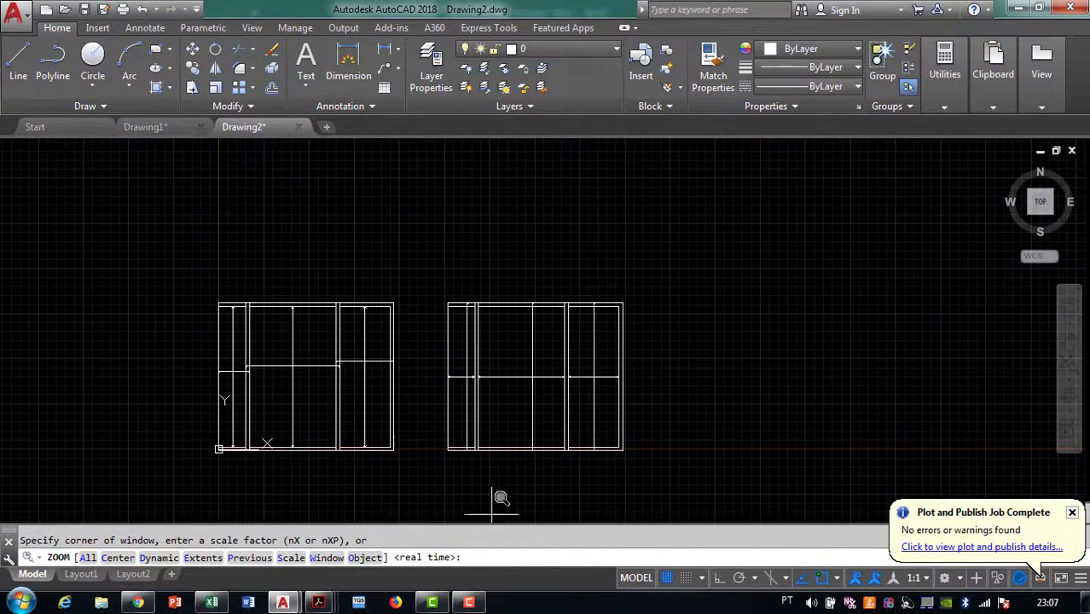
key(Escape)
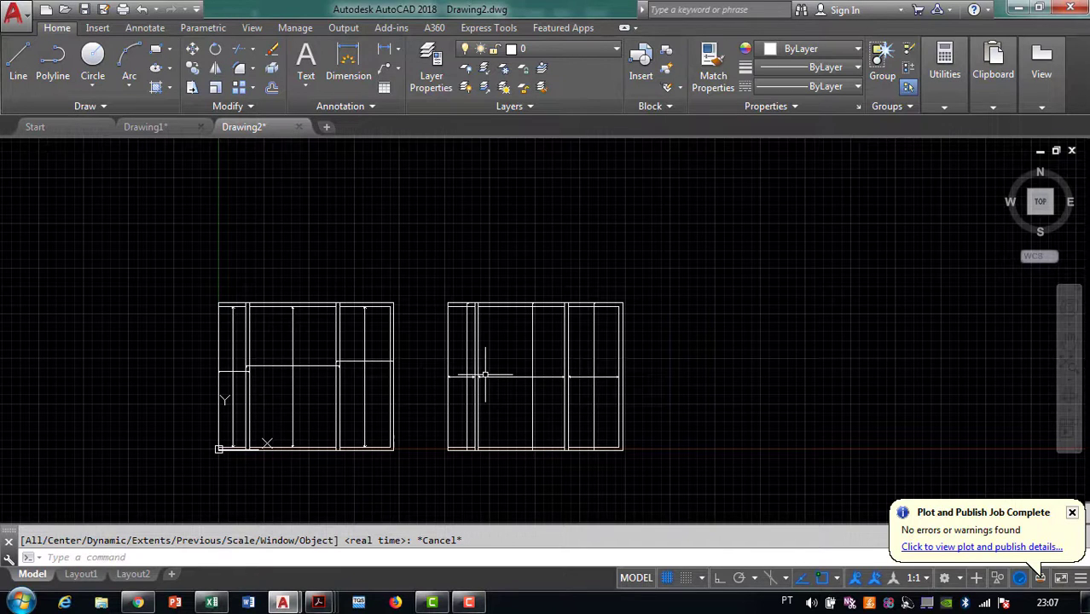
Window-select and delete both slab plans, then return to Excel with Alt+Tab
click(730, 484)
click(140, 244)
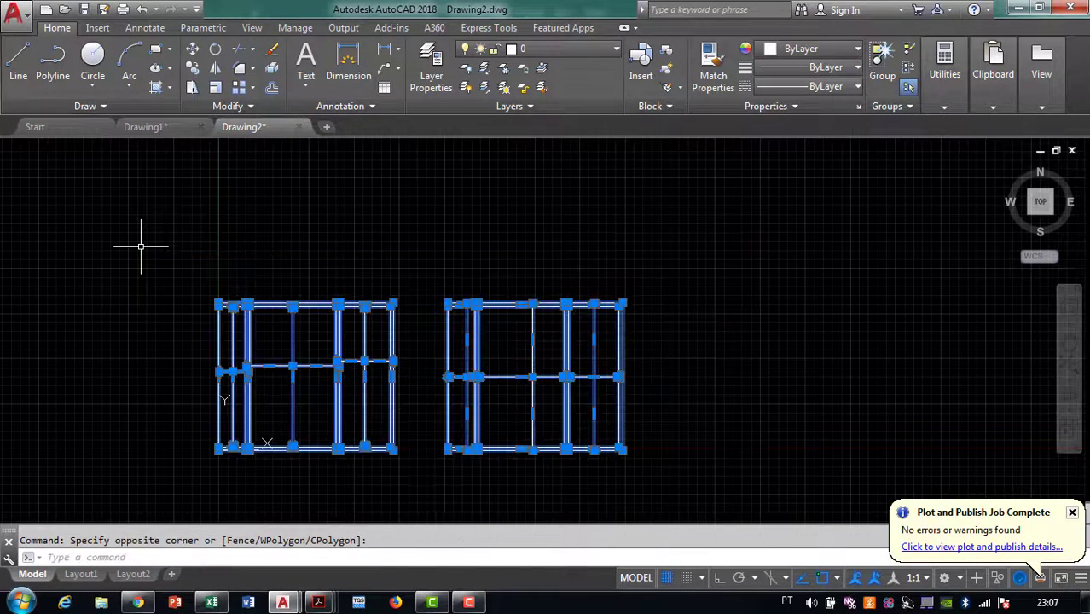
key(Delete)
key(alt+Tab)
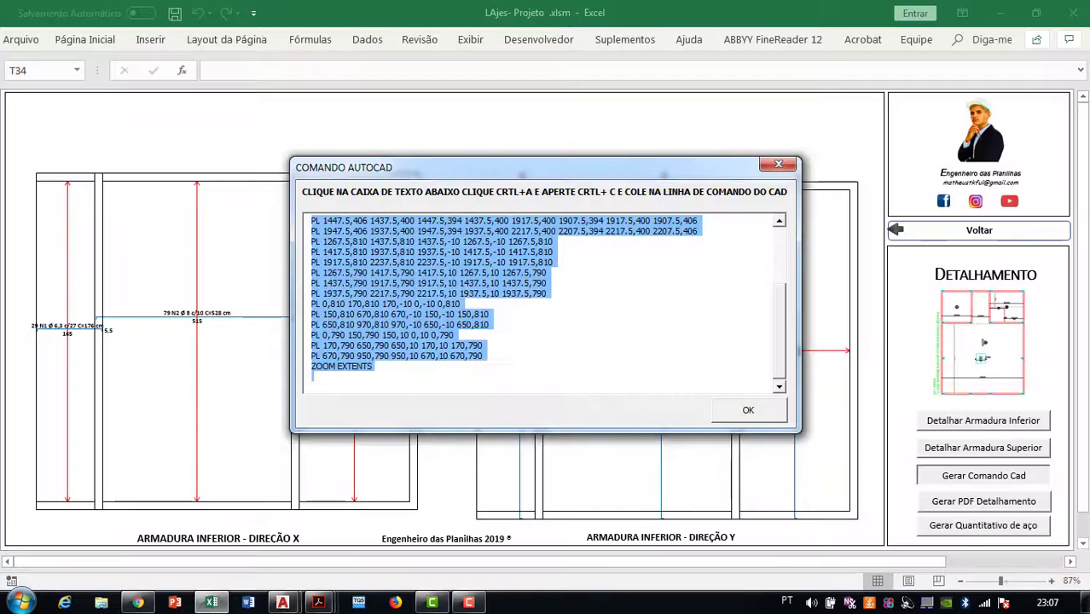
Close the command box and publish the detailing as a PDF named 'inferior', then open Drawing2
click(751, 411)
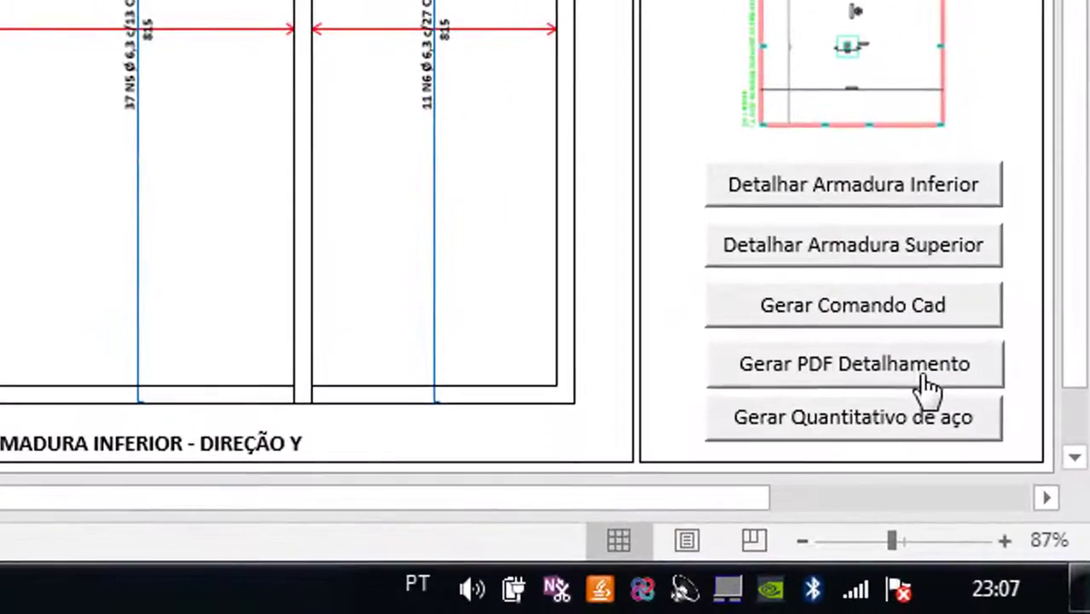
click(1014, 502)
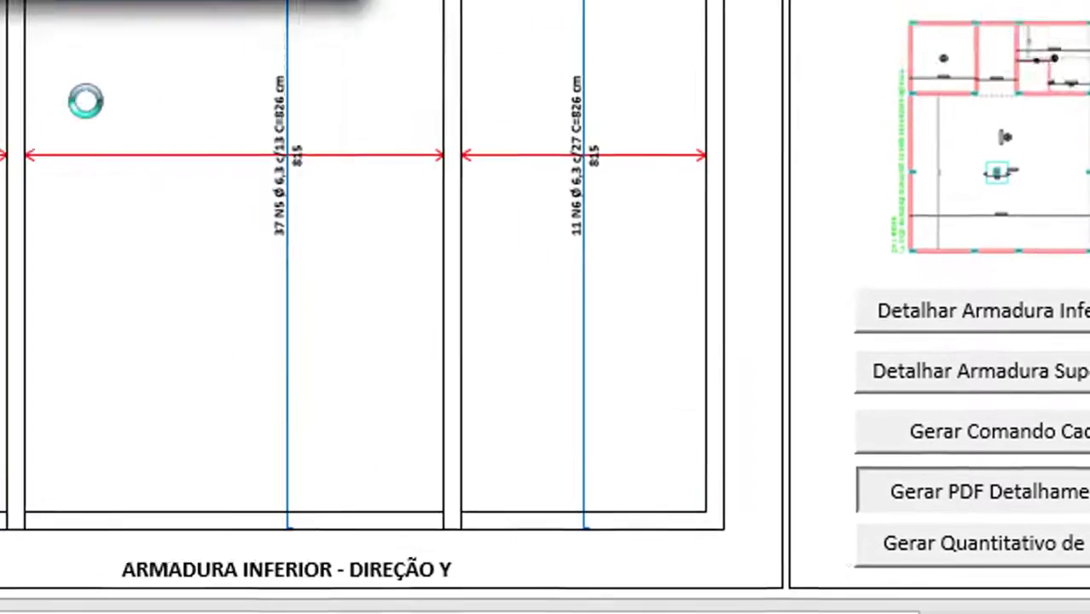
text(inferio)
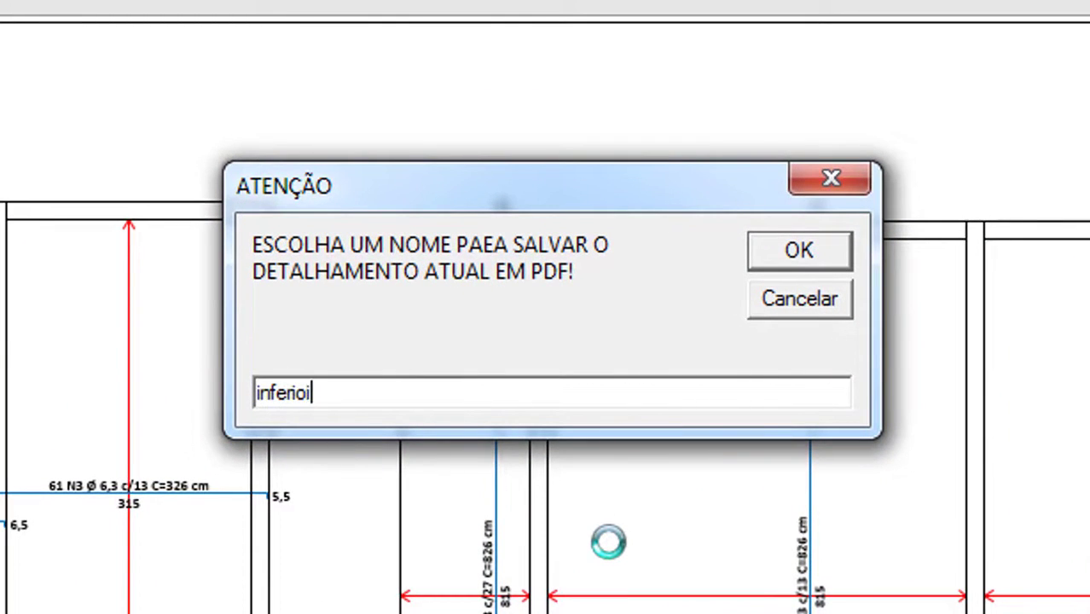
text(r)
key(Return)
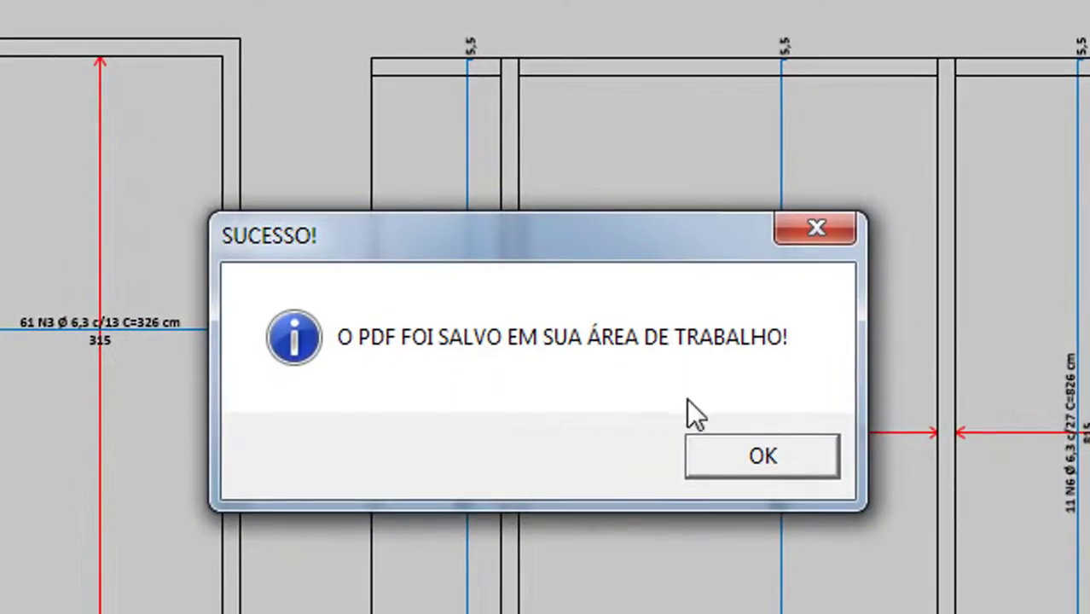
click(736, 453)
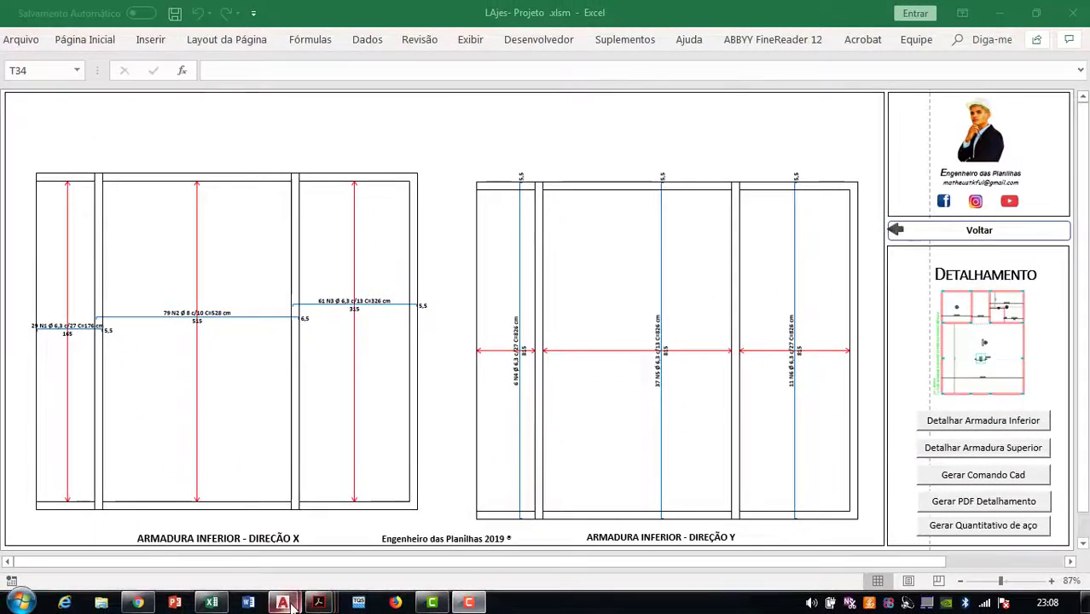
click(331, 519)
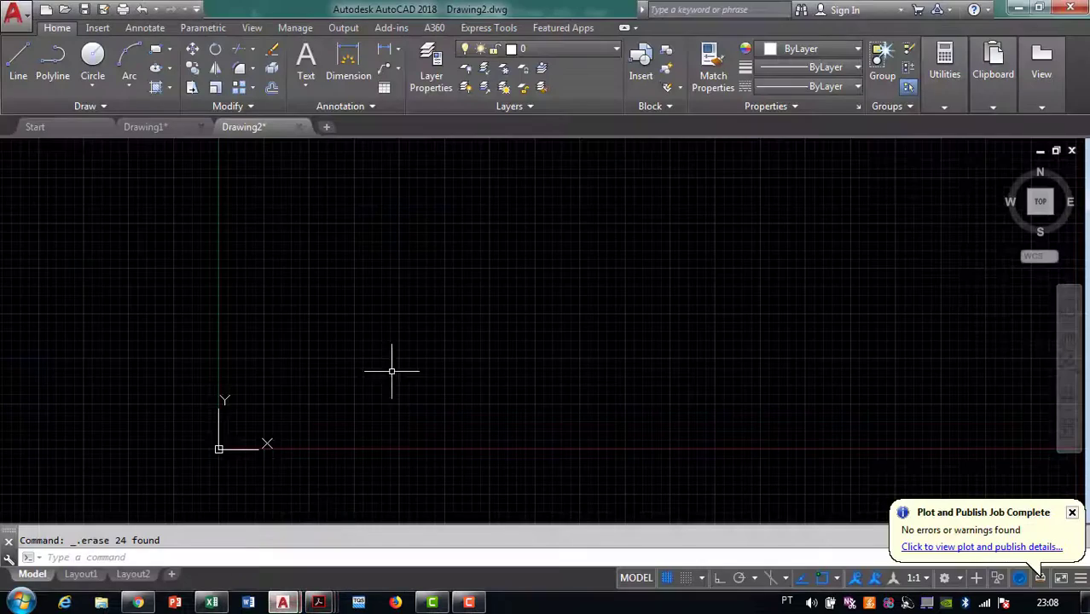
Import inferior.pdf from the Desktop into the drawing with PDFIMPORT
drag(445, 253, 358, 318)
drag(416, 160, 387, 235)
click(293, 561)
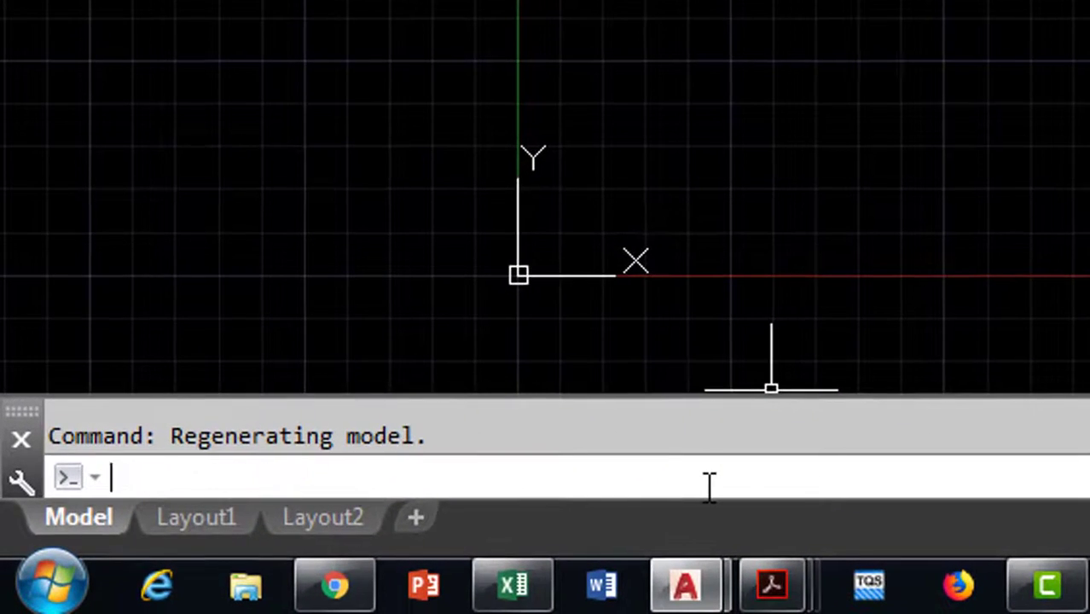
text(p)
text(dfimpo)
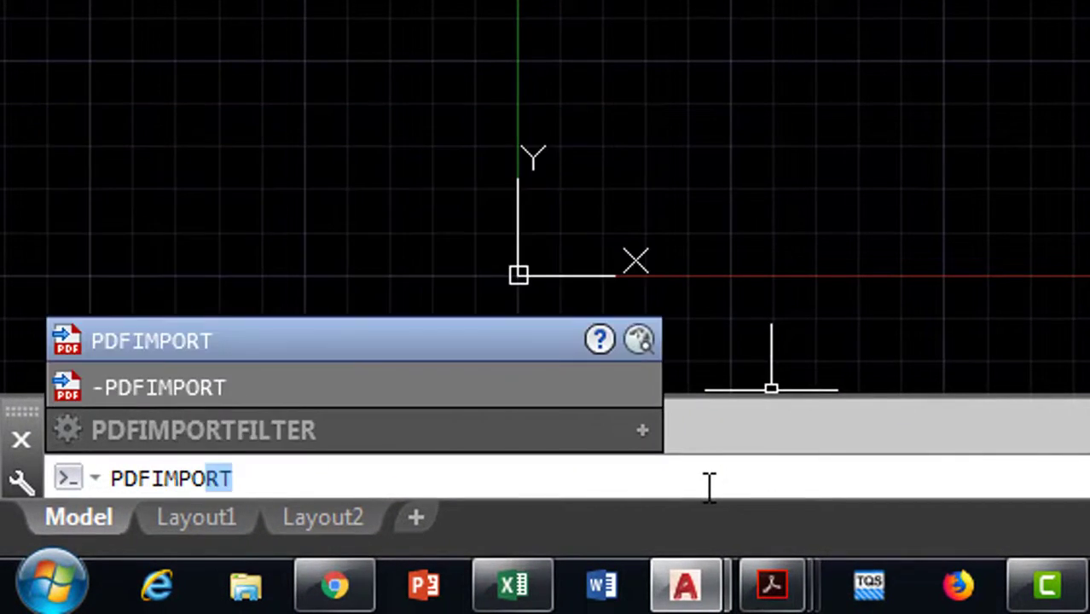
click(202, 344)
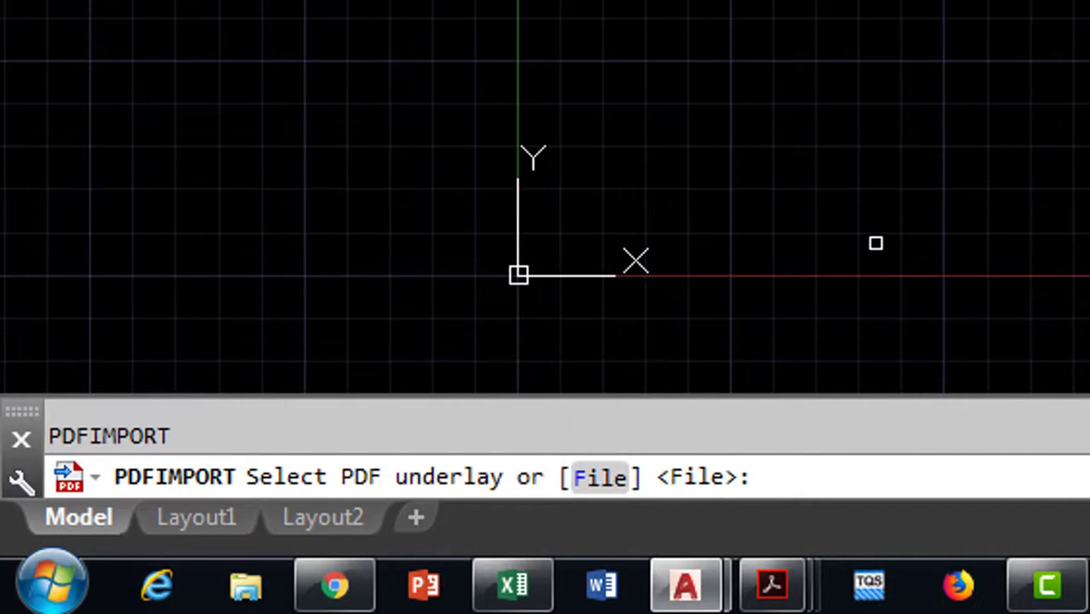
text(f)
key(Return)
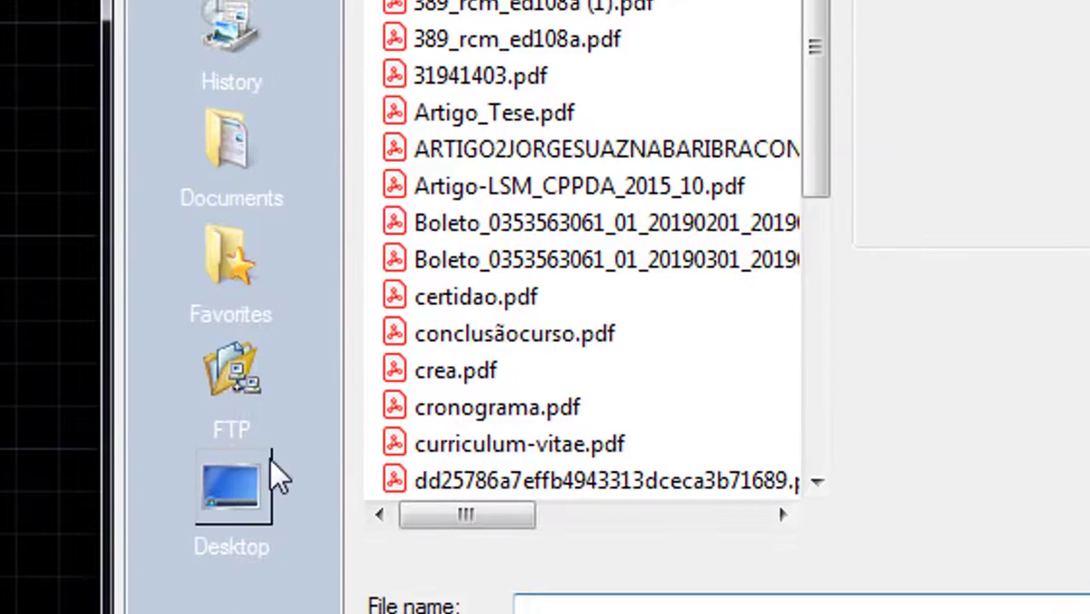
click(478, 334)
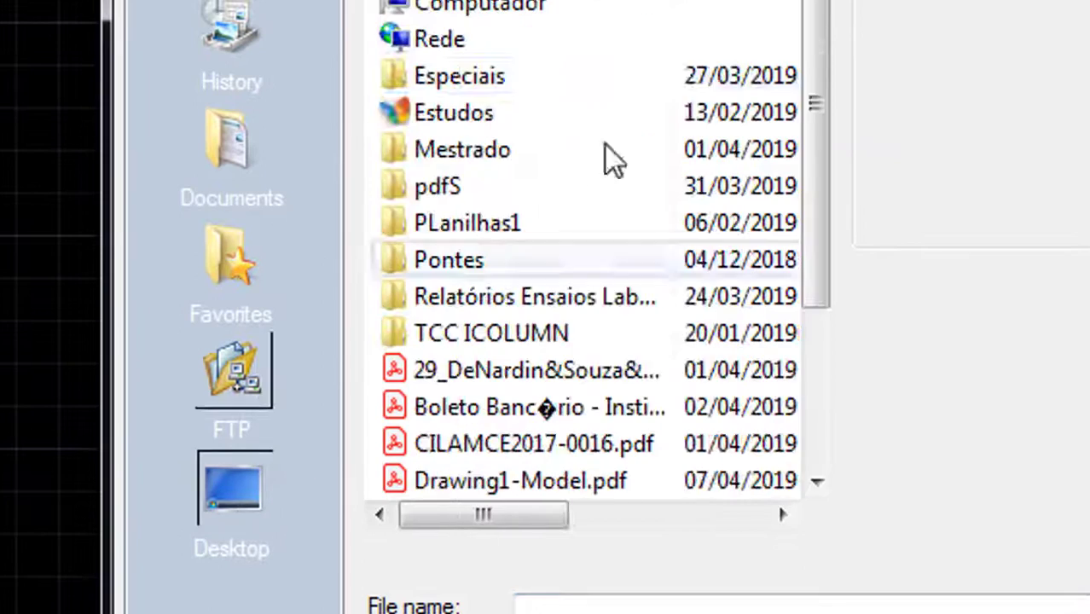
scroll(789, 99, down, 2)
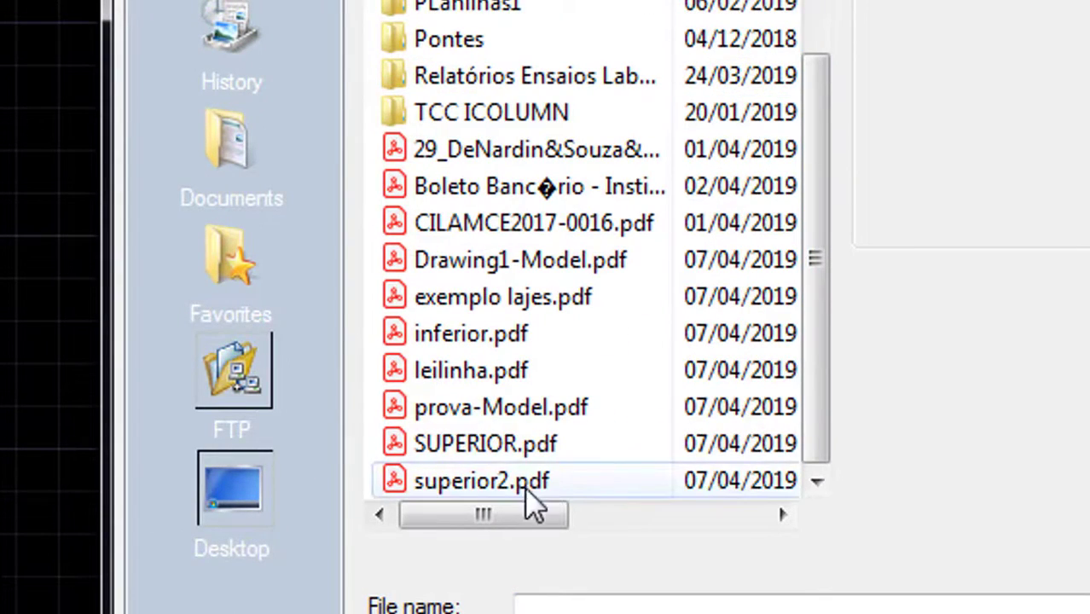
click(478, 336)
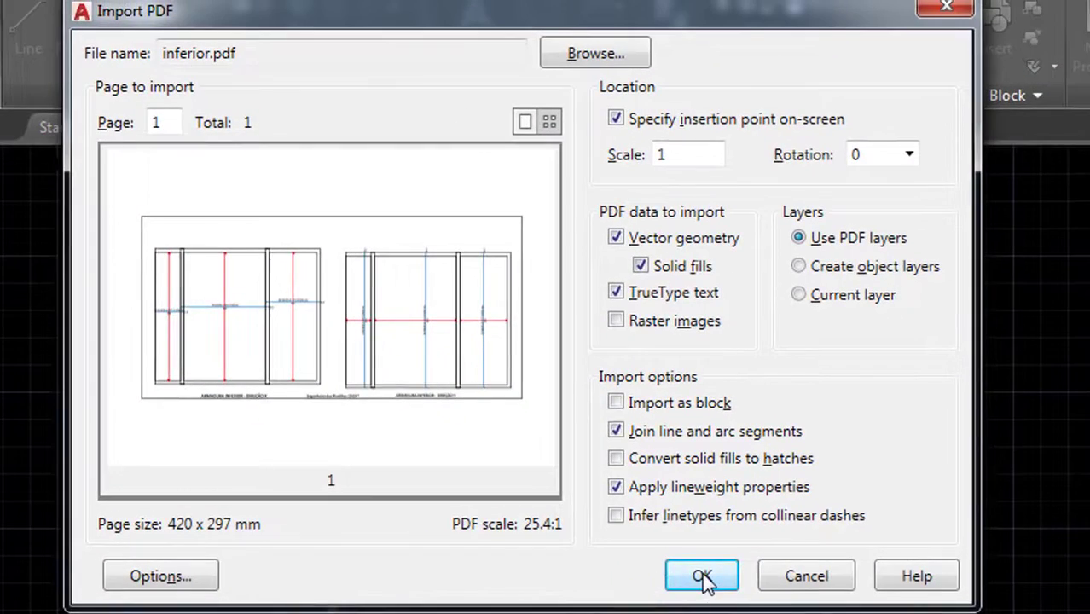
click(521, 526)
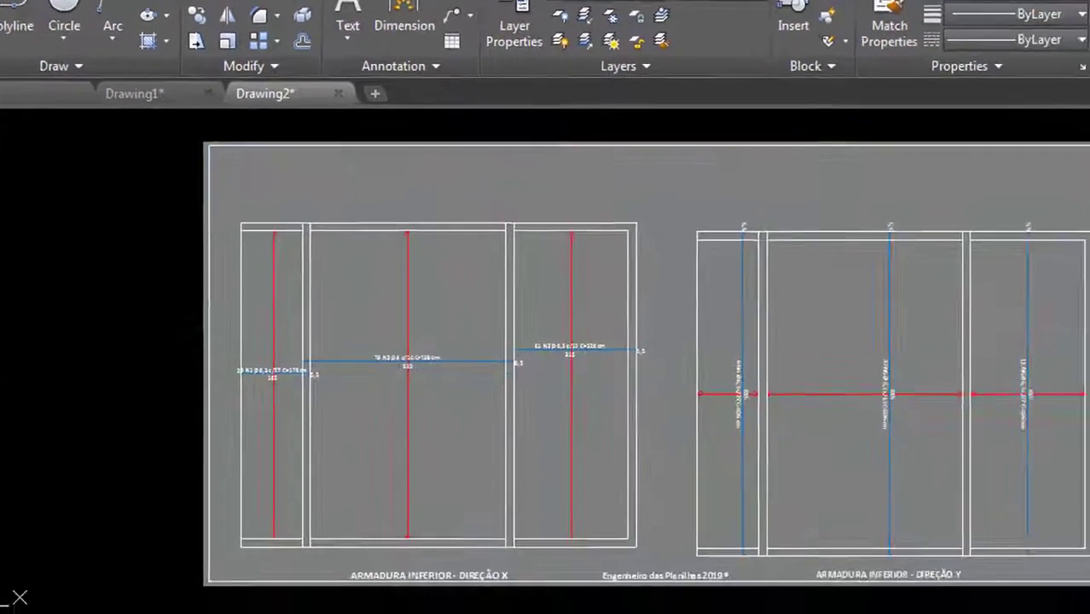
Erase the grey sheet background fill and the sheet border rectangle
click(314, 235)
key(Delete)
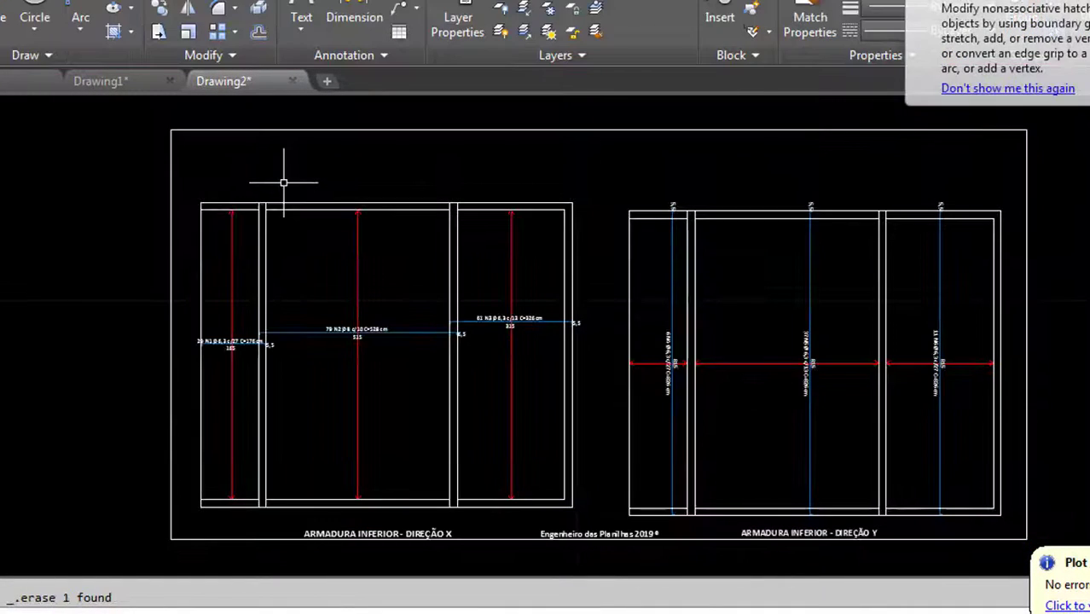
click(268, 170)
click(69, 134)
key(Delete)
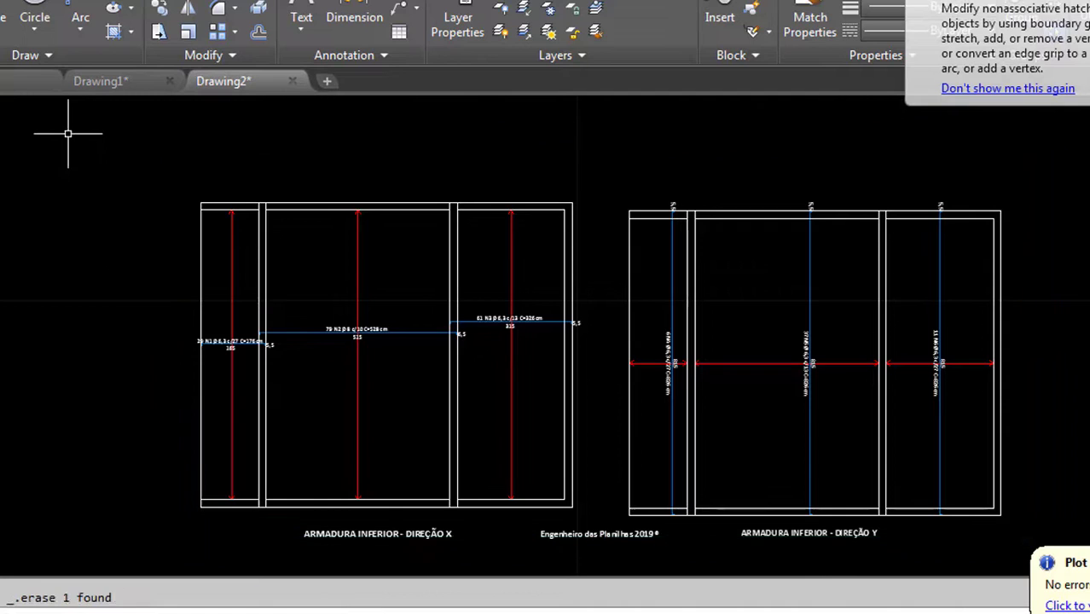
Zoom and pan across both plans to inspect the bar labels
scroll(470, 319, down, 4)
scroll(636, 353, up, 2)
scroll(497, 327, up, 6)
scroll(634, 362, down, 6)
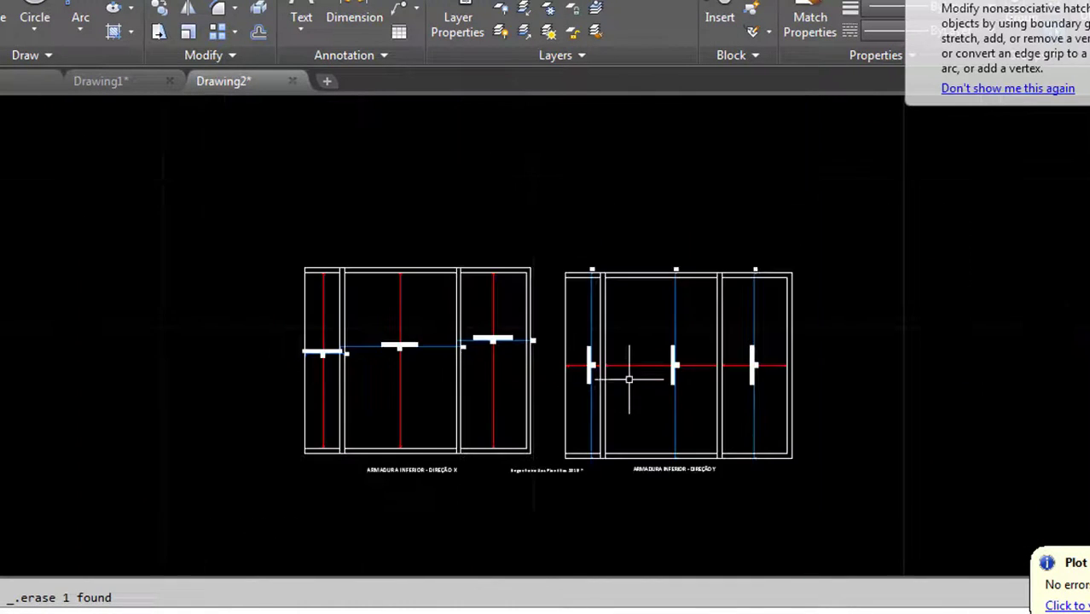
mouse_move(541, 361)
mouse_down()
mouse_move(401, 302)
mouse_move(230, 275)
mouse_up()
scroll(38, 217, up, 4)
scroll(135, 270, up, 4)
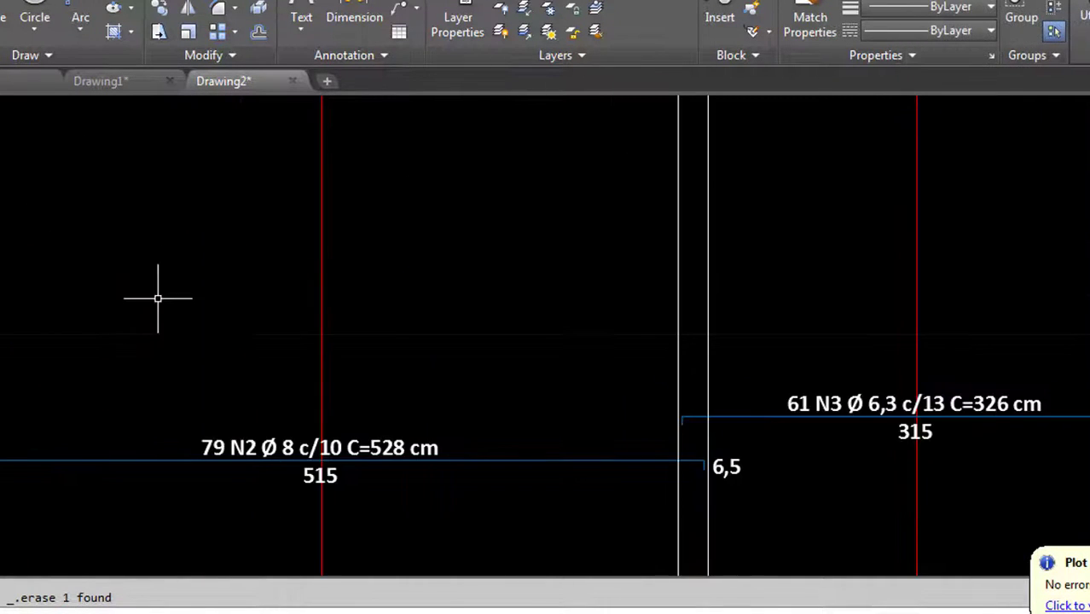
scroll(175, 263, down, 4)
drag(216, 417, 202, 343)
scroll(208, 347, down, 2)
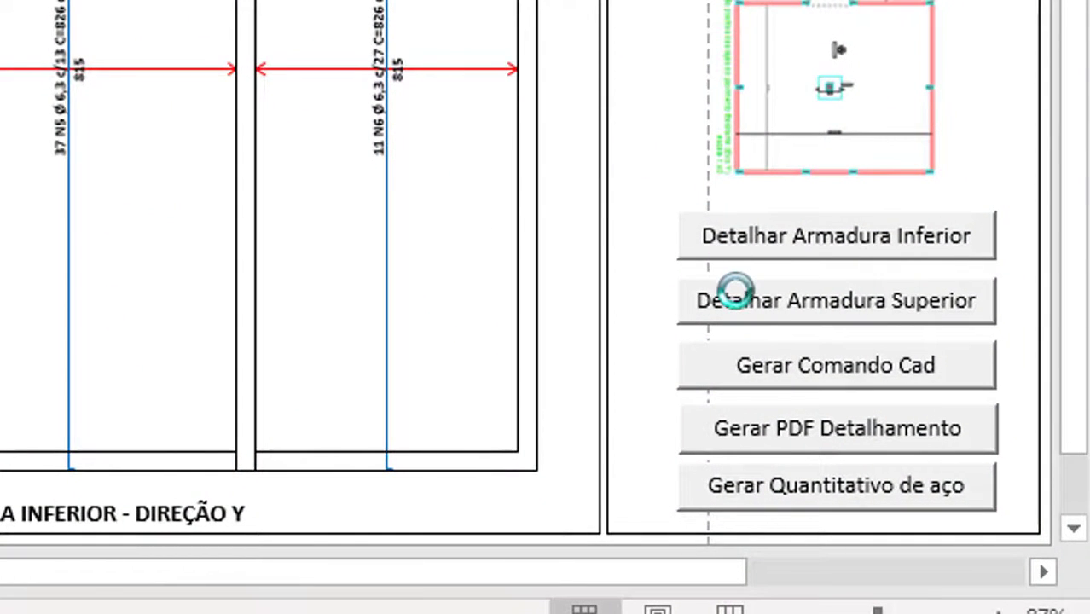
Run Detalhar Armadura Superior to draw the top bars labelled 53 N7 Ø 8 c/15 and 24 N15 Ø 6,3 c/33
click(756, 303)
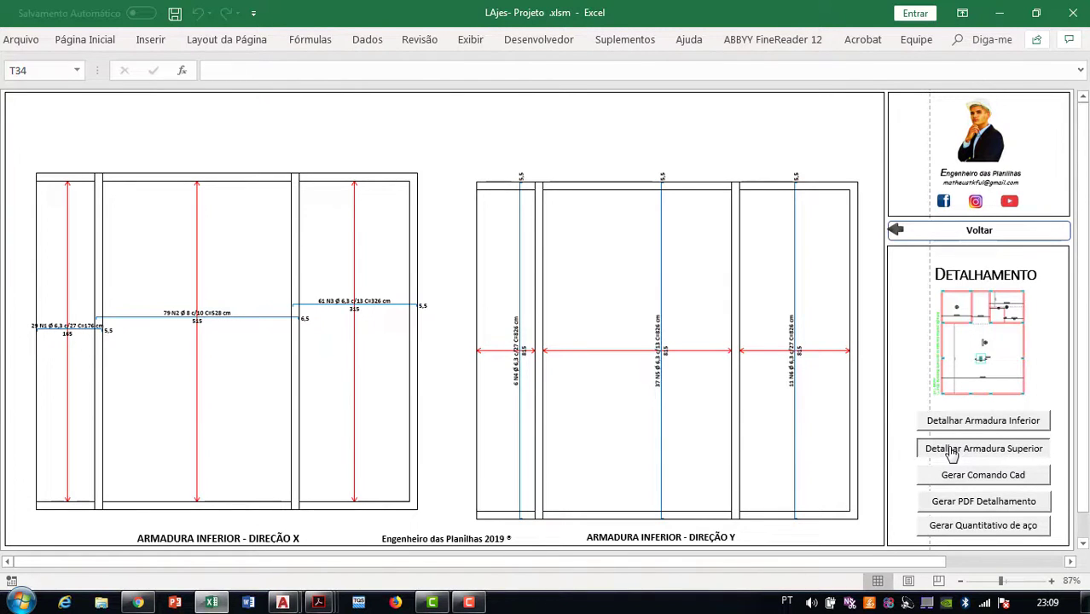
click(952, 453)
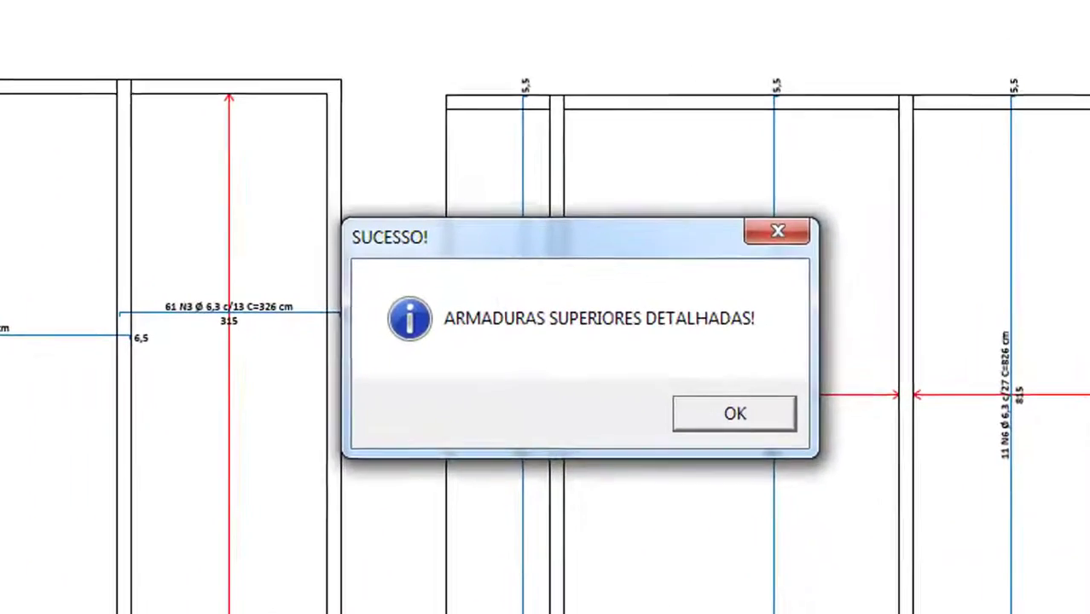
click(717, 424)
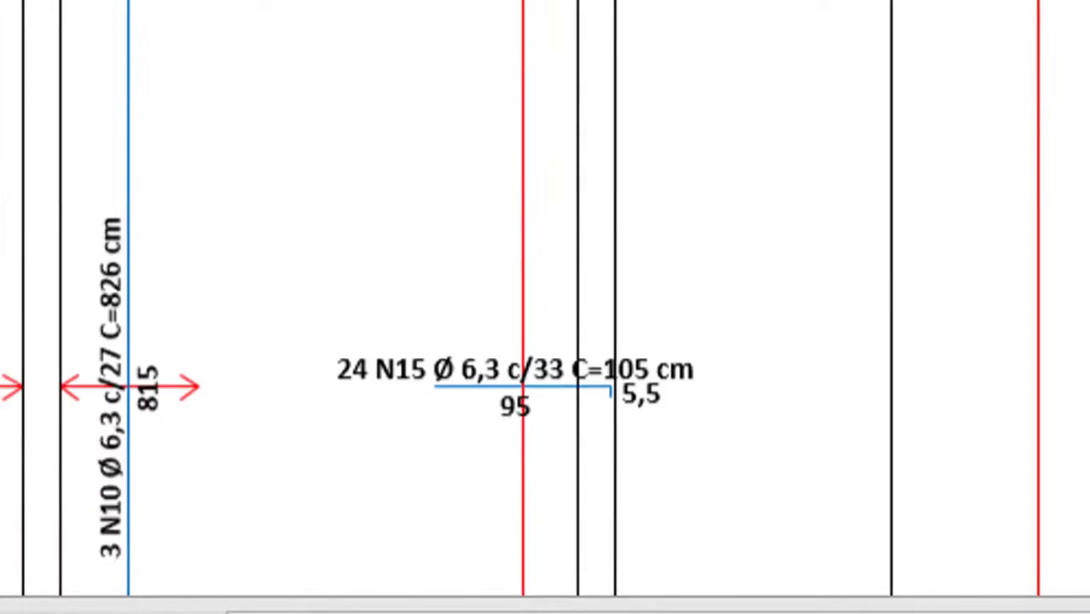
Scroll and pan around the sheet to review the top reinforcement bar labels
scroll(511, 213, up, 5)
scroll(791, 480, down, 3)
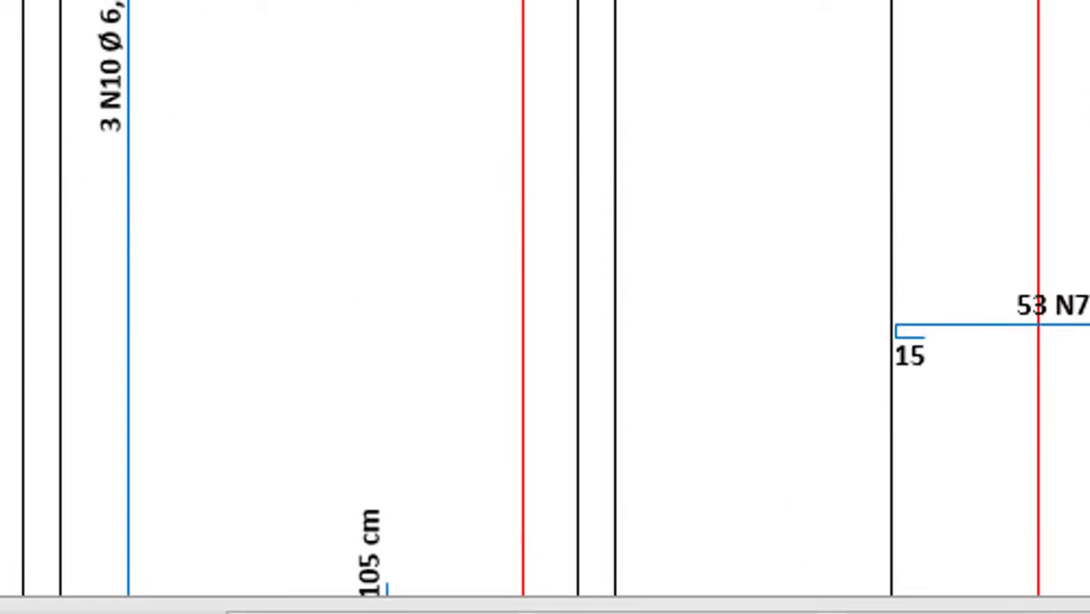
drag(1034, 613, 932, 613)
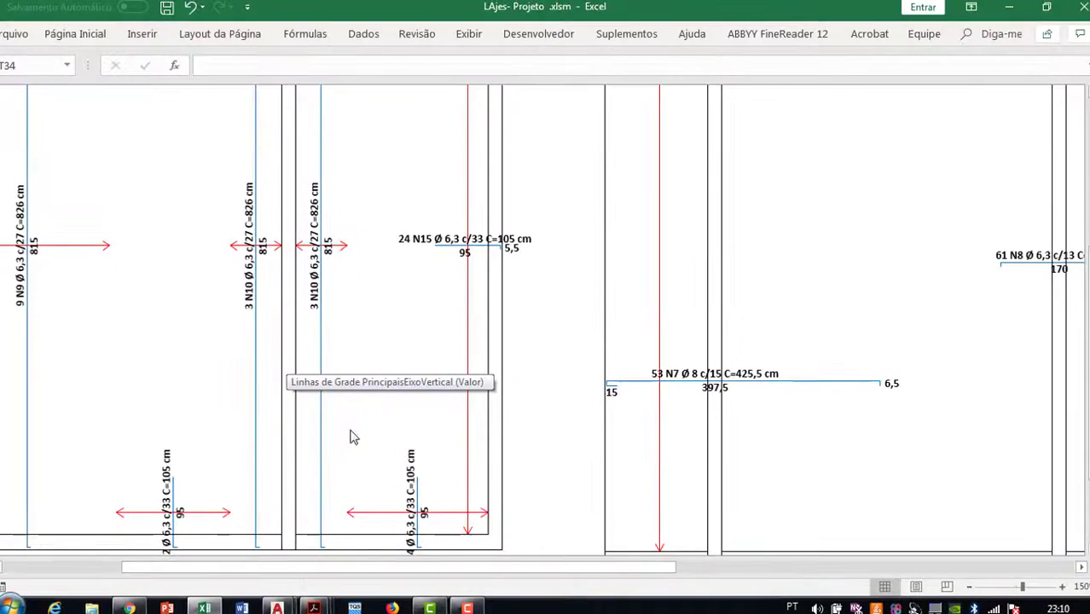
scroll(331, 316, up, 3)
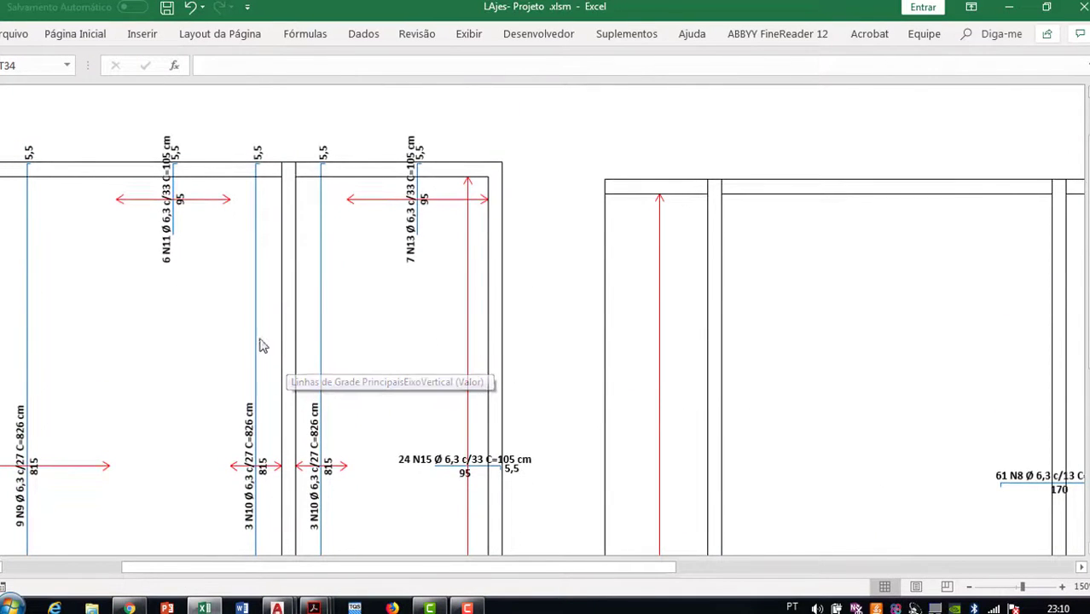
scroll(260, 343, down, 4)
mouse_move(487, 565)
mouse_down()
mouse_move(523, 579)
mouse_move(568, 575)
mouse_move(494, 577)
mouse_up()
scroll(297, 348, up, 4)
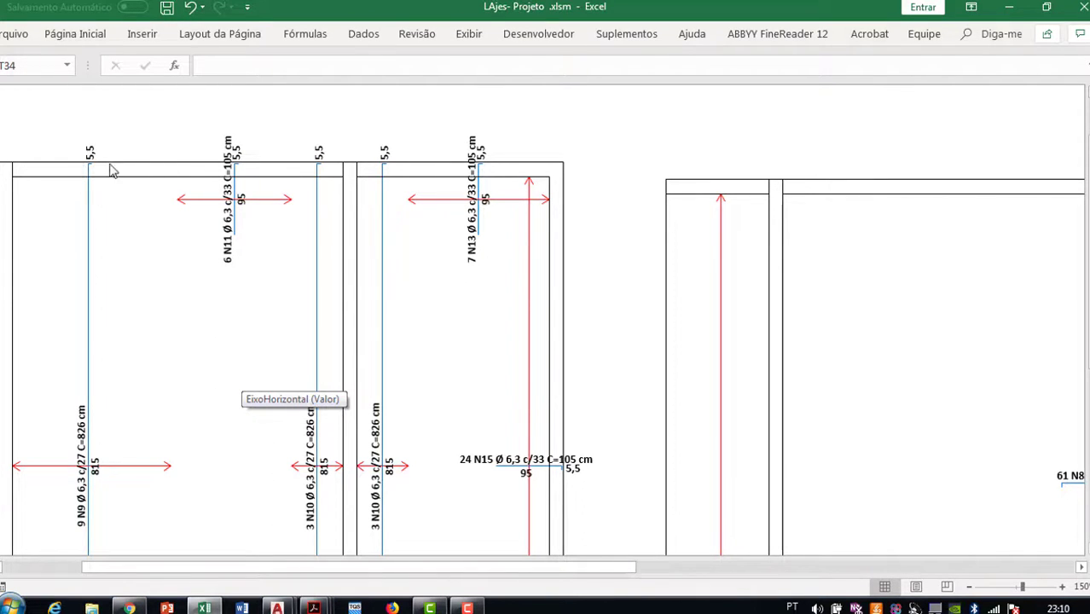
drag(589, 569, 509, 568)
scroll(328, 139, down, 3)
scroll(371, 282, down, 2)
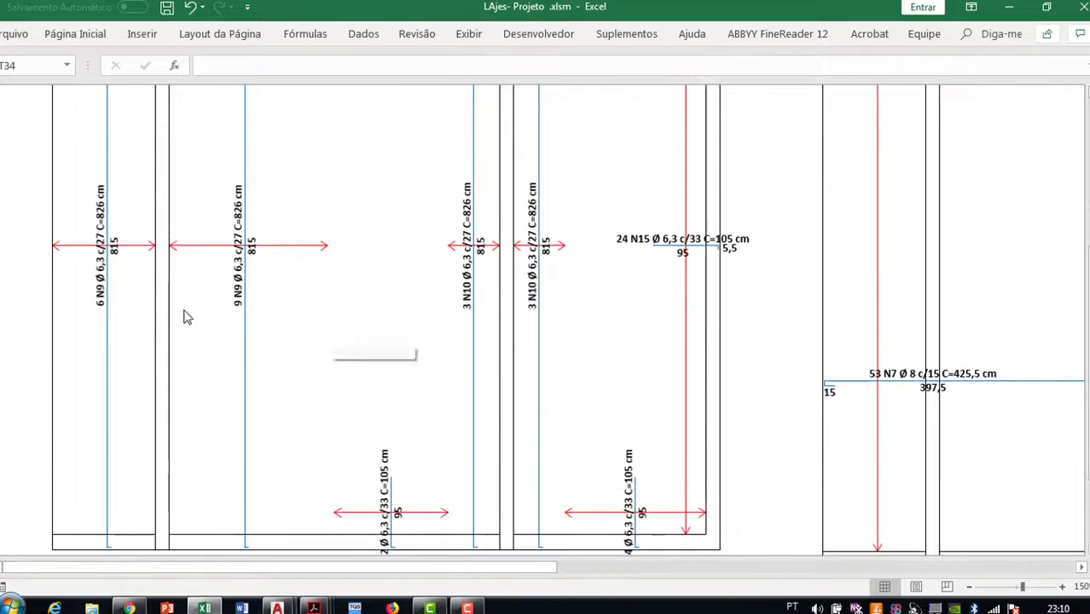
scroll(106, 262, up, 2)
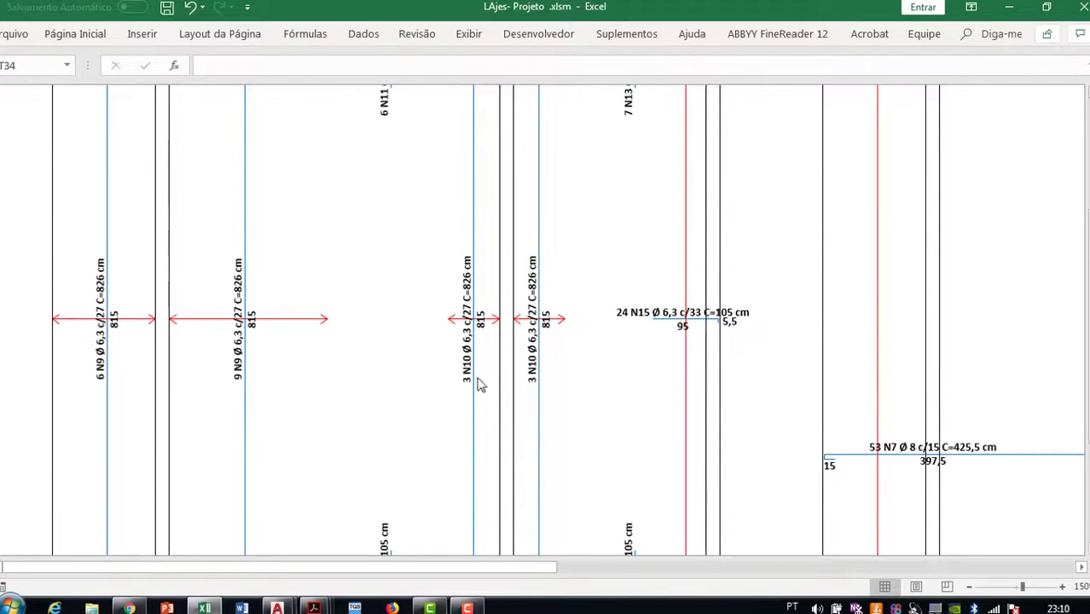
scroll(482, 385, down, 1)
drag(516, 566, 594, 570)
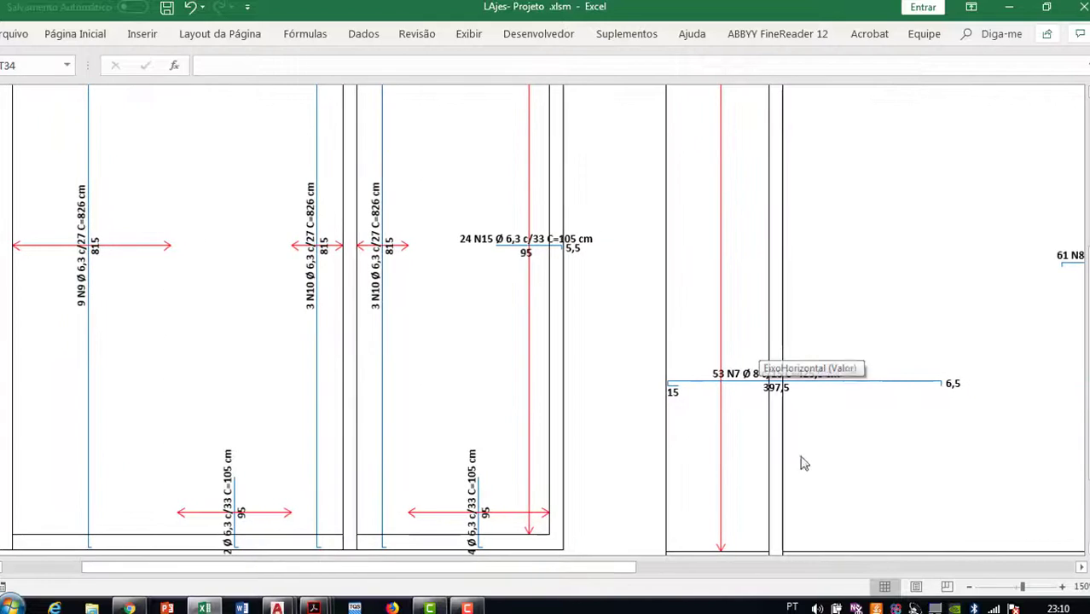
scroll(649, 546, up, 2)
Set the sheet zoom to 87%, then start the detailing PDF export and begin naming it
click(970, 590)
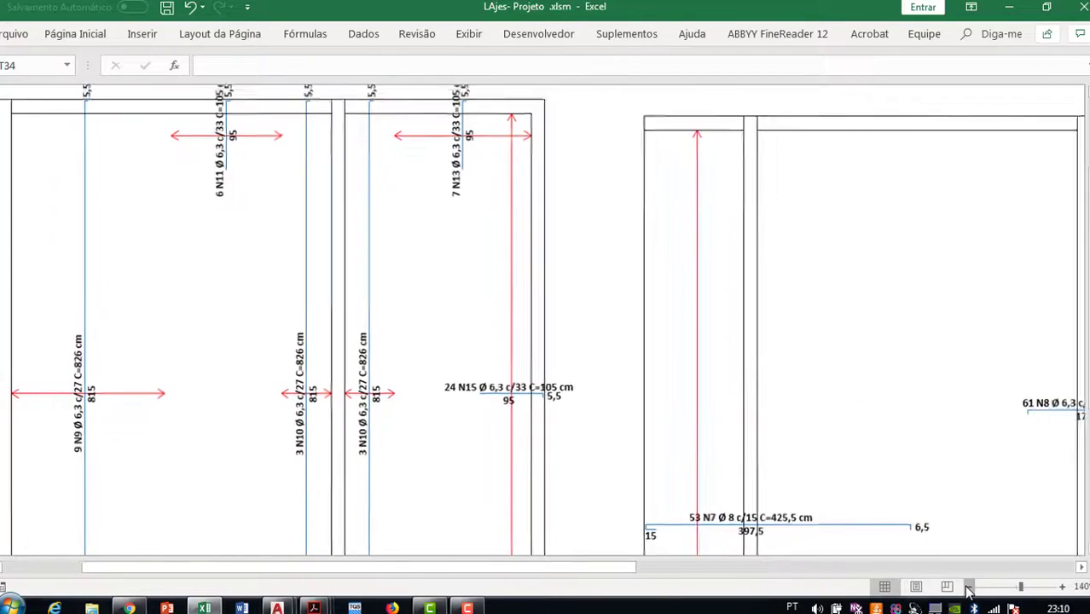
click(970, 591)
click(970, 591)
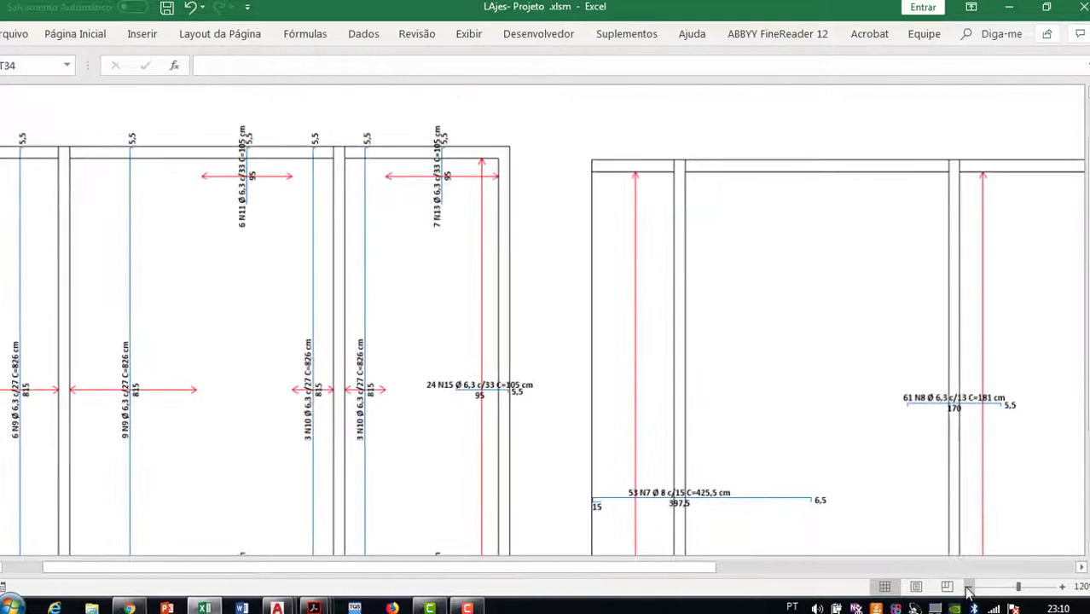
click(970, 591)
click(970, 590)
click(970, 590)
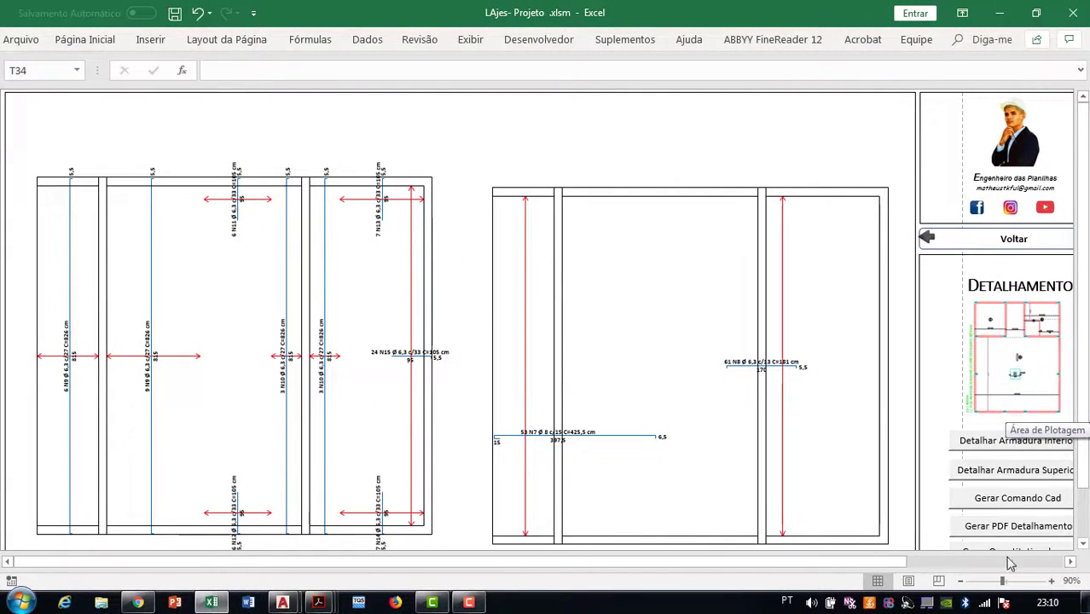
click(1072, 581)
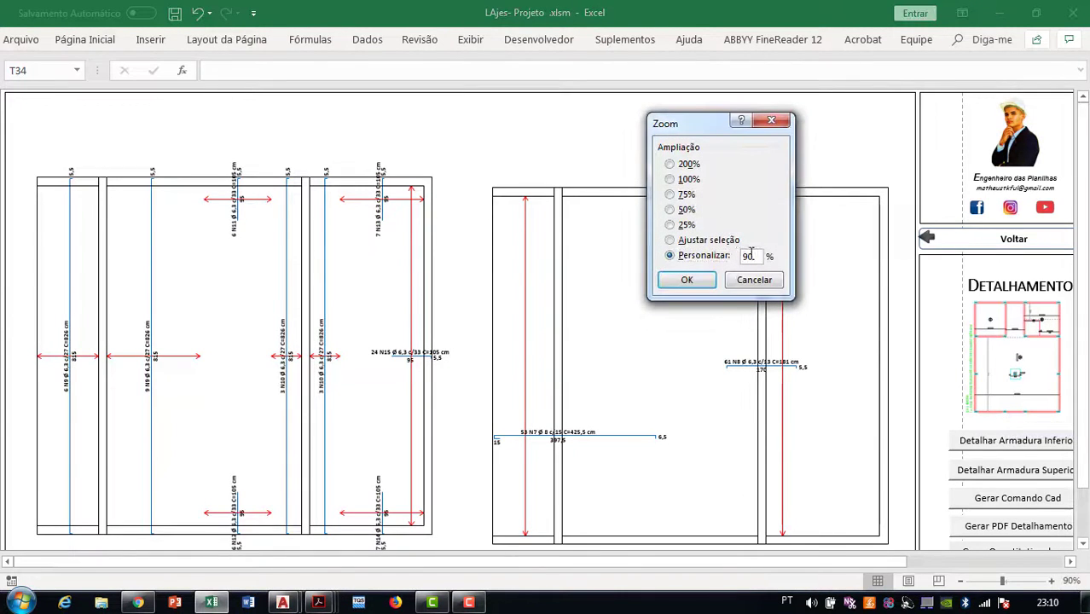
click(710, 283)
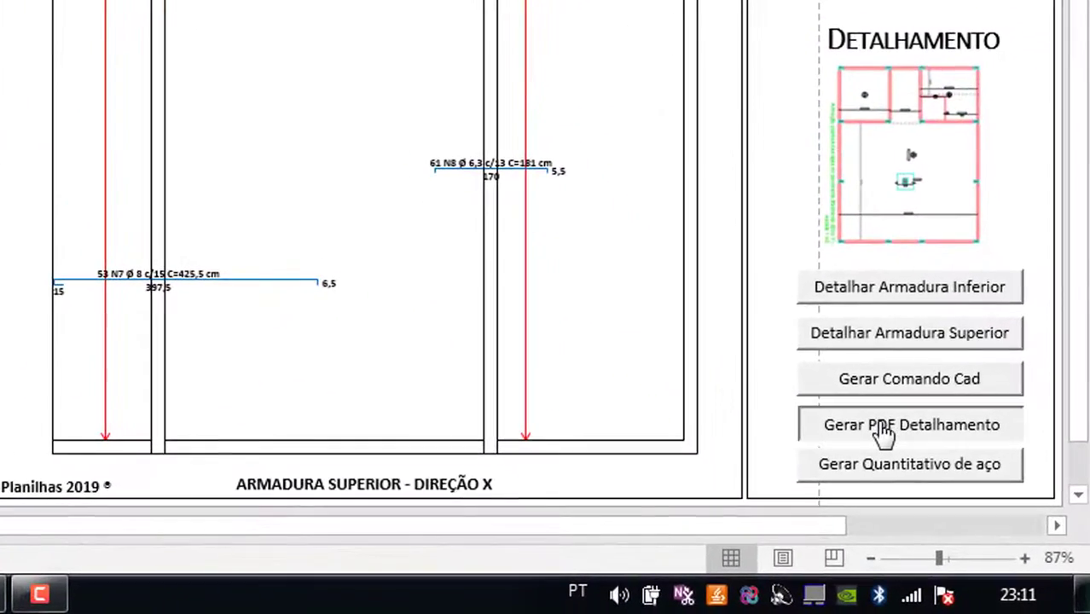
click(958, 508)
text(superioer)
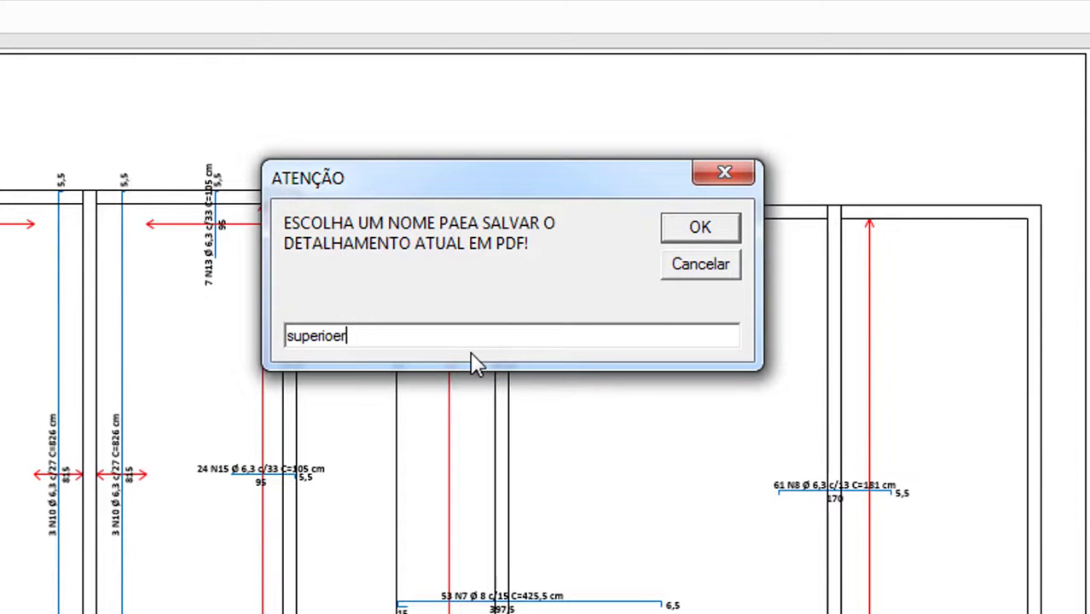
Save the top-reinforcement detailing PDF to the desktop, acknowledge success, then move to AutoCAD
key(Return)
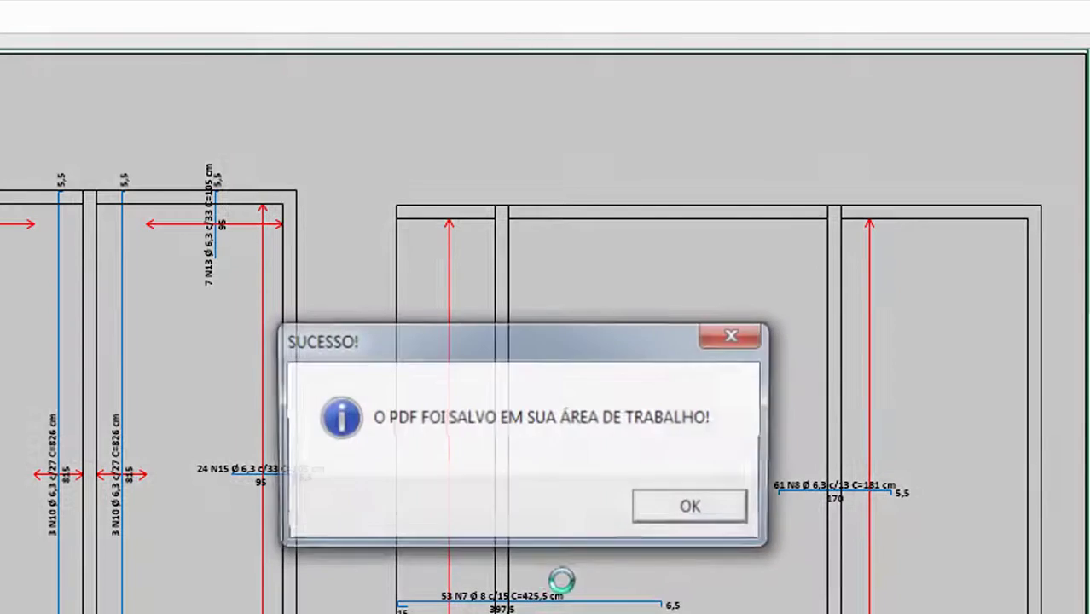
click(690, 506)
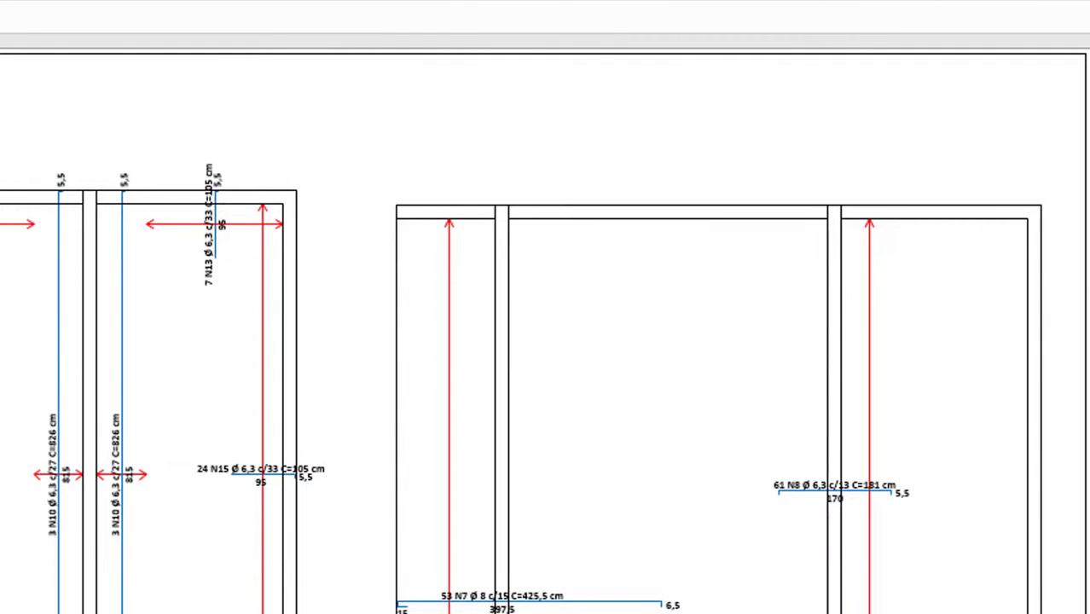
click(477, 567)
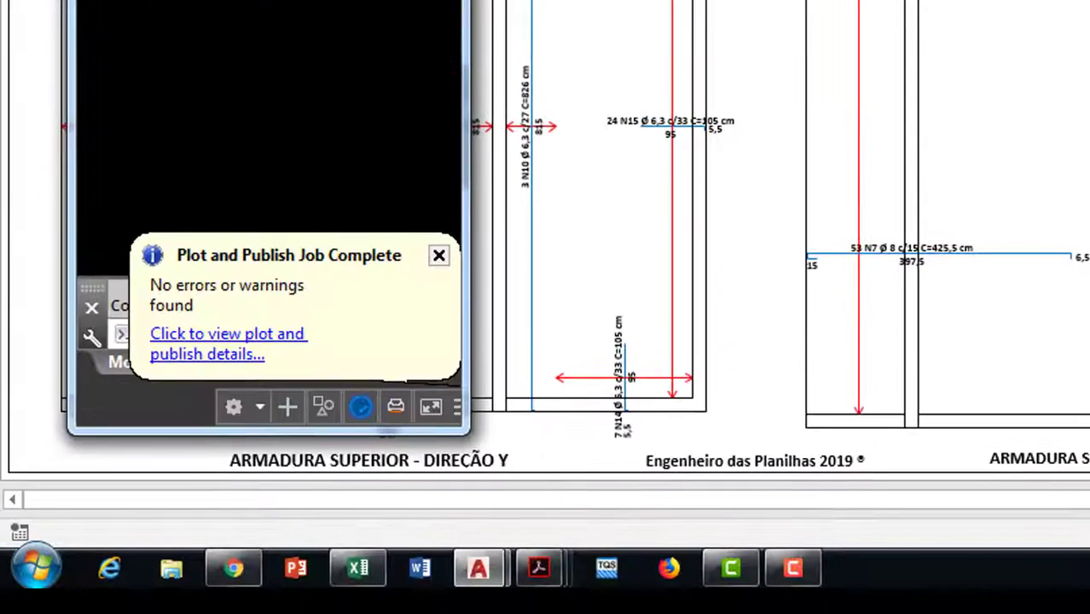
Import superioe.pdf into the maximized AutoCAD drawing and delete its grey background
click(23, 83)
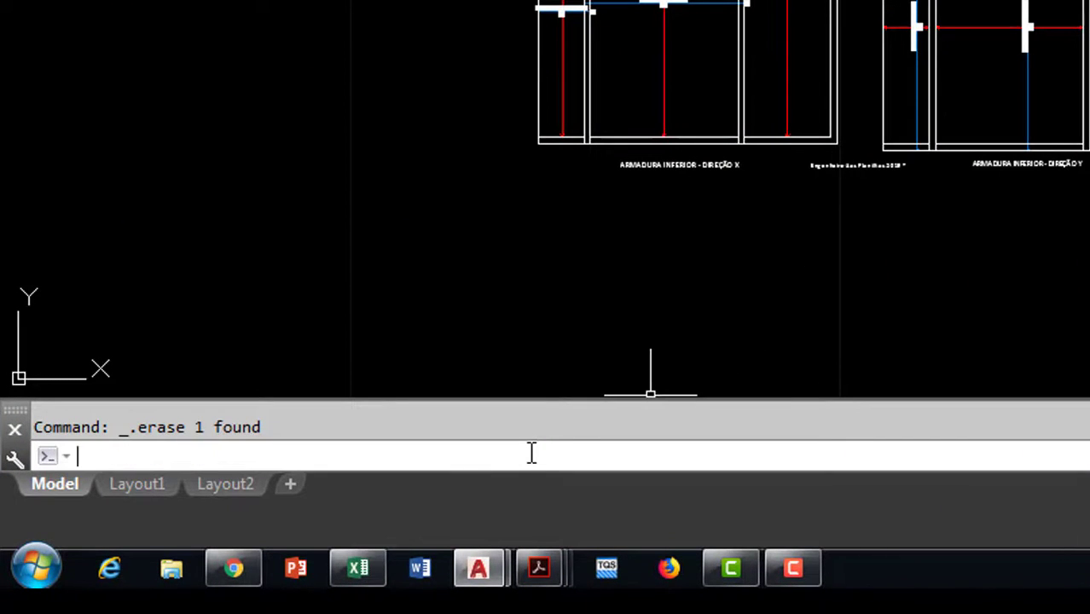
text(im)
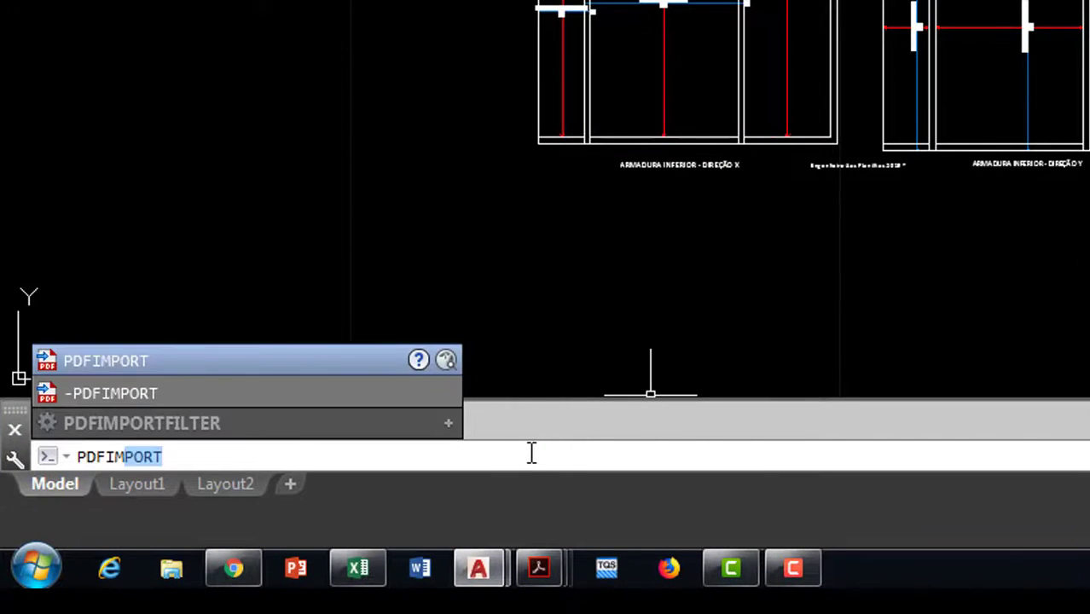
click(106, 359)
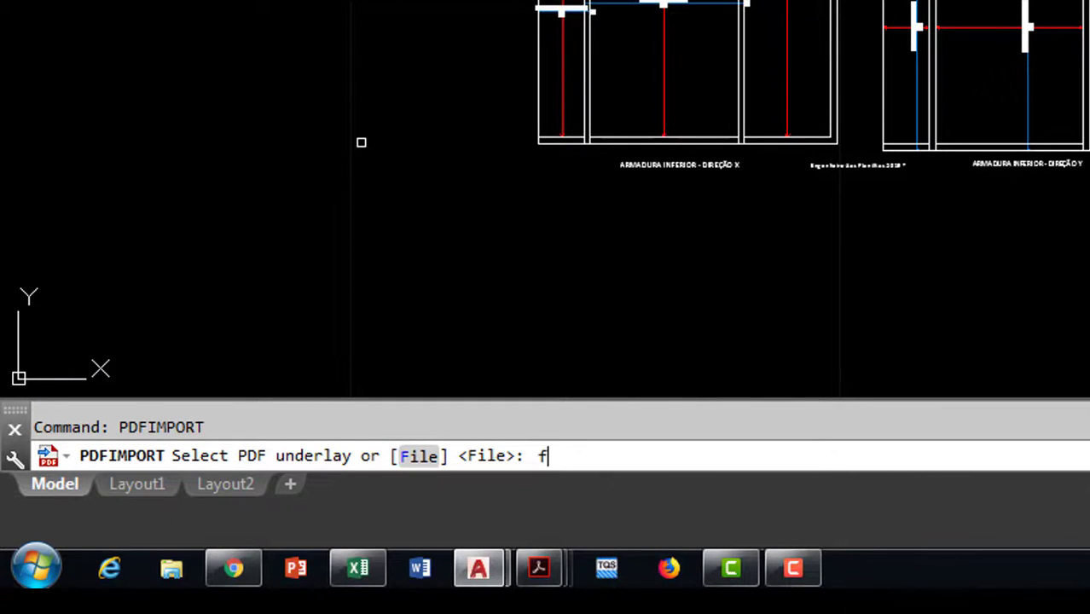
key(Return)
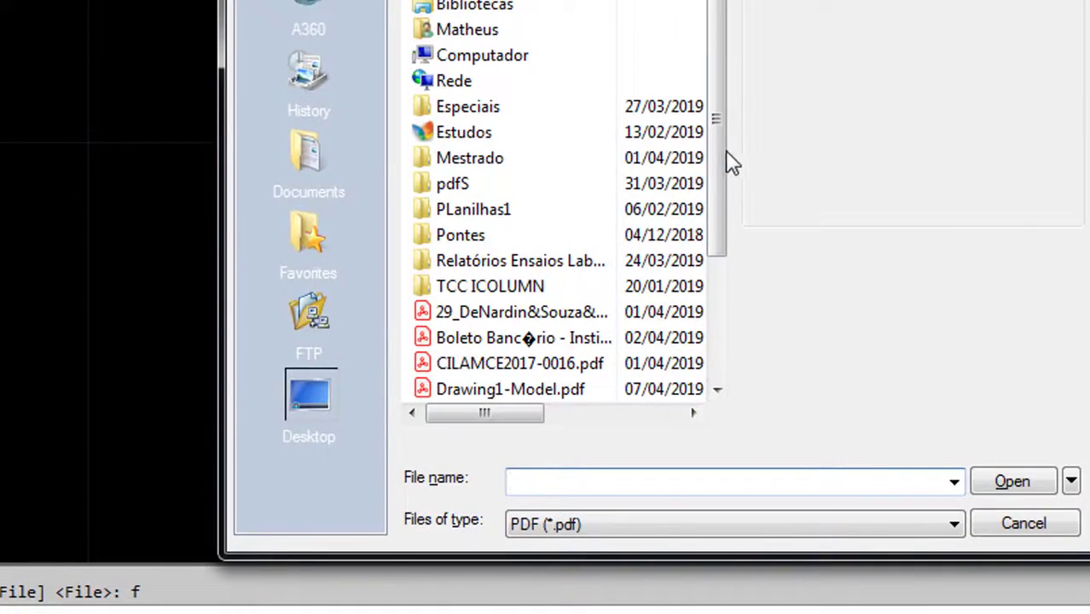
drag(727, 154, 705, 294)
click(437, 341)
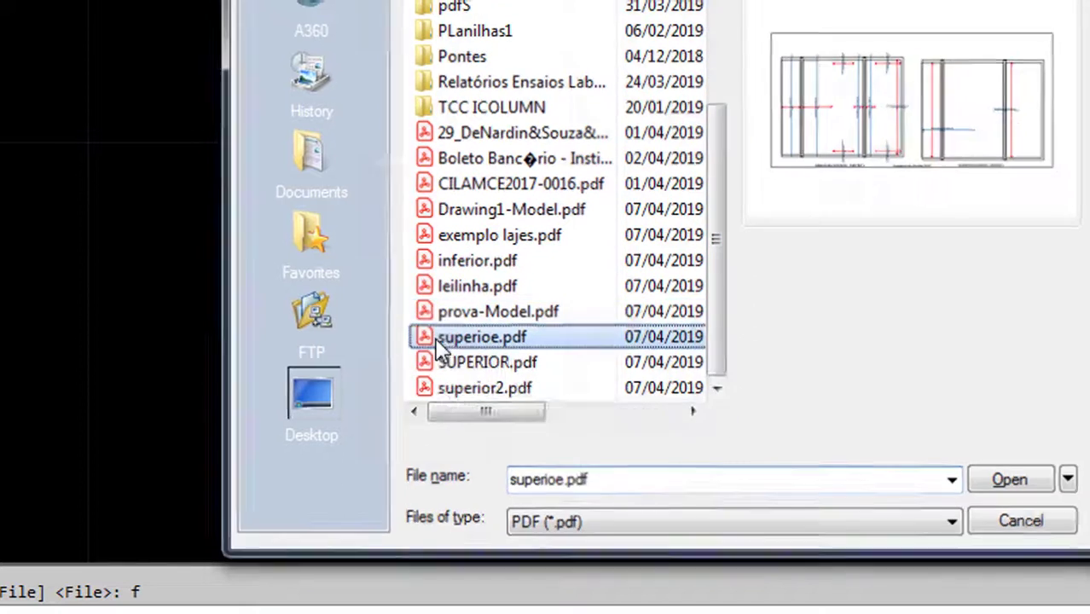
double_click(436, 341)
click(519, 420)
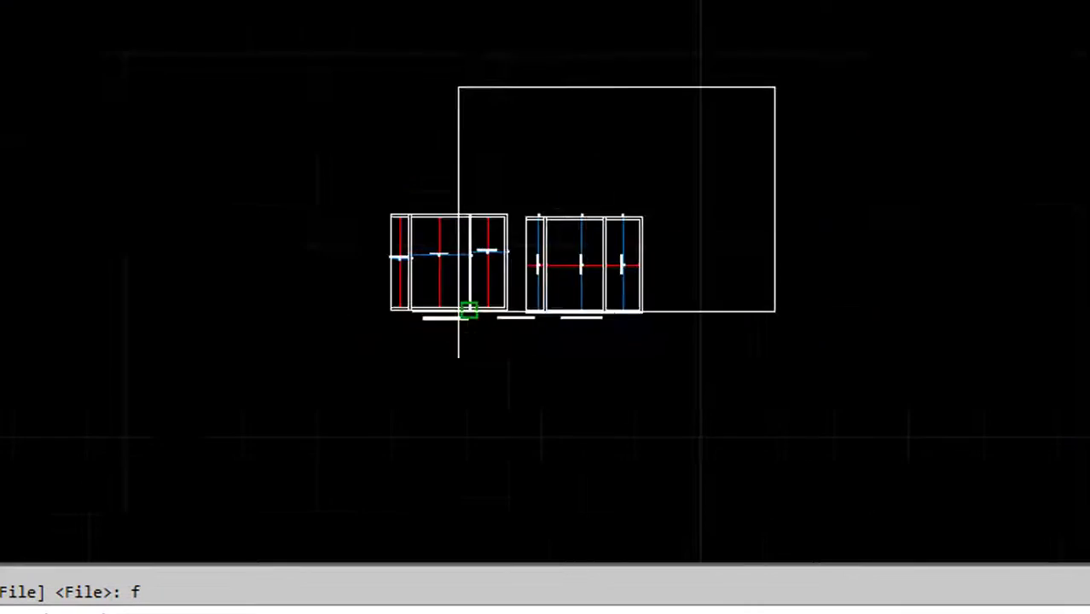
scroll(448, 315, down, 4)
click(588, 315)
scroll(615, 304, up, 10)
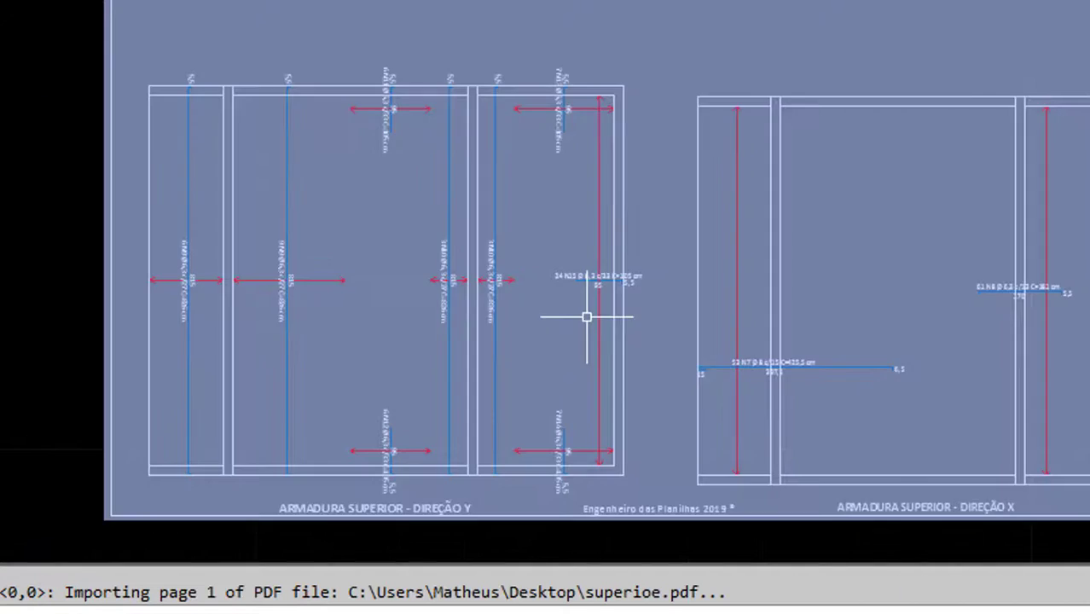
click(654, 256)
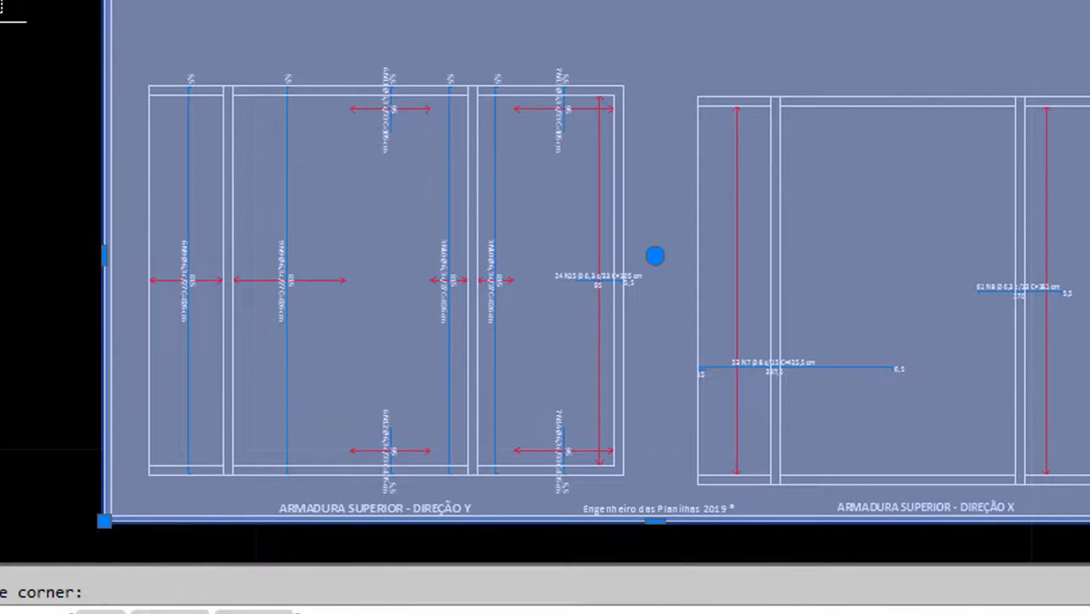
key(Delete)
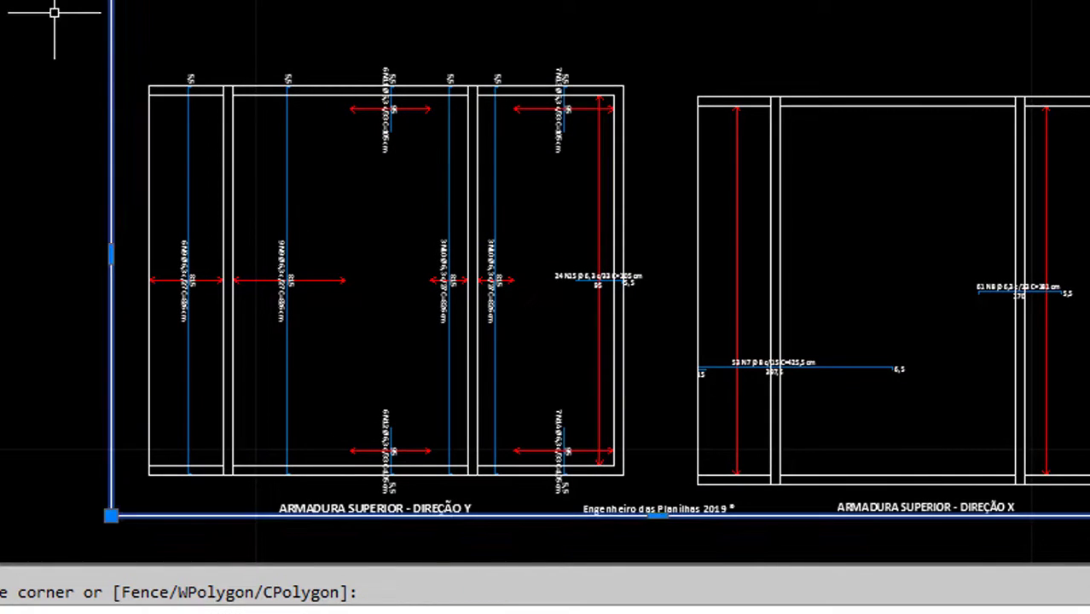
Crossing-select both ARMADURA SUPERIOR drawings, directions Y and X
scroll(457, 409, down, 5)
scroll(512, 298, up, 3)
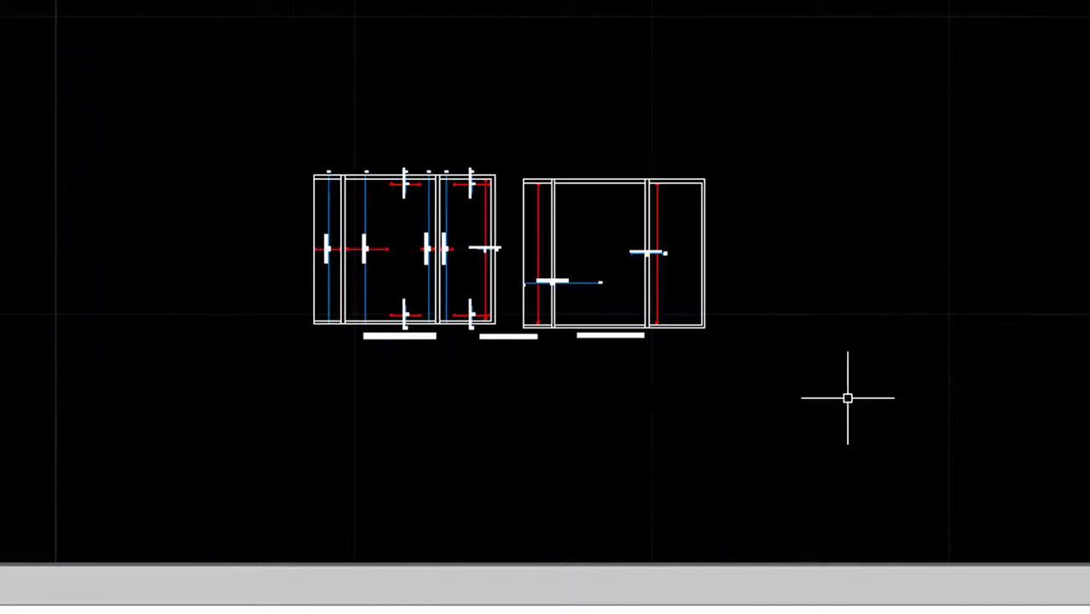
click(880, 397)
click(182, 60)
Delete the old reinforcement drawings and paste the copied ones in their place
key(Delete)
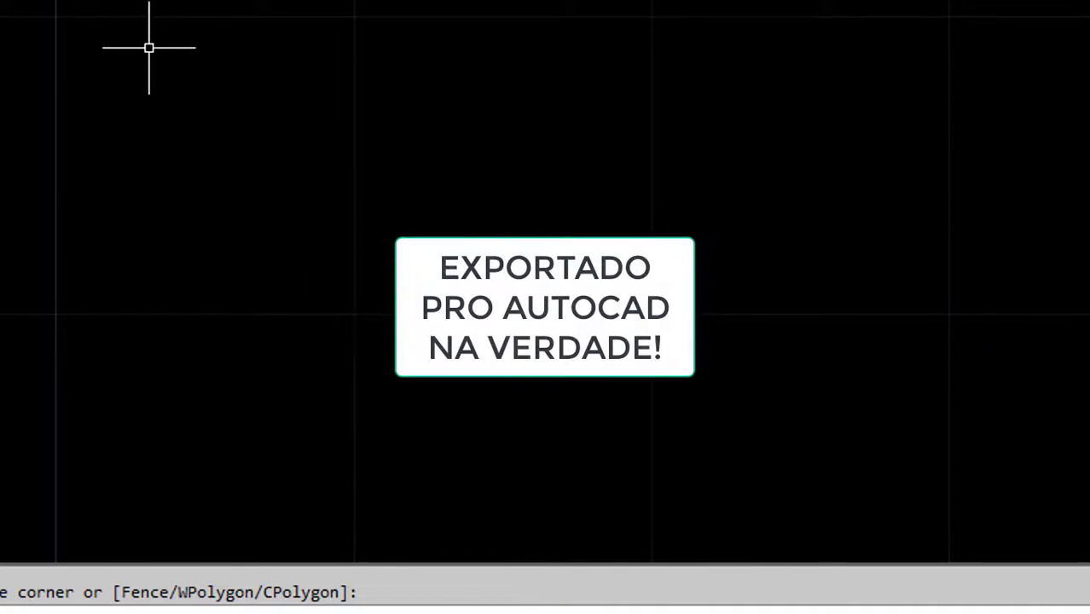
key(ctrl+v)
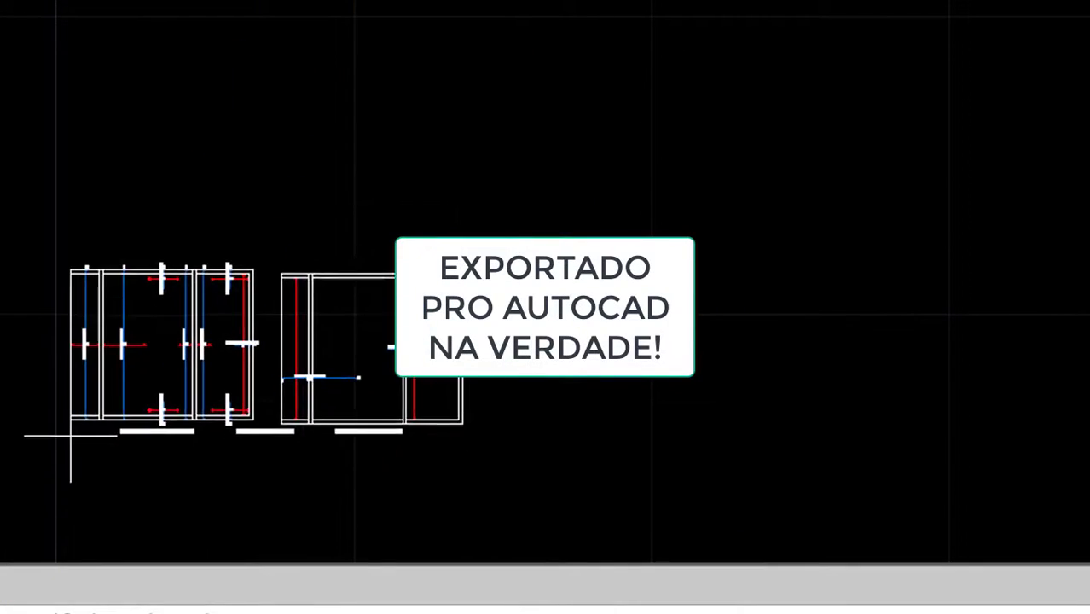
scroll(543, 316, down, 4)
scroll(312, 358, up, 4)
scroll(353, 354, up, 5)
scroll(687, 196, up, 5)
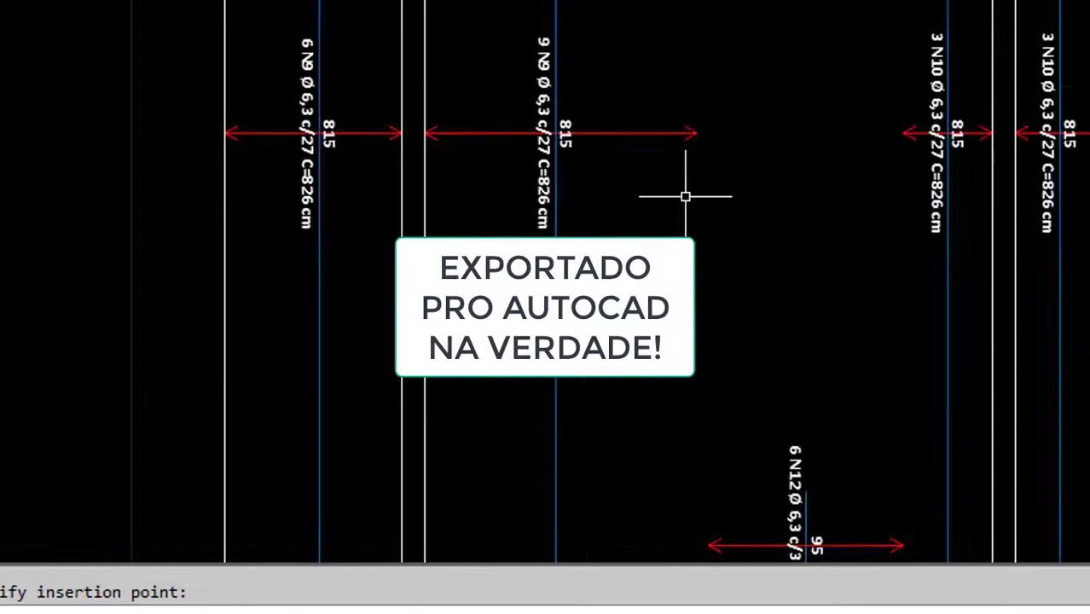
scroll(677, 217, down, 7)
scroll(695, 244, down, 2)
scroll(695, 244, up, 5)
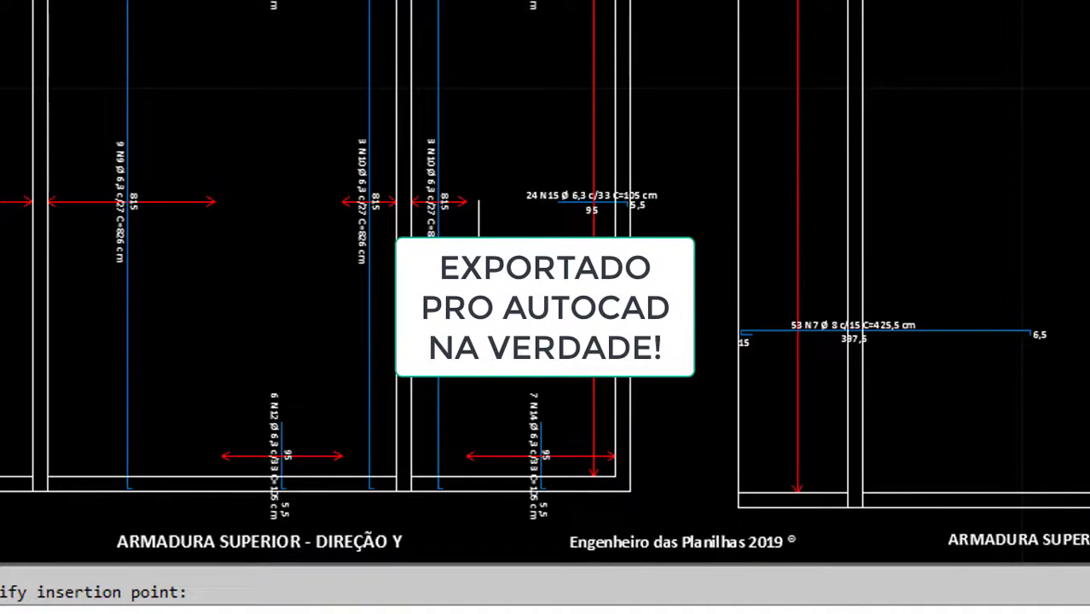
scroll(695, 244, down, 2)
scroll(527, 321, down, 2)
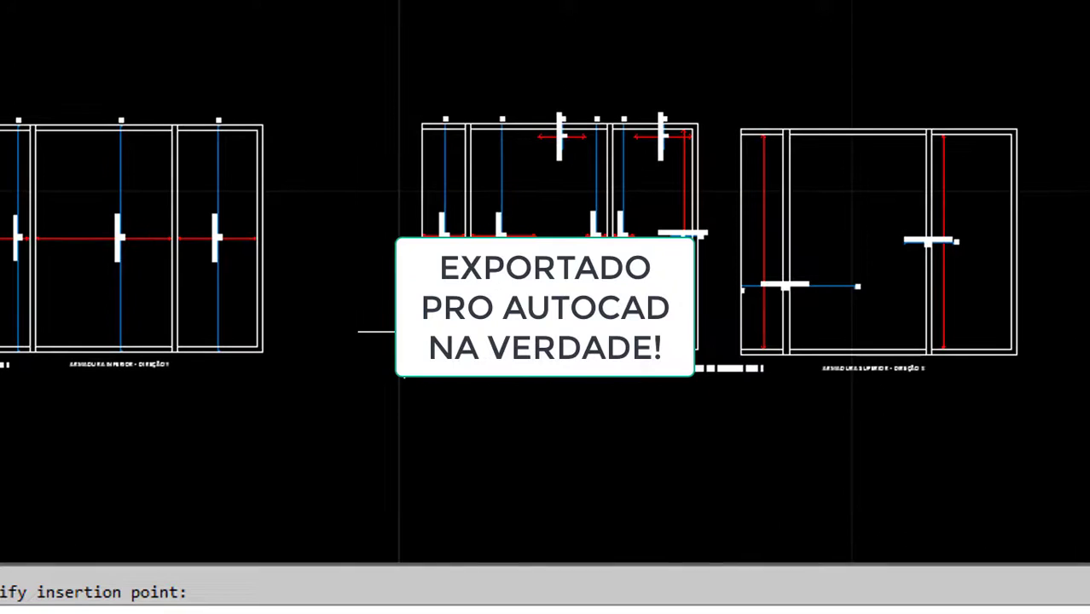
Pan across the pasted drawings to an insertion spot, then return to Excel
scroll(49, 239, up, 8)
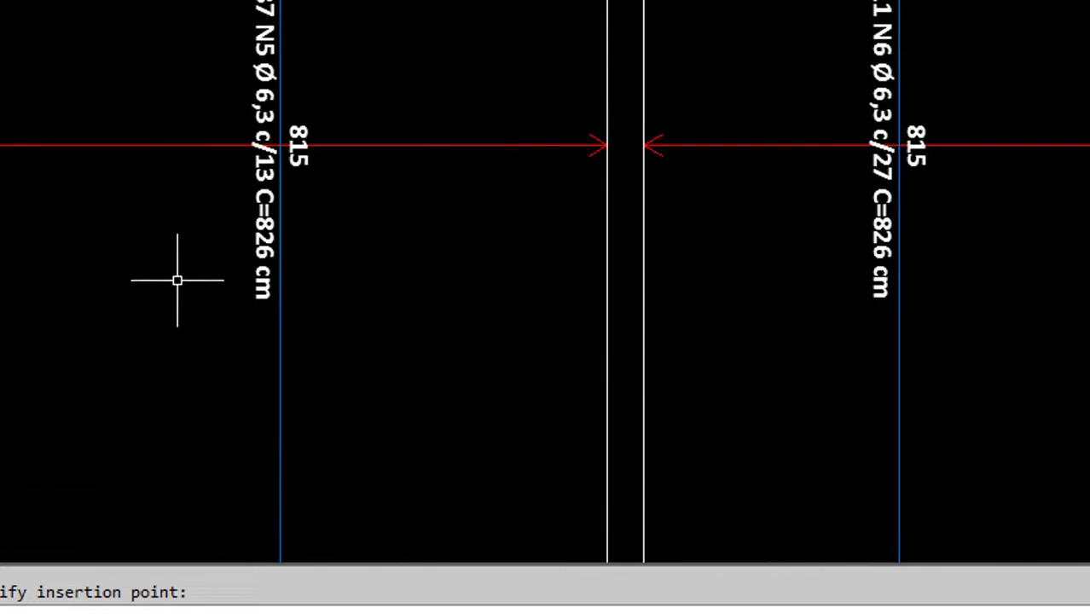
scroll(188, 290, down, 3)
scroll(609, 291, up, 6)
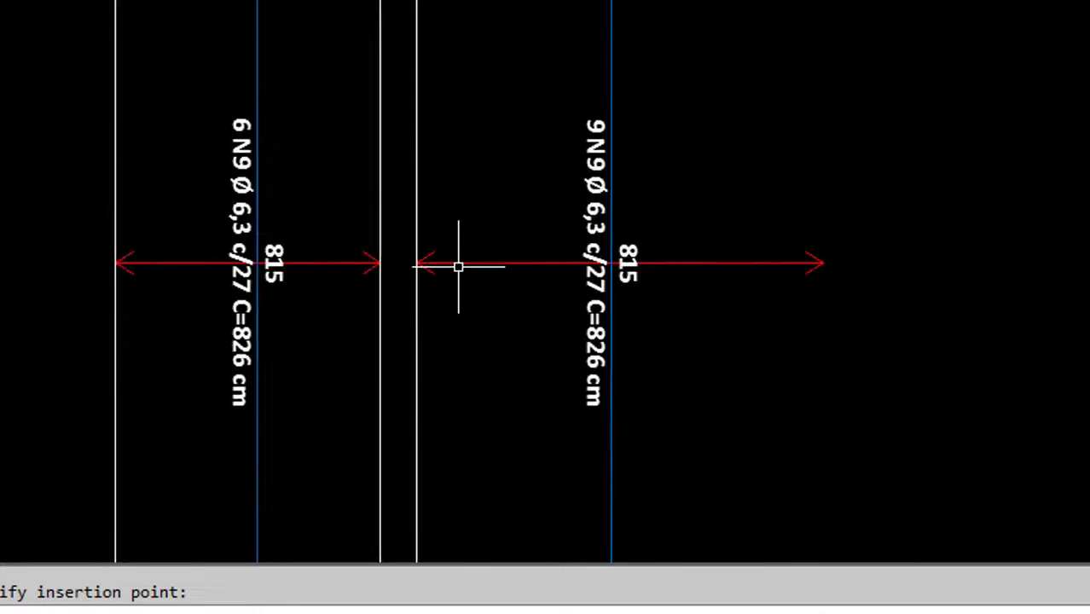
scroll(456, 264, down, 5)
scroll(444, 273, up, 3)
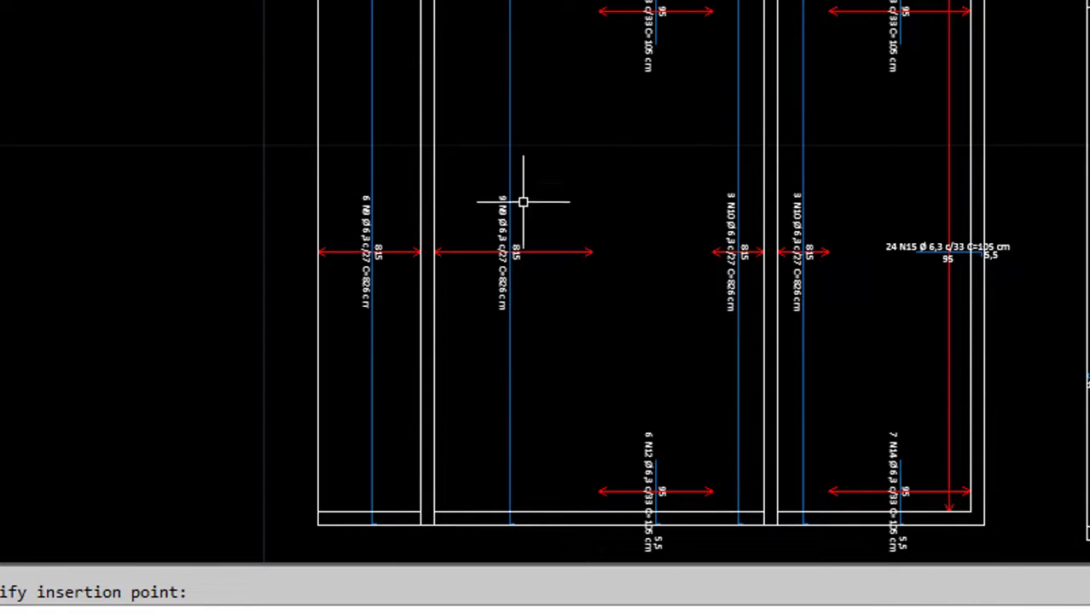
scroll(645, 499, up, 2)
scroll(640, 517, down, 2)
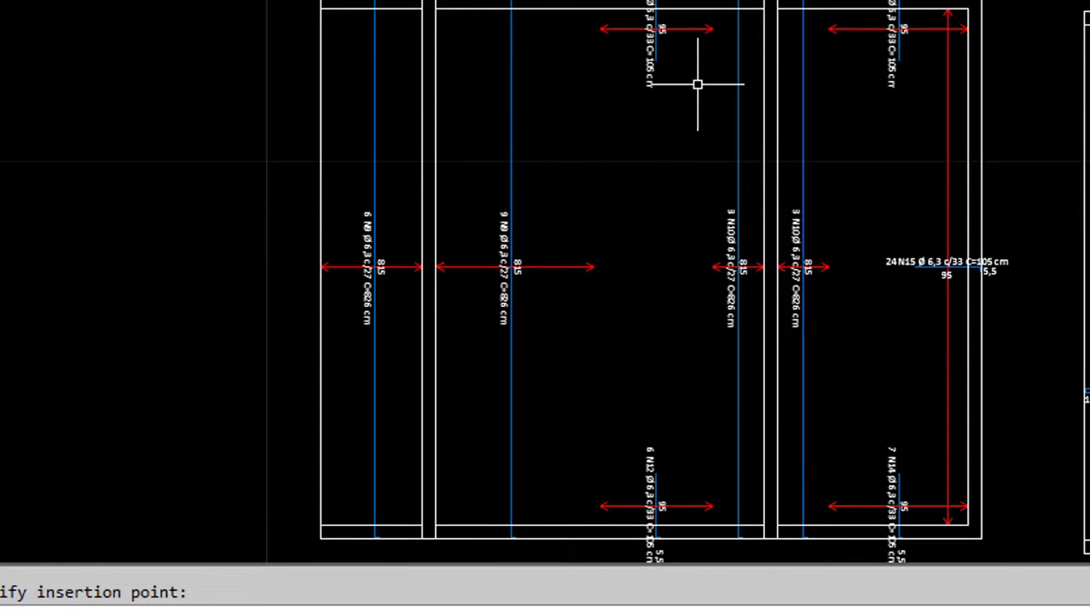
scroll(833, 51, down, 3)
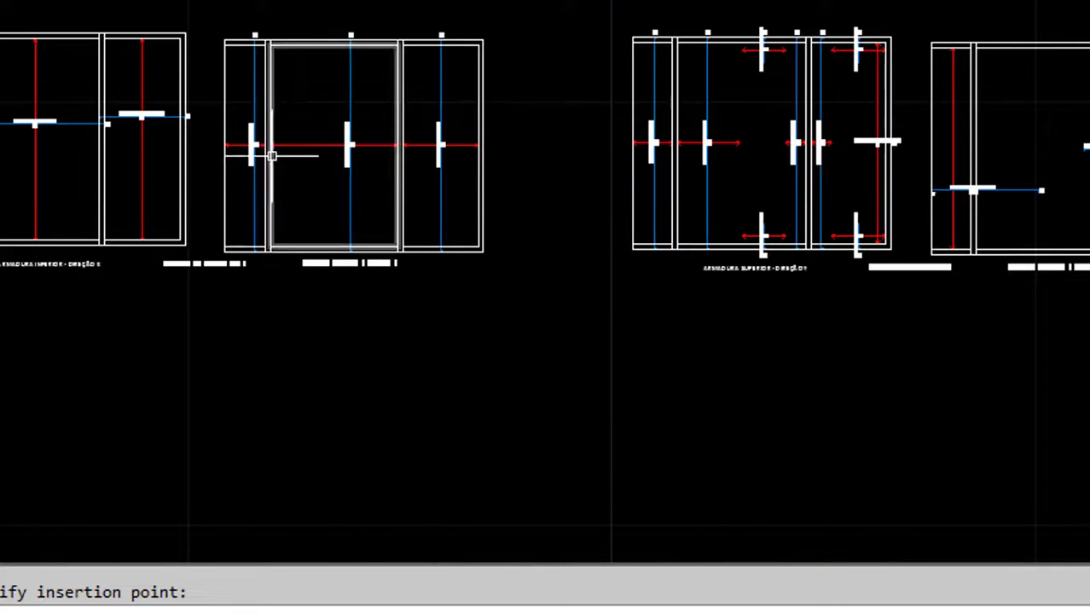
scroll(399, 150, down, 3)
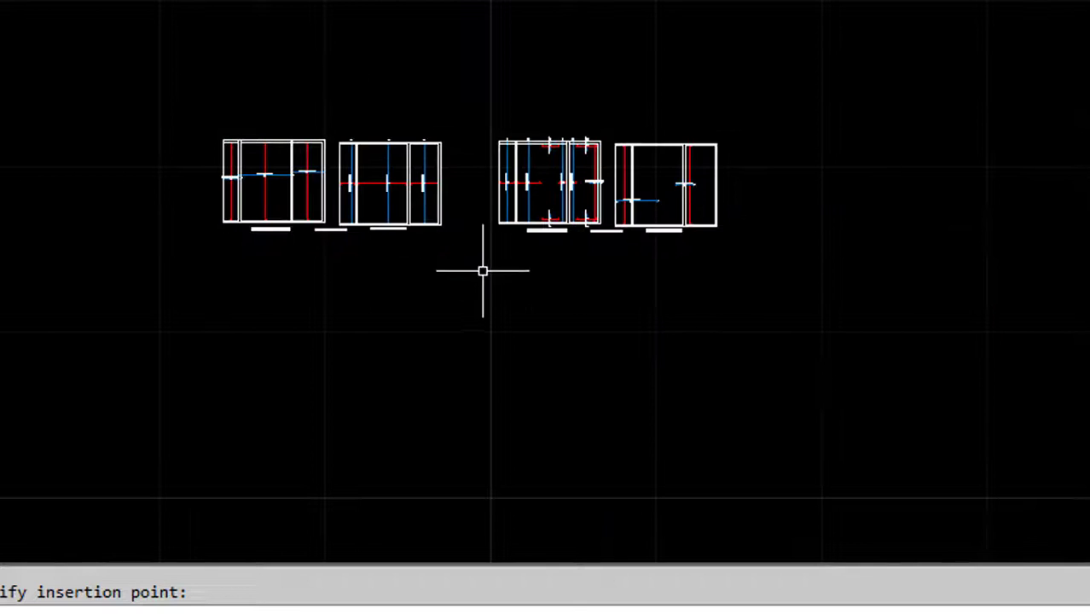
drag(467, 273, 329, 296)
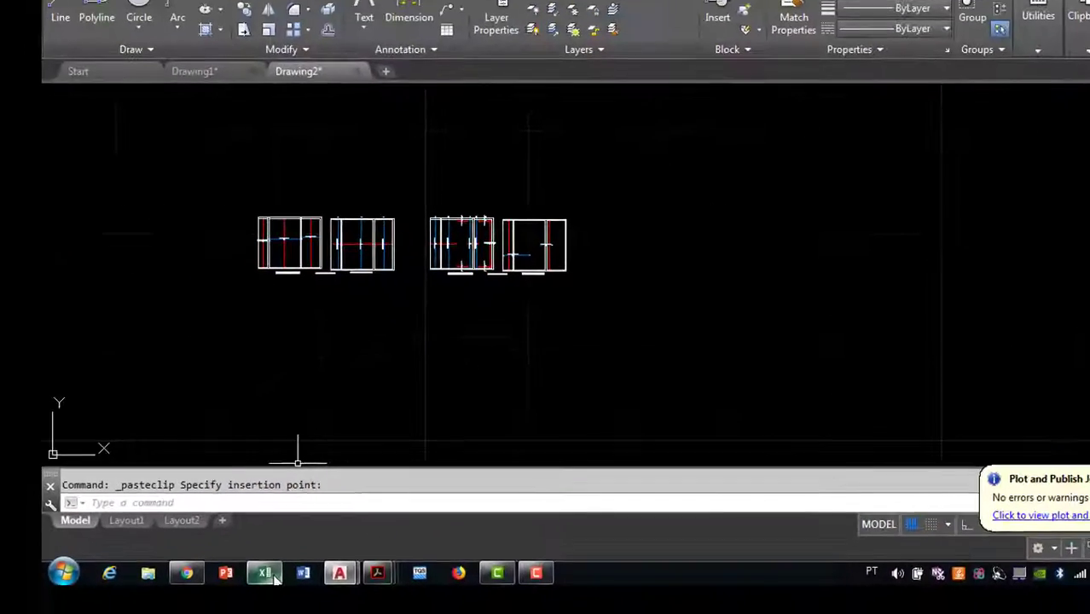
click(267, 574)
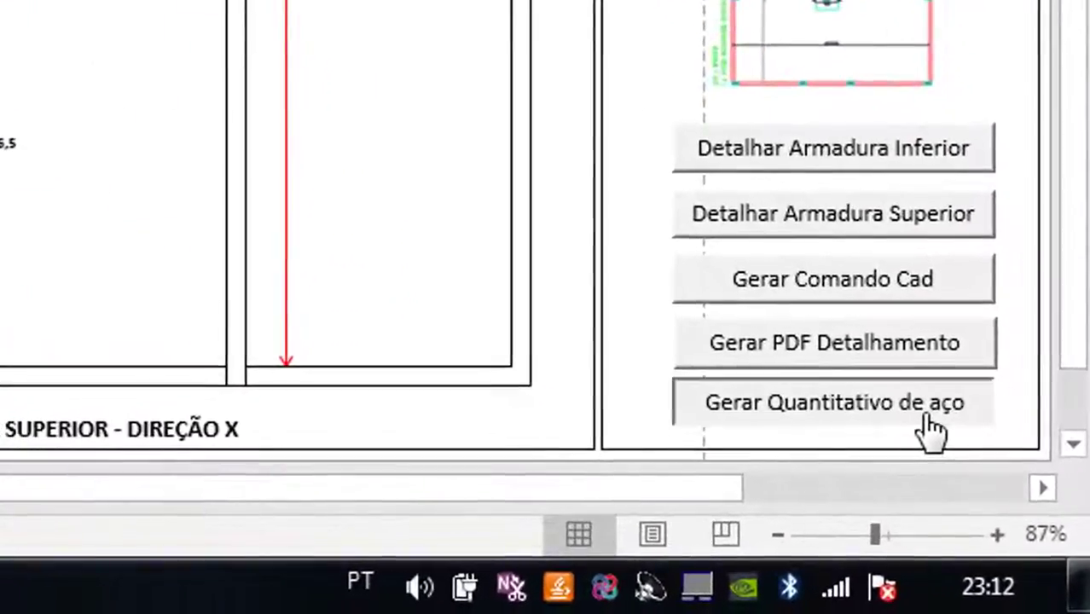
Run Gerar Quantitativo de aço to build the top-bar steel table (N15: 24 bars Ø6,3, 2520)
click(1022, 530)
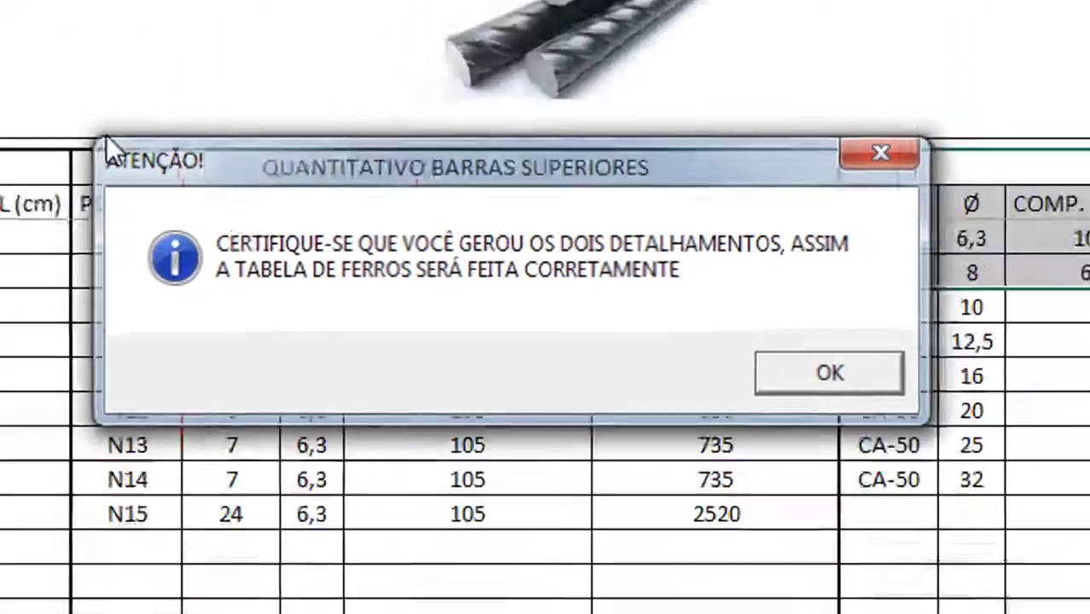
Review the bottom, top and total steel tables (249,87 kg Ø6,3; 252,56 kg Ø8), then return to detailing
click(882, 395)
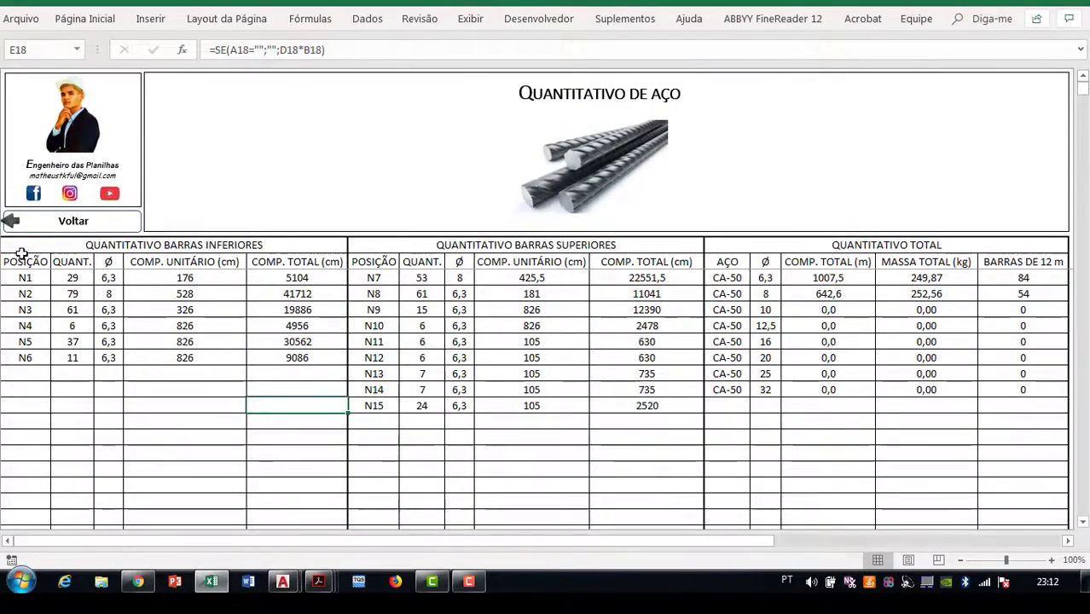
drag(22, 254, 282, 357)
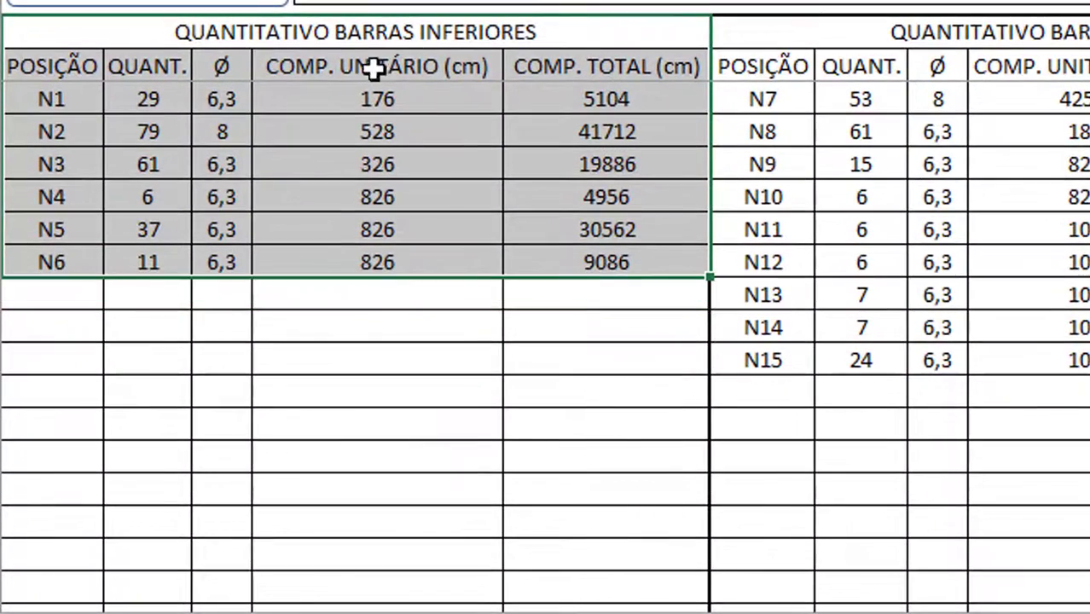
drag(887, 37, 745, 360)
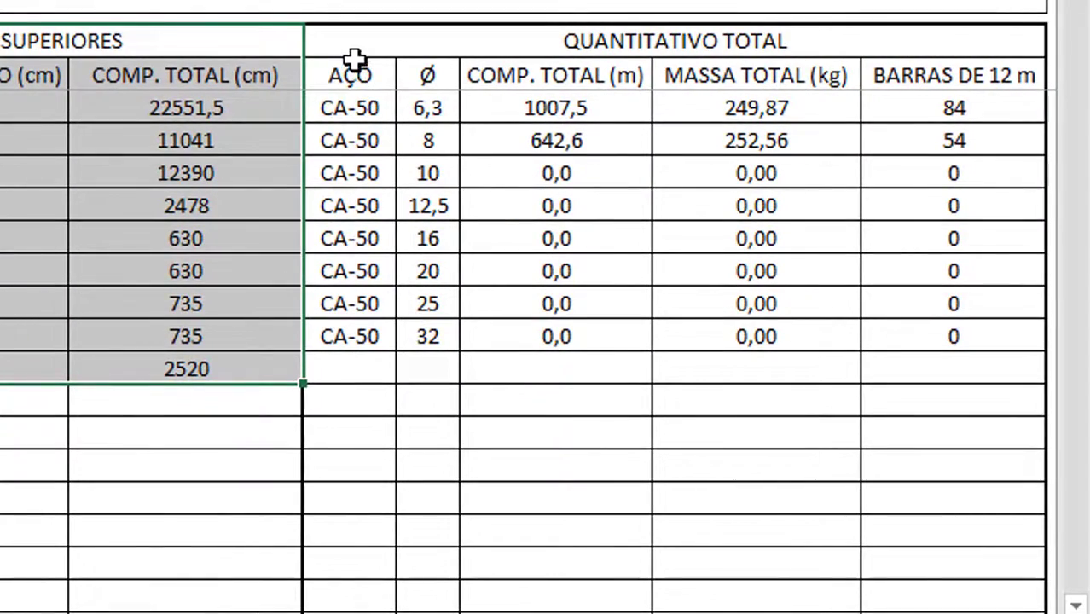
drag(355, 60, 1001, 126)
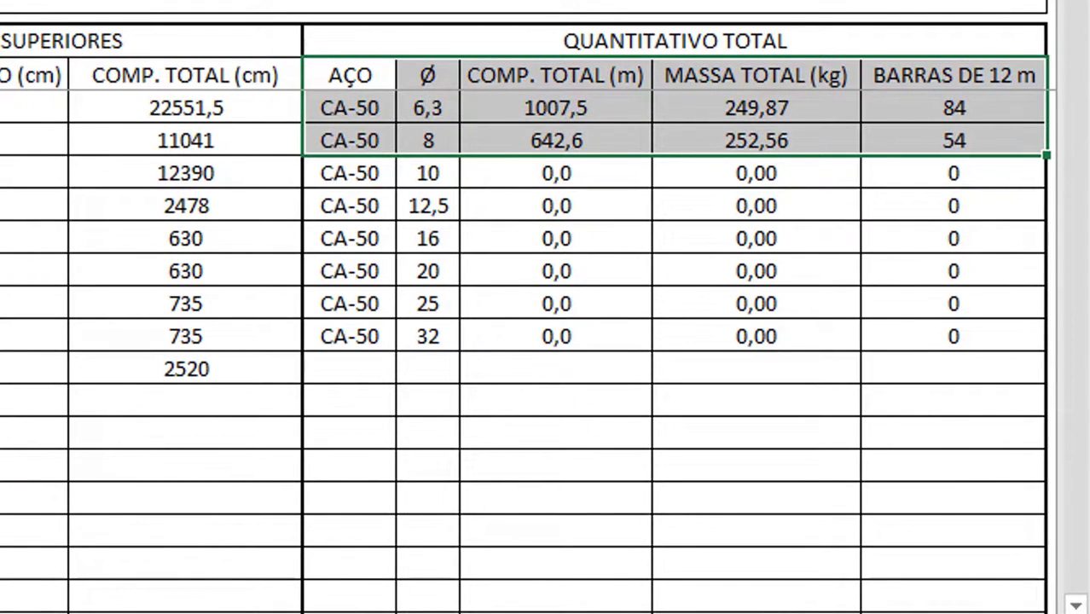
drag(2, 41, 815, 382)
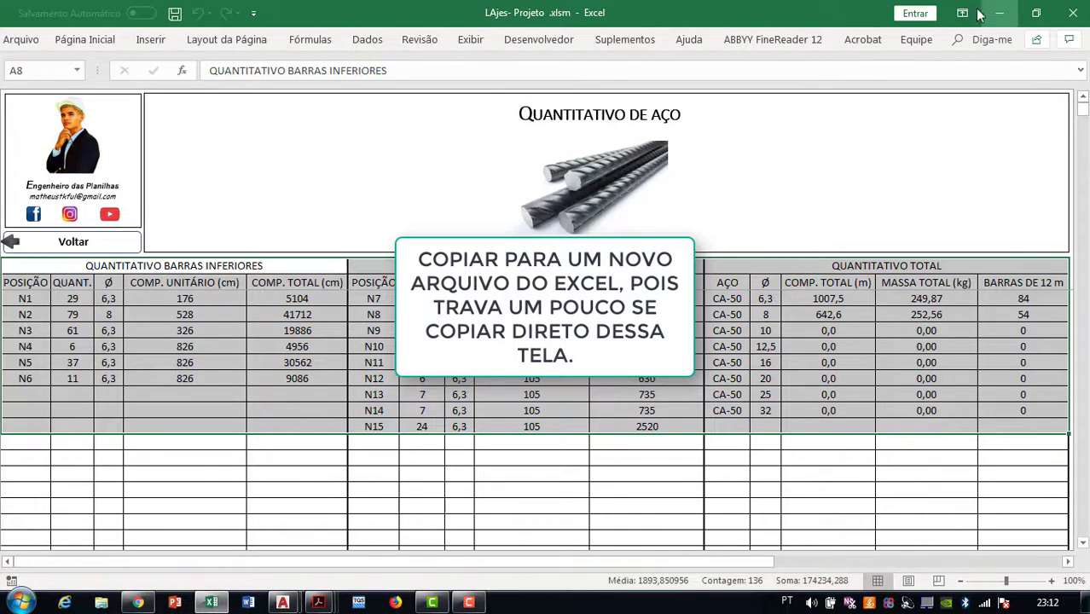
click(81, 247)
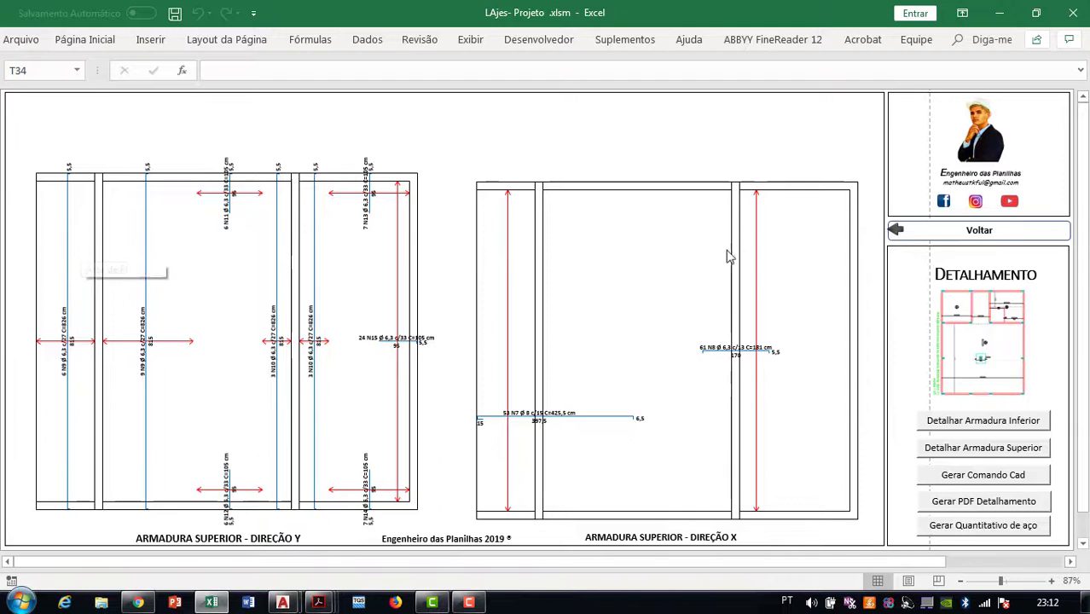
Step back through the verification, design and force sheets, dismissing each success message
click(927, 228)
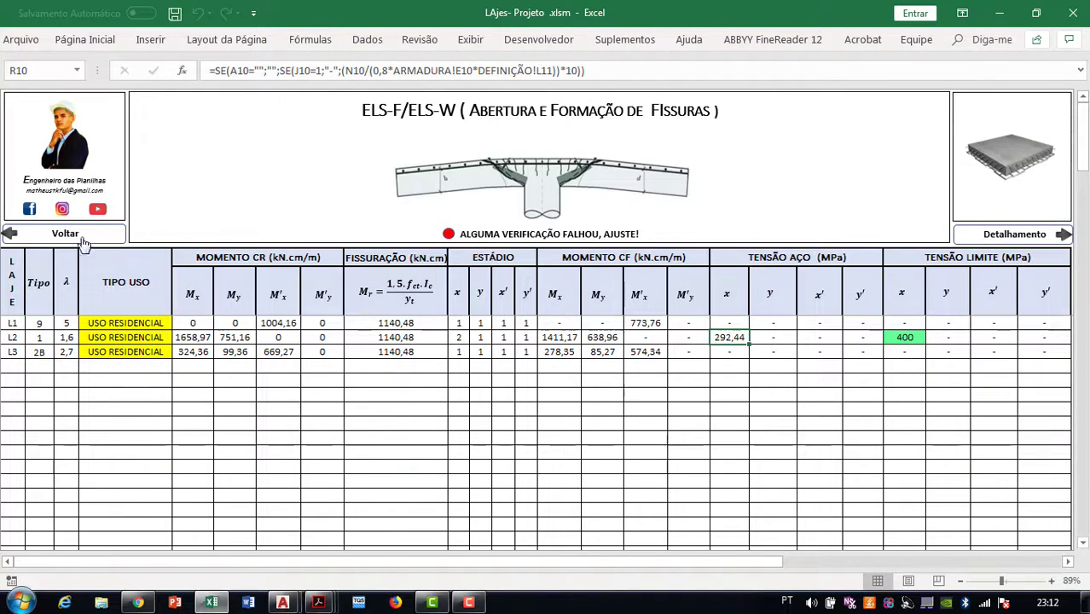
click(74, 238)
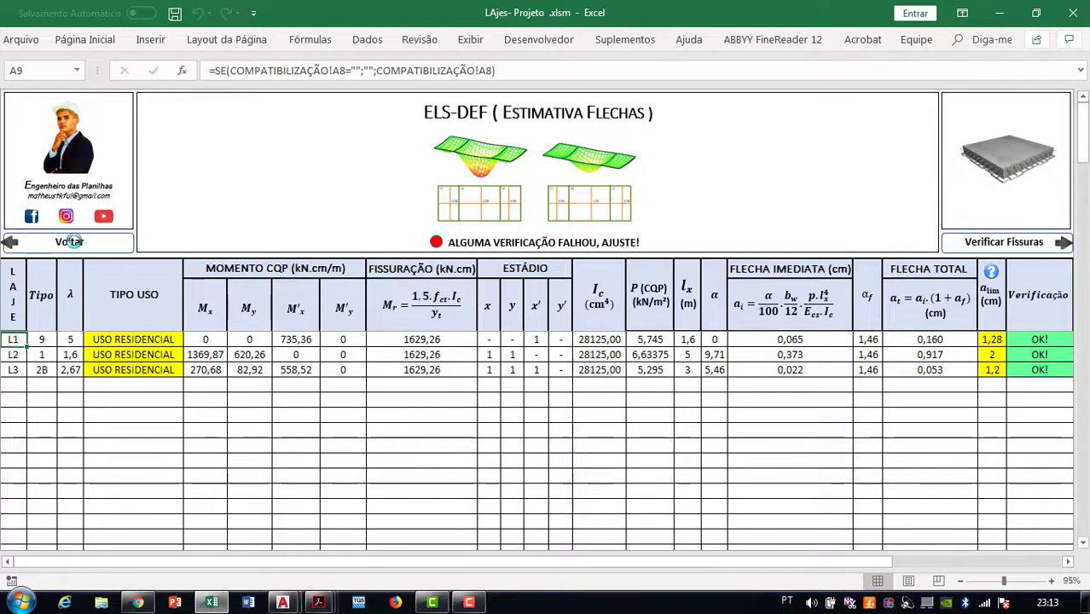
click(73, 241)
click(74, 248)
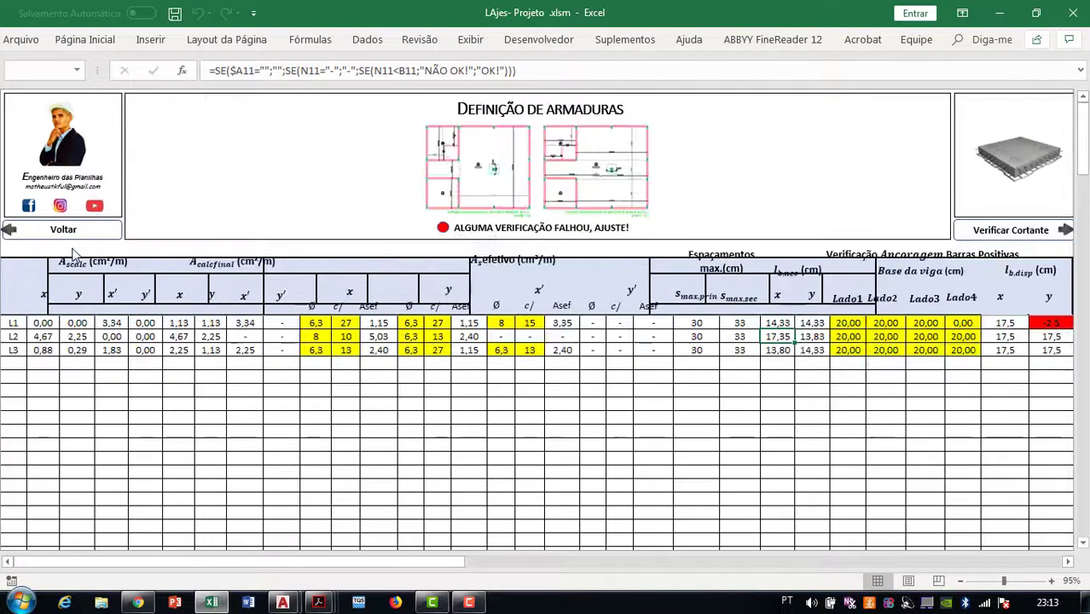
click(56, 230)
click(53, 247)
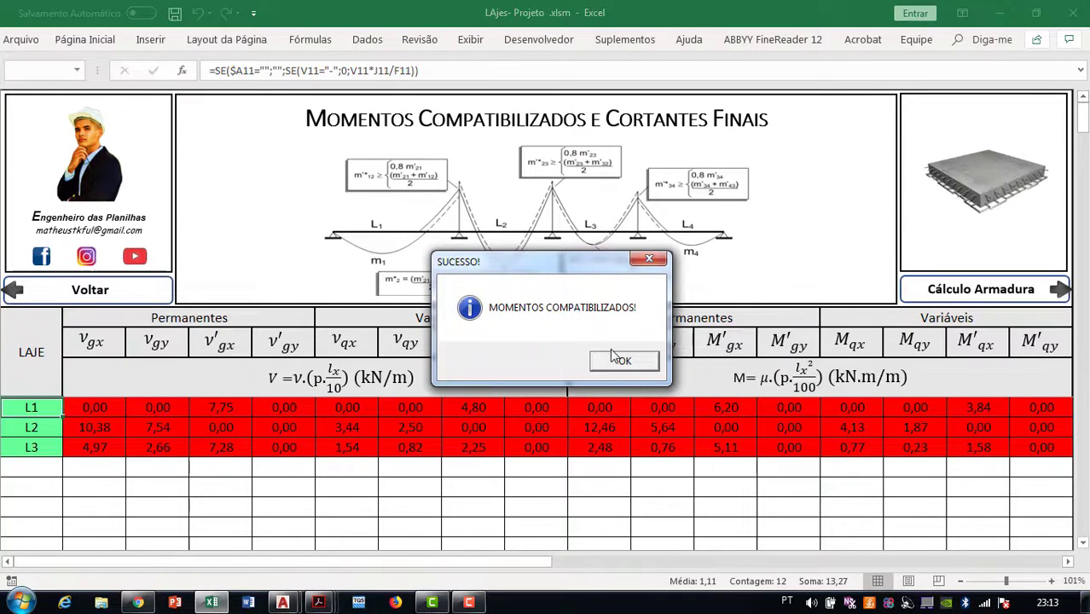
click(621, 360)
click(91, 290)
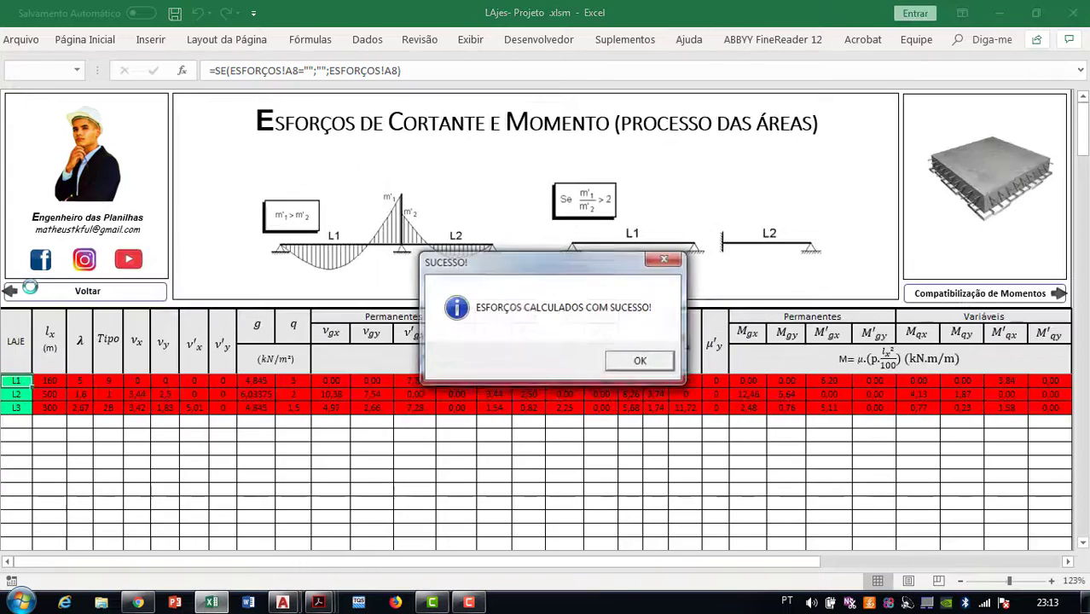
click(662, 363)
click(90, 290)
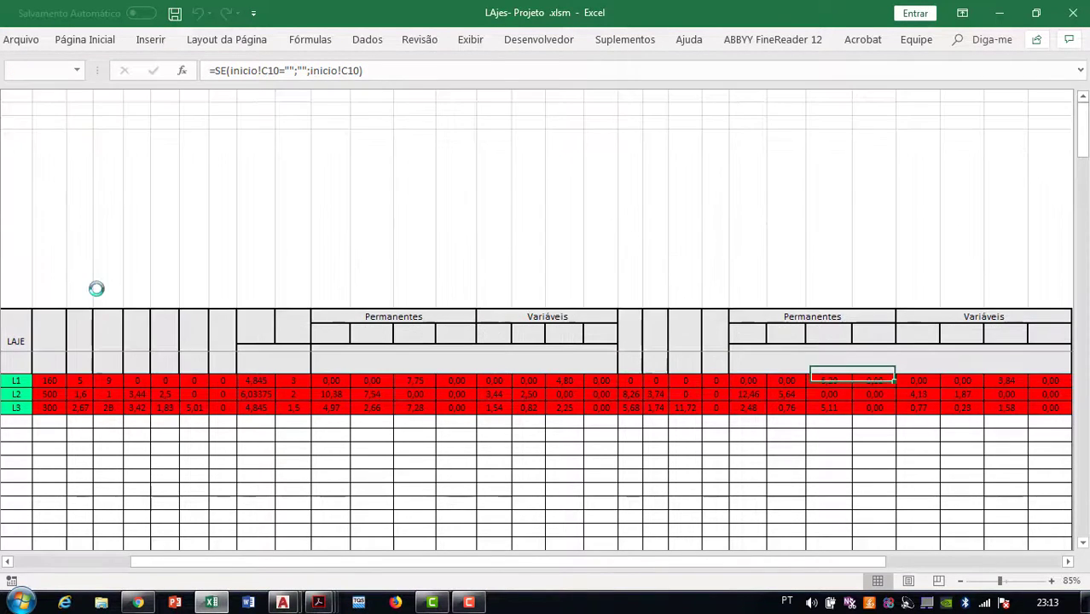
Open the slab coordinates form, confirm the coordinates and continue past the supports summary
click(307, 270)
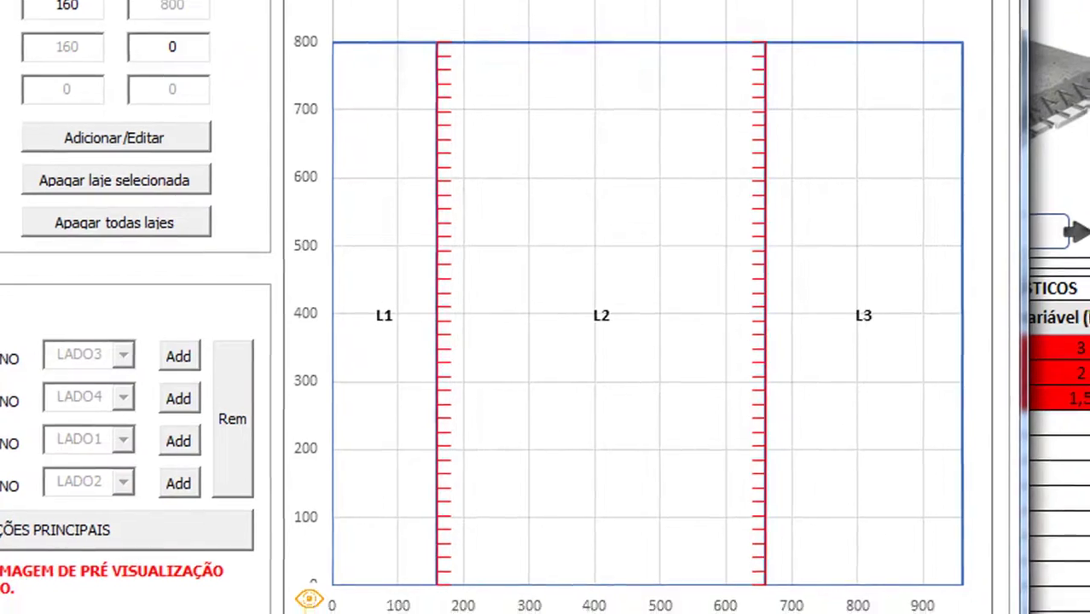
click(887, 575)
click(338, 328)
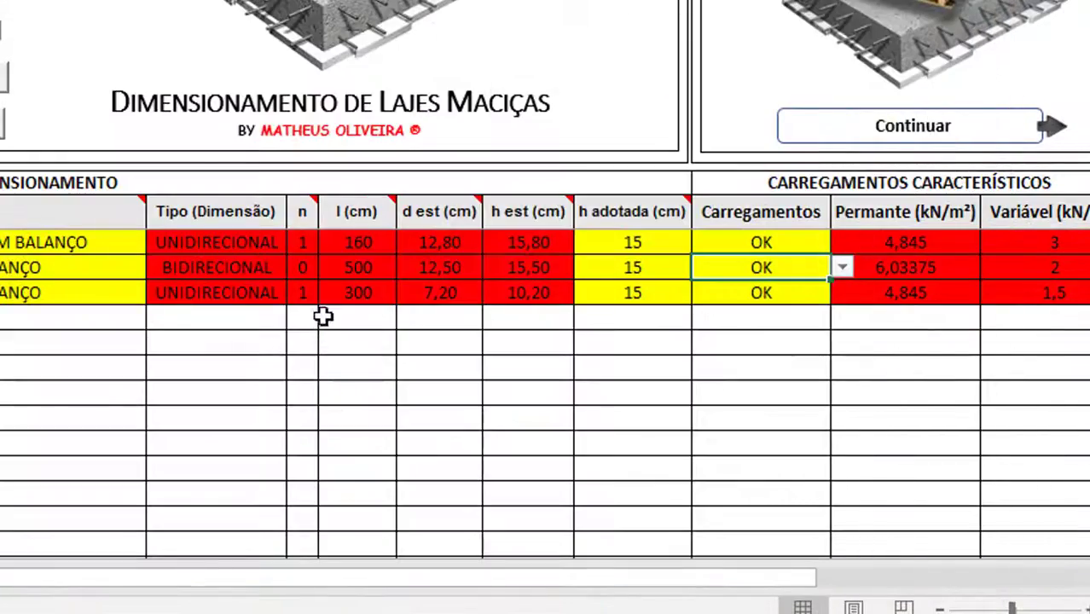